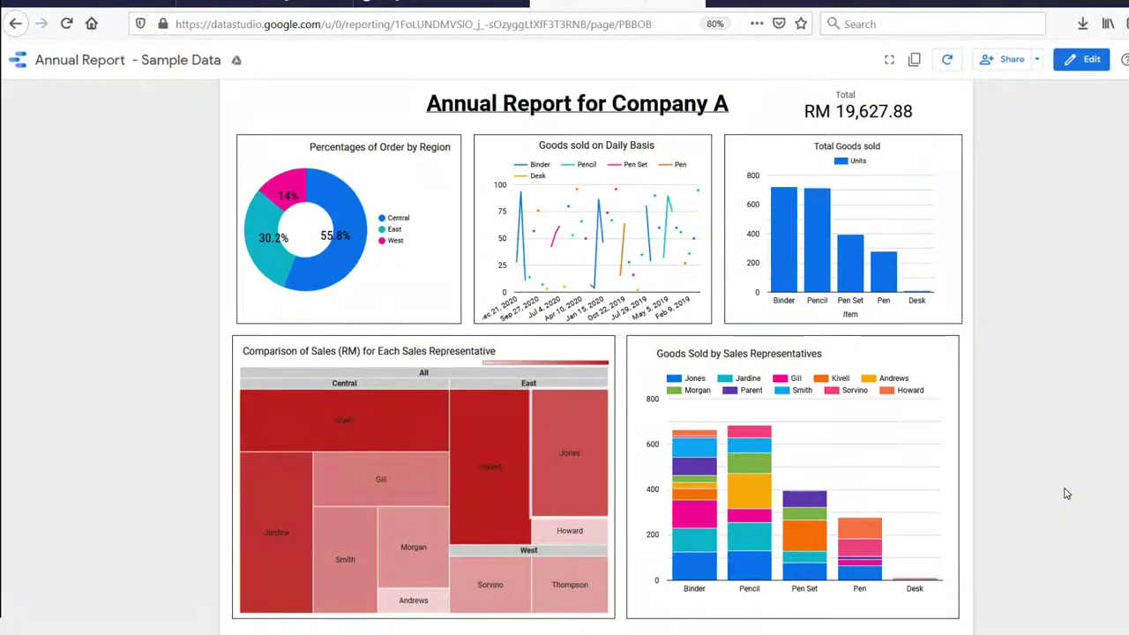
mouse_move(347, 221)
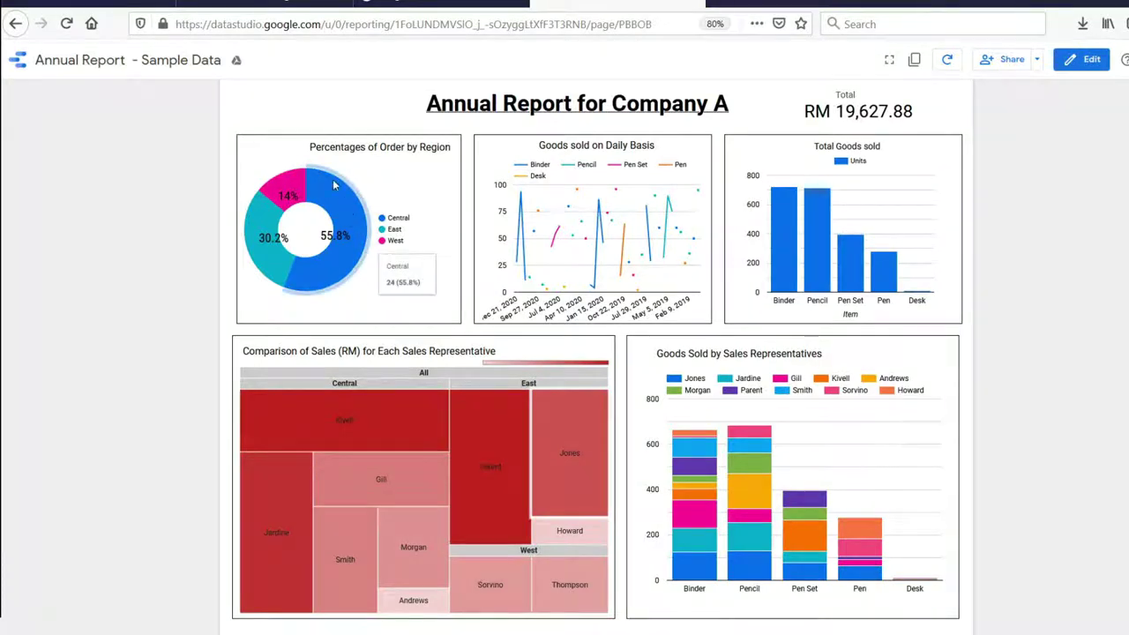
mouse_move(304, 184)
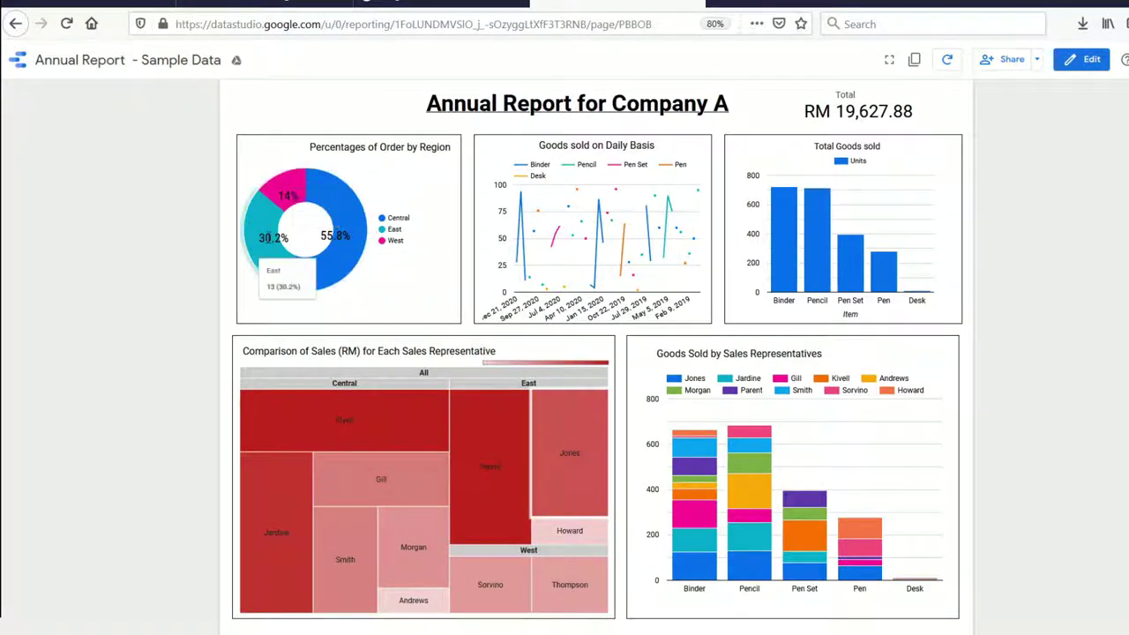
mouse_move(522, 269)
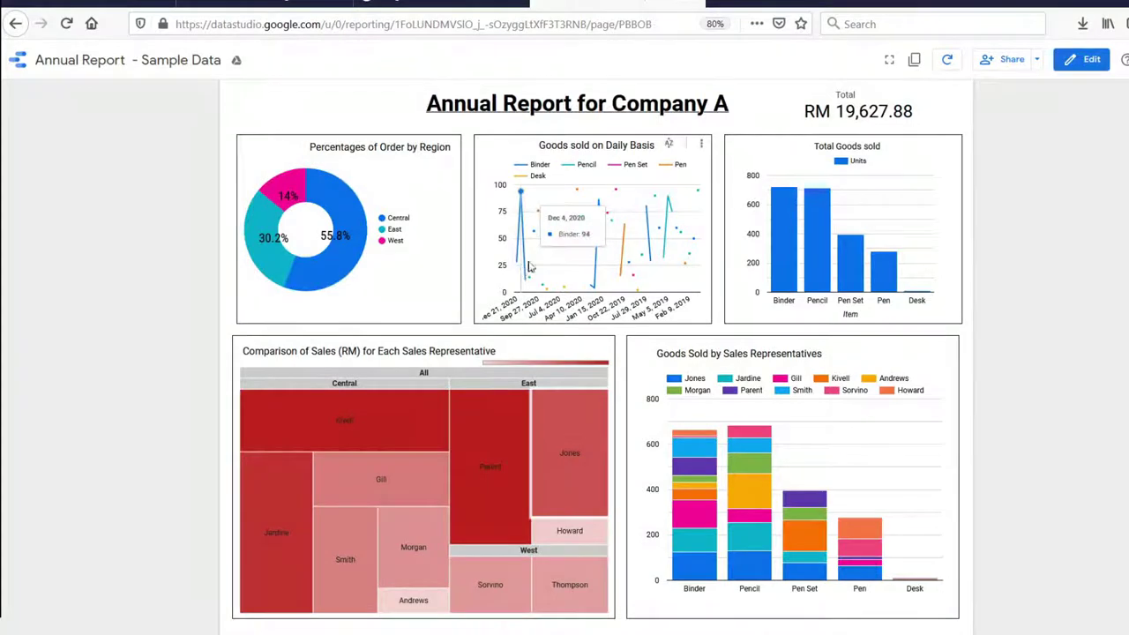
mouse_move(535, 242)
mouse_move(583, 250)
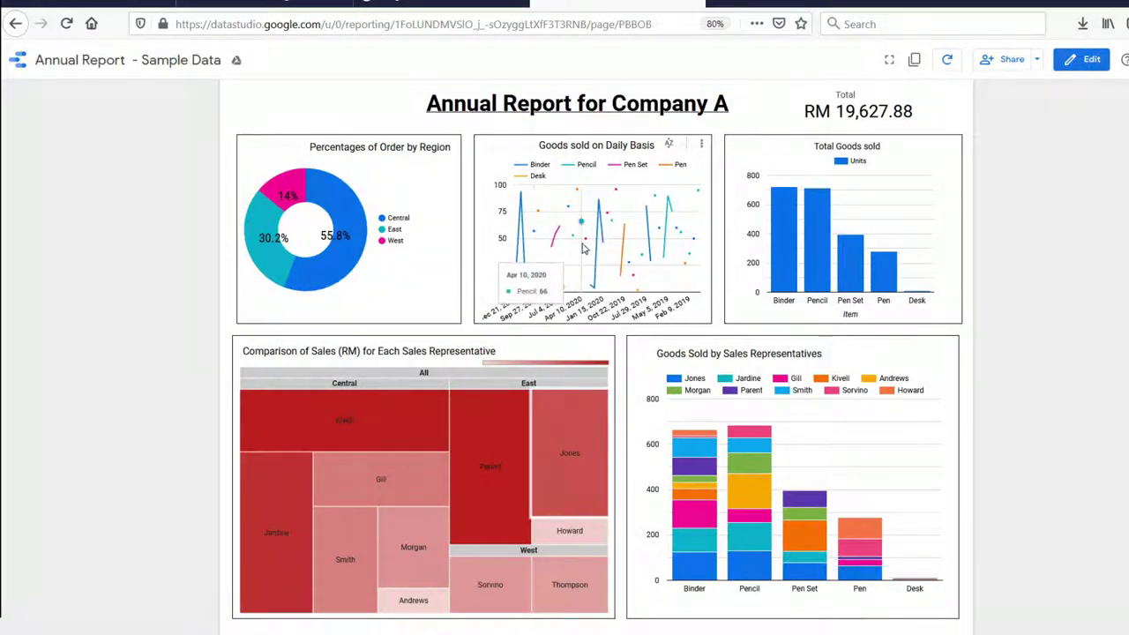
mouse_move(625, 265)
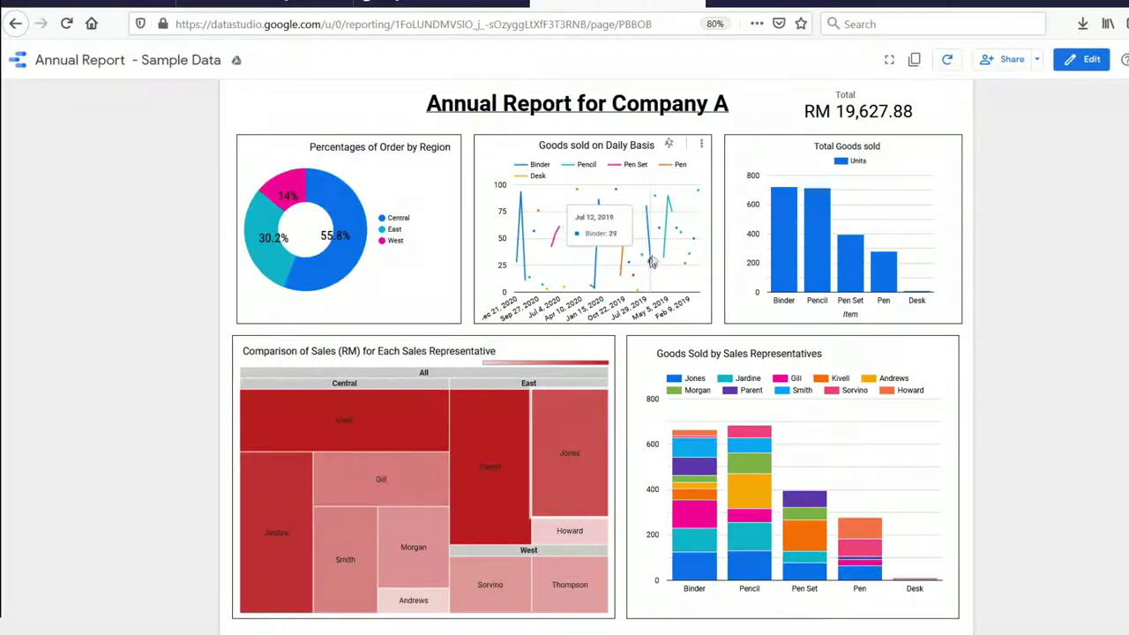
mouse_move(658, 238)
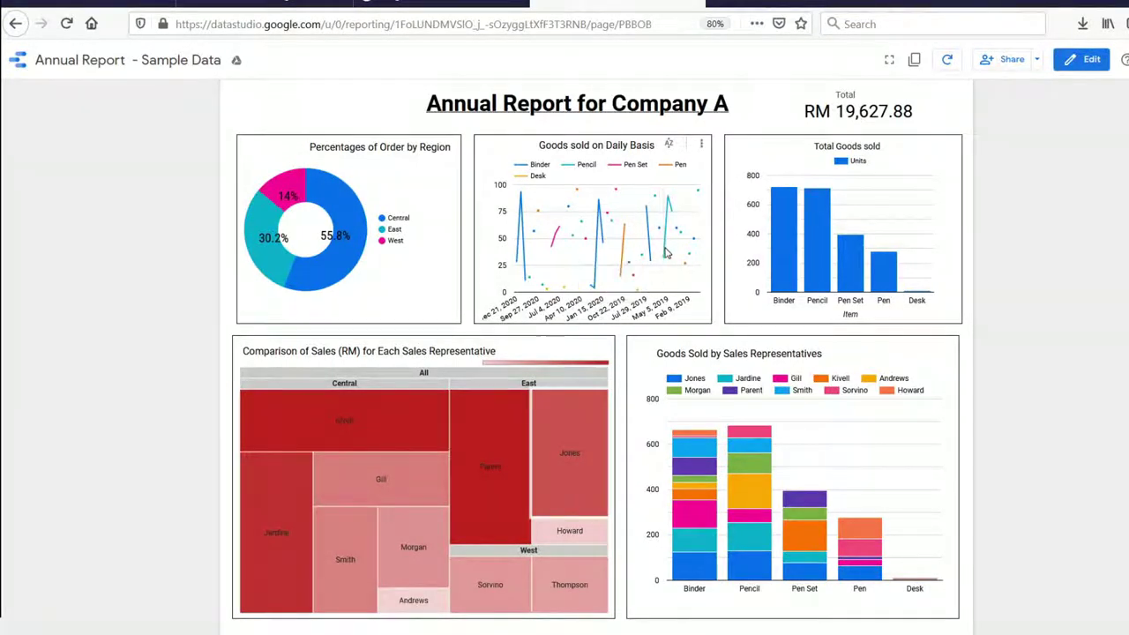
mouse_move(782, 258)
mouse_move(769, 472)
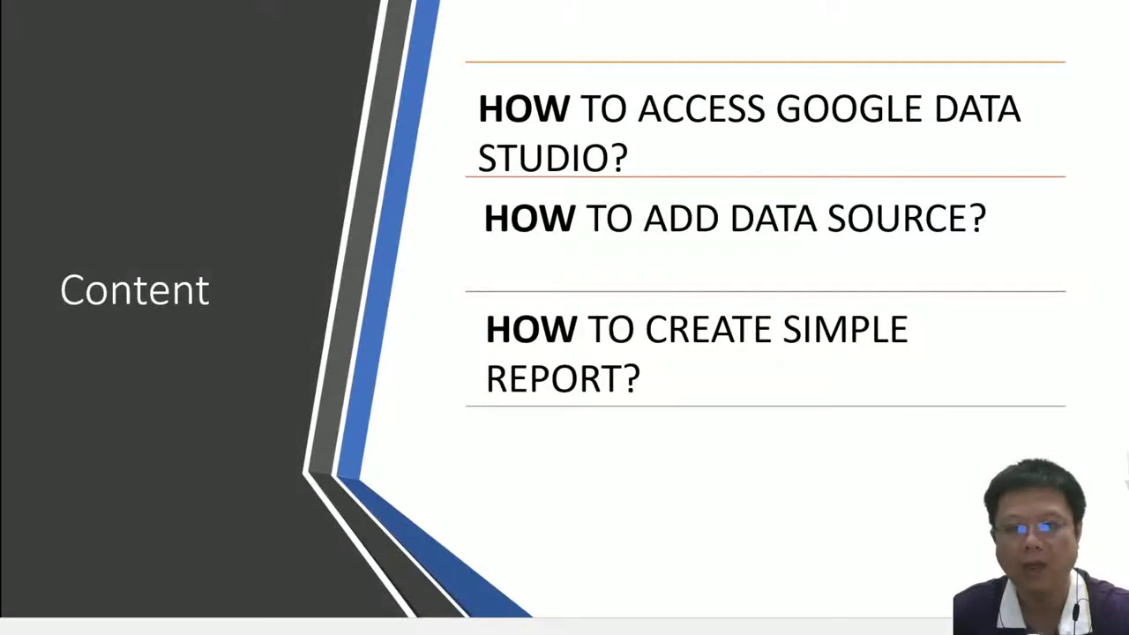
Step: Advance the deck to the 'How to access Google Data Studio?' slide
key(Right)
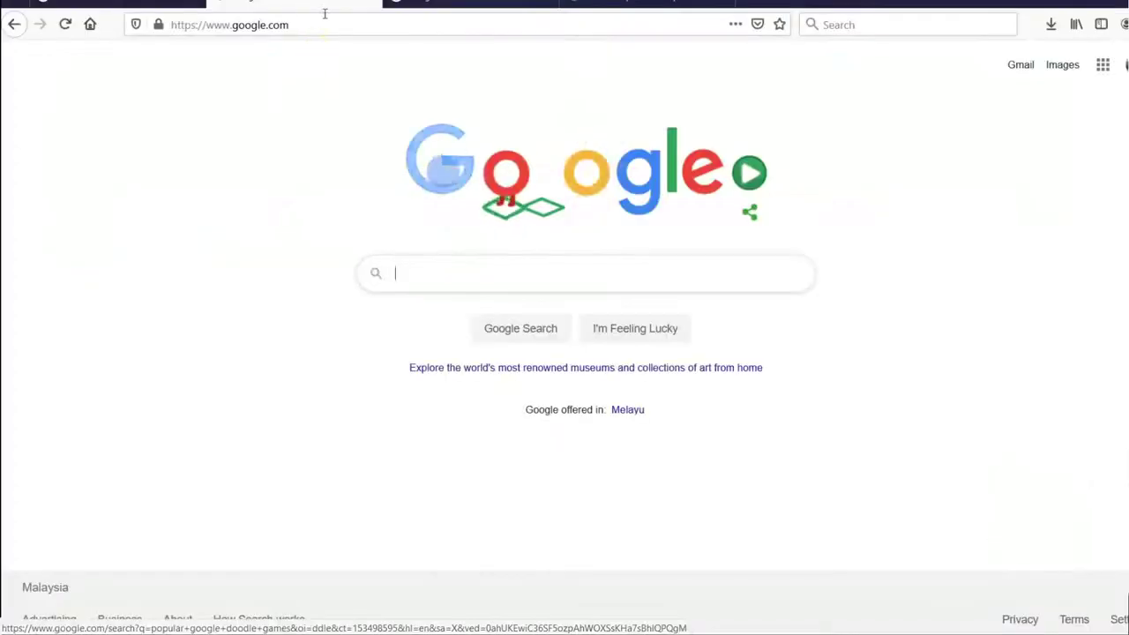
Step: Load datastudio.google.com in Firefox, completing the address from autocomplete
click(328, 26)
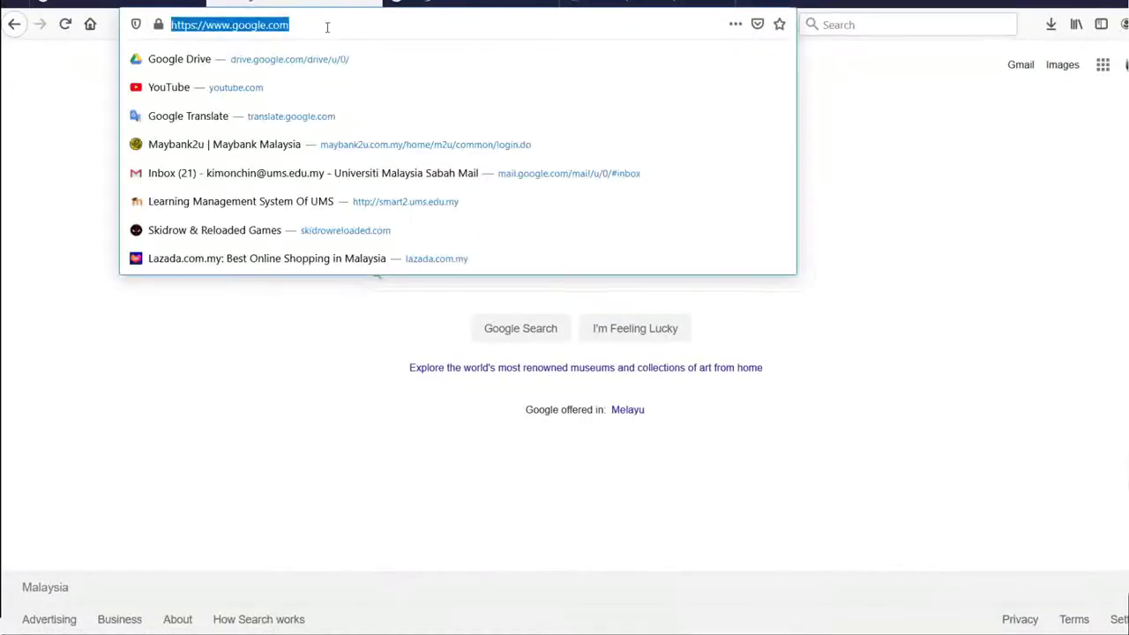
text(datastudio)
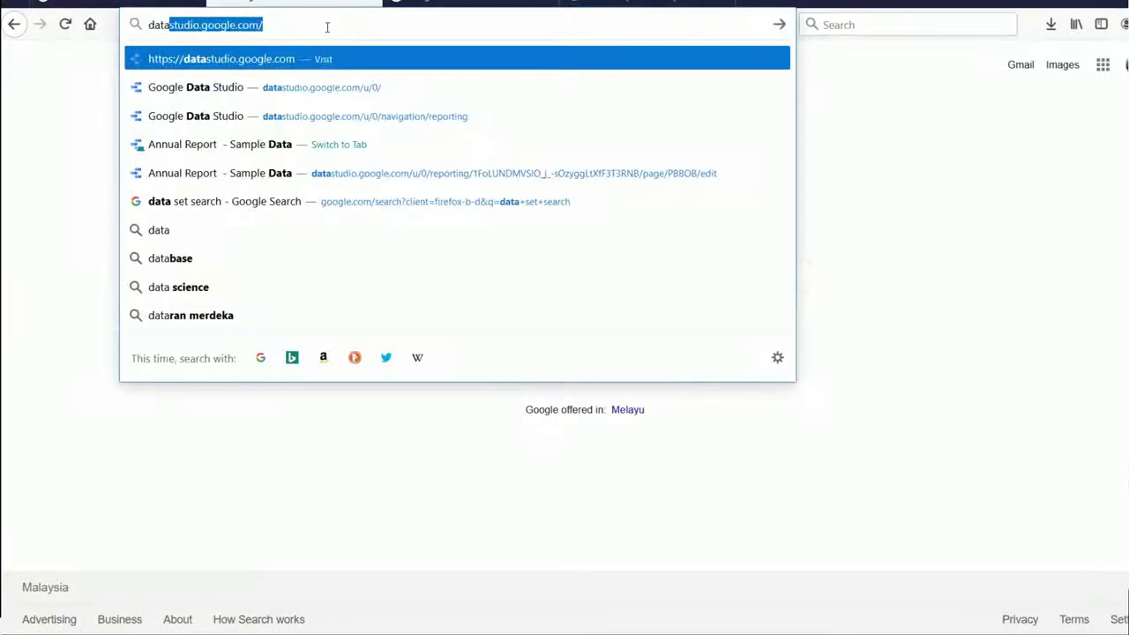
key(Right)
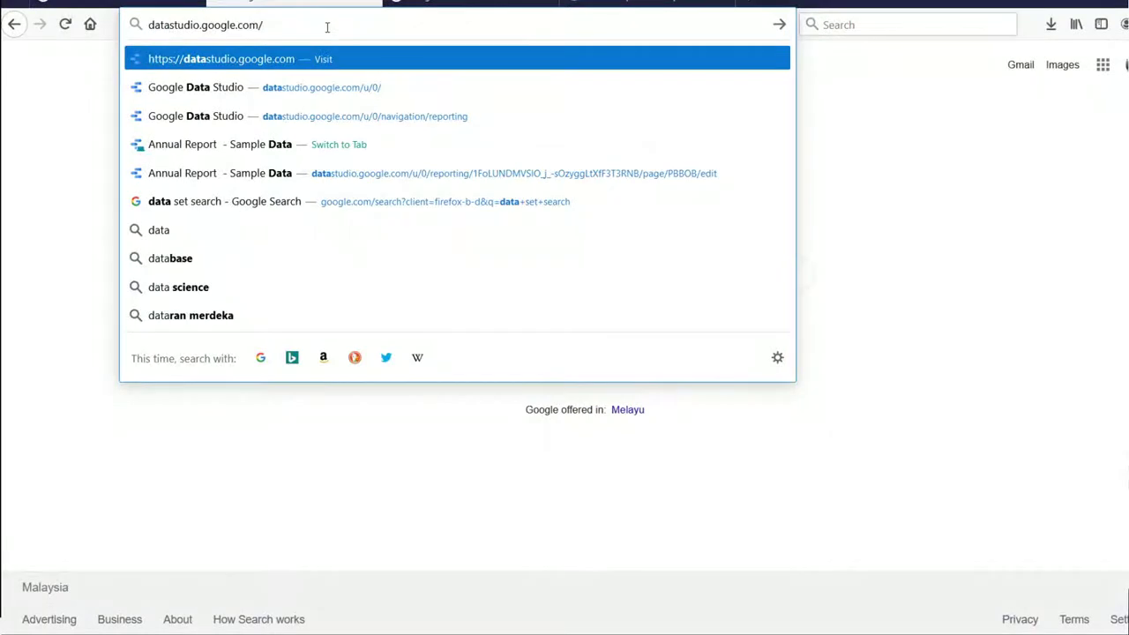
key(Return)
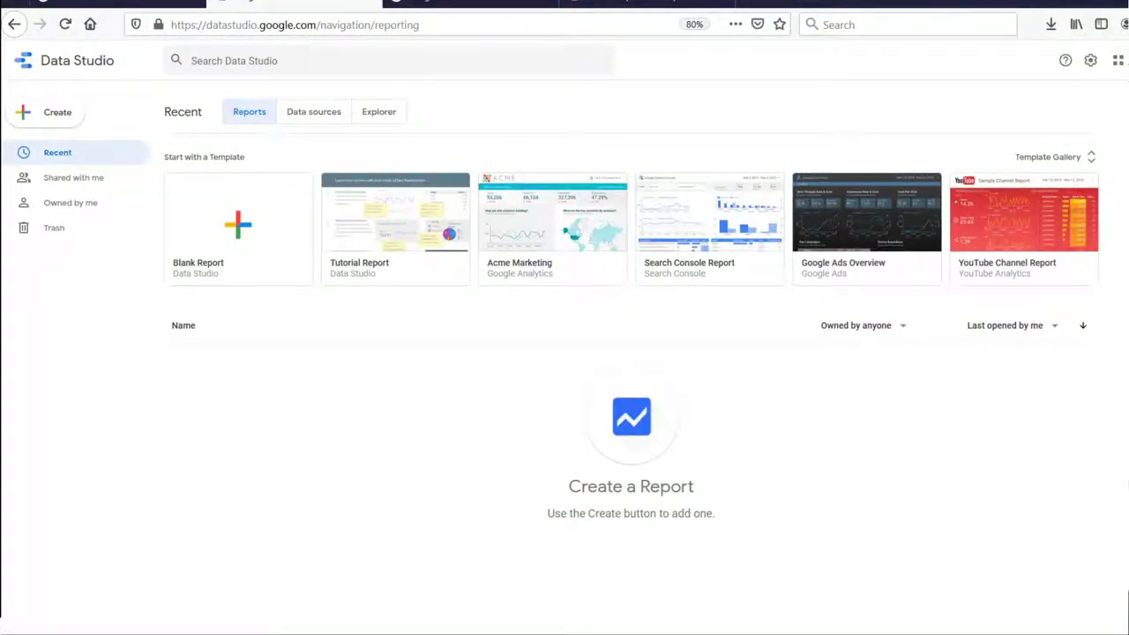
Step: Check the signed-in Google account, then browse the Reports, Data sources and Explorer sections
click(1125, 60)
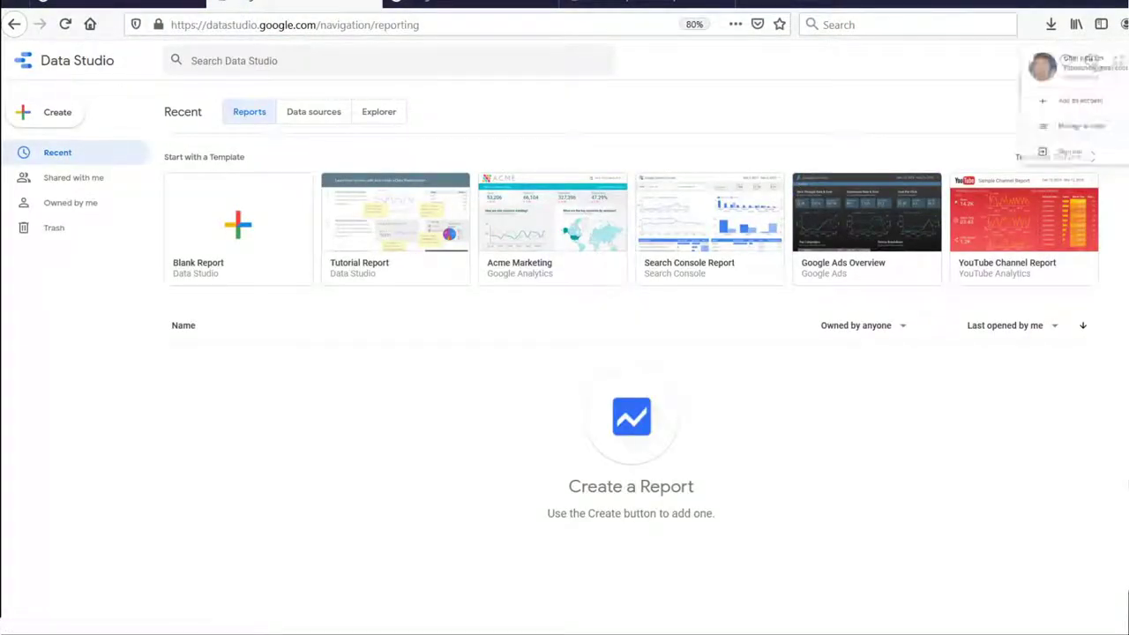
click(913, 116)
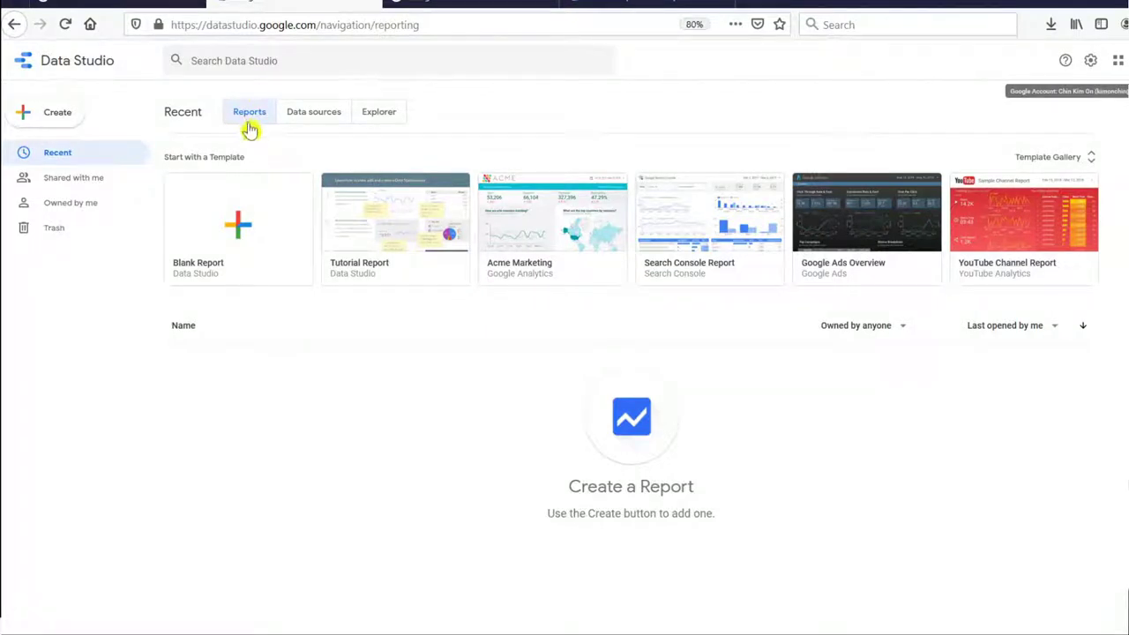
click(308, 117)
click(374, 119)
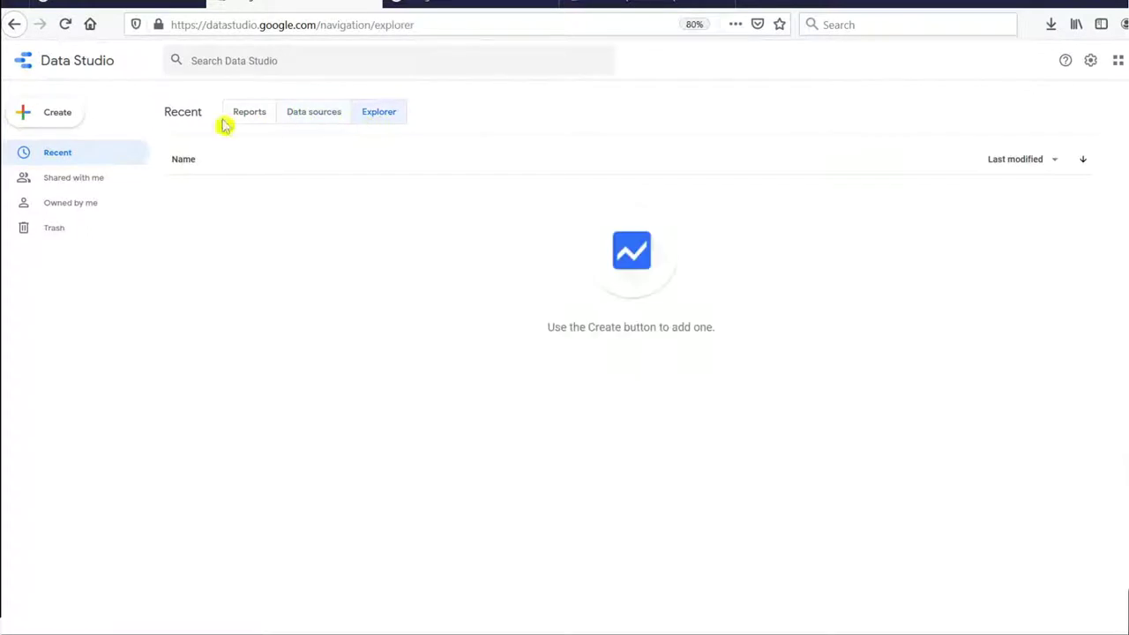
click(251, 124)
click(320, 122)
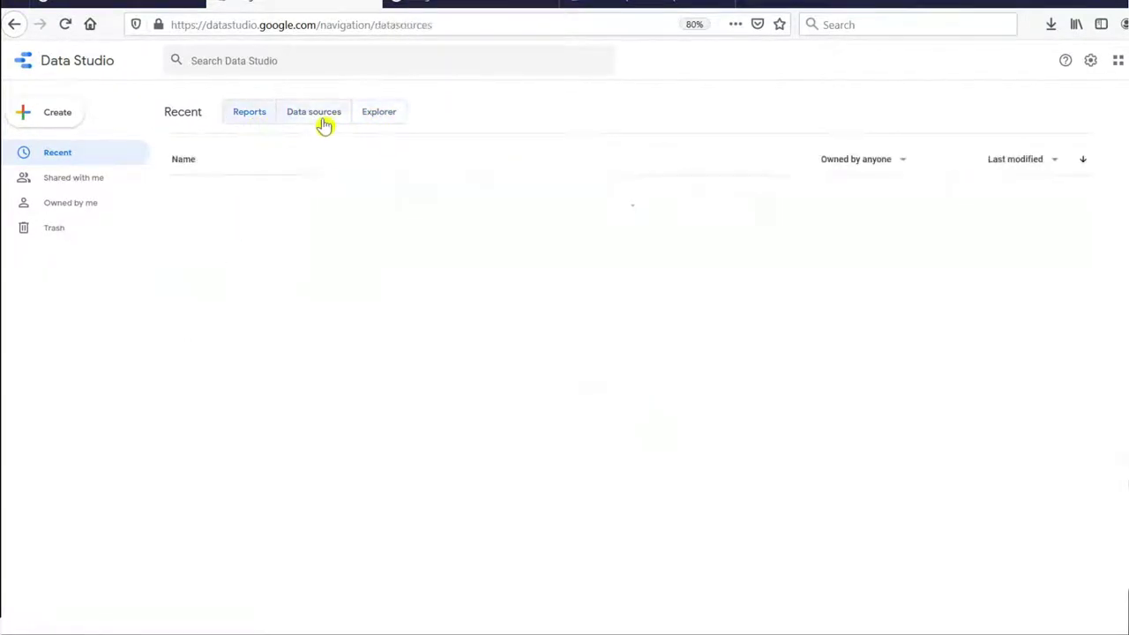
click(384, 124)
click(247, 128)
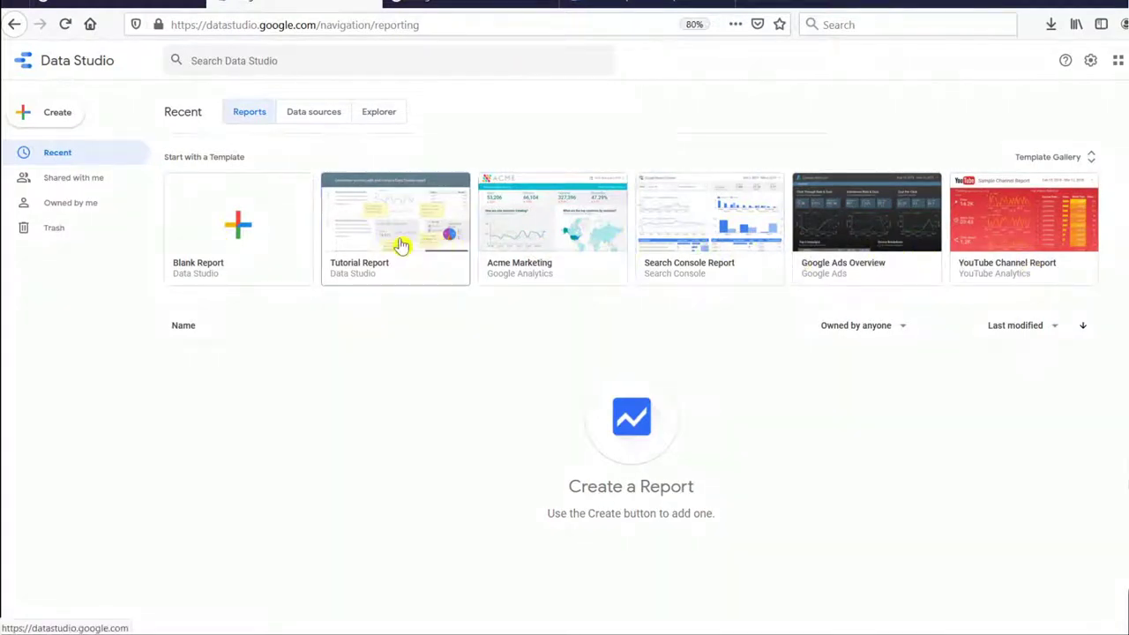
click(313, 115)
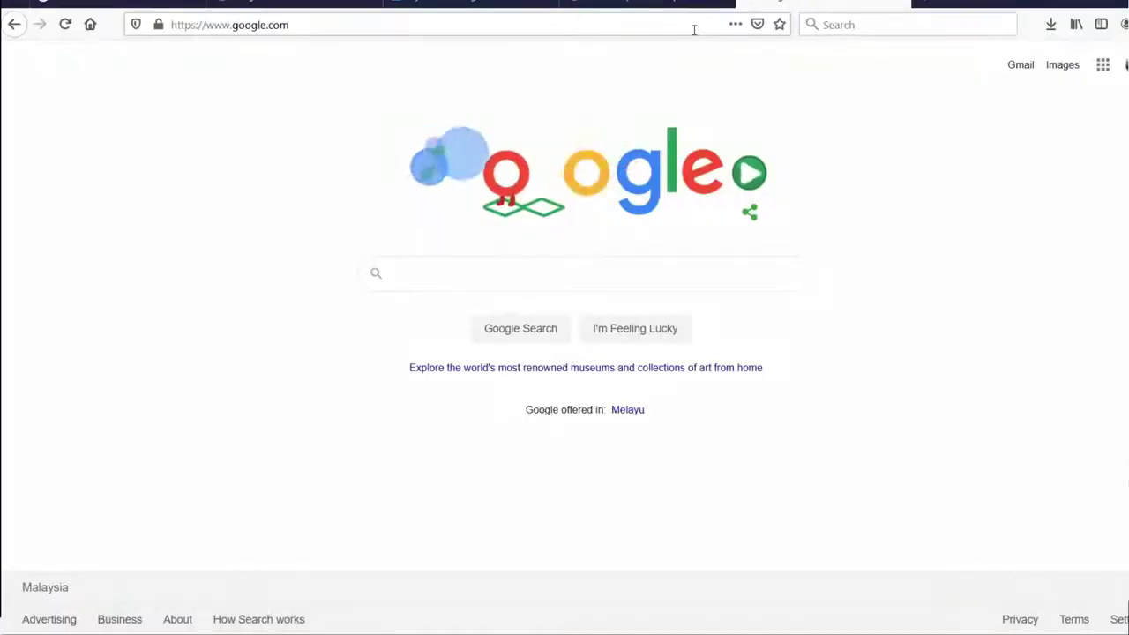
Step: Open SampleData.csv in Google Drive's viewer through the pasted bit.ly short link
click(694, 30)
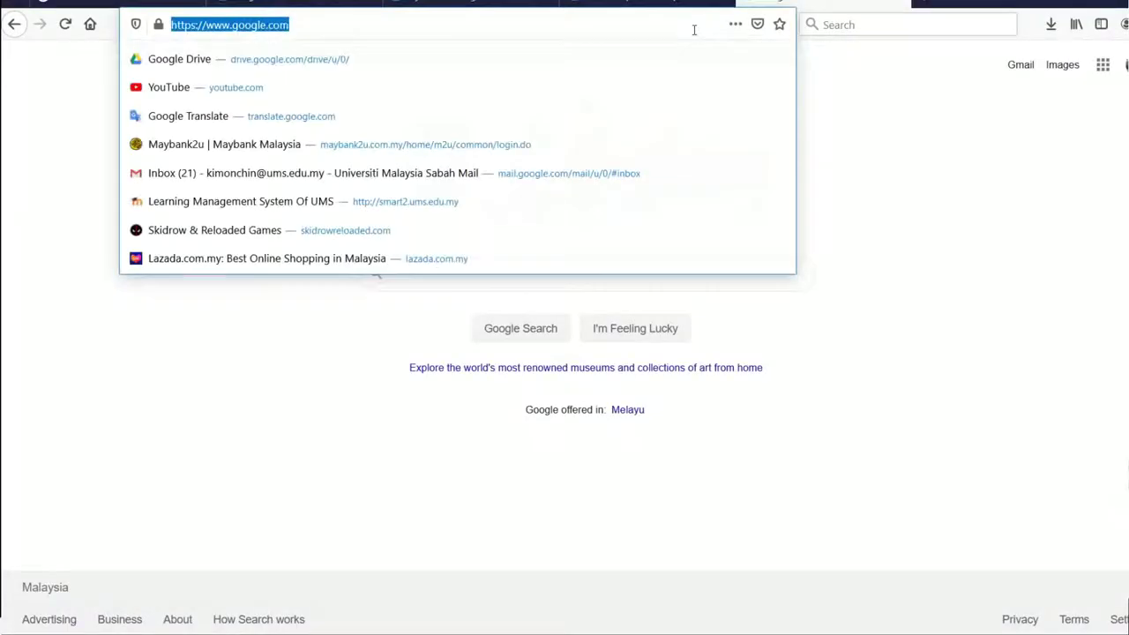
text(https://bit.ly/2Yd0eJP)
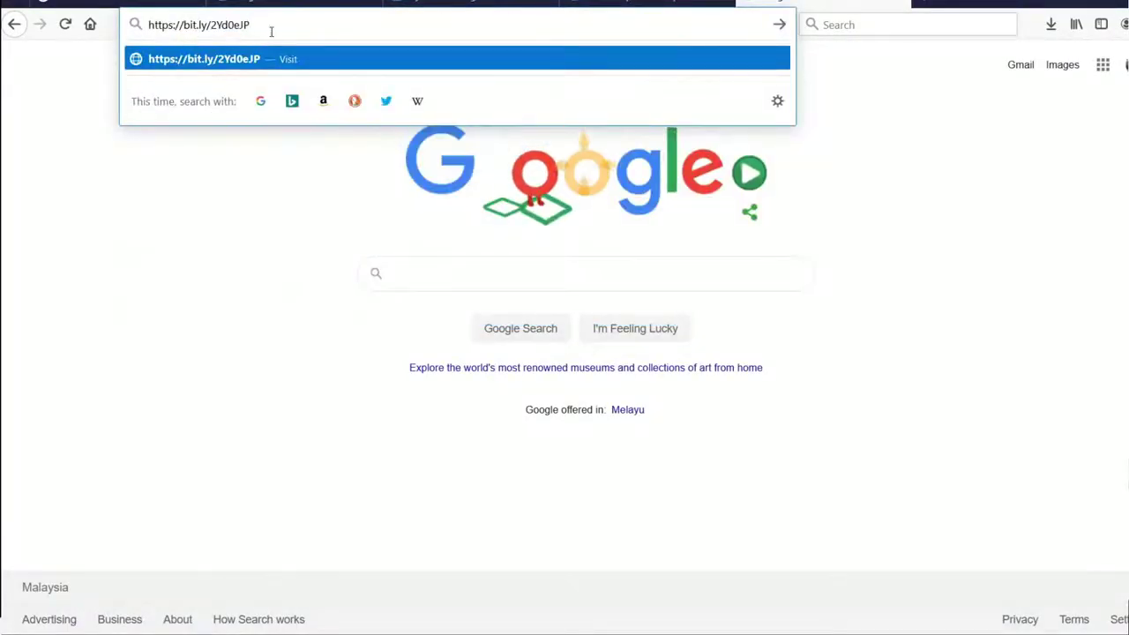
key(Return)
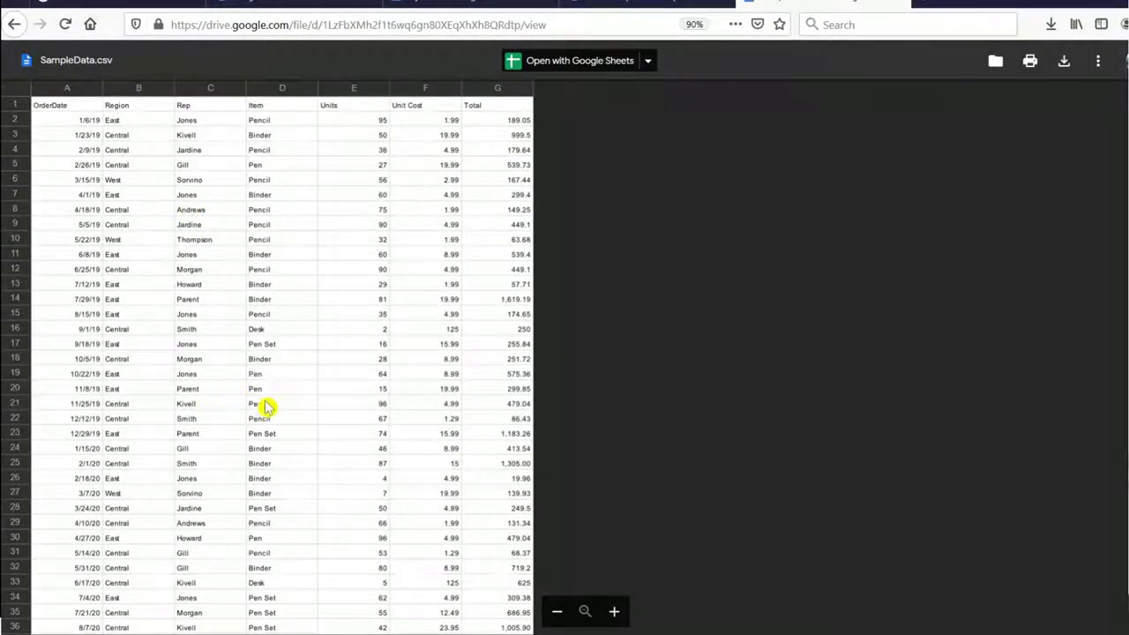
scroll(267, 406, down, 5)
scroll(267, 407, up, 5)
click(83, 89)
click(133, 89)
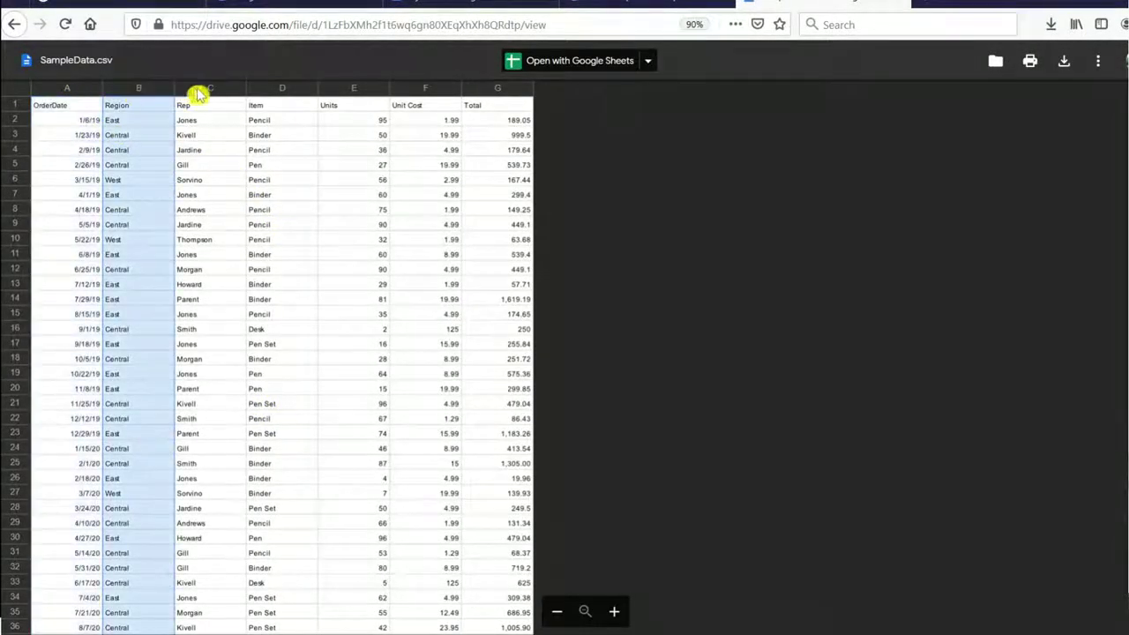
click(200, 89)
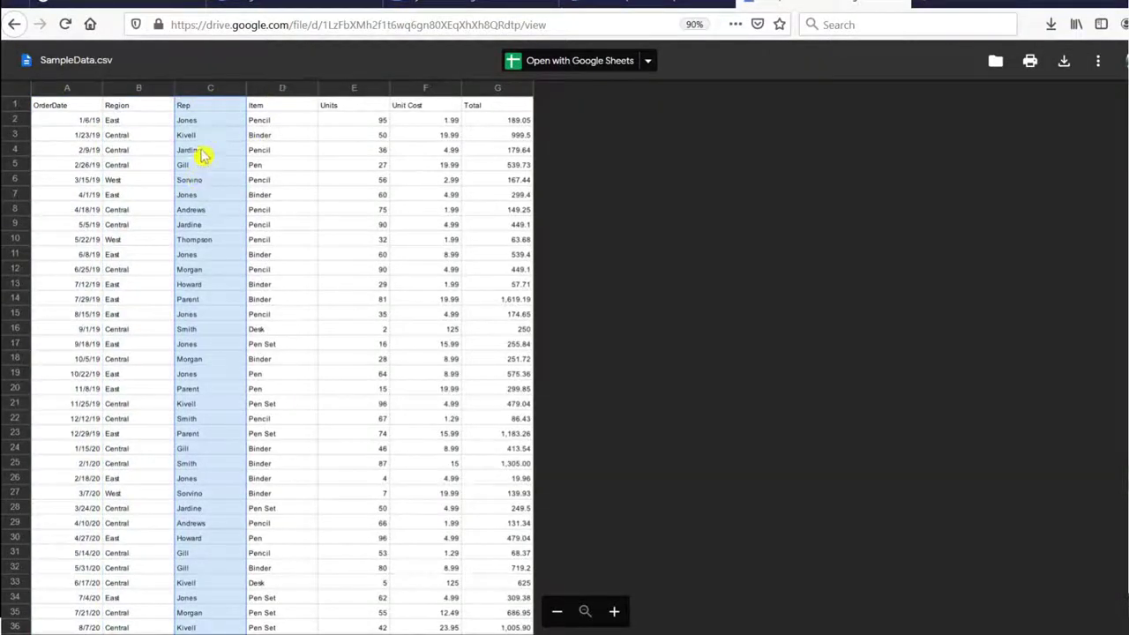
click(289, 89)
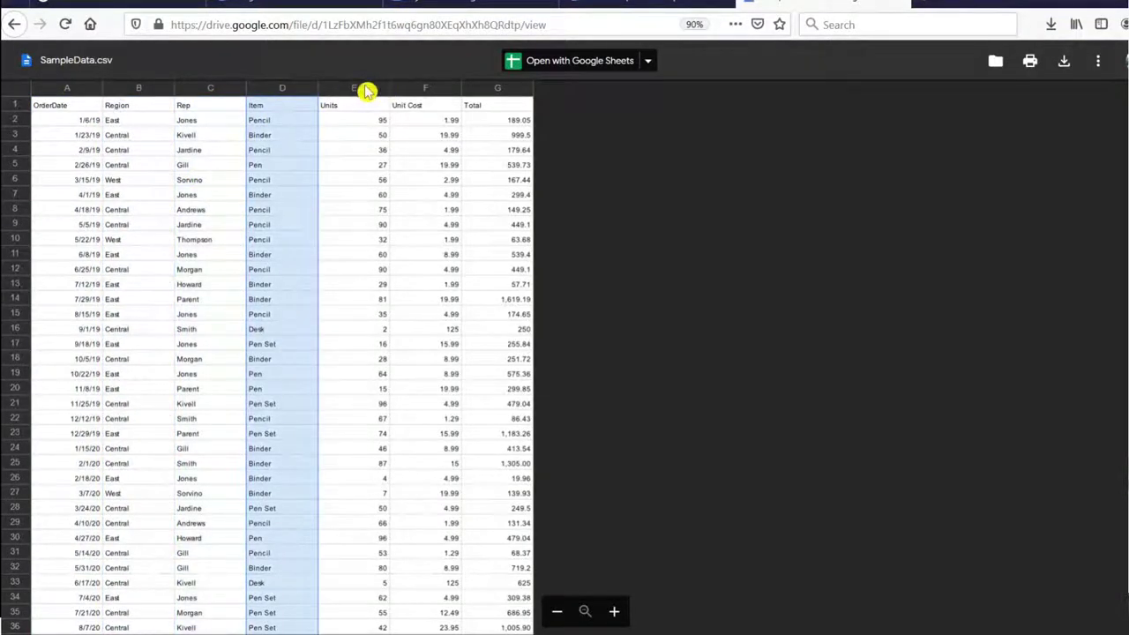
click(366, 91)
click(437, 92)
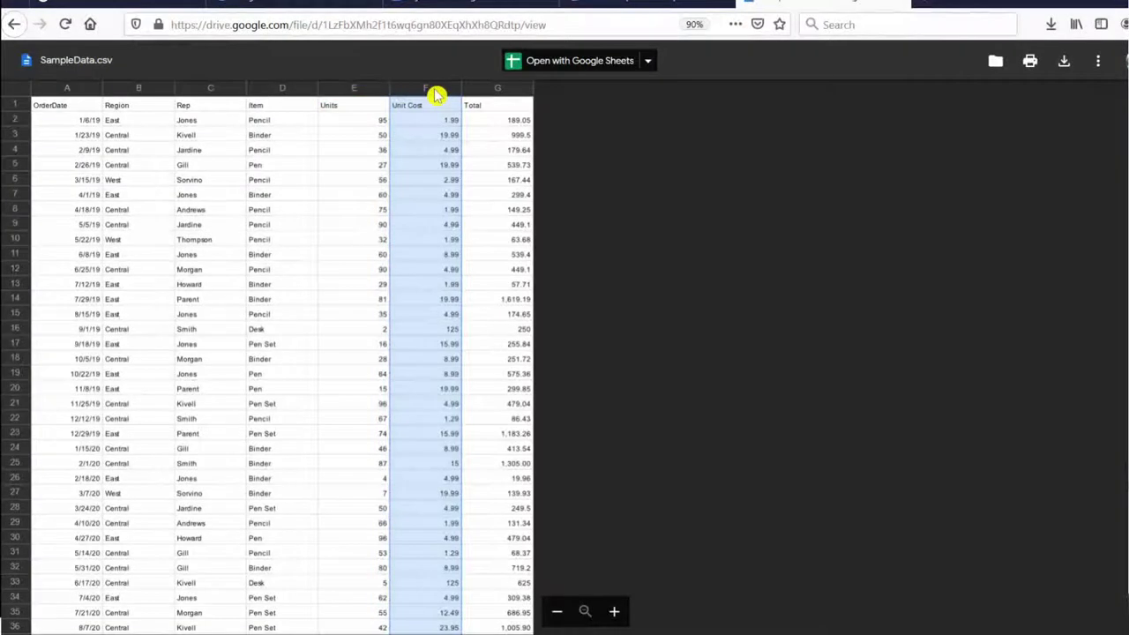
click(507, 89)
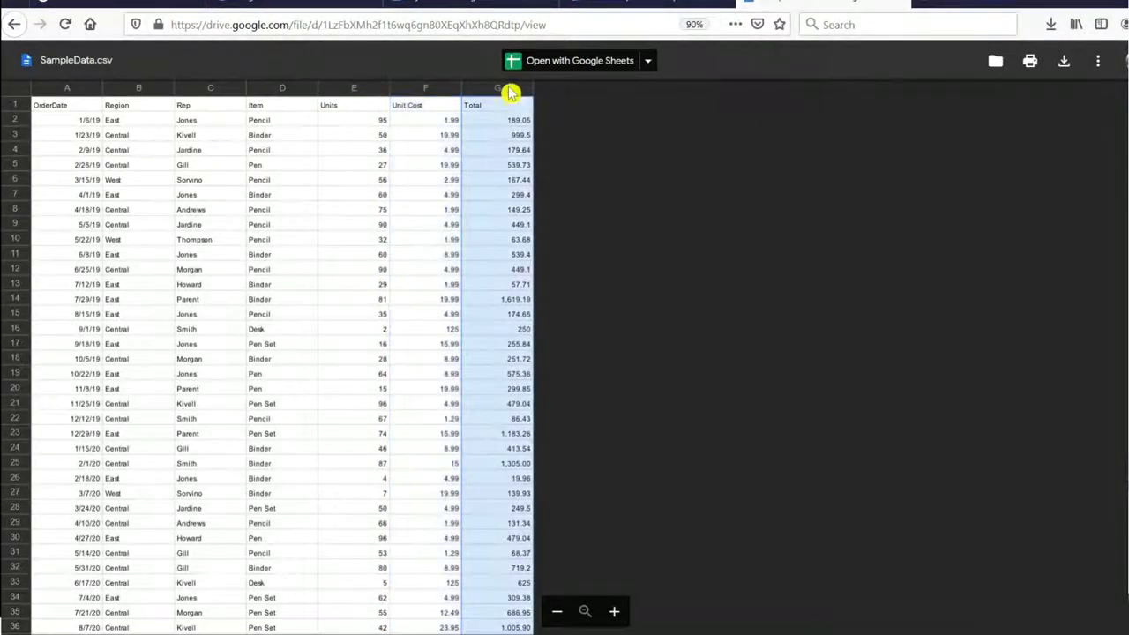
click(512, 124)
click(504, 151)
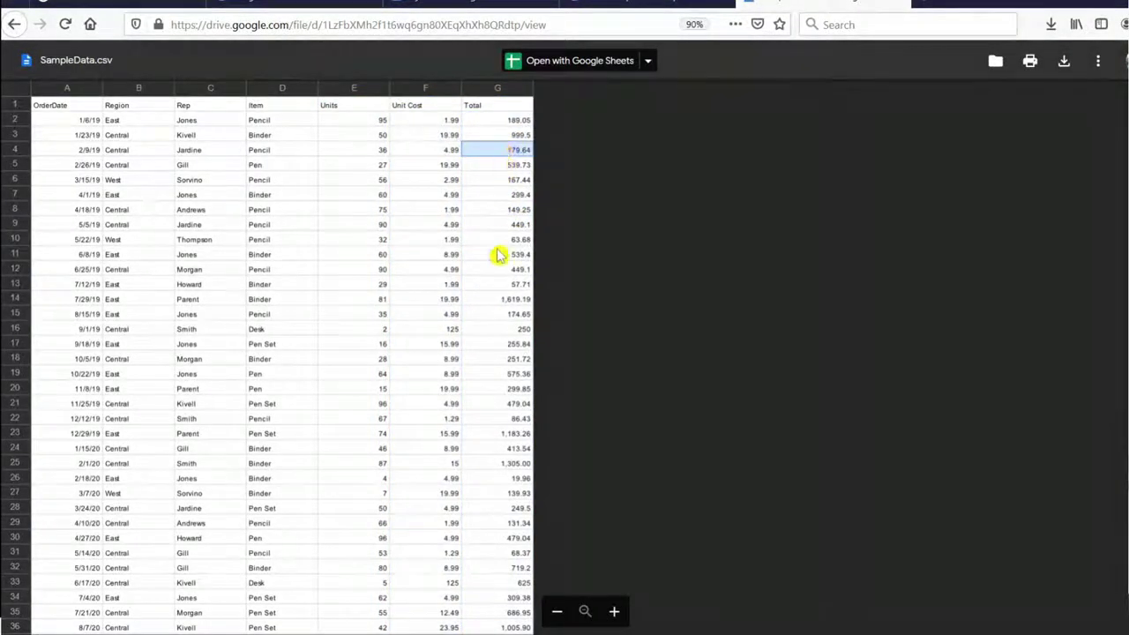
click(499, 254)
click(503, 301)
click(507, 224)
click(512, 151)
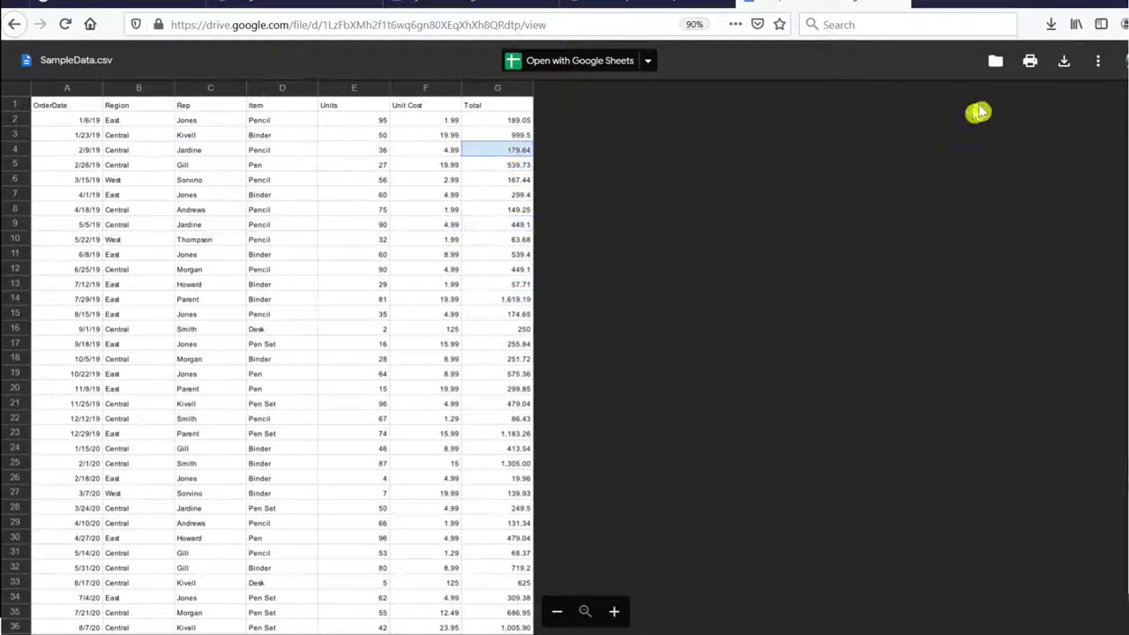
Step: Try downloading SampleData.csv, then dismiss Firefox's 'Opening SampleData.csv' prompt
click(1065, 63)
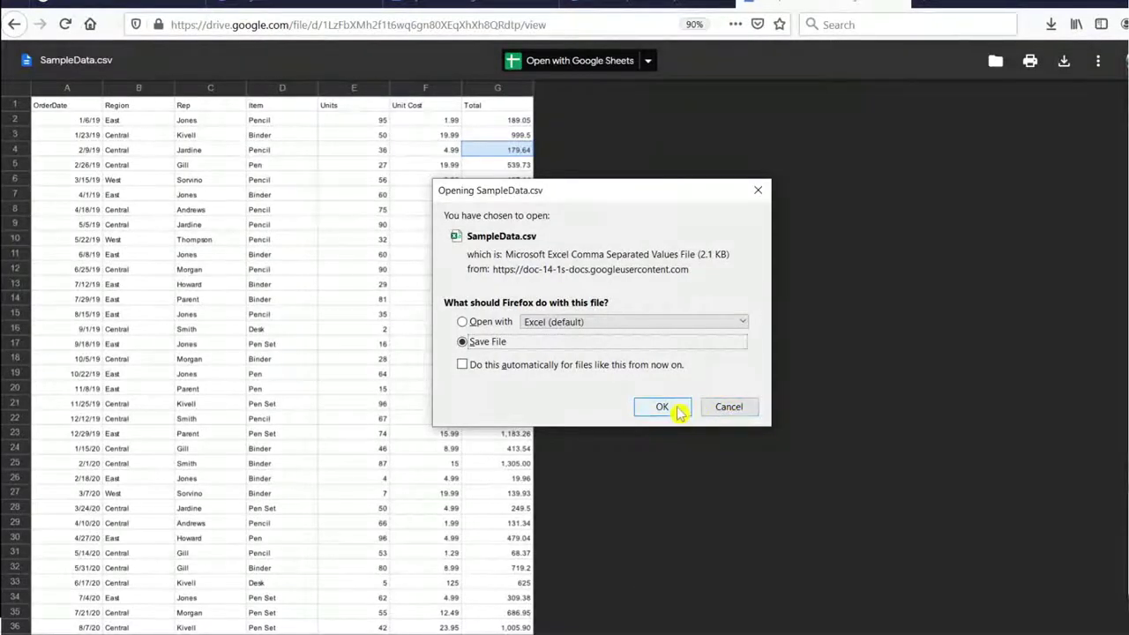
click(725, 408)
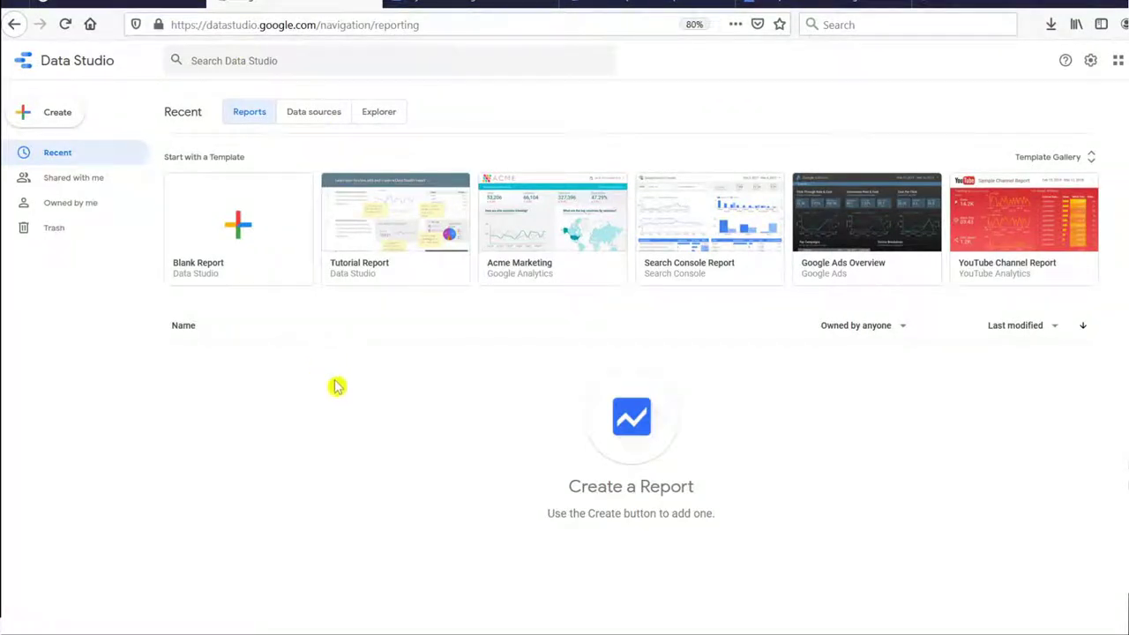
Step: Start a new data source and accept the Data Studio terms of service
click(69, 117)
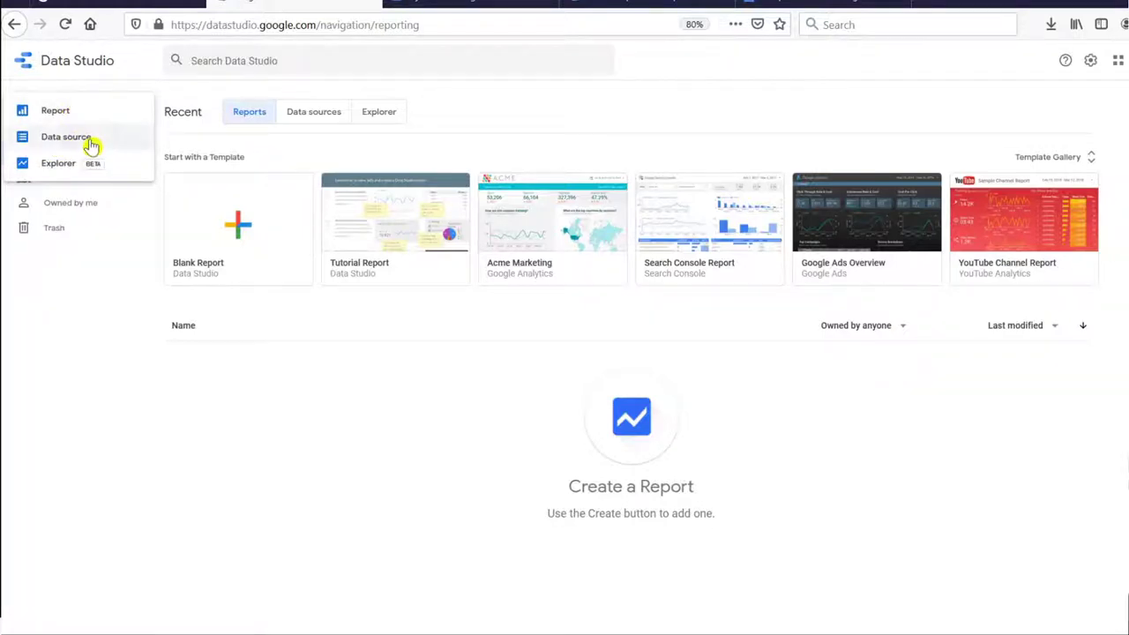
click(91, 145)
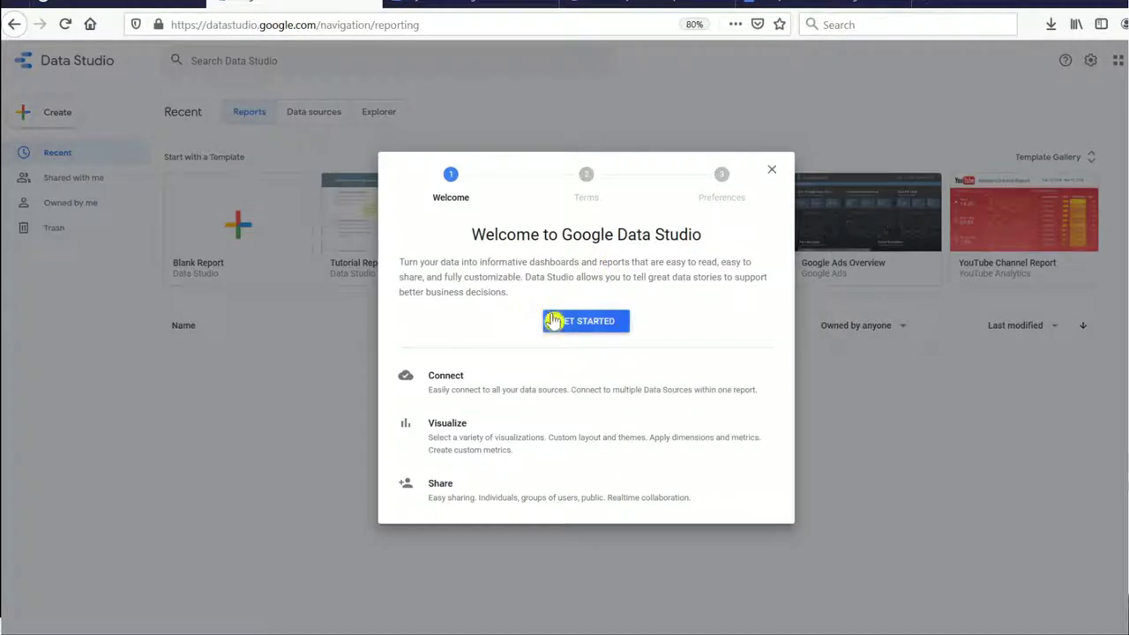
click(585, 323)
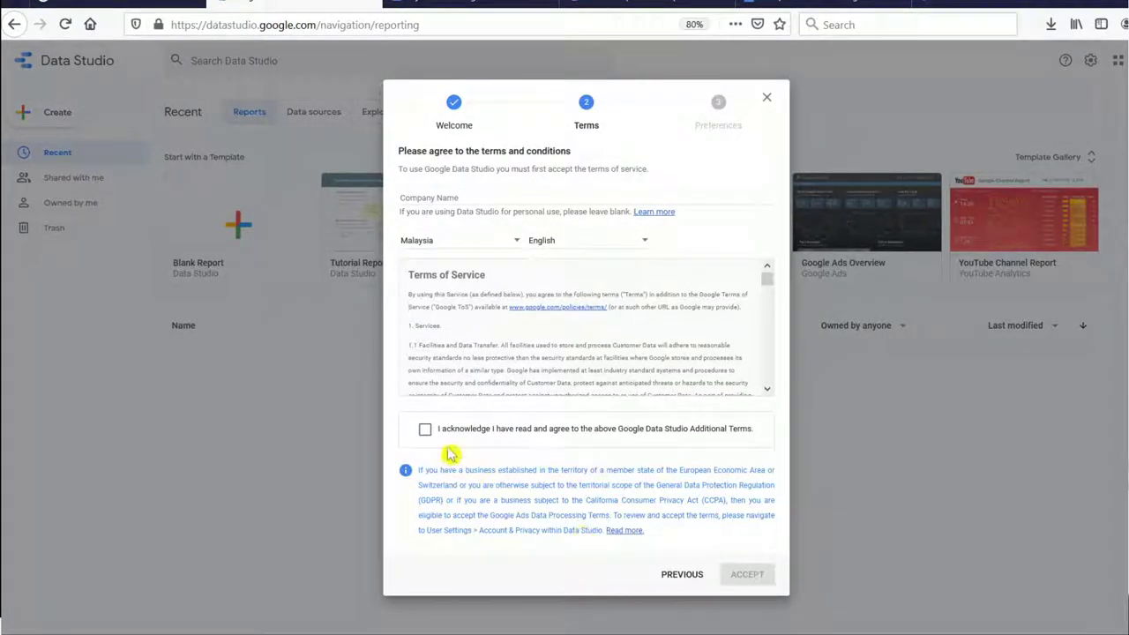
click(424, 428)
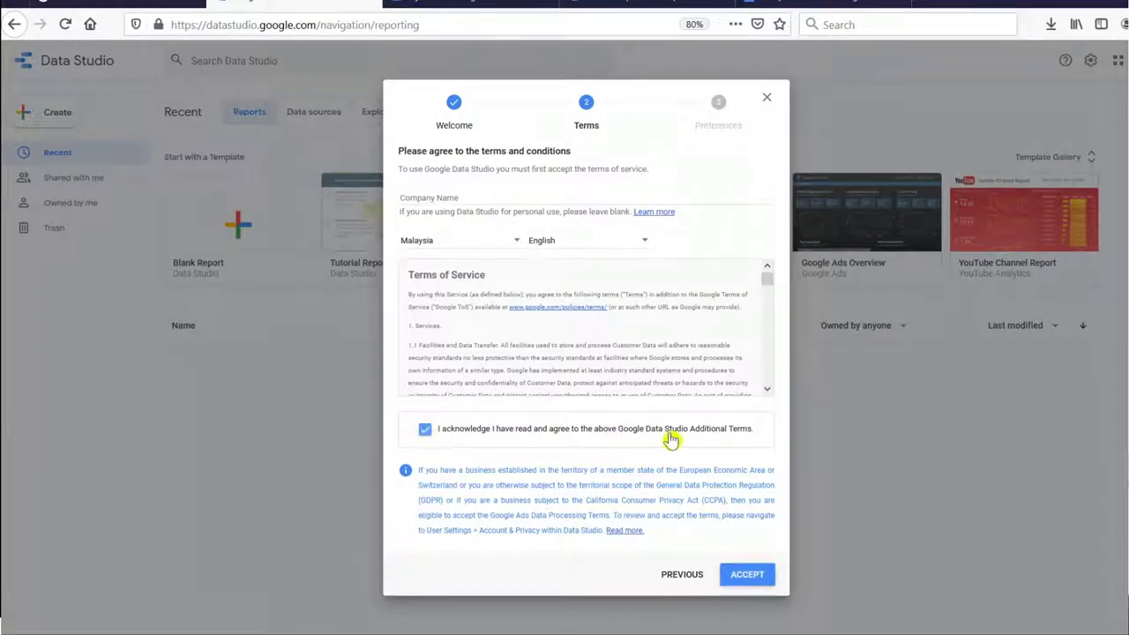
click(747, 574)
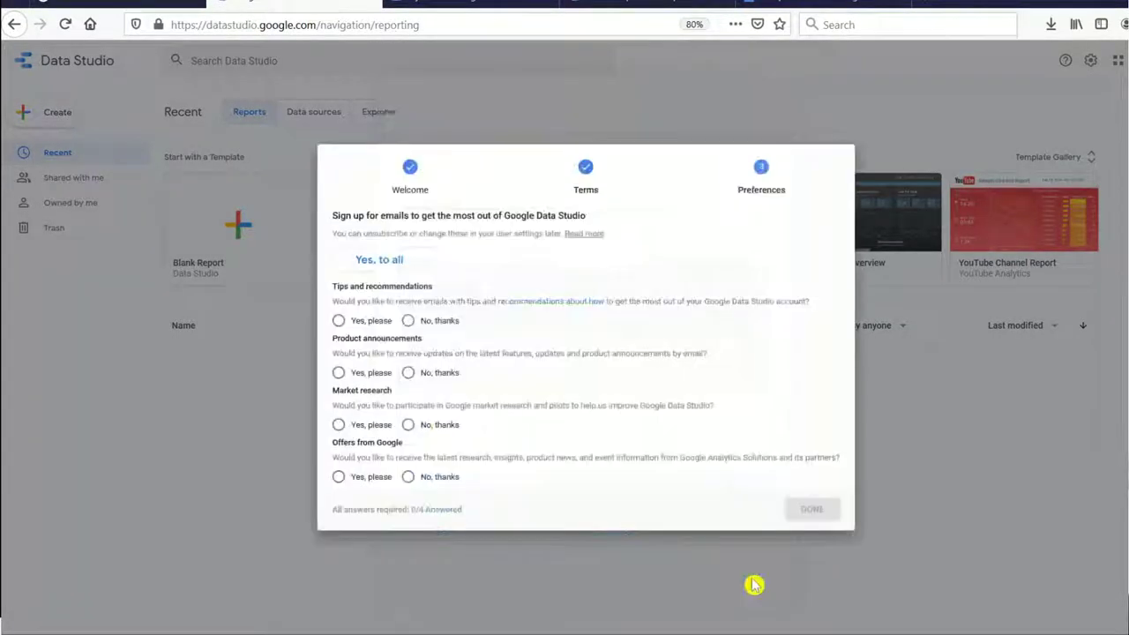
Step: Answer 'No, thanks' to all four email preference questions and finish setup
click(409, 322)
click(408, 374)
click(408, 426)
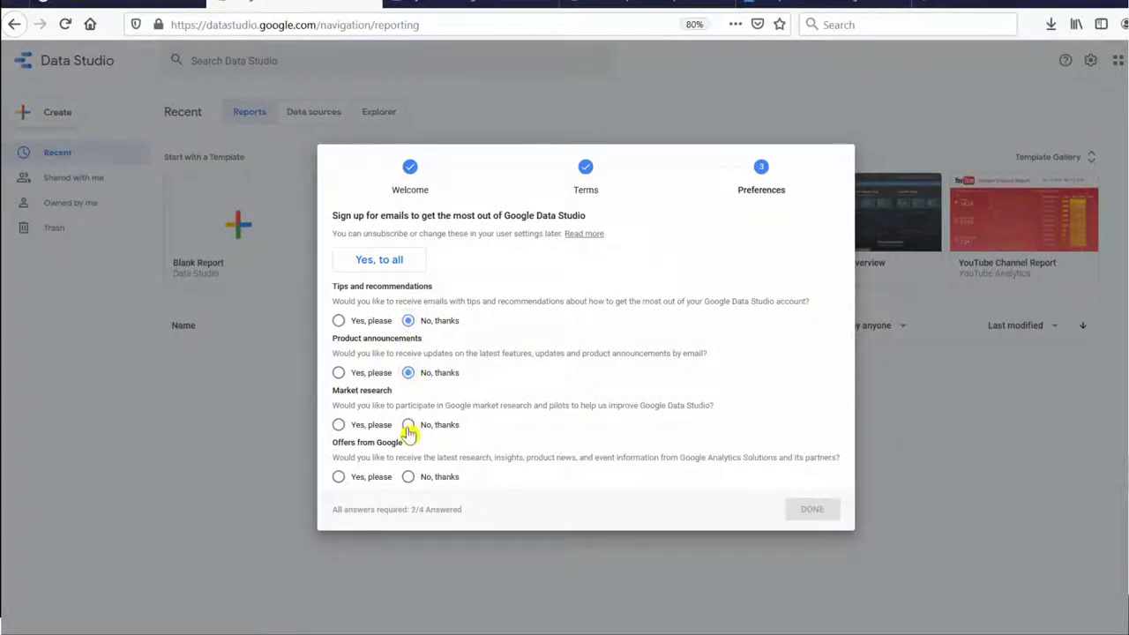
click(408, 479)
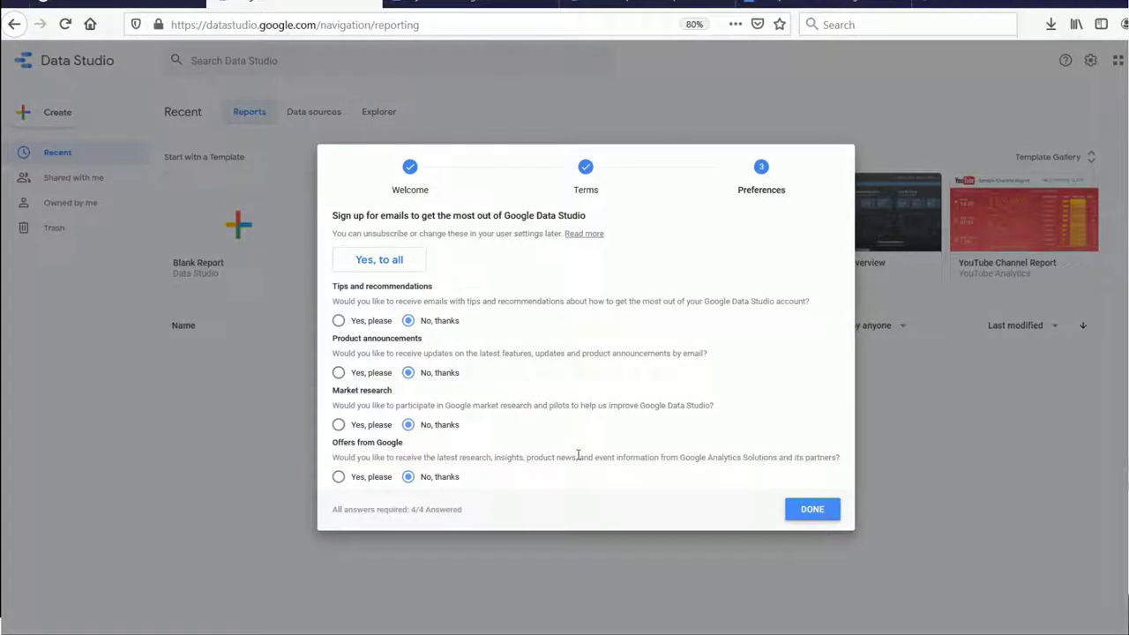
click(814, 515)
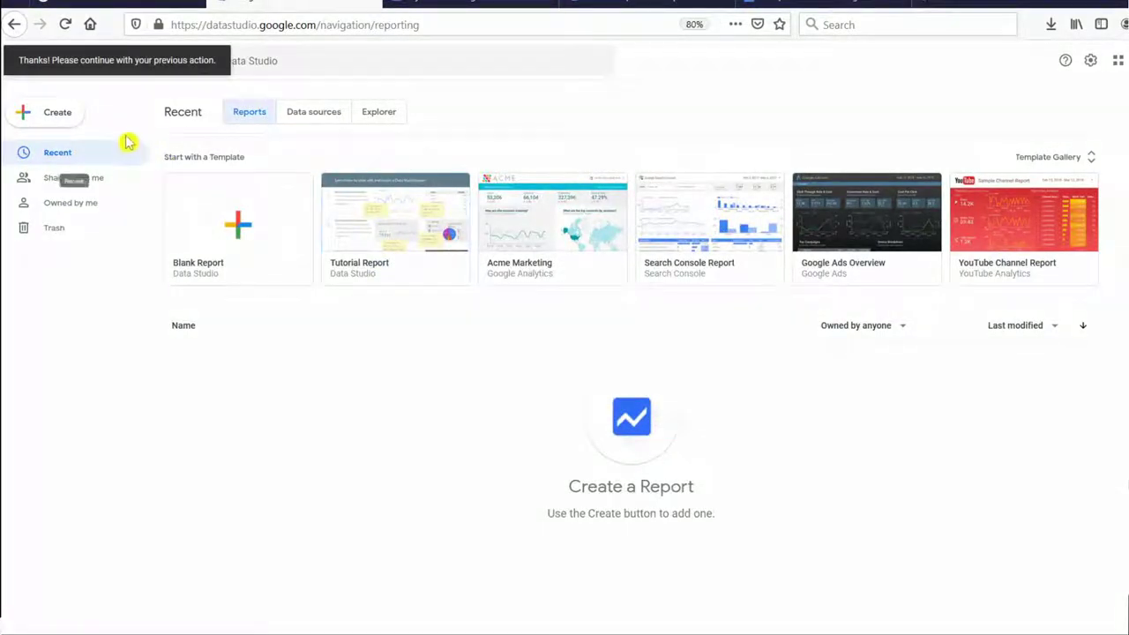
Step: Create a new data source and choose the Google Sheets connector
click(67, 116)
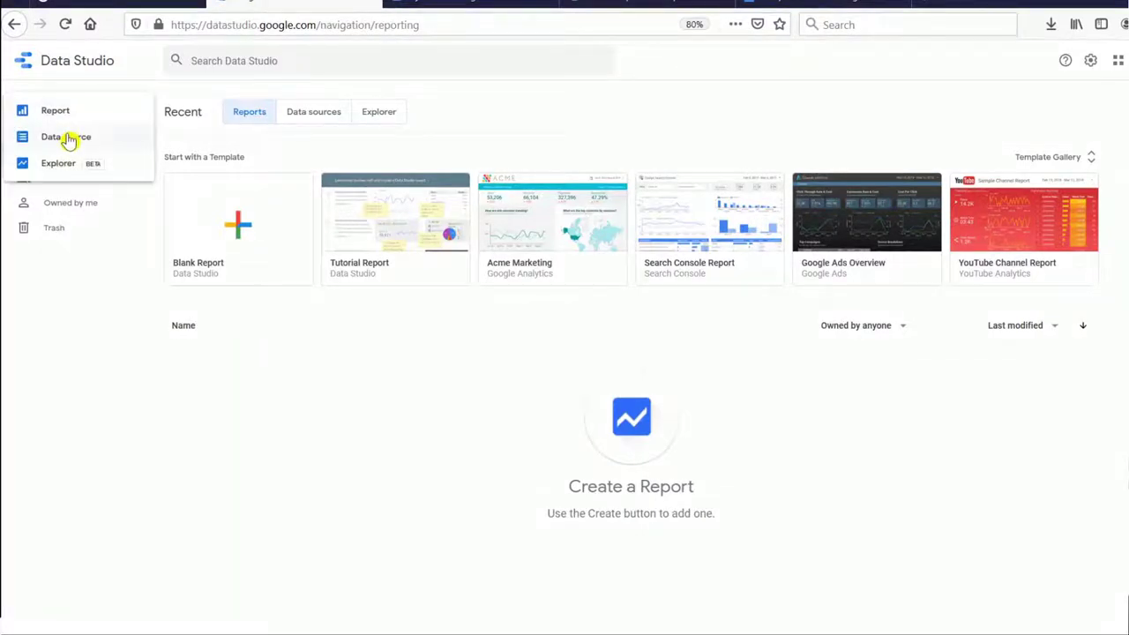
click(69, 142)
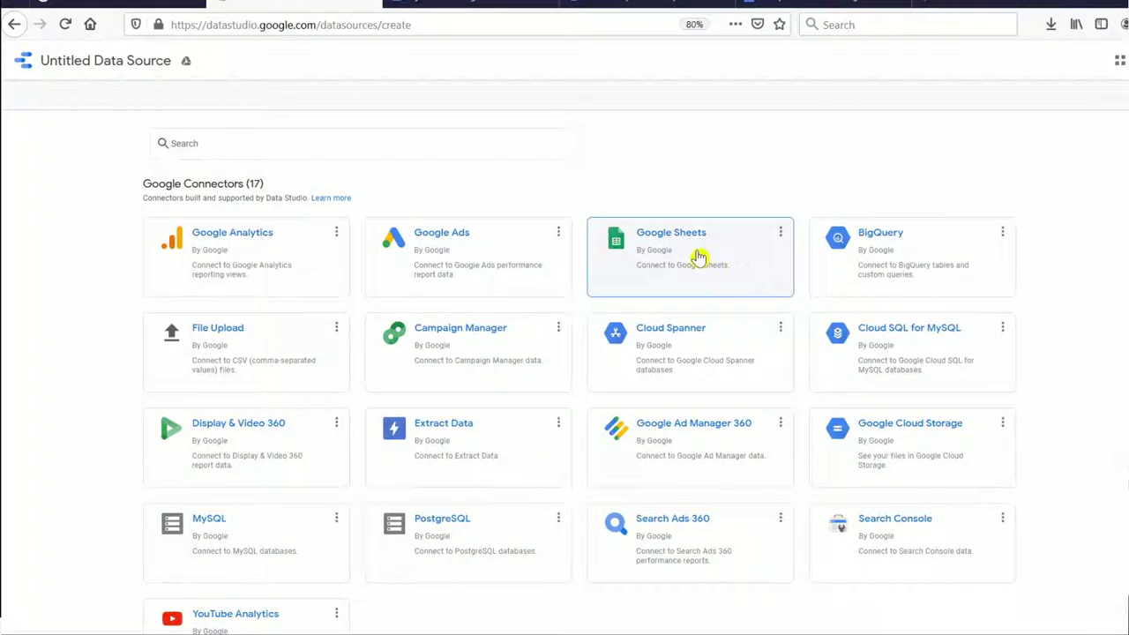
click(698, 256)
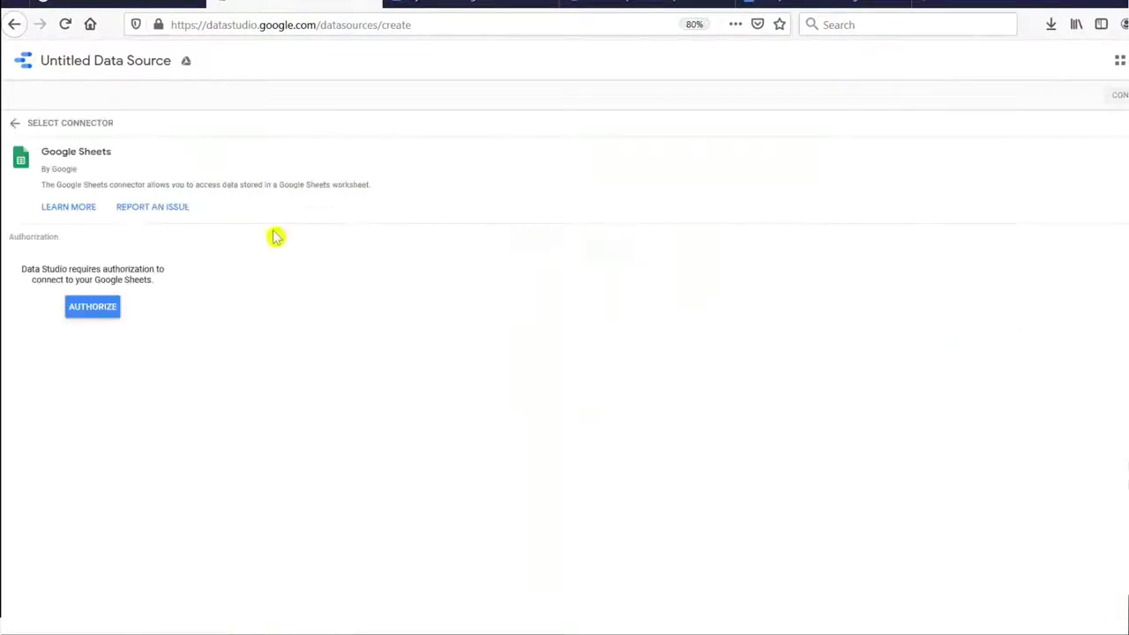
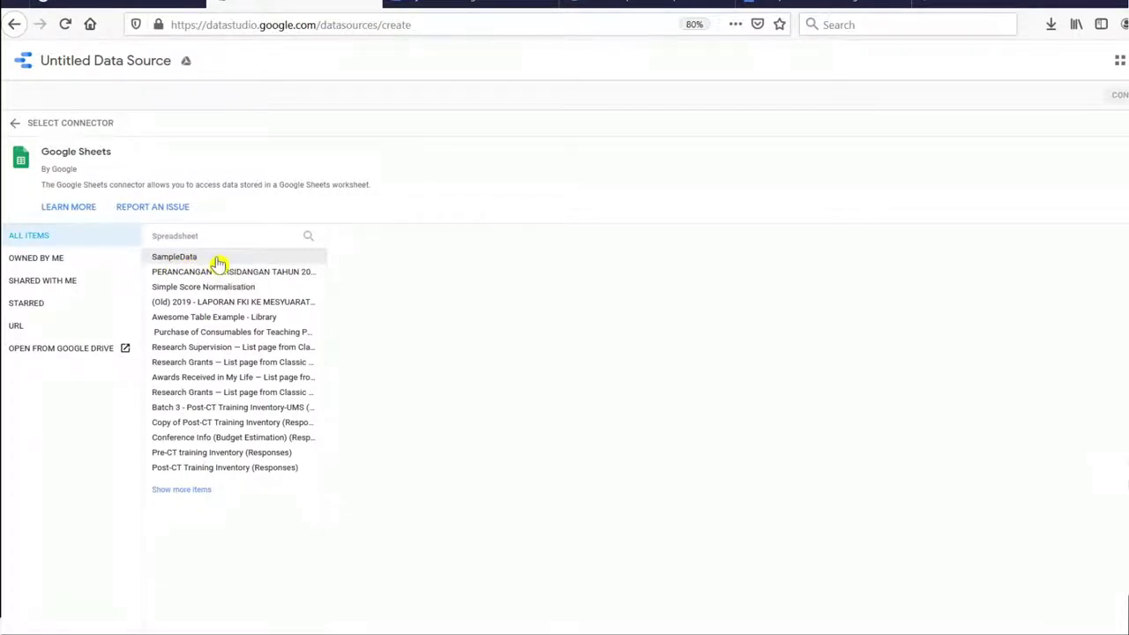
Step: Connect the SampleData spreadsheet as a data source, then view the SampleData.csv preview in Drive
click(227, 262)
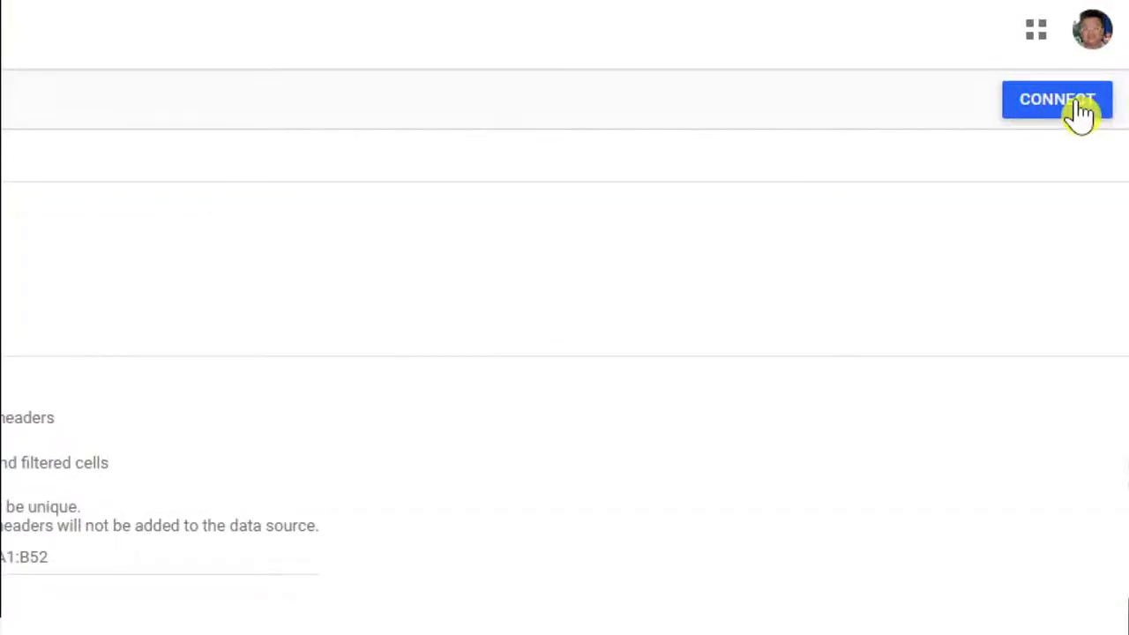
click(1080, 113)
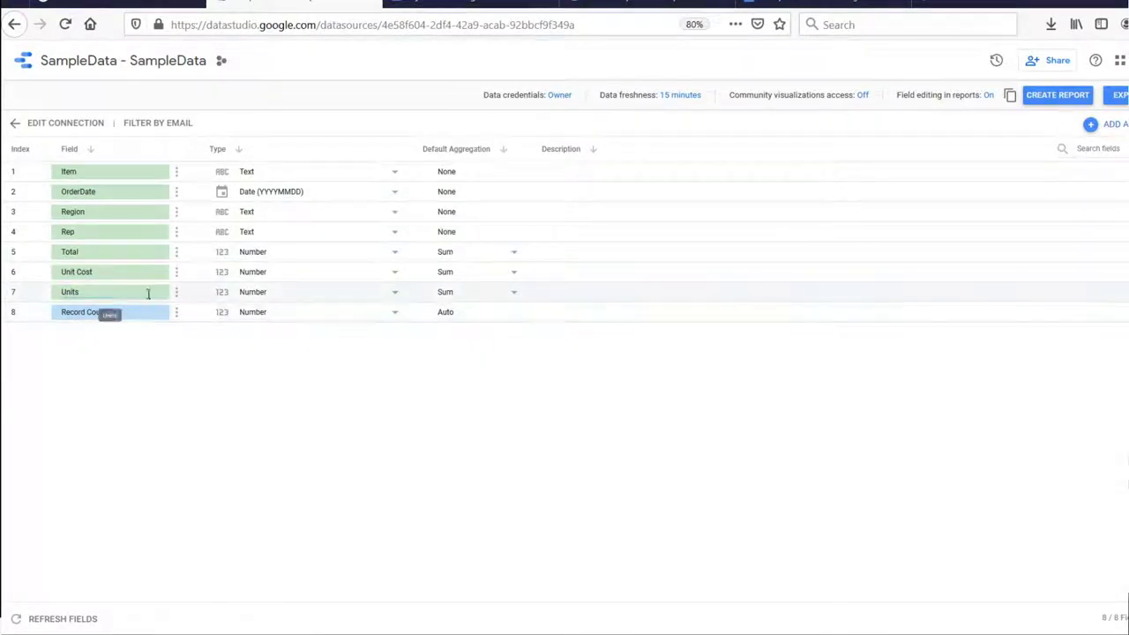
click(803, 4)
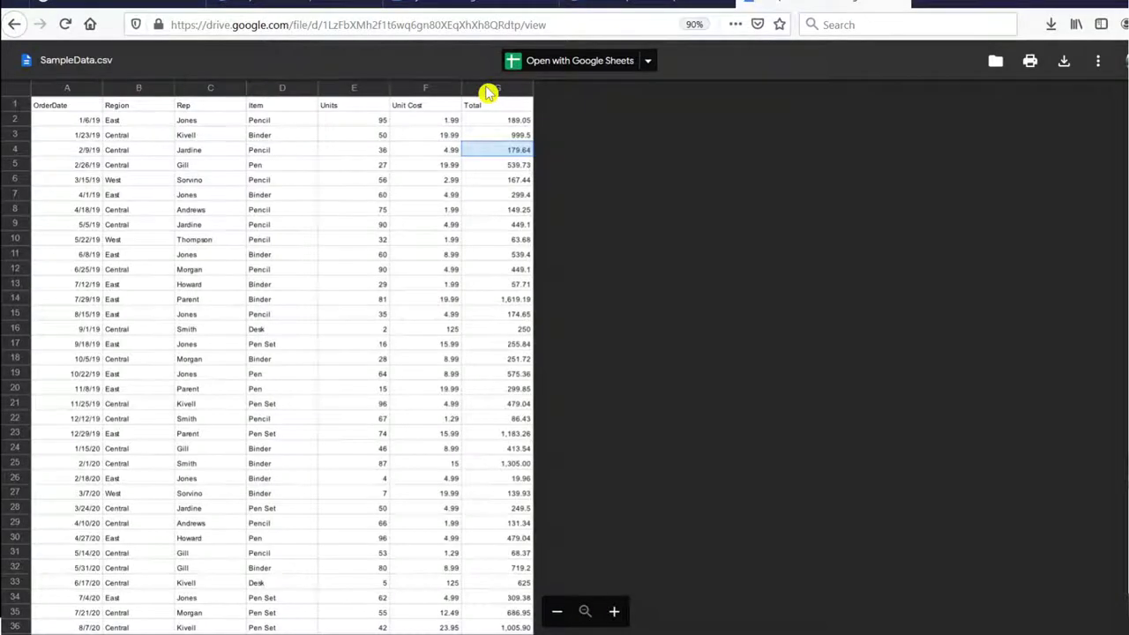
Step: Return to the SampleData data source's eight-field list in Data Studio
click(295, 8)
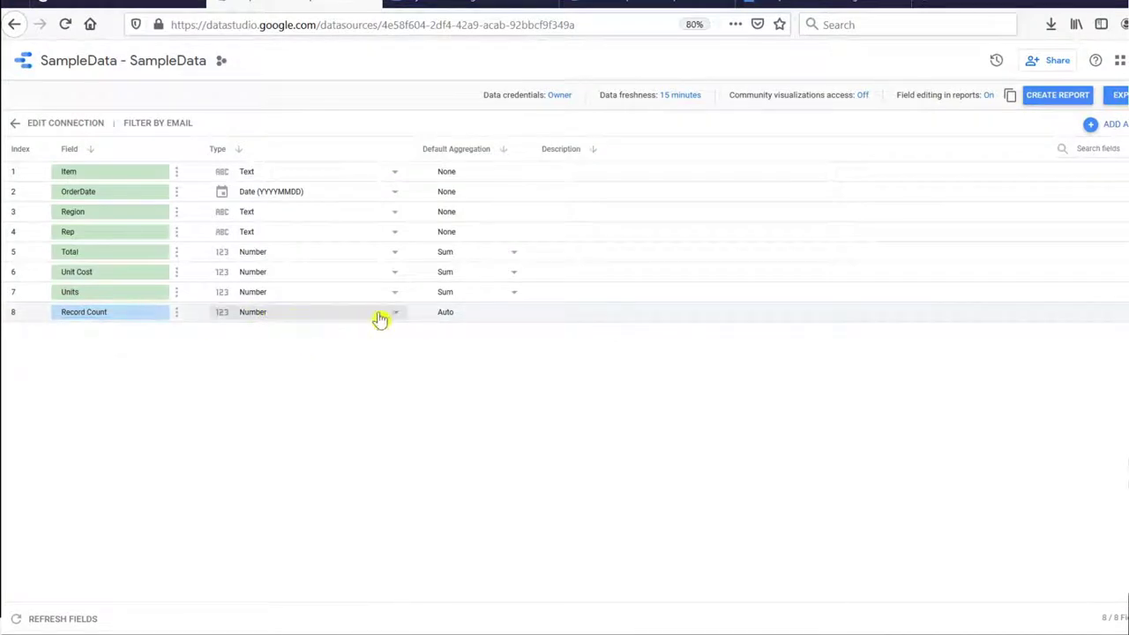
click(556, 318)
click(468, 323)
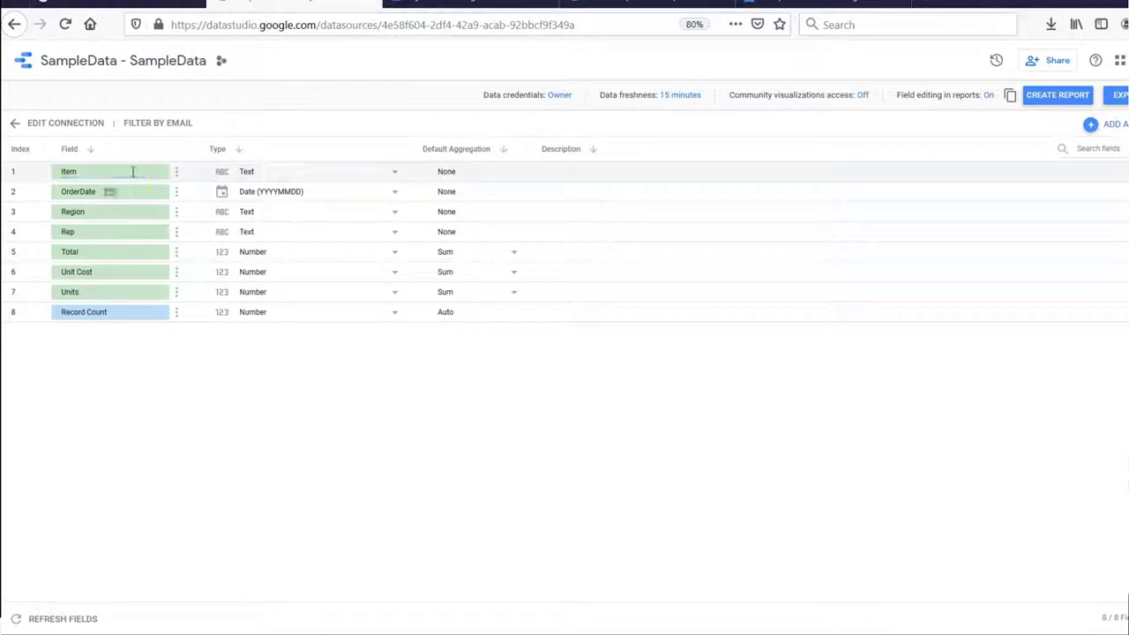
click(393, 178)
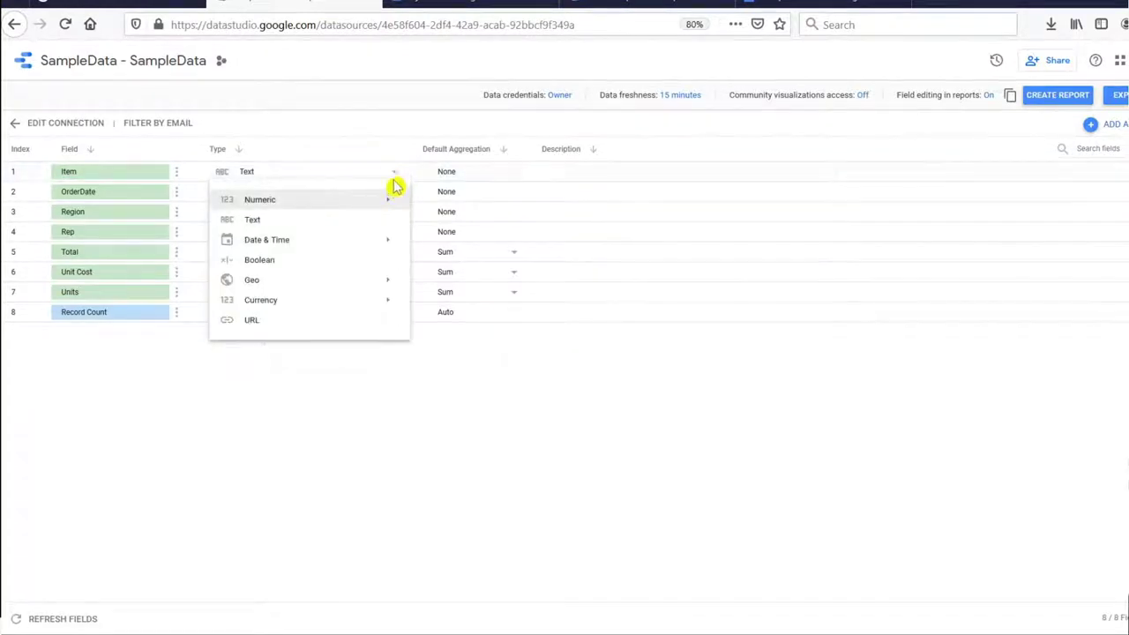
click(395, 182)
click(345, 193)
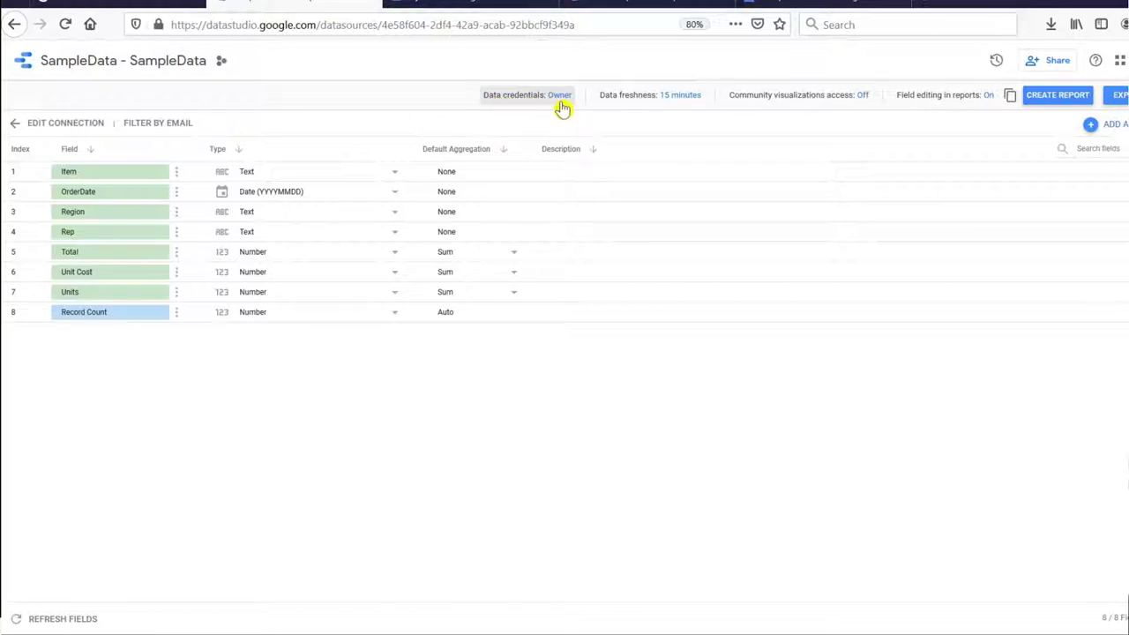
click(685, 106)
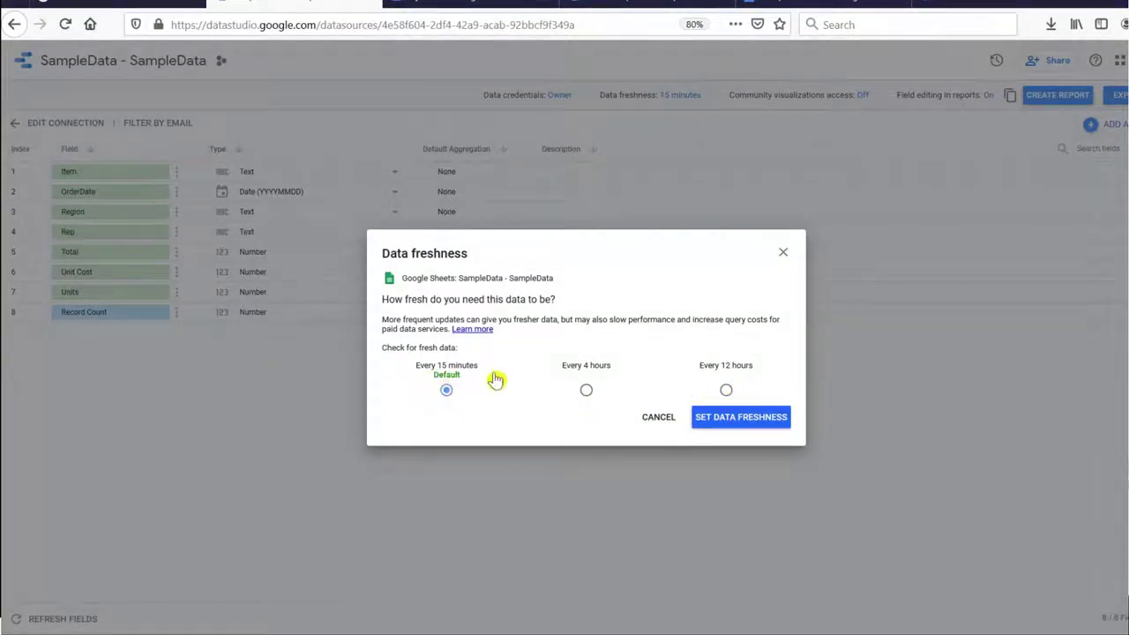
click(663, 421)
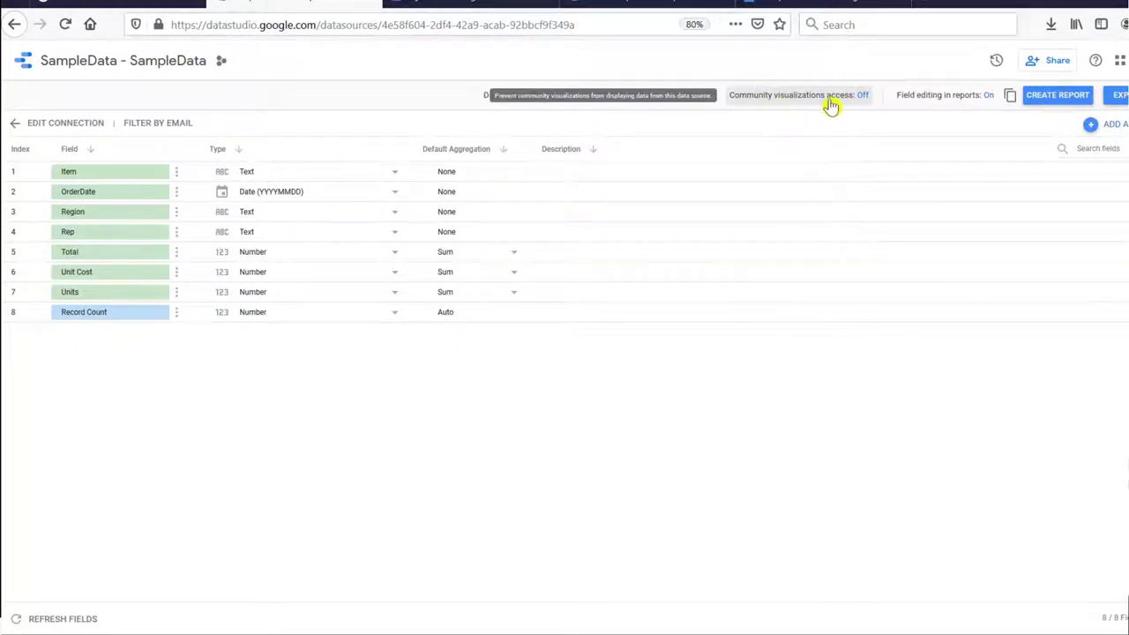
click(861, 97)
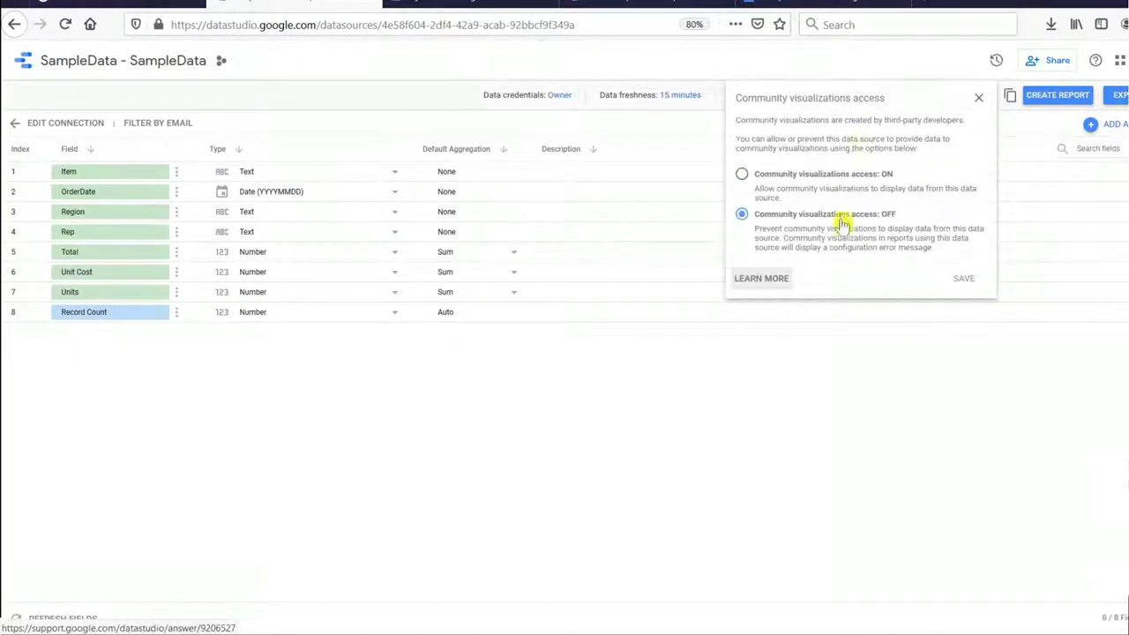
click(979, 100)
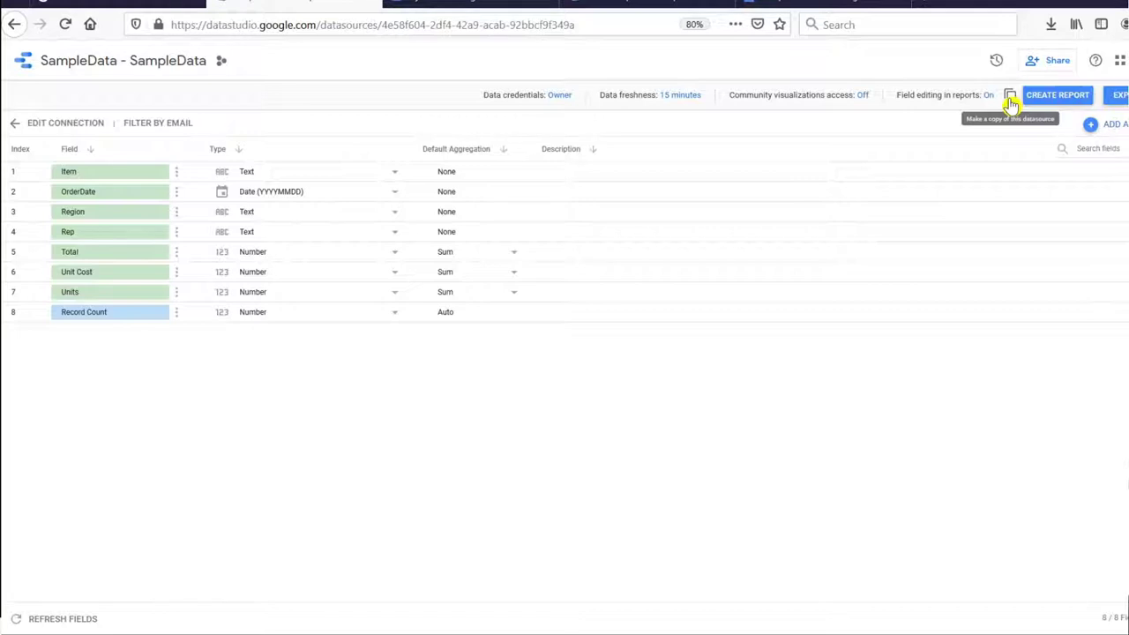
Step: Create a new report from SampleData and confirm adding the data source to it
click(1054, 99)
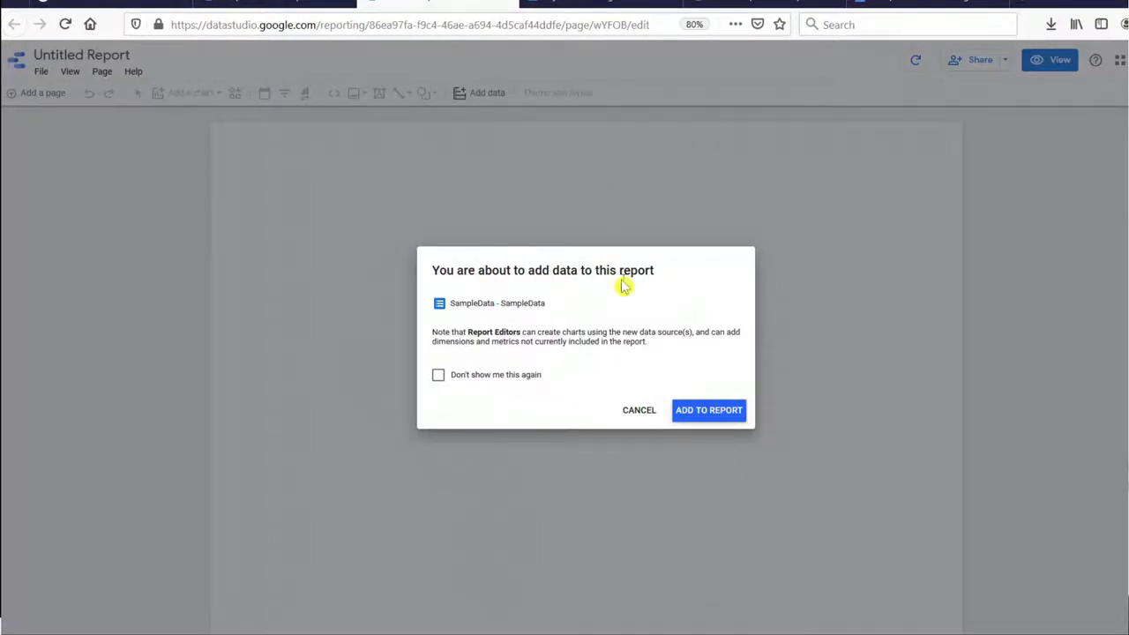
click(727, 418)
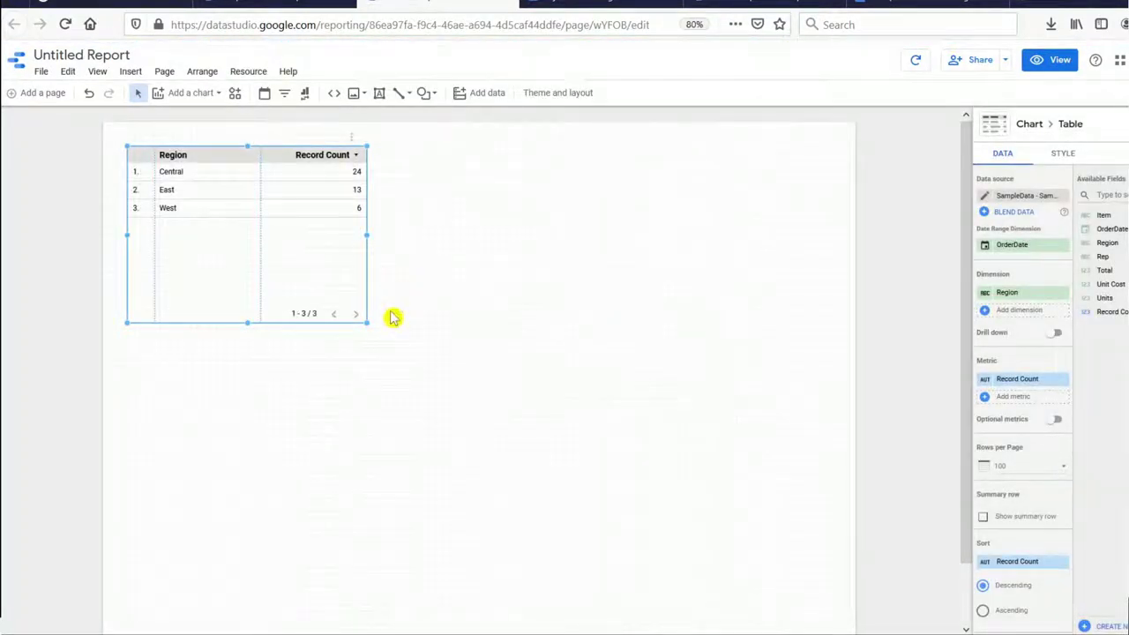
Step: Select the Region / Record Count table, review its data settings, and show its Style options
click(360, 282)
scroll(844, 436, down, 2)
scroll(844, 436, up, 2)
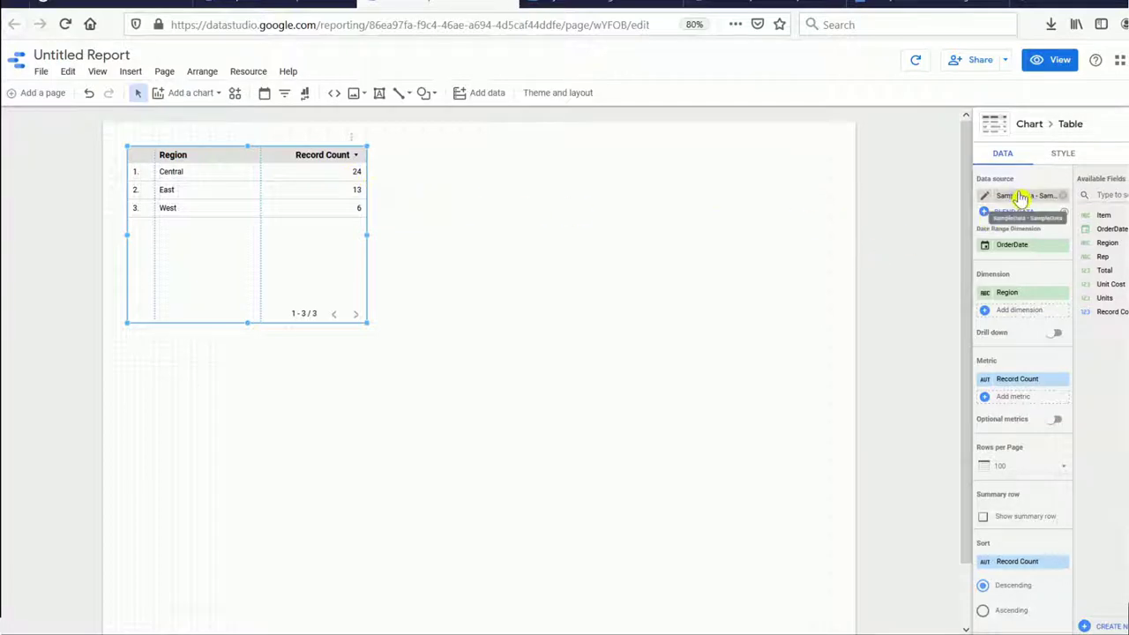
scroll(1031, 455, down, 3)
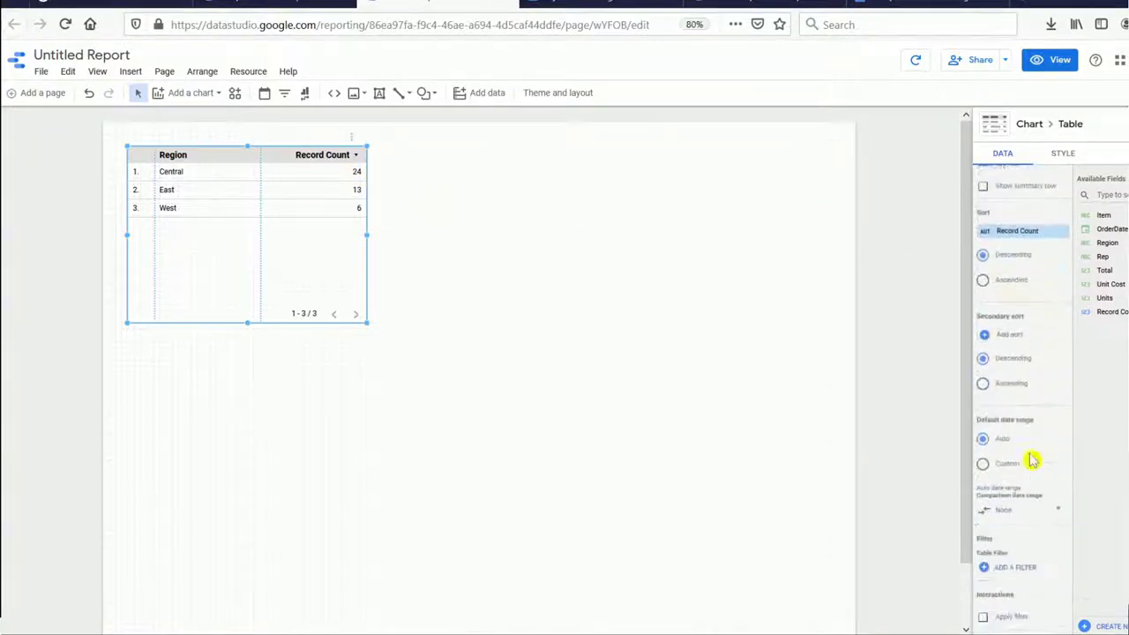
scroll(1031, 455, up, 5)
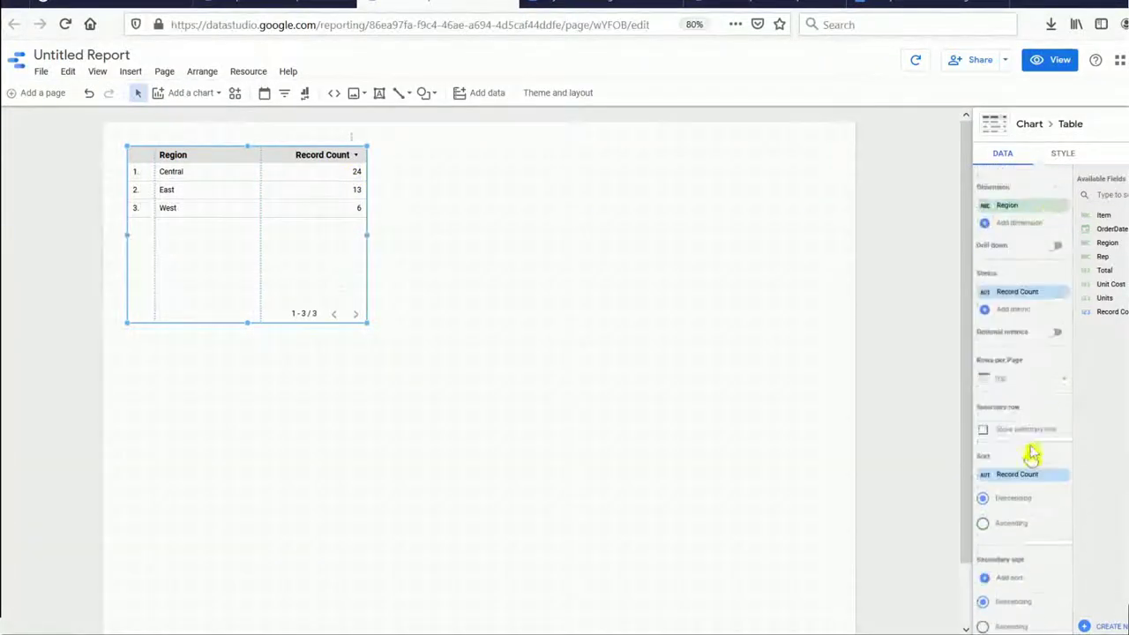
click(1064, 158)
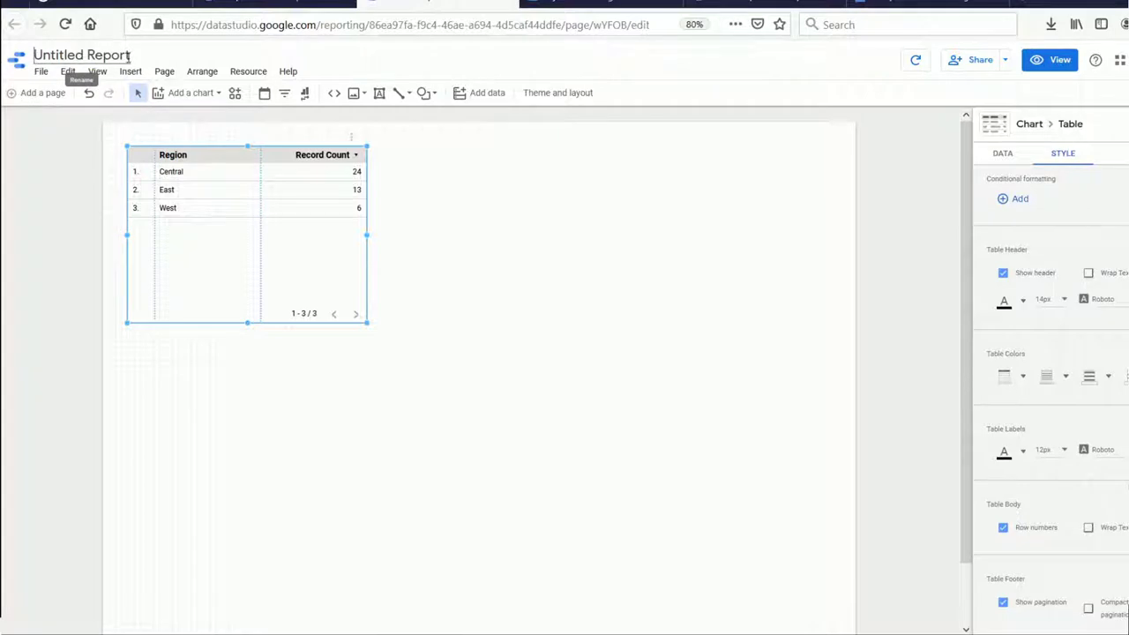
Step: Replace the 'Untitled Report' title with 'Sales Report'
drag(130, 54, 33, 55)
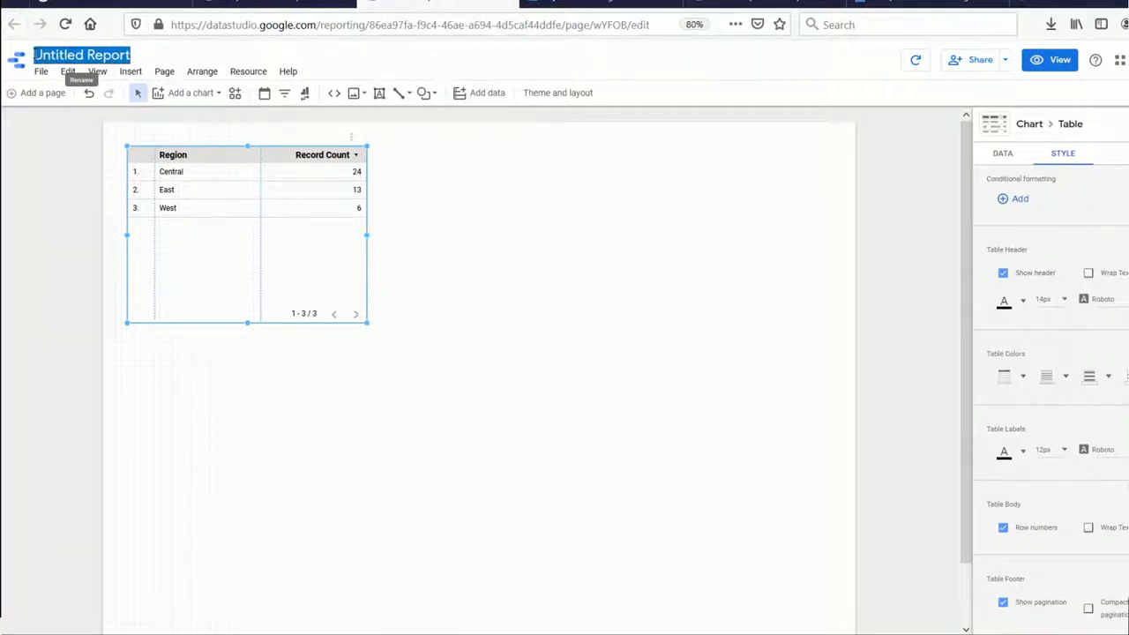
text(Sales re)
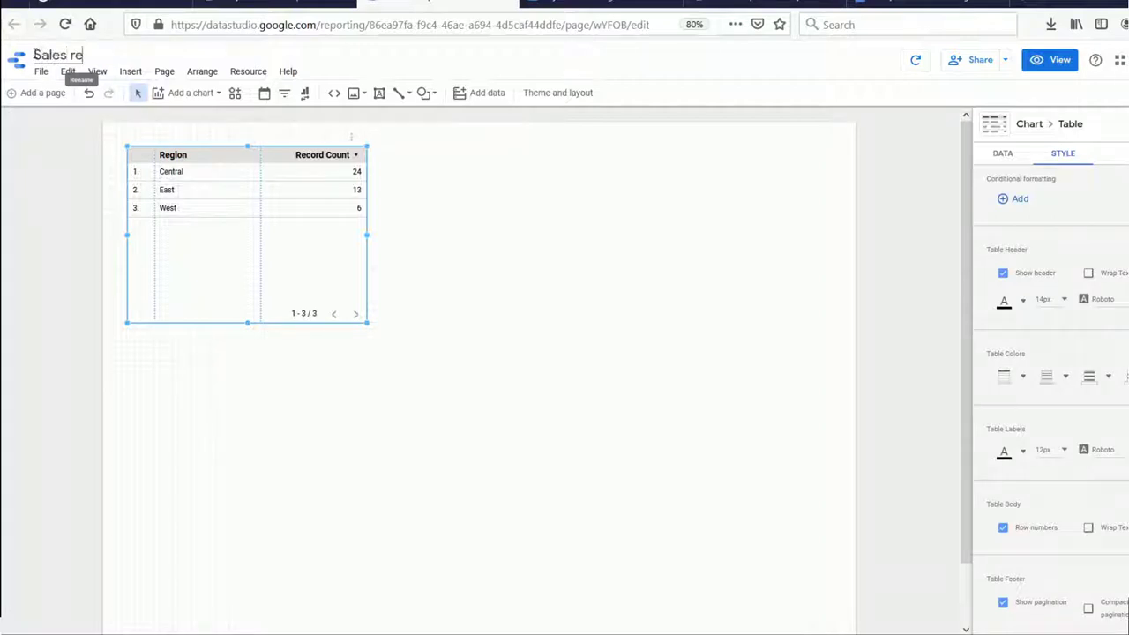
key(BackSpace)
key(BackSpace)
text(Report)
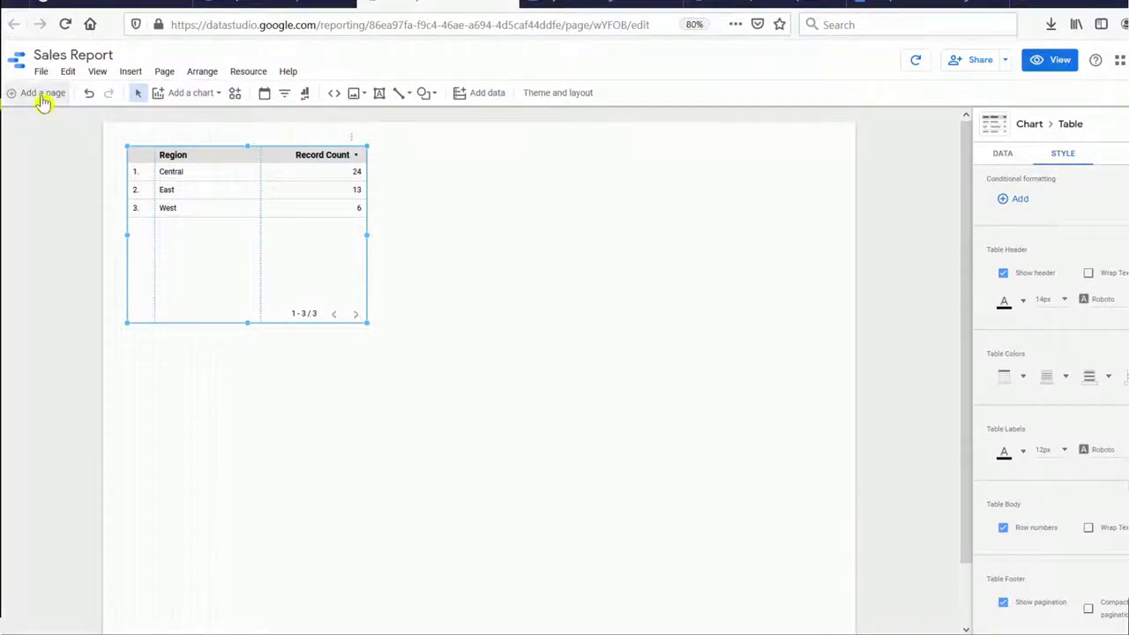
scroll(566, 290, down, 1)
scroll(568, 285, up, 1)
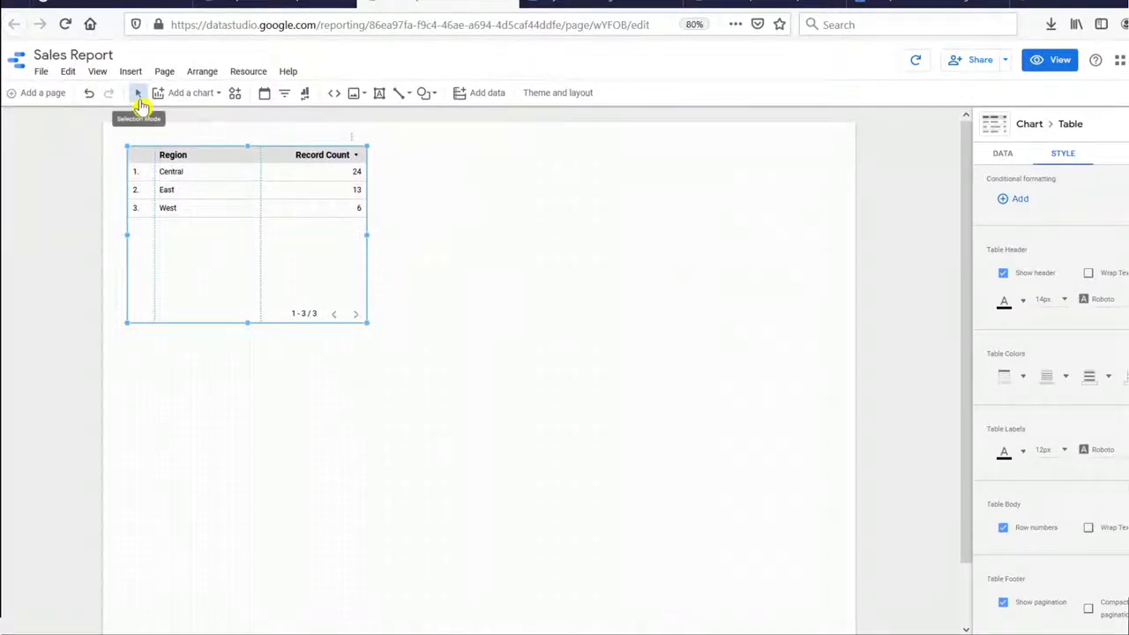
click(215, 99)
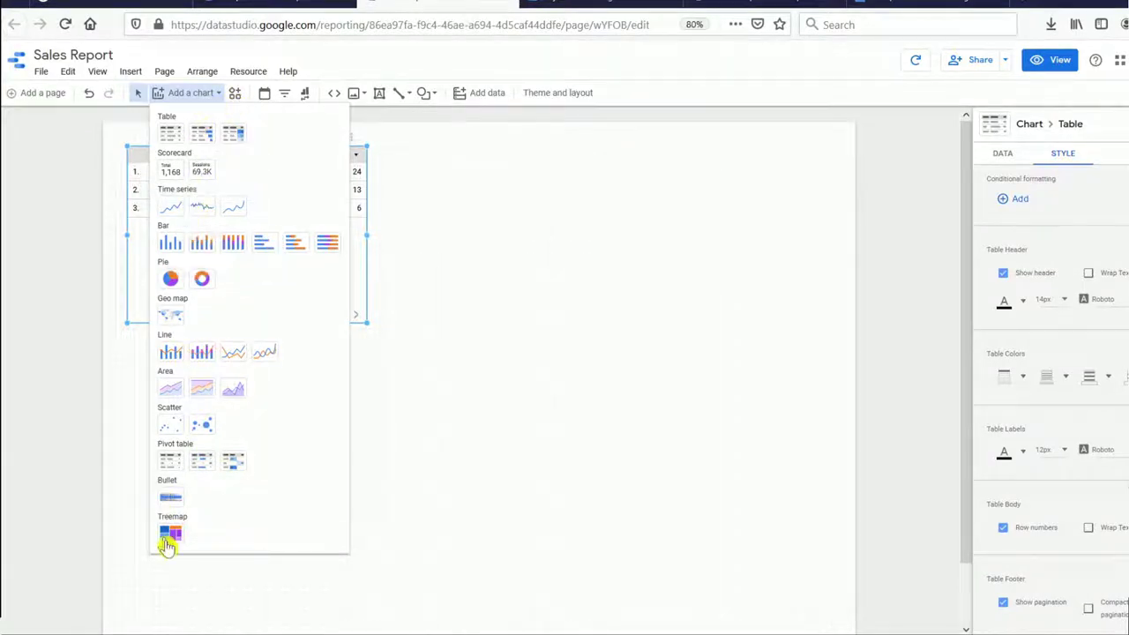
click(235, 95)
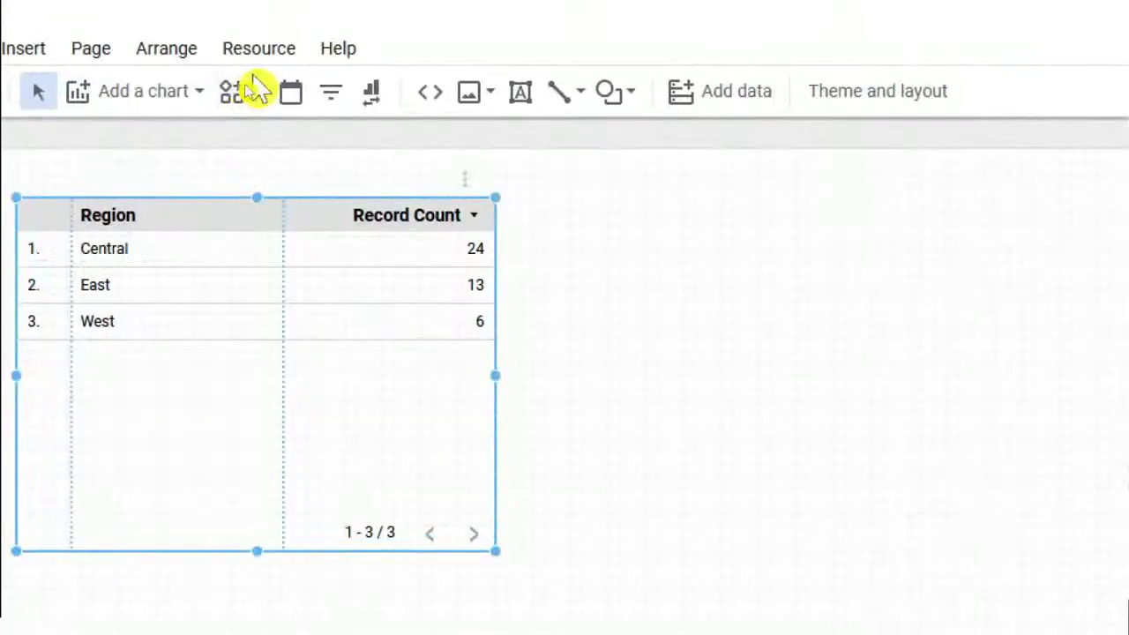
click(236, 97)
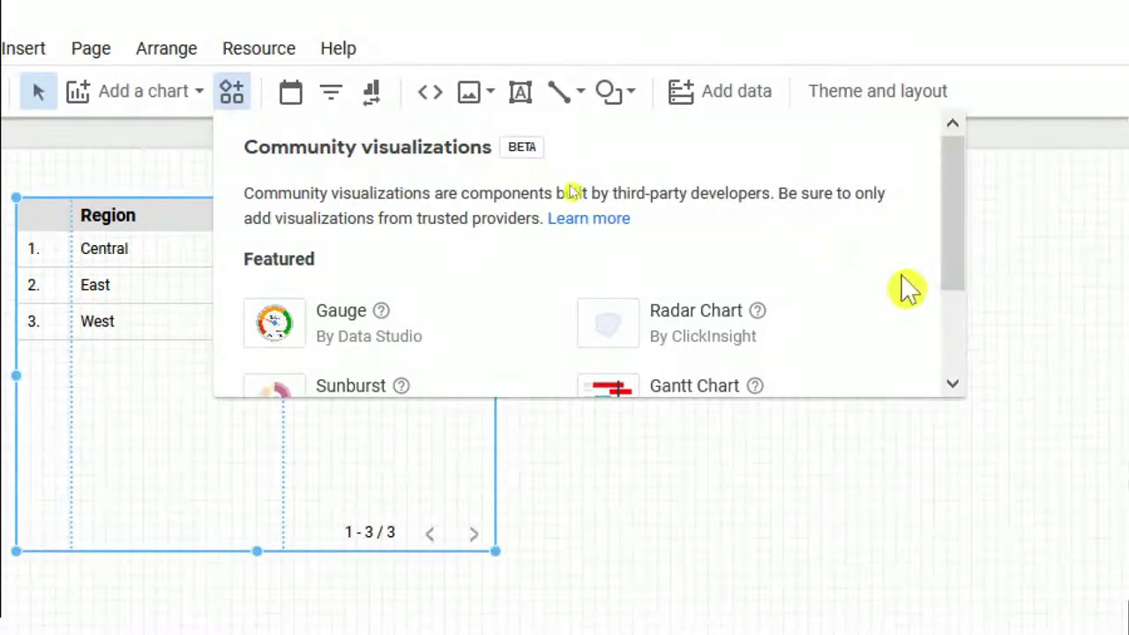
drag(951, 214, 958, 184)
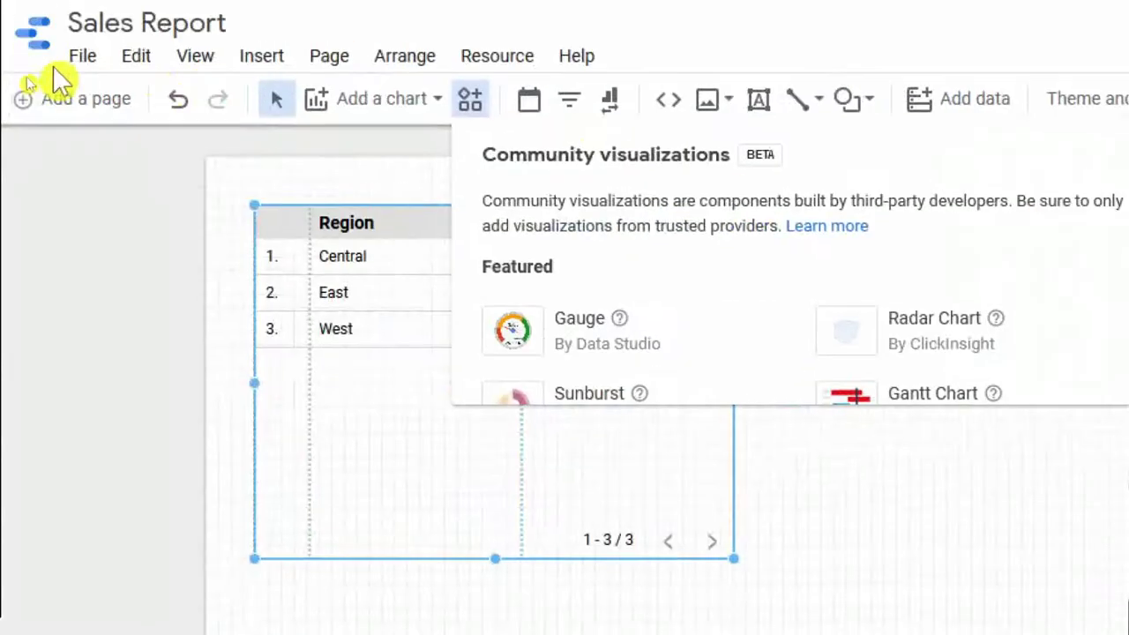
click(471, 99)
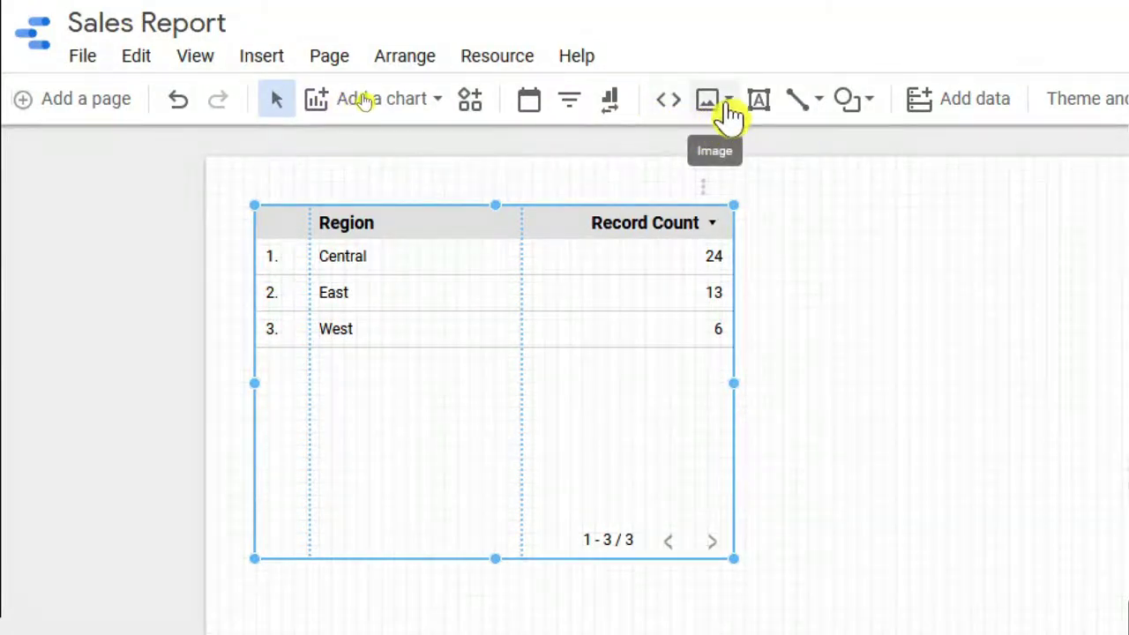
Step: Look over the line and connector options, then deselect the table to show the Theme and Layout panel
click(817, 100)
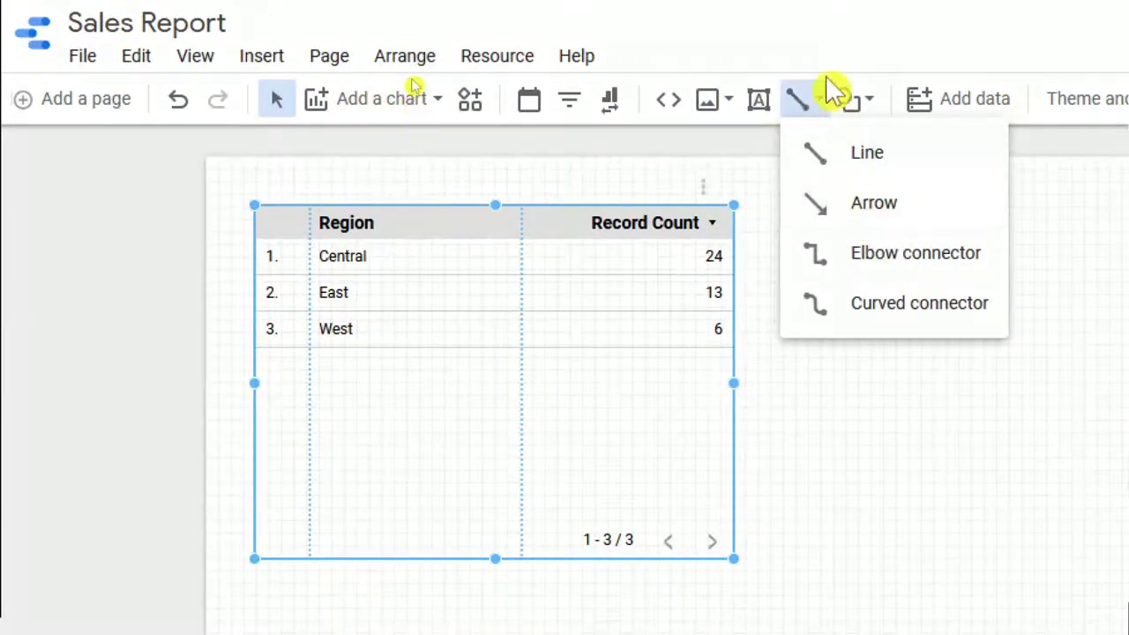
mouse_move(878, 112)
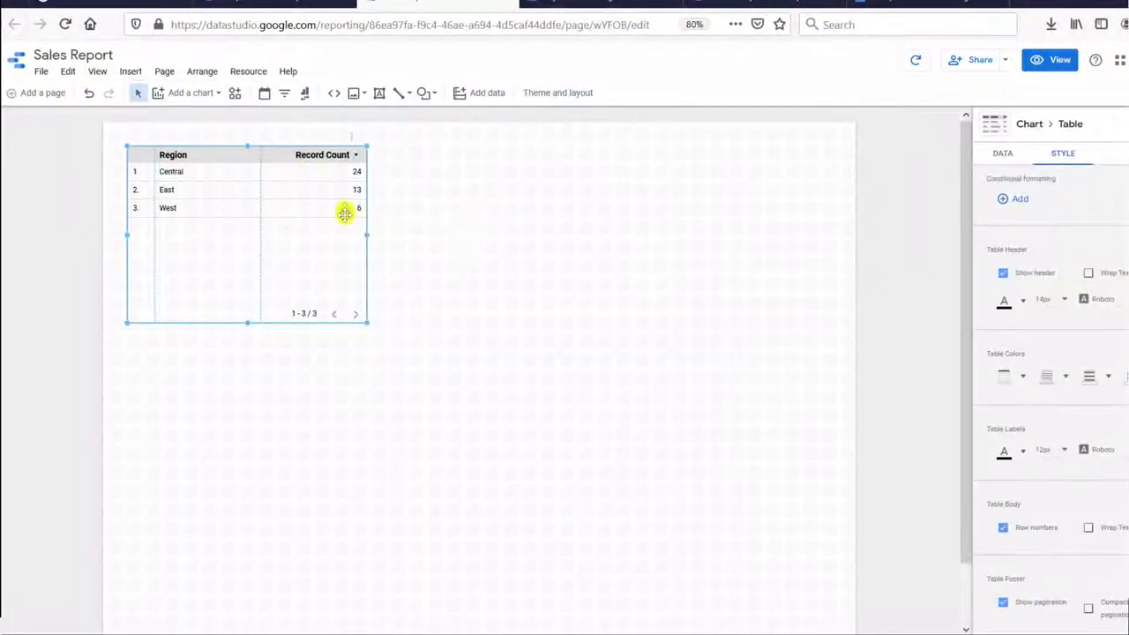
click(431, 282)
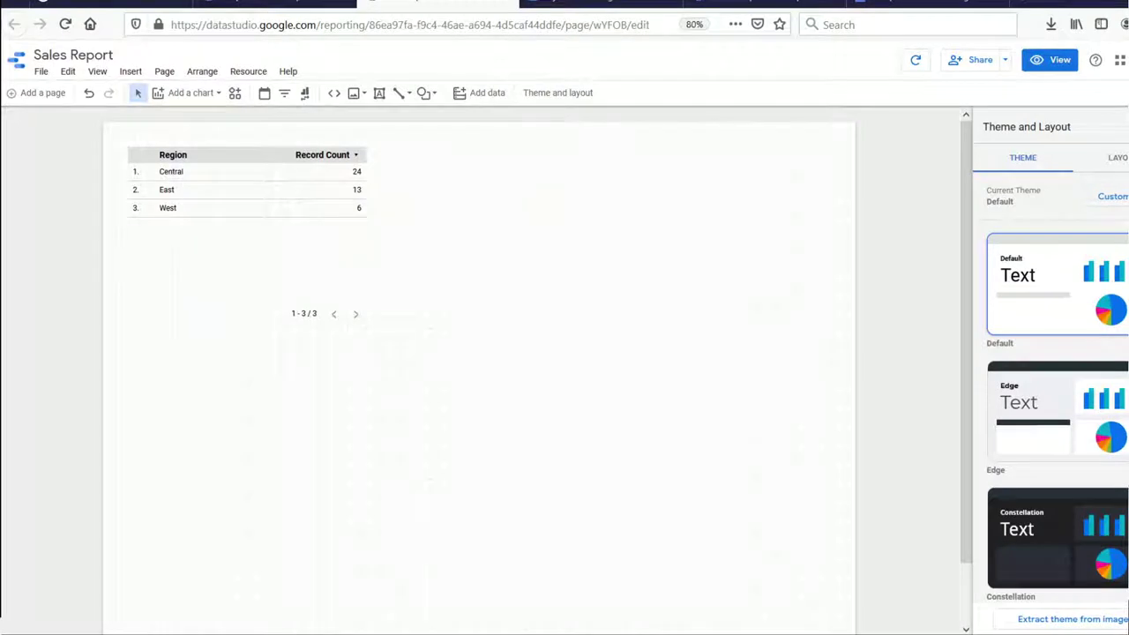
Step: In the SampleData.csv Drive preview, select columns A–D and the Unit Cost cell F11
click(879, 5)
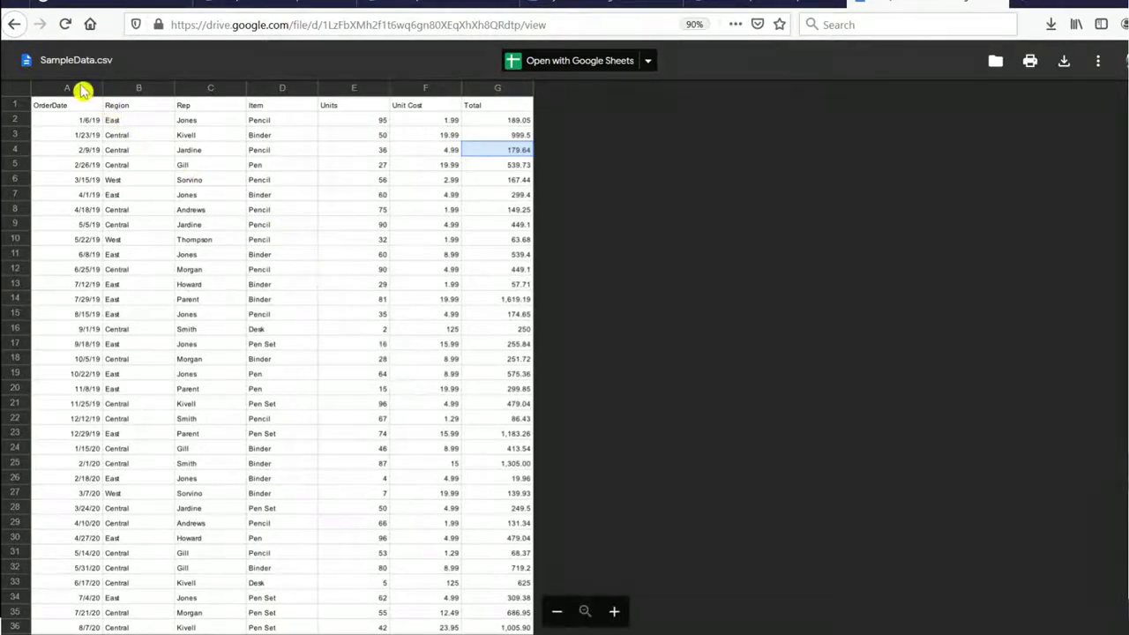
drag(83, 89, 479, 100)
click(448, 254)
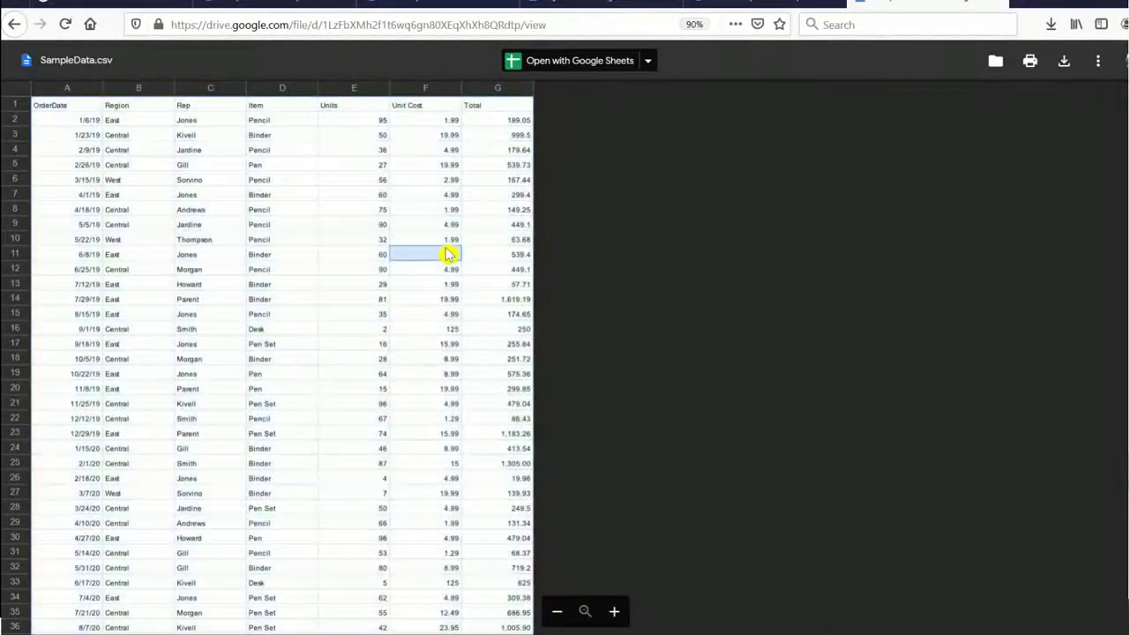
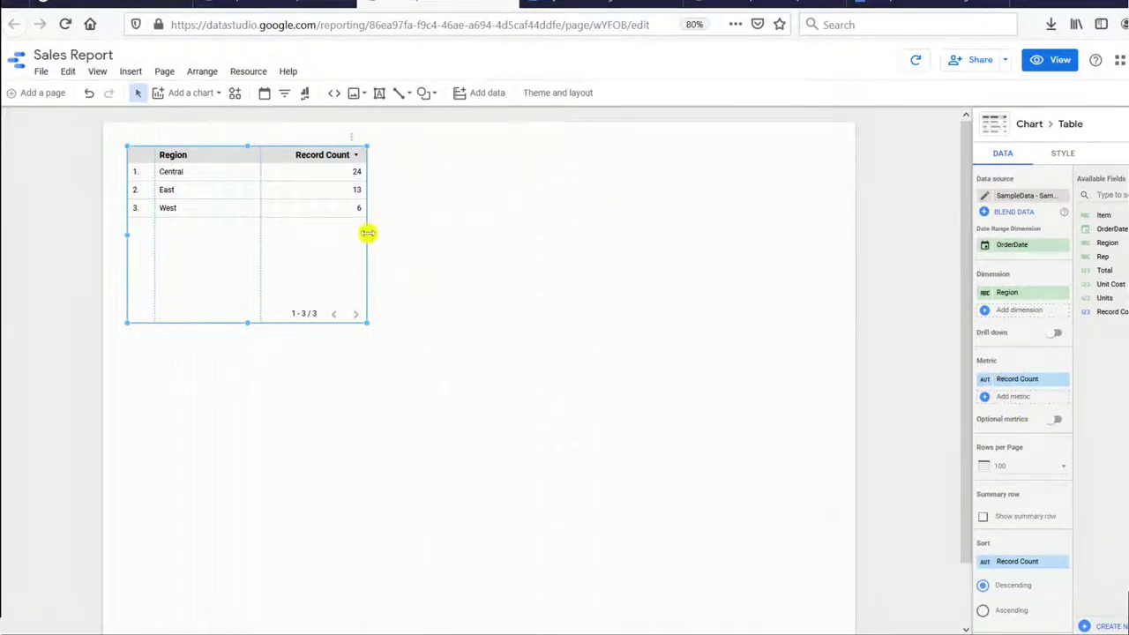
Step: Widen the region table and add Total as a metric column after Record Count
drag(368, 233, 514, 246)
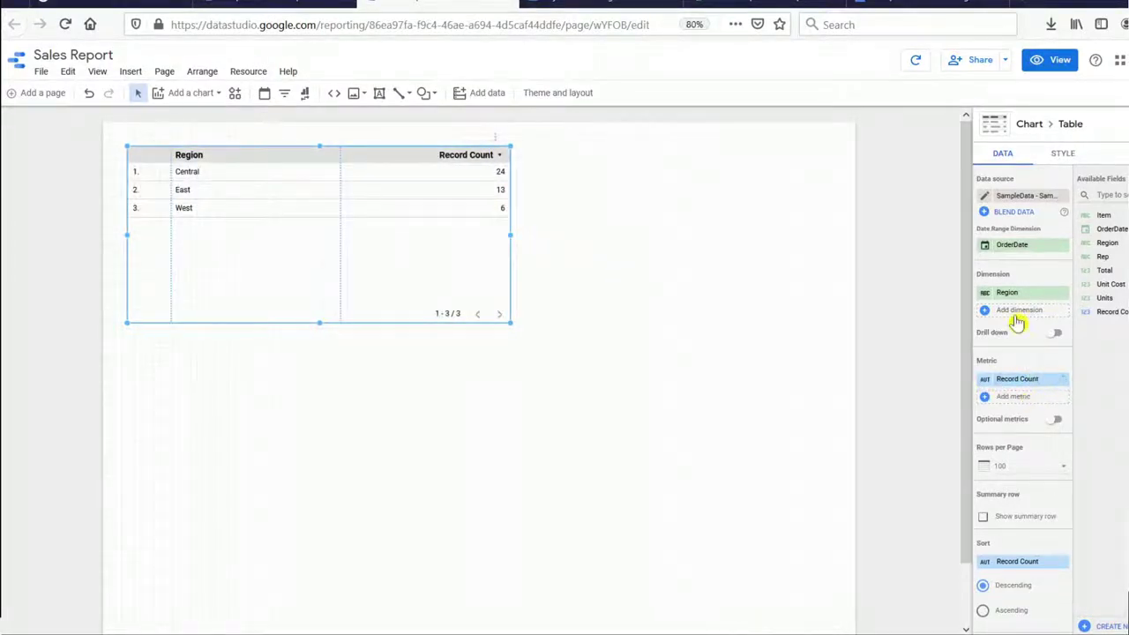
click(1021, 402)
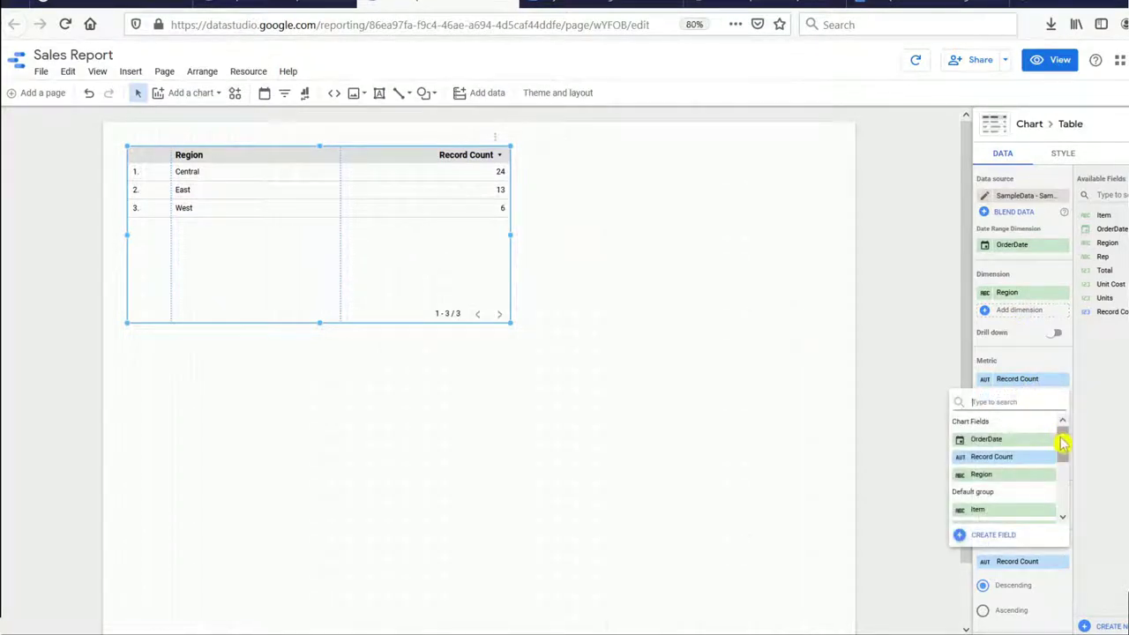
drag(1063, 445, 1070, 494)
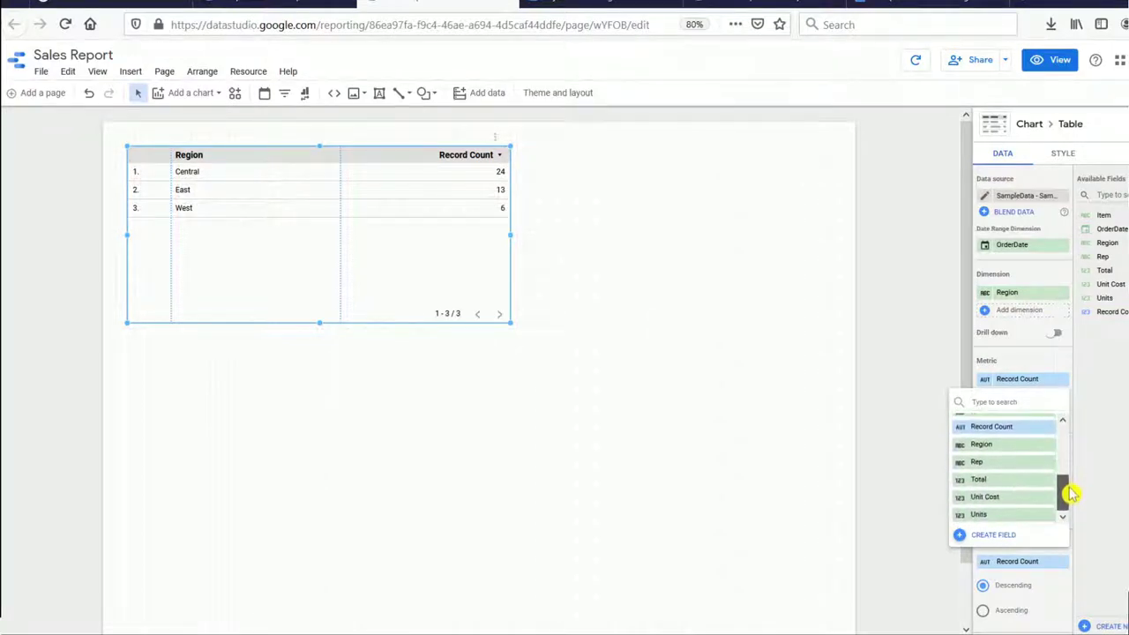
click(982, 487)
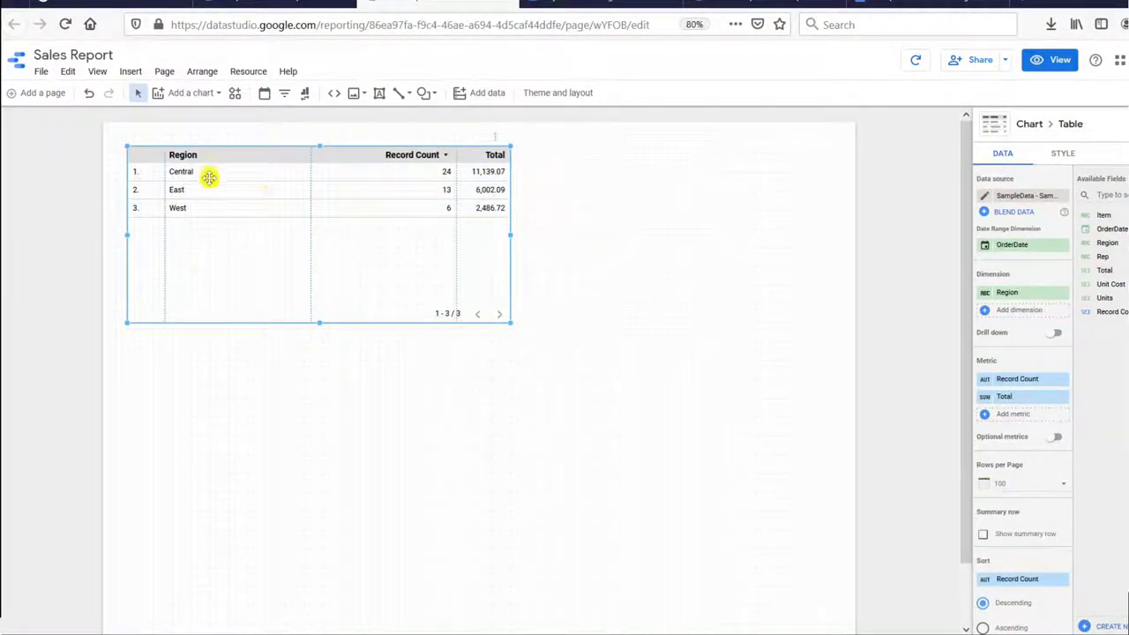
Step: Add Units and Rep as further metric columns in the region table
click(1035, 421)
scroll(1025, 511, down, 2)
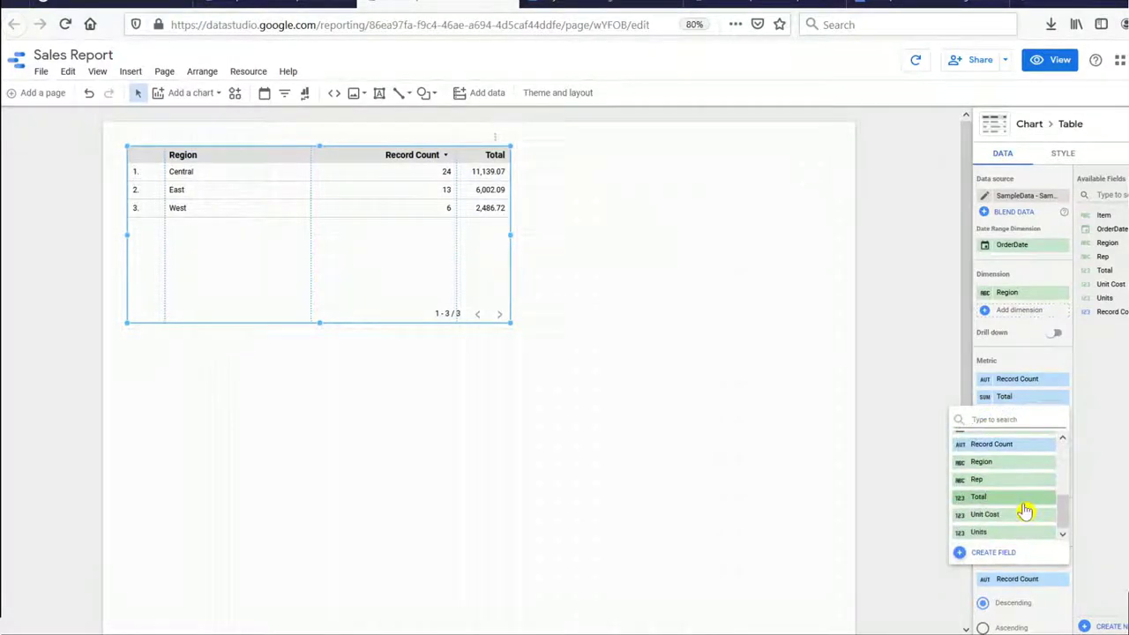
click(985, 535)
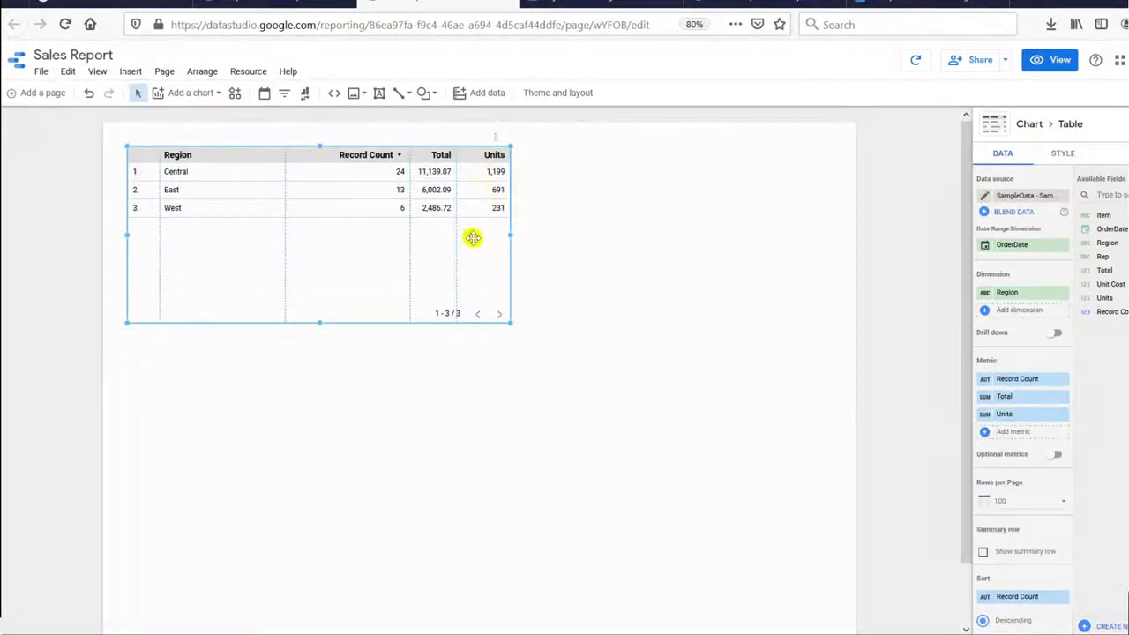
click(1017, 431)
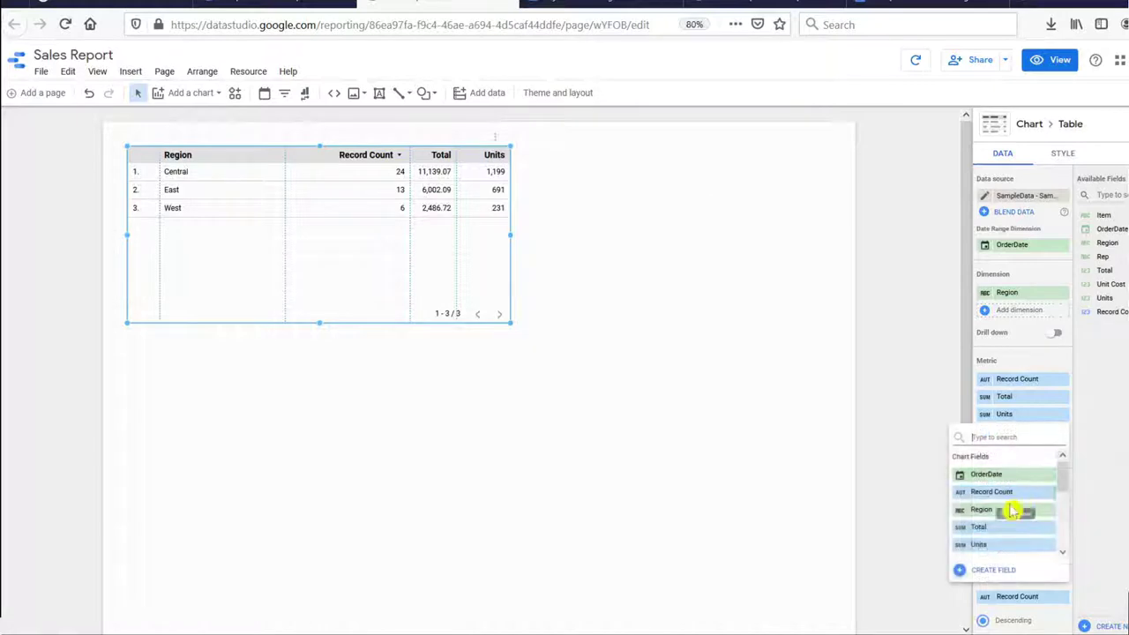
scroll(1012, 511, down, 2)
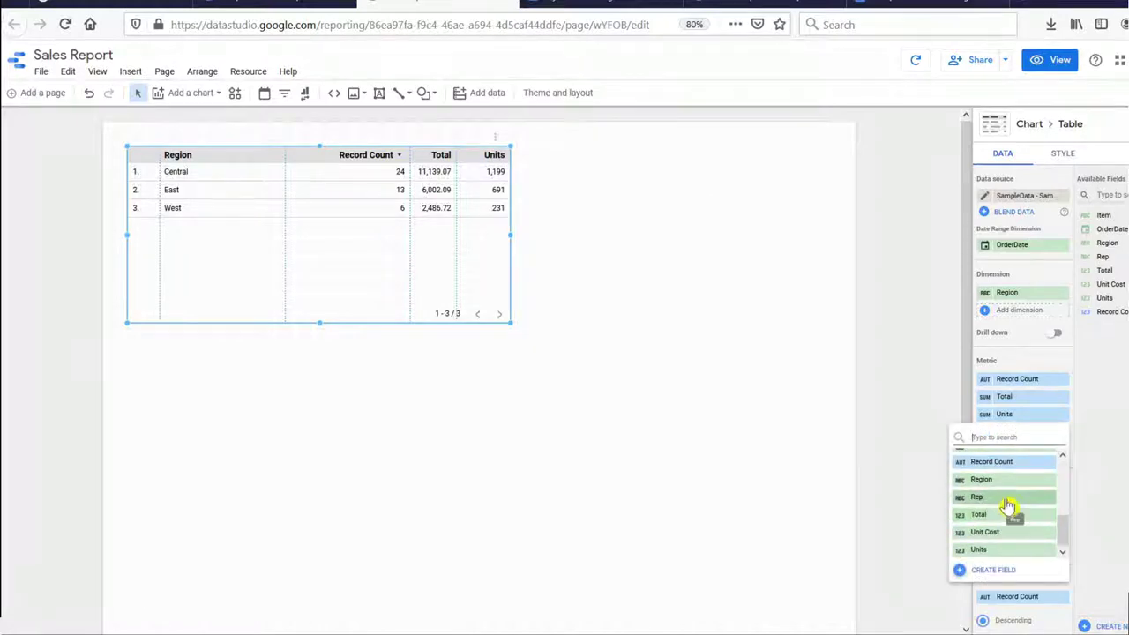
click(1012, 495)
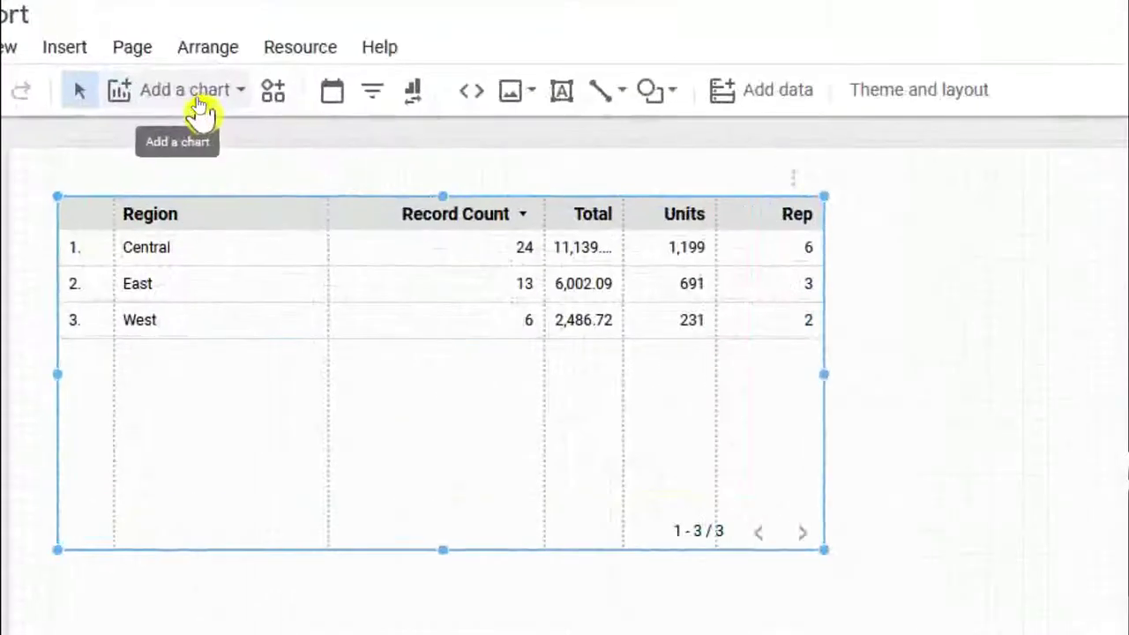
Step: Place a pie chart of Record Count by Region to the right of the table
click(197, 99)
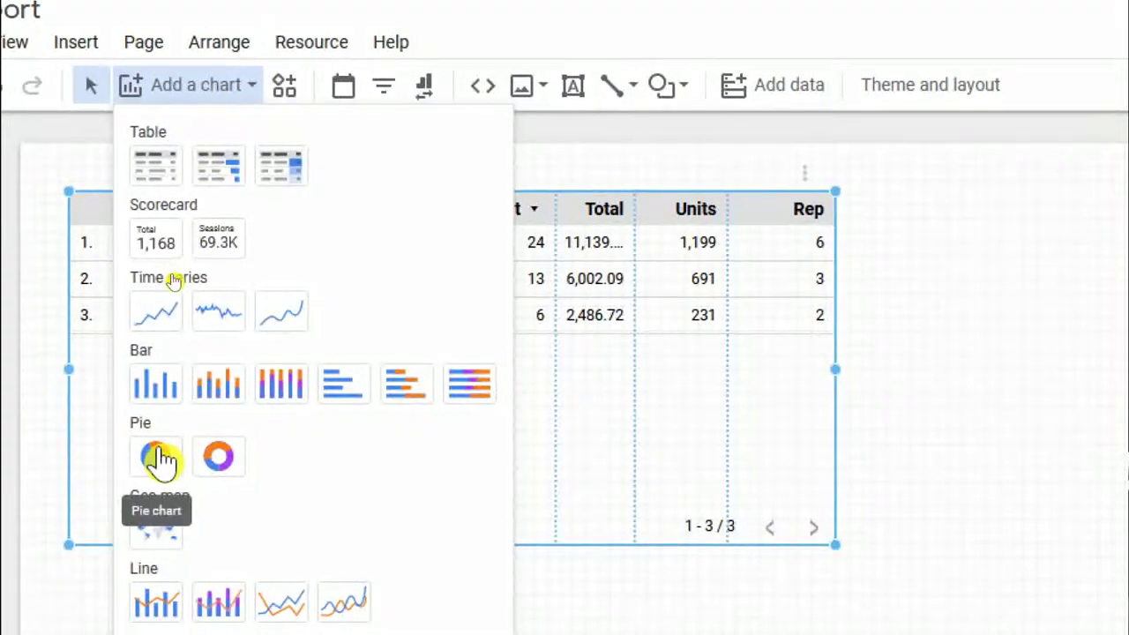
click(159, 457)
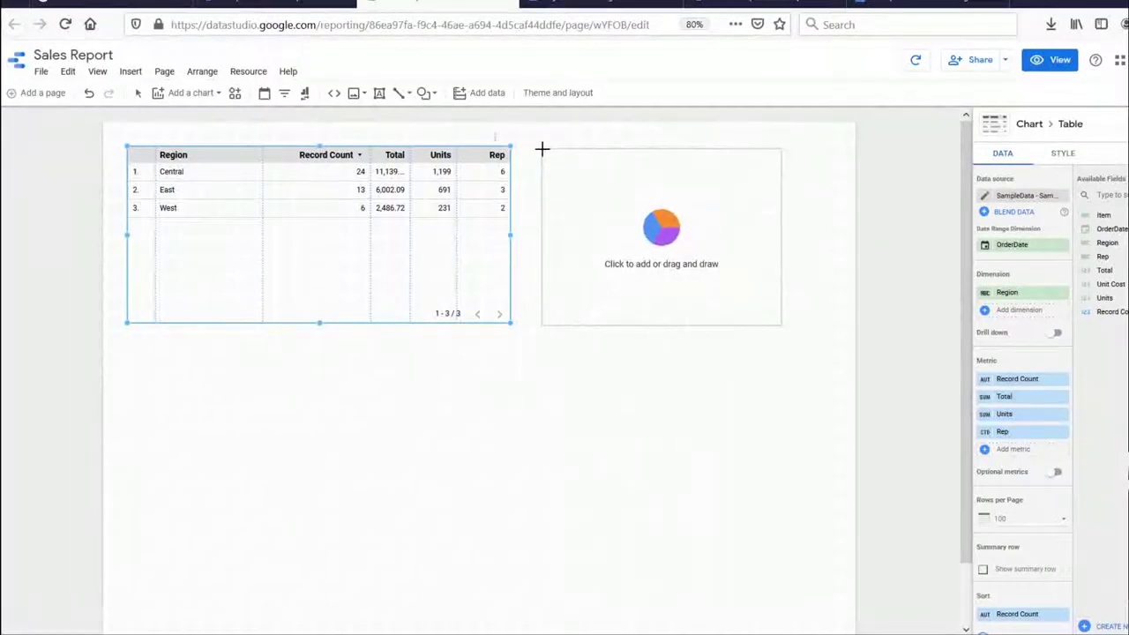
click(542, 149)
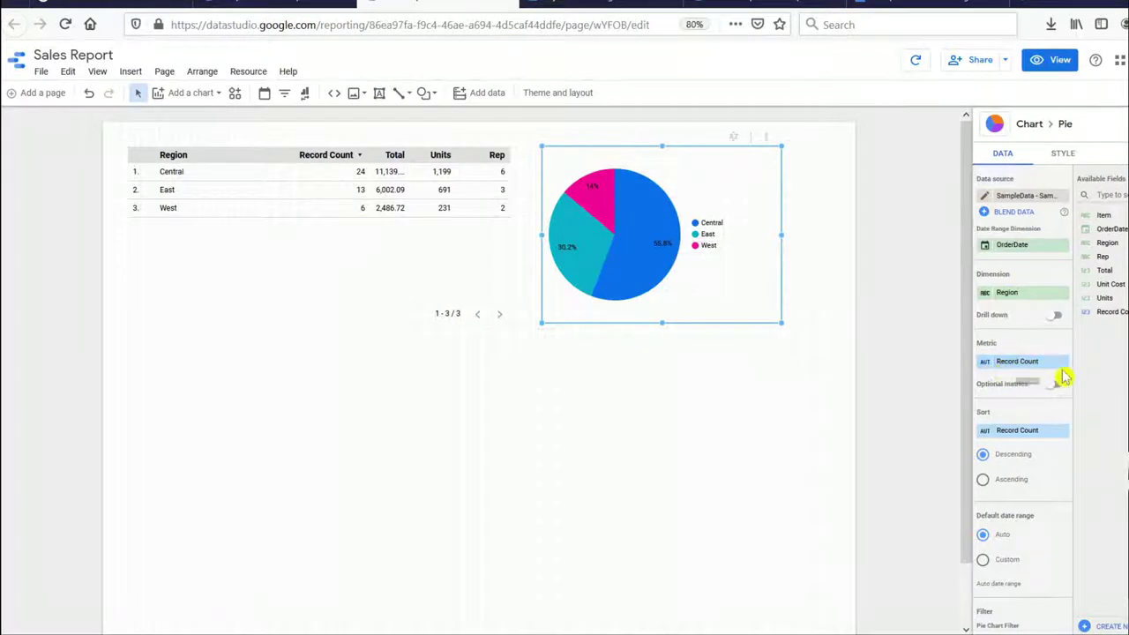
Step: Try the pie chart's slice count and colour options, keeping slices coloured by region
click(1064, 163)
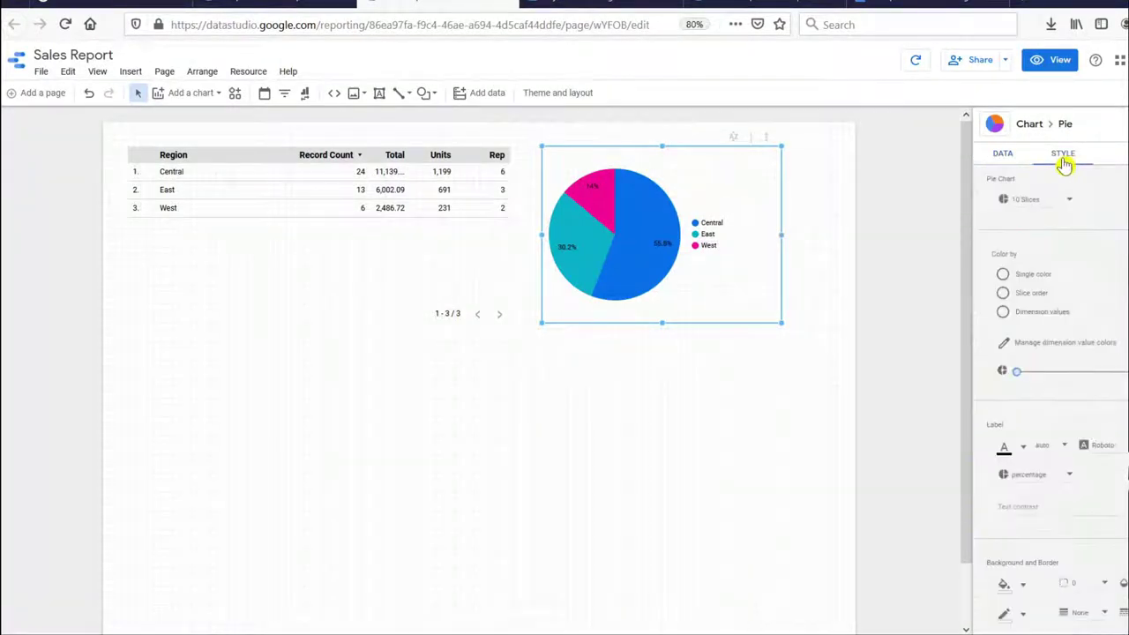
click(1072, 212)
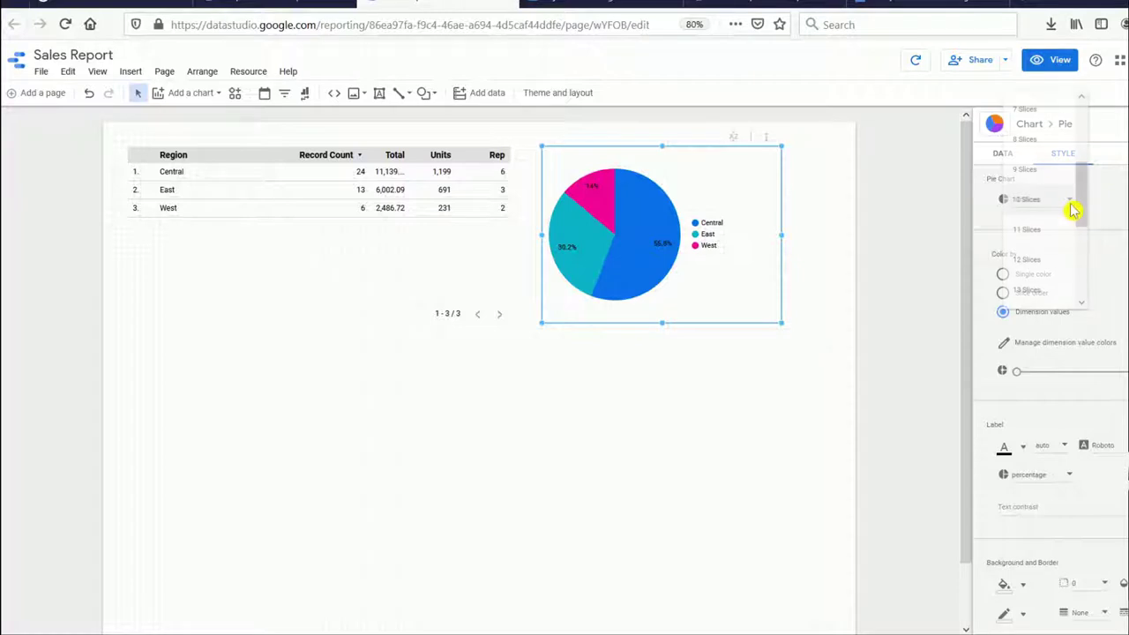
mouse_move(1076, 221)
mouse_down()
mouse_move(1082, 165)
mouse_move(1078, 230)
mouse_up()
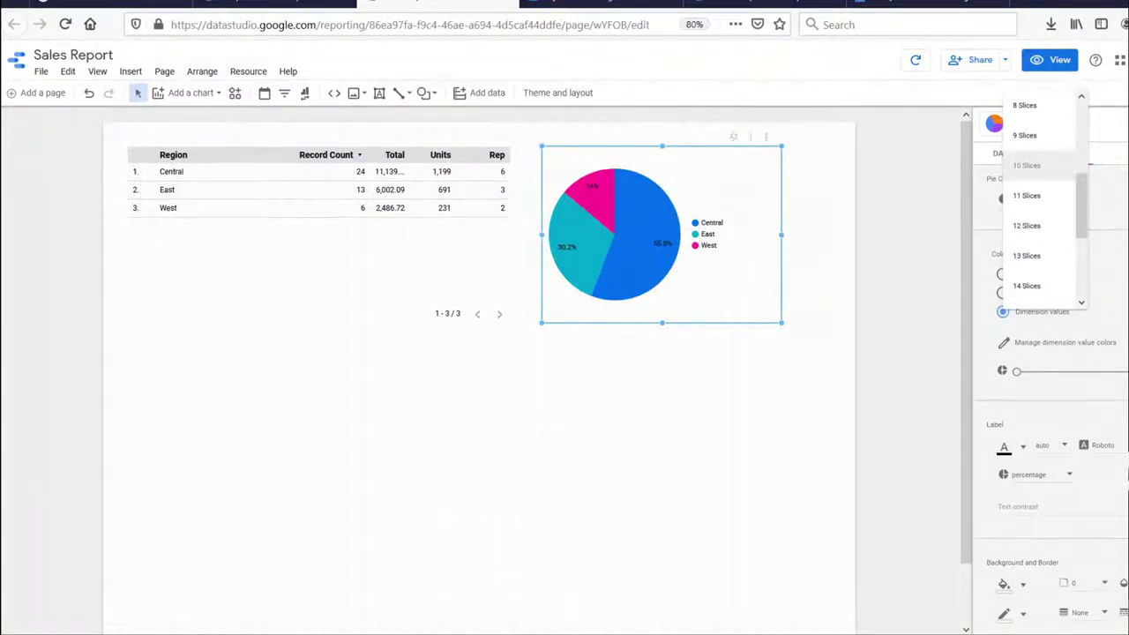
key(Escape)
scroll(1054, 265, down, 1)
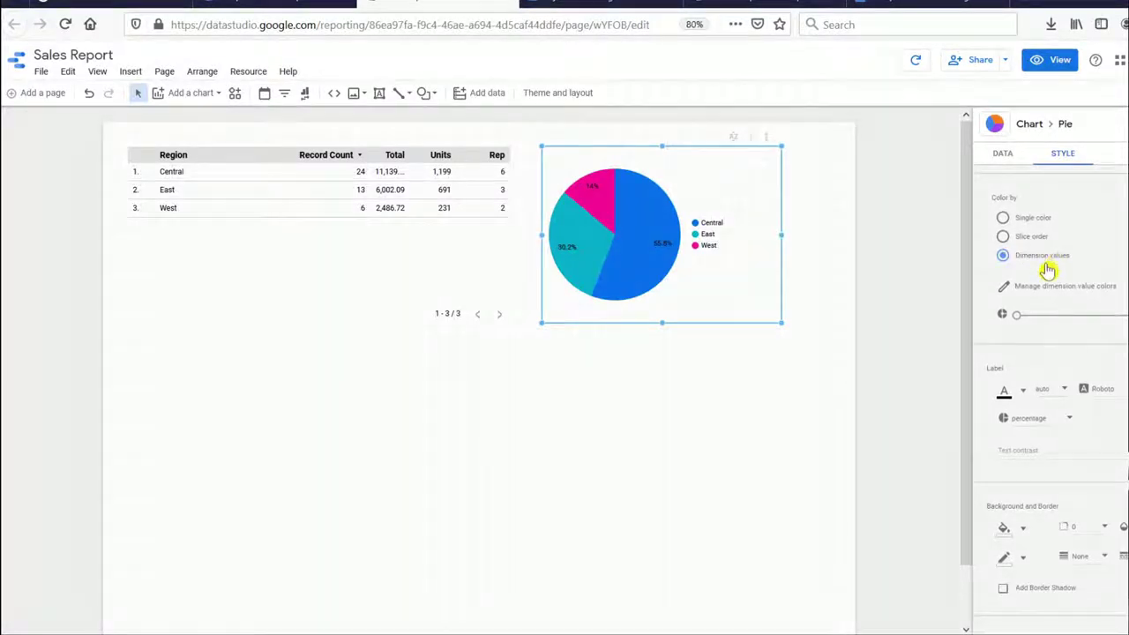
click(1039, 218)
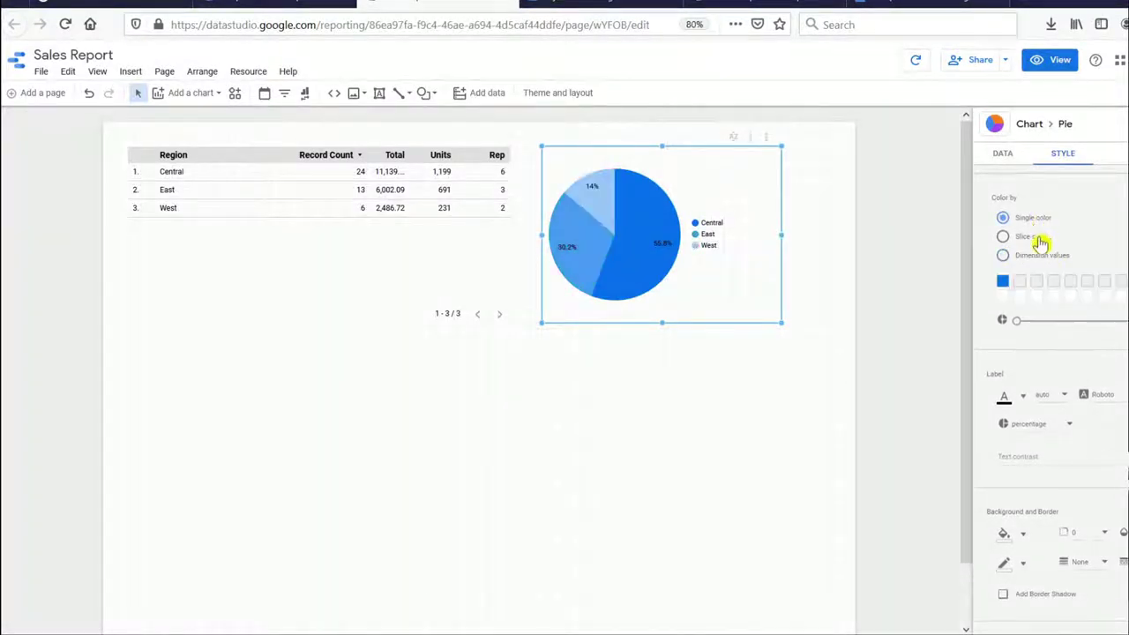
click(1041, 239)
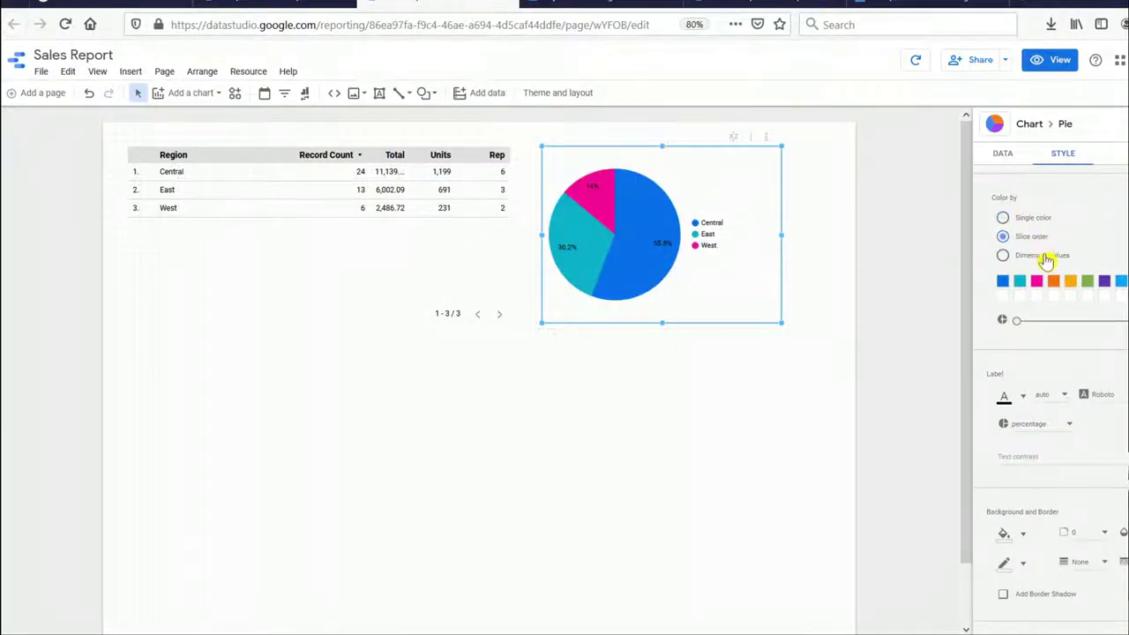
click(1045, 256)
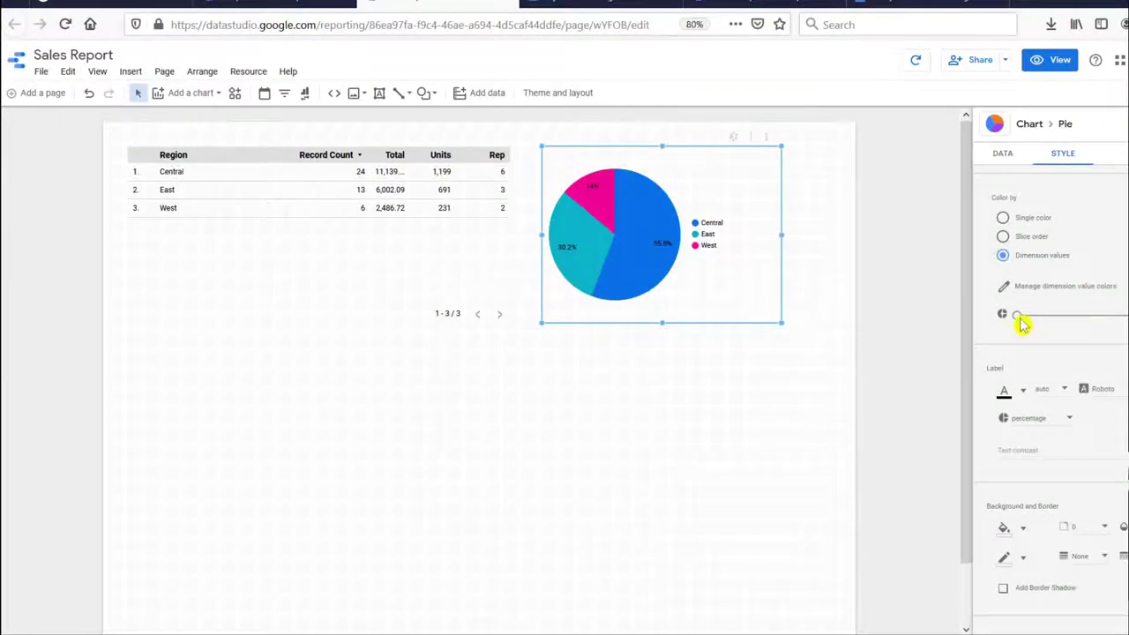
Step: Adjust the pie's centre hole and try slice labels, settling on percentages
mouse_move(1025, 318)
mouse_down()
mouse_move(1101, 324)
mouse_move(1014, 317)
mouse_up()
scroll(1049, 397, down, 2)
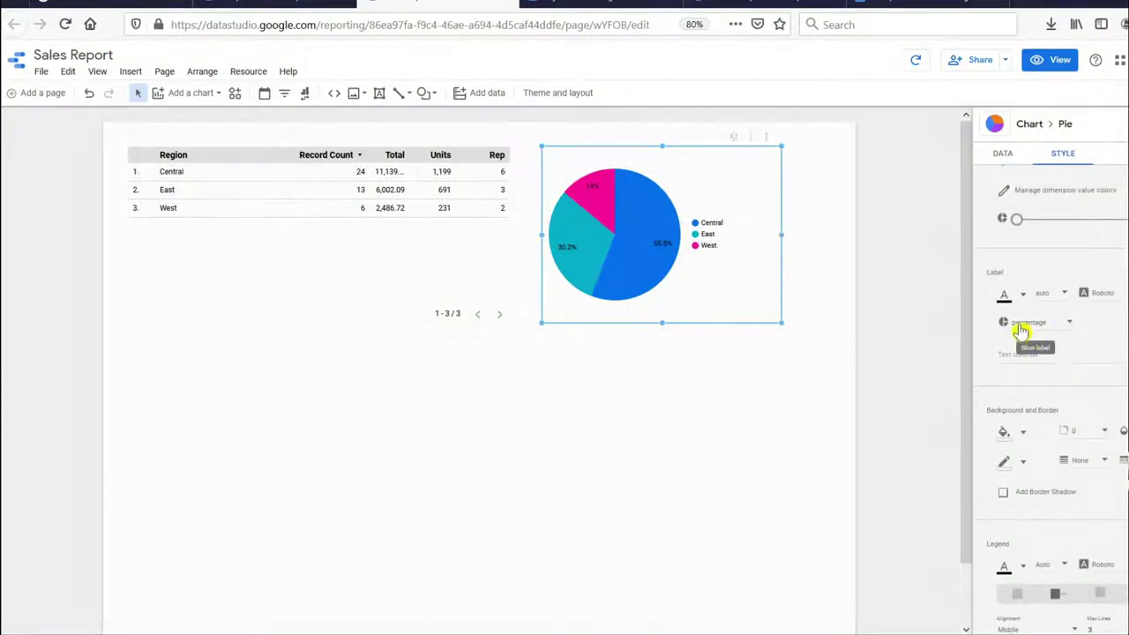
click(1069, 331)
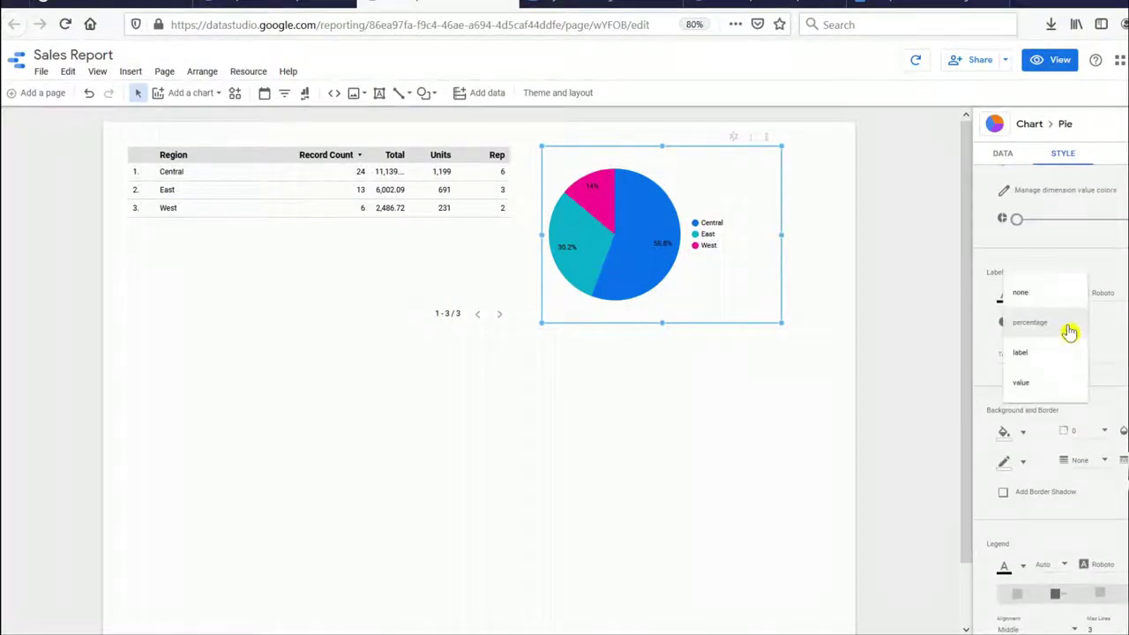
click(1021, 354)
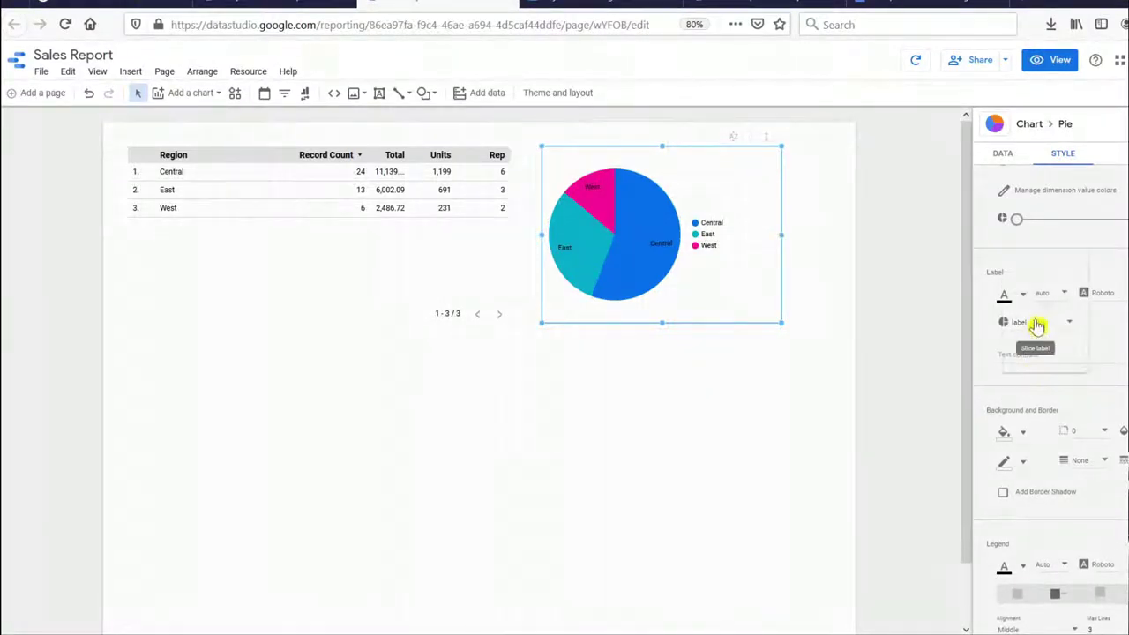
click(1032, 323)
click(1030, 355)
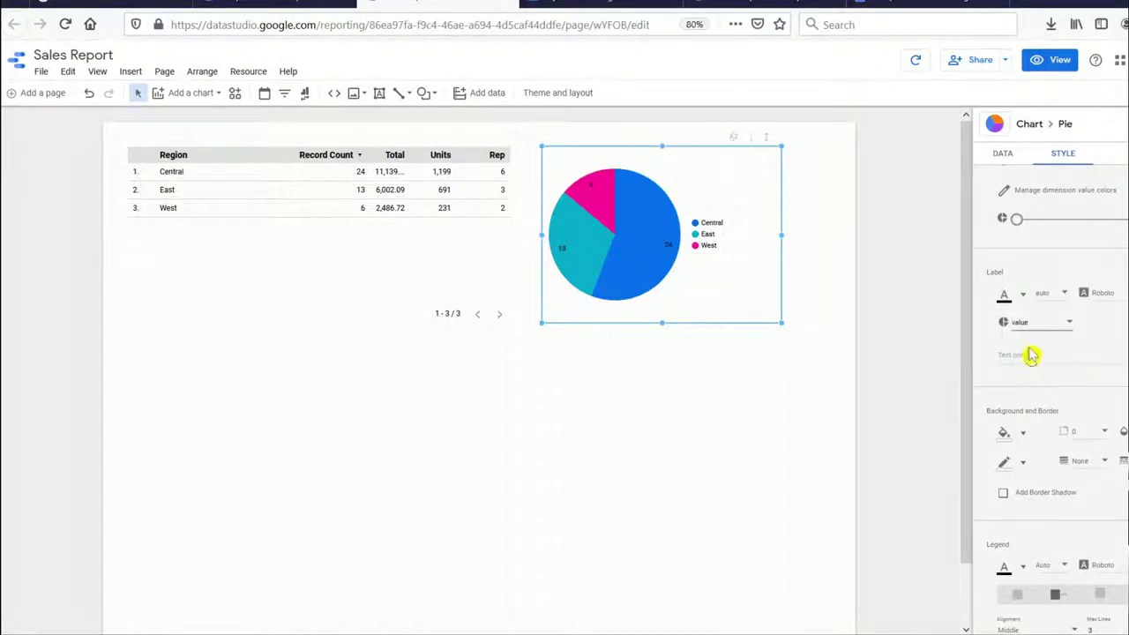
click(1033, 324)
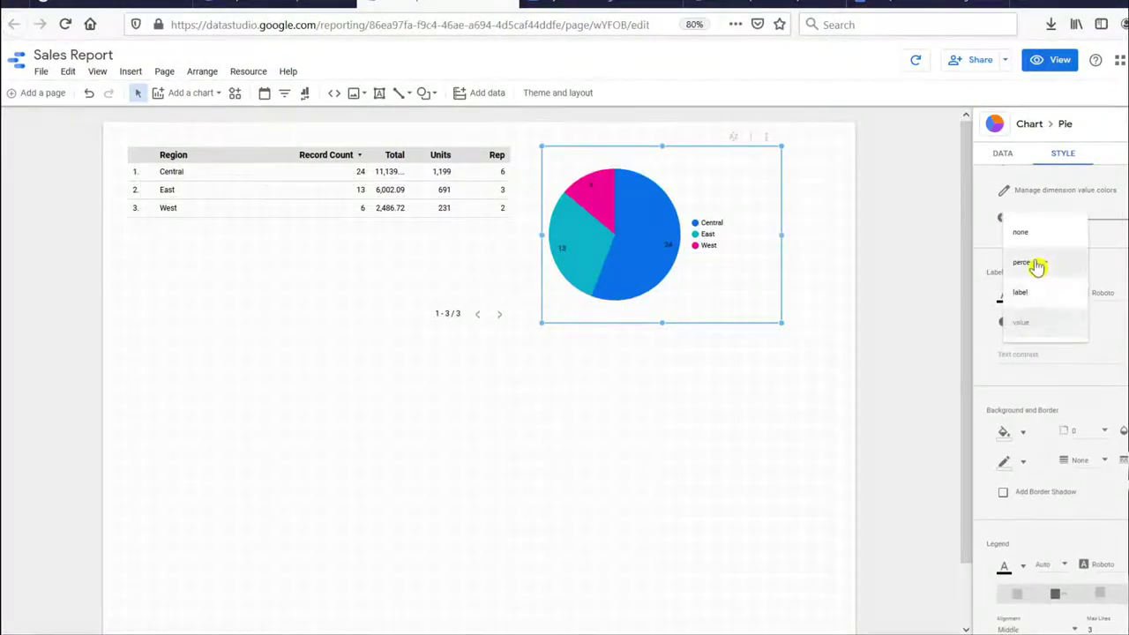
click(1038, 265)
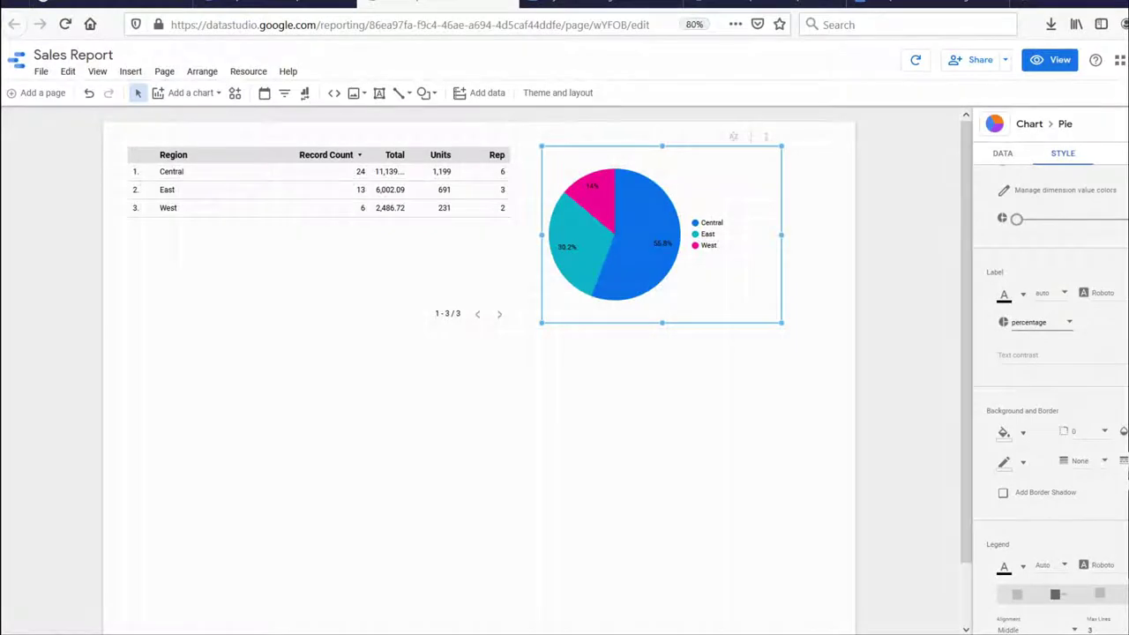
Step: Set the pie chart's border colour to black with weight 1
scroll(1049, 406, down, 3)
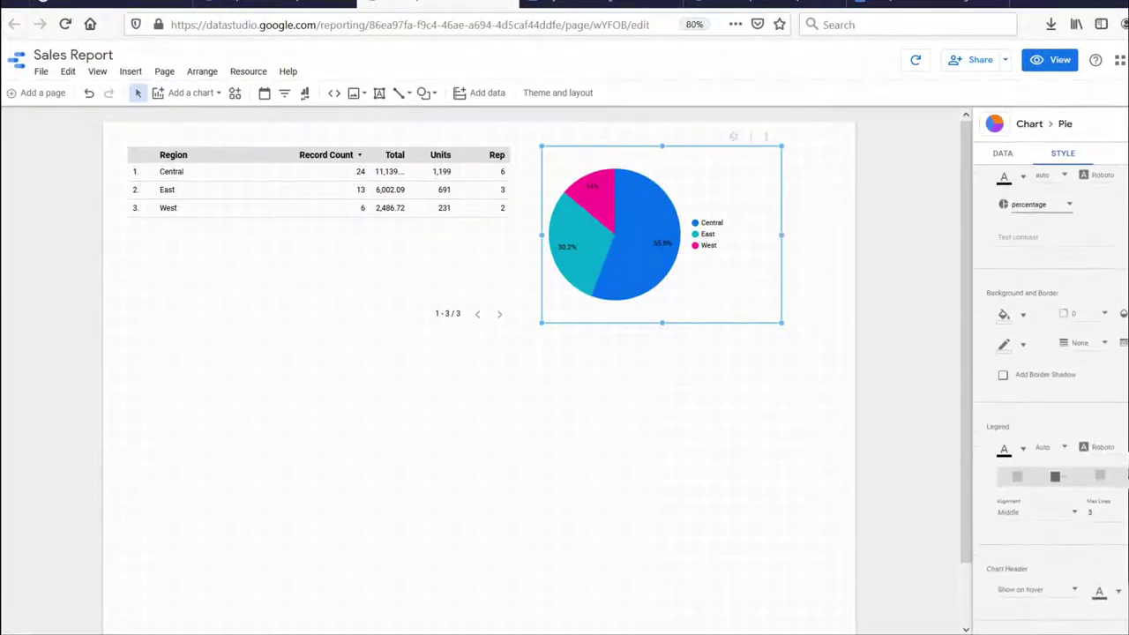
click(1023, 349)
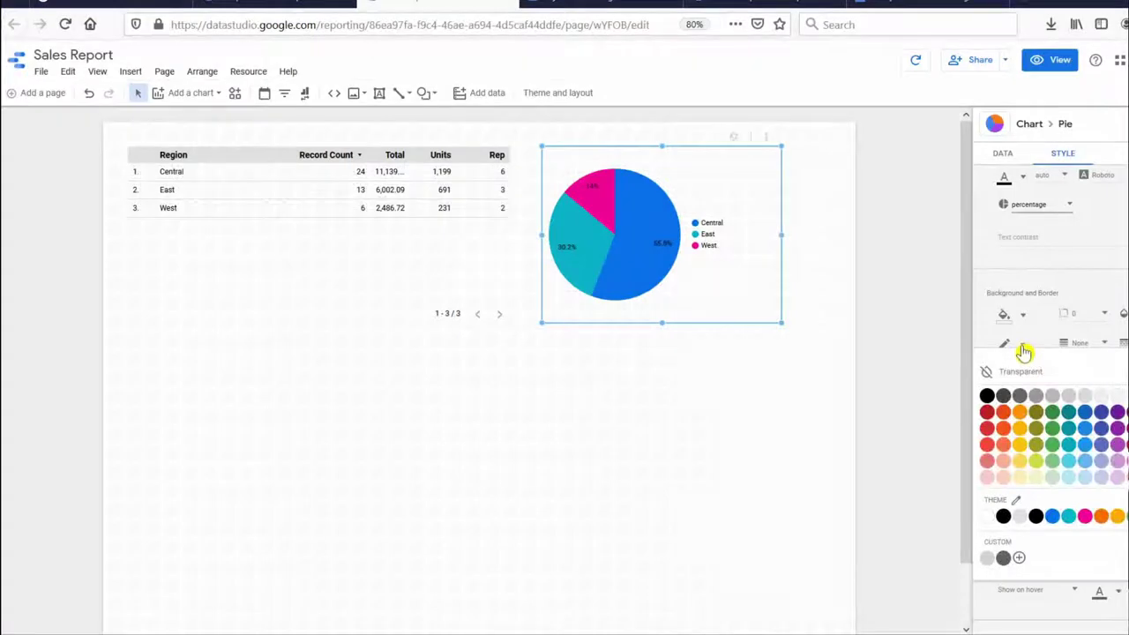
click(988, 398)
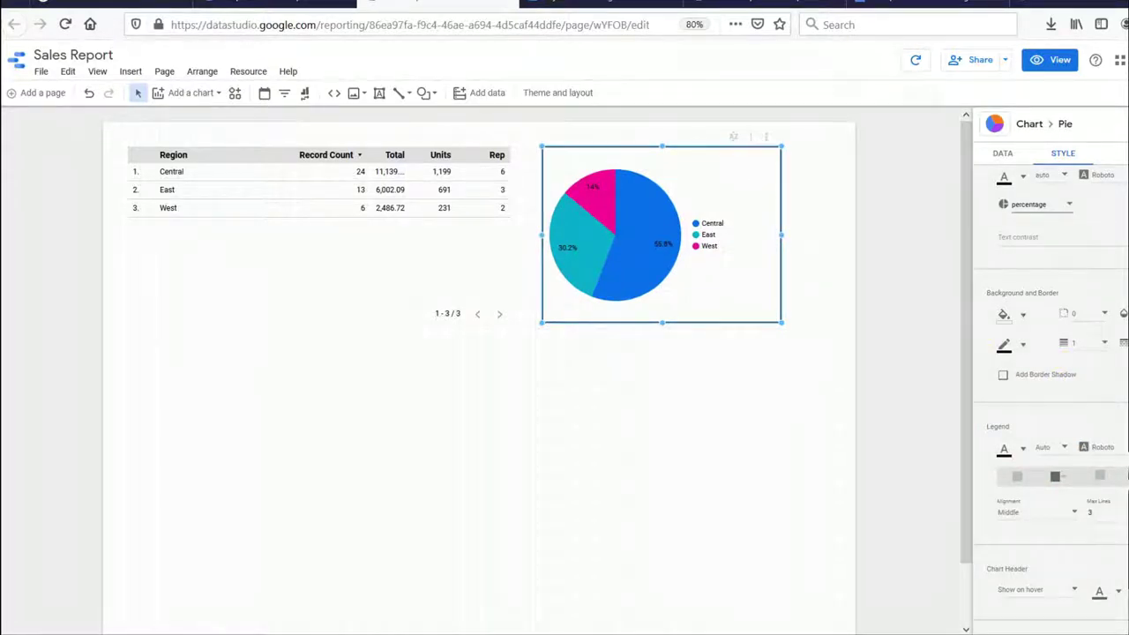
scroll(1010, 393, down, 3)
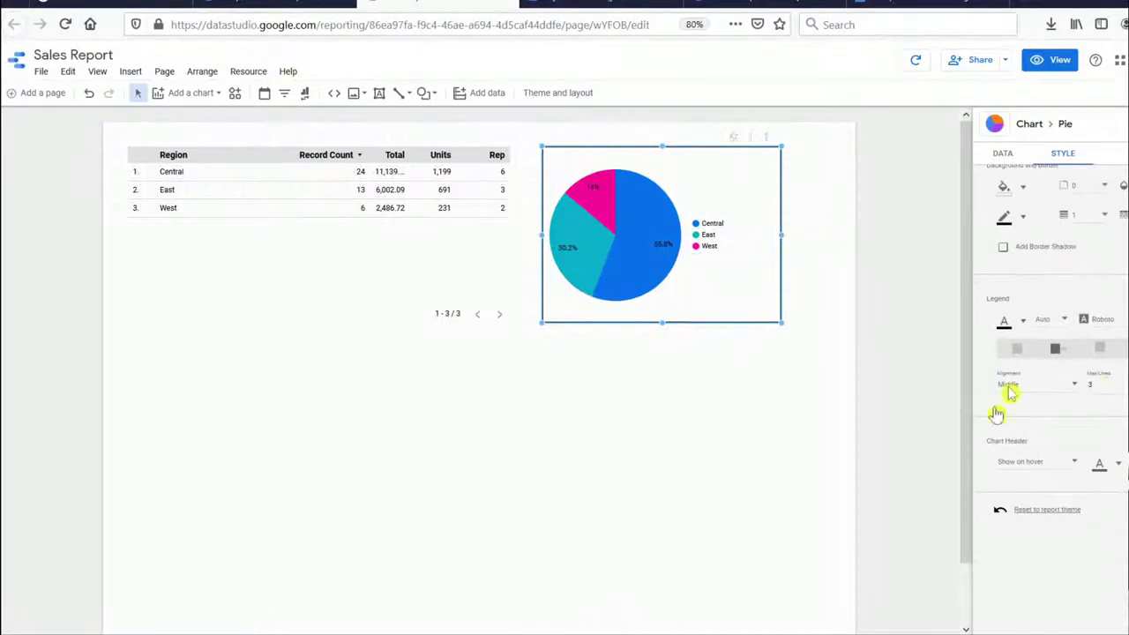
Step: Nudge the bordered pie chart slightly right and stretch its bottom edge down a little
click(820, 305)
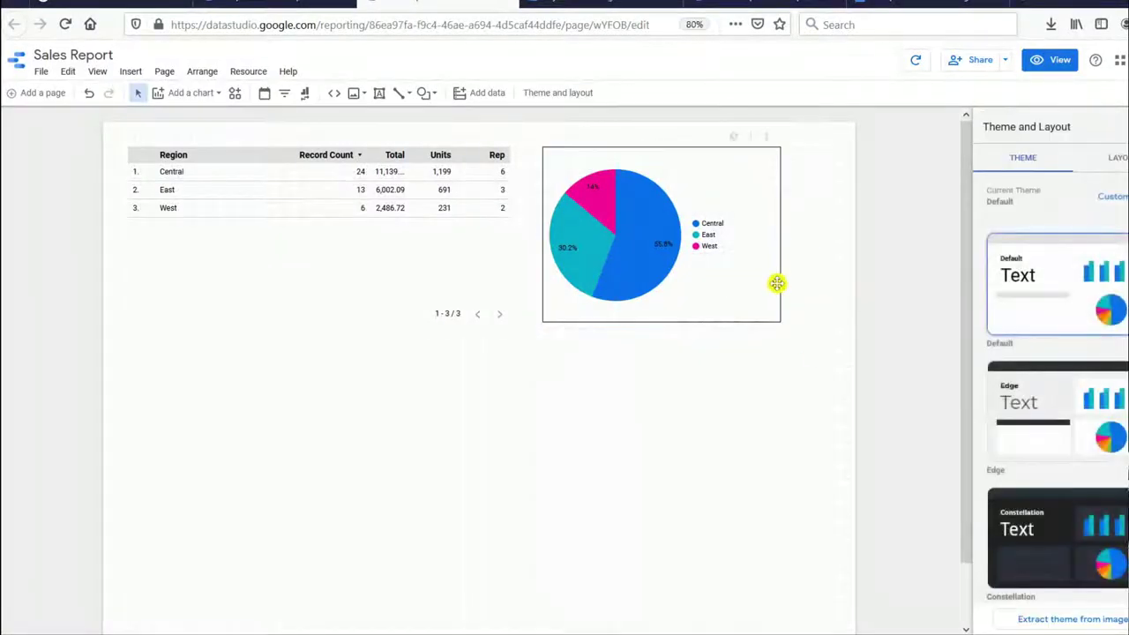
mouse_move(777, 283)
mouse_down()
mouse_move(796, 289)
mouse_move(767, 284)
mouse_up()
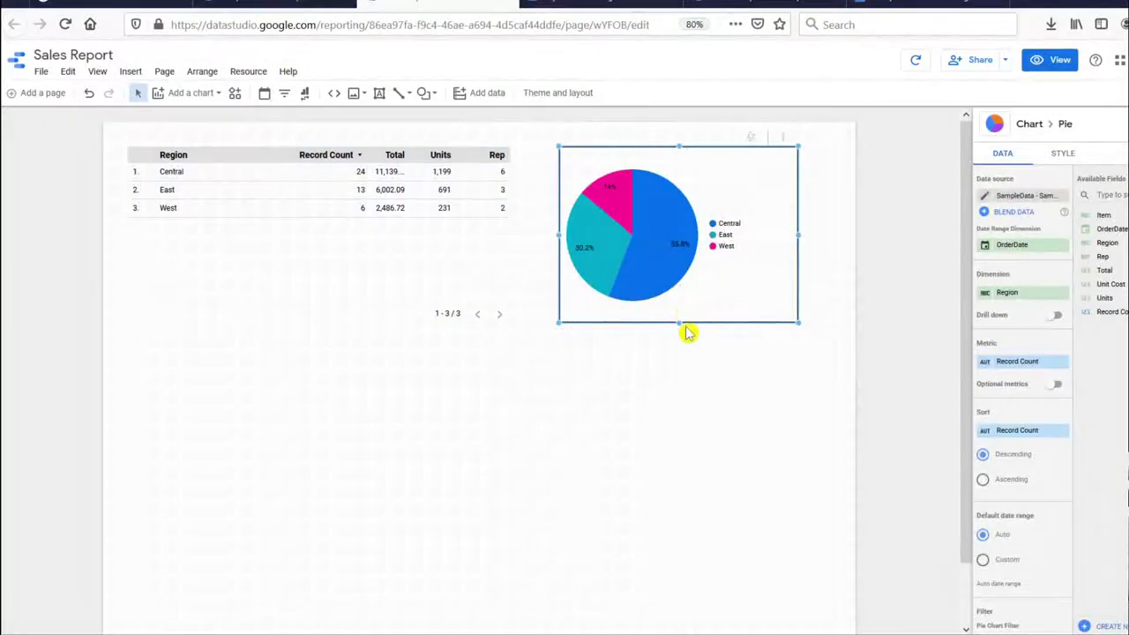
drag(680, 323, 678, 324)
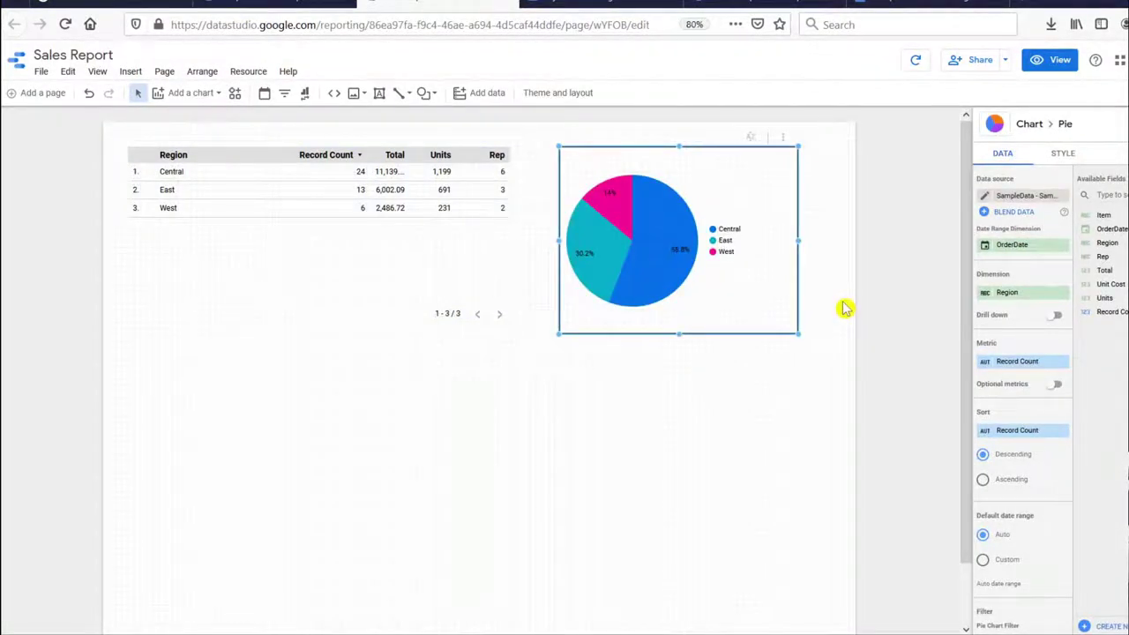
scroll(1032, 388, down, 5)
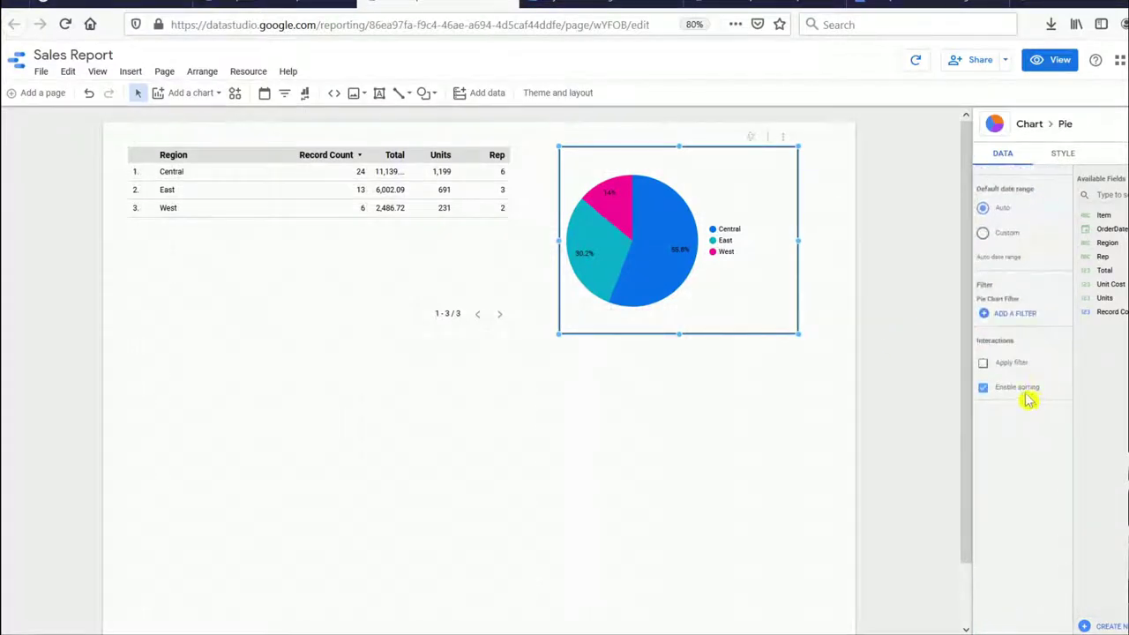
scroll(1005, 370, up, 5)
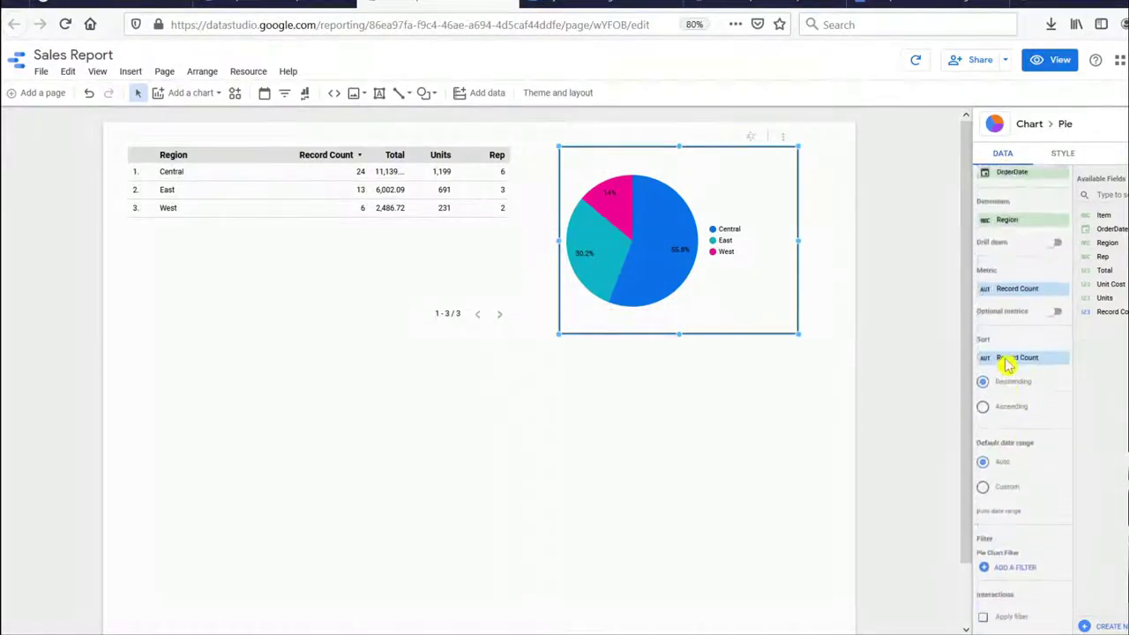
scroll(1007, 365, up, 2)
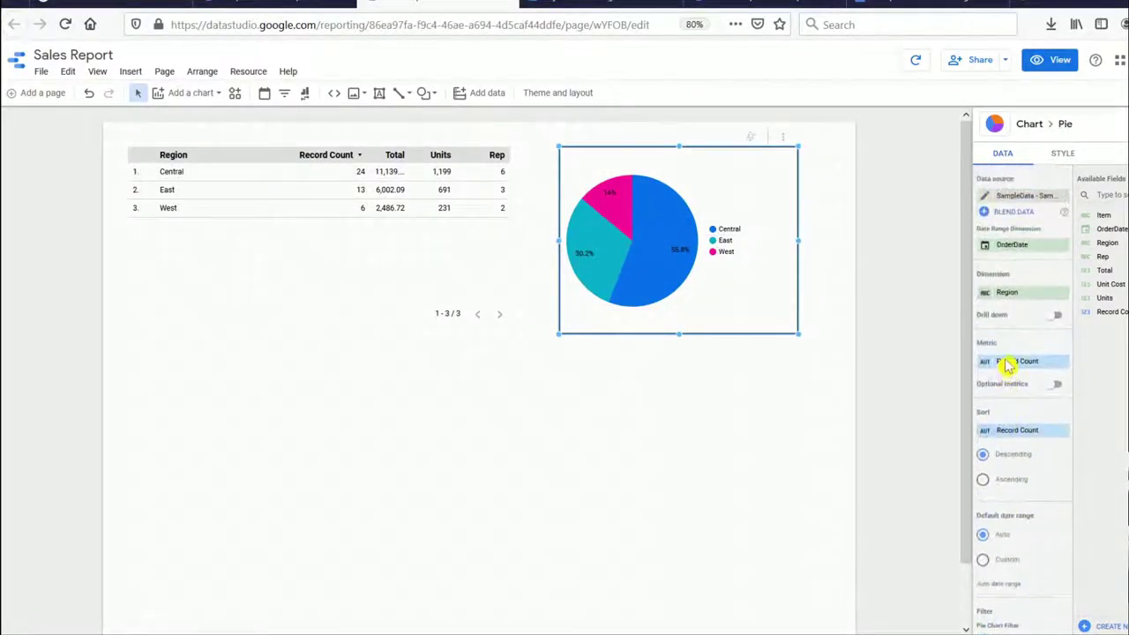
click(1062, 155)
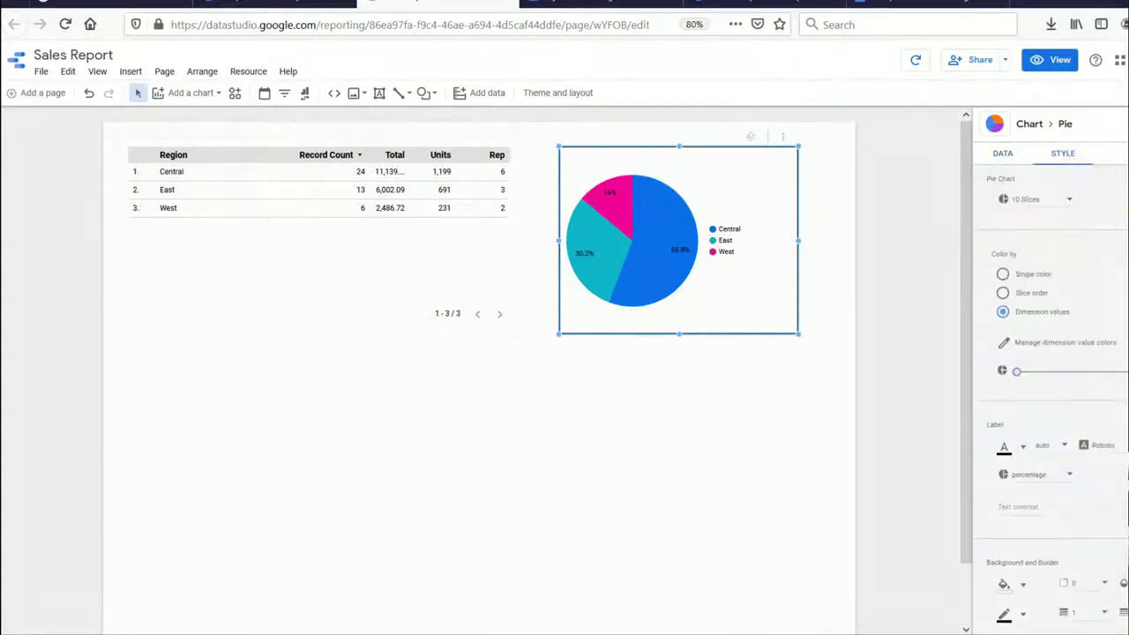
scroll(1049, 370, down, 5)
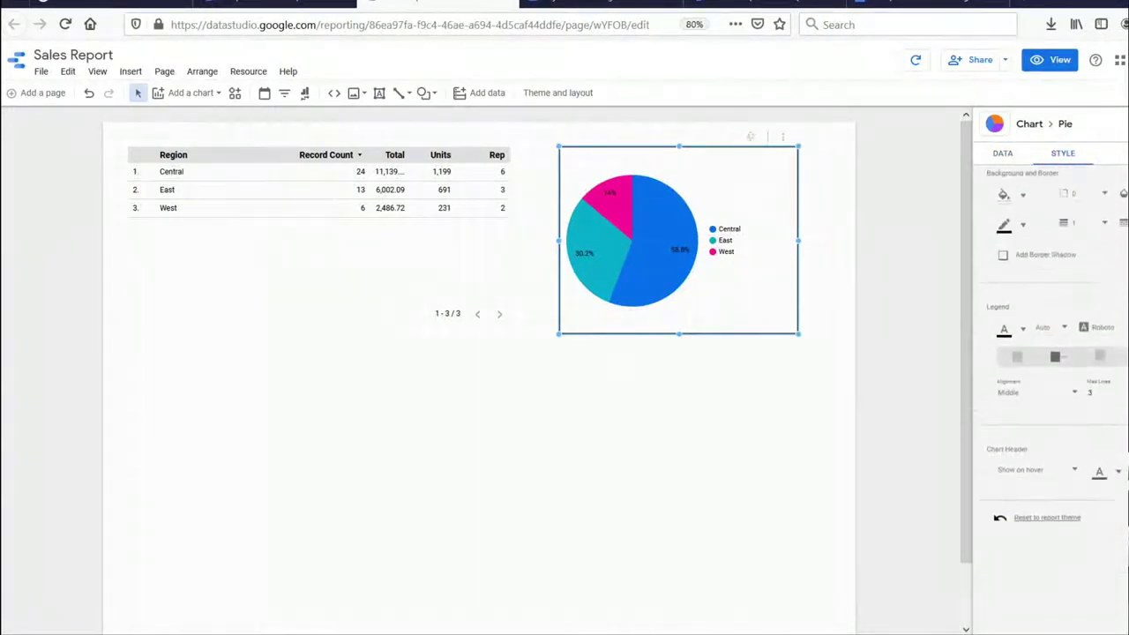
scroll(1050, 370, up, 5)
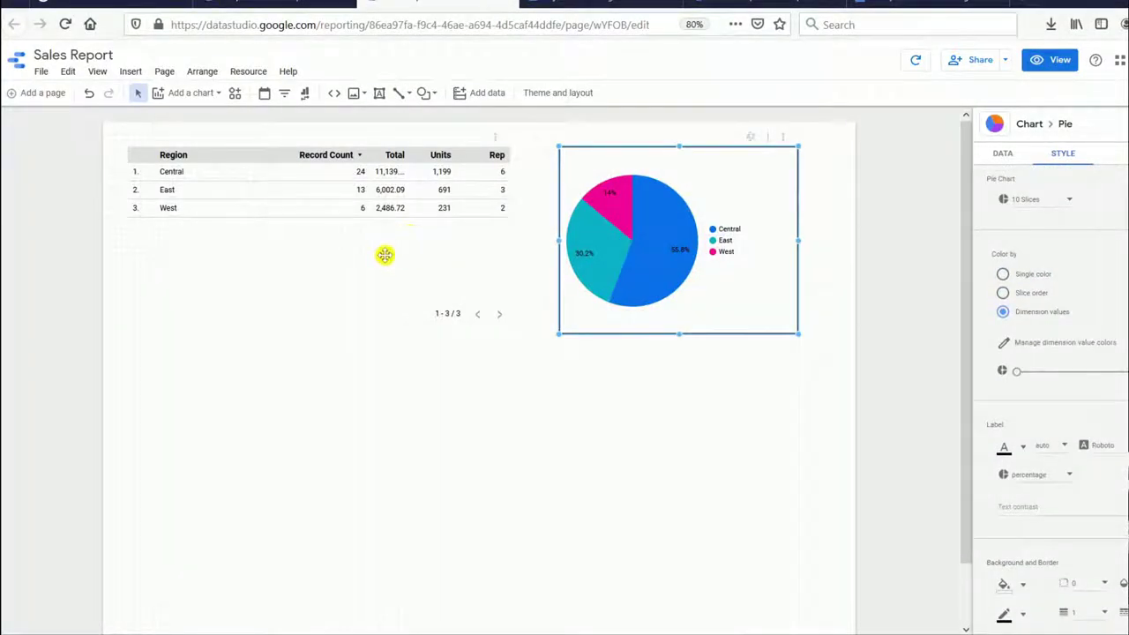
Step: Add a text box reading 'Percentages of Sales by Region' across the pie chart's top
click(379, 95)
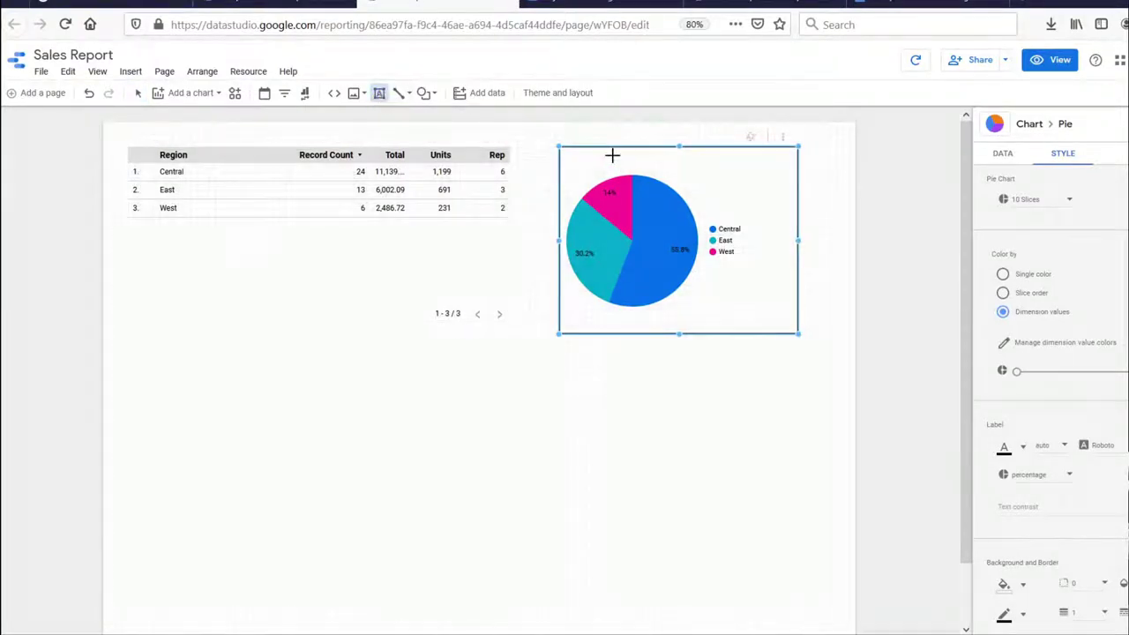
drag(612, 155, 750, 170)
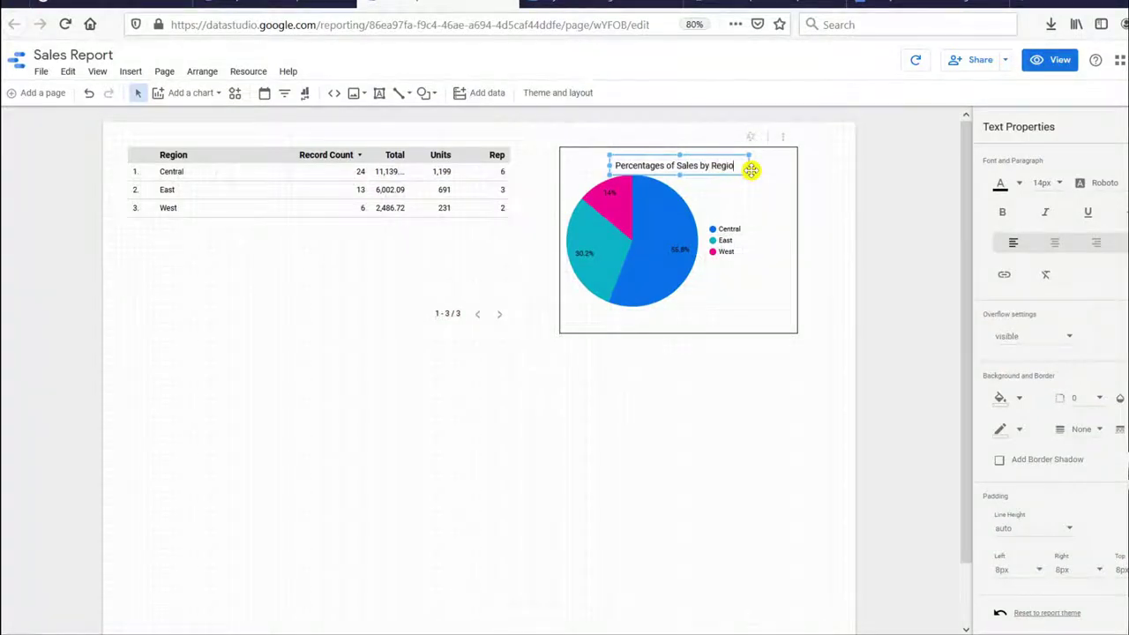
click(780, 172)
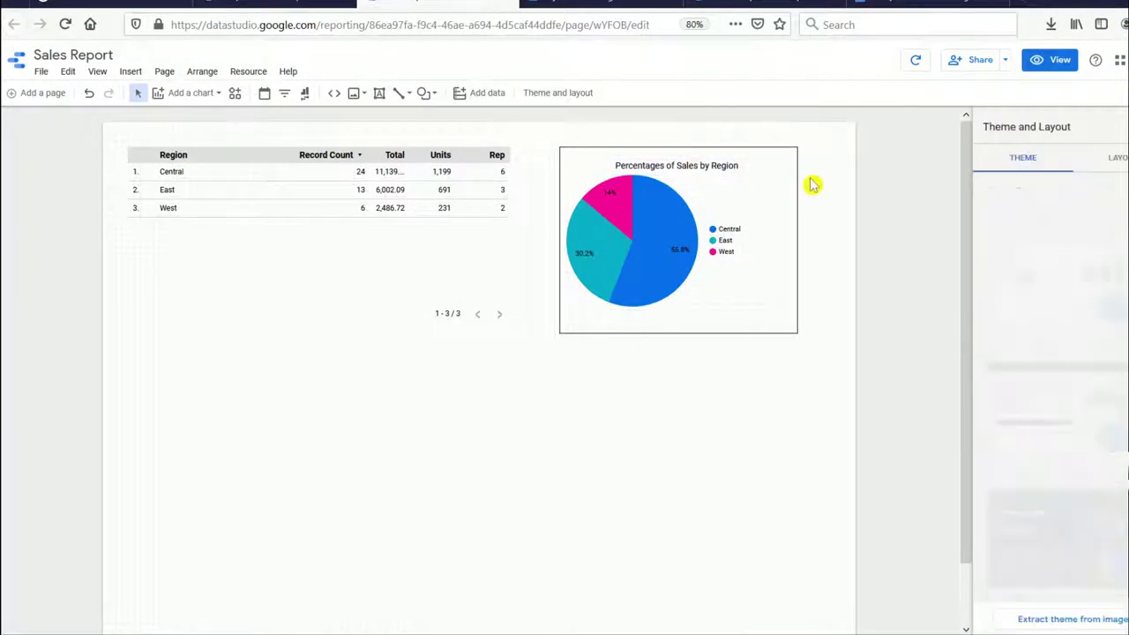
click(700, 174)
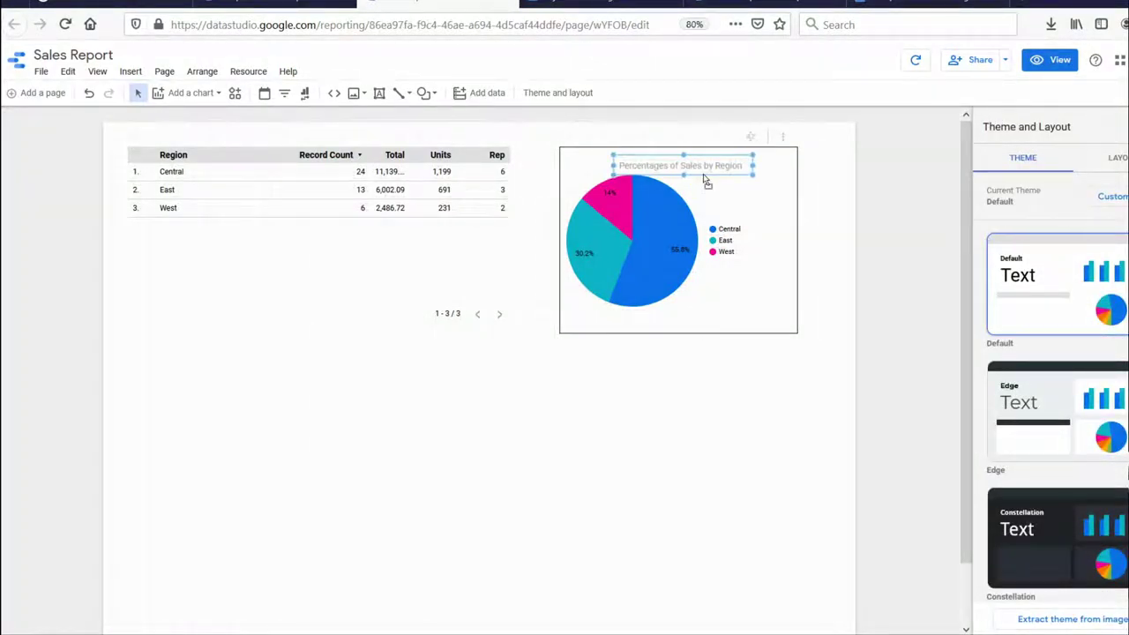
click(704, 174)
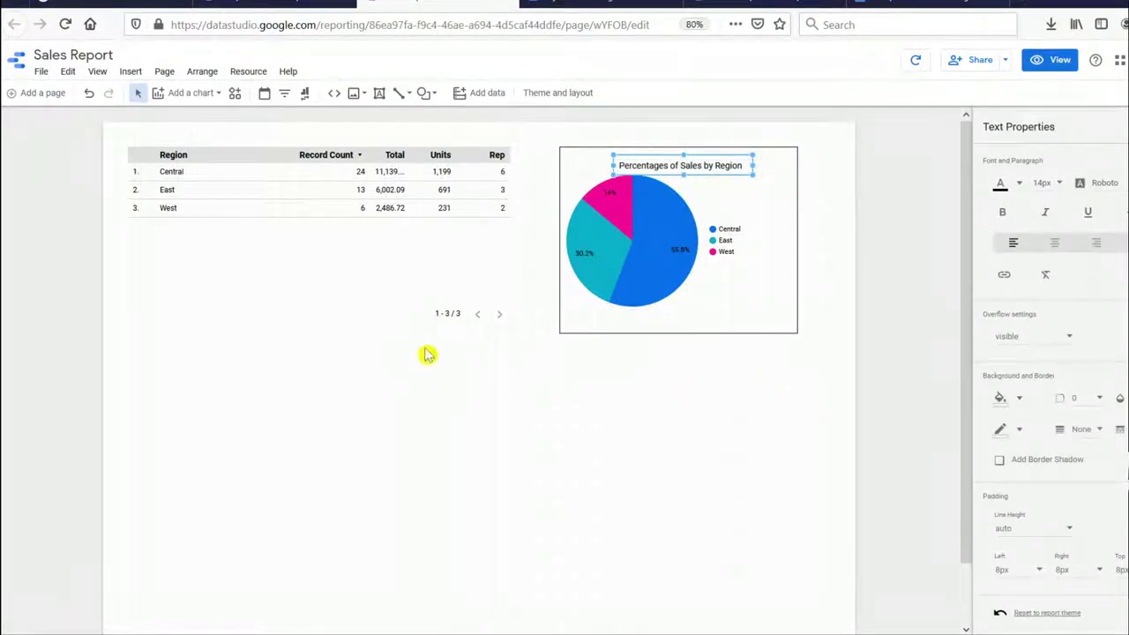
click(435, 297)
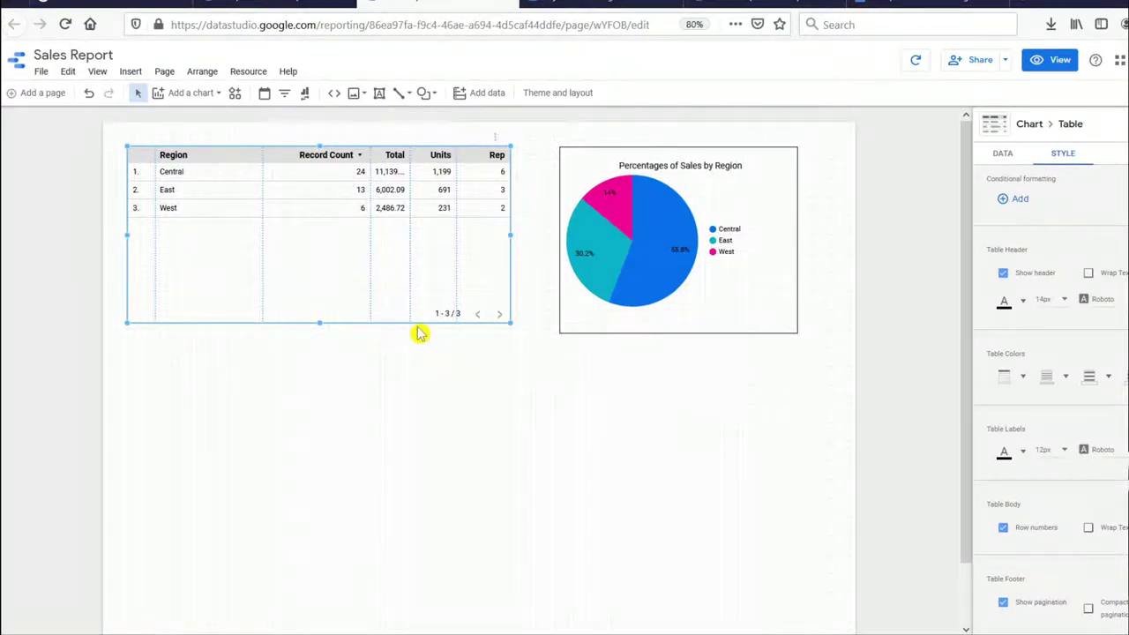
right_click(431, 323)
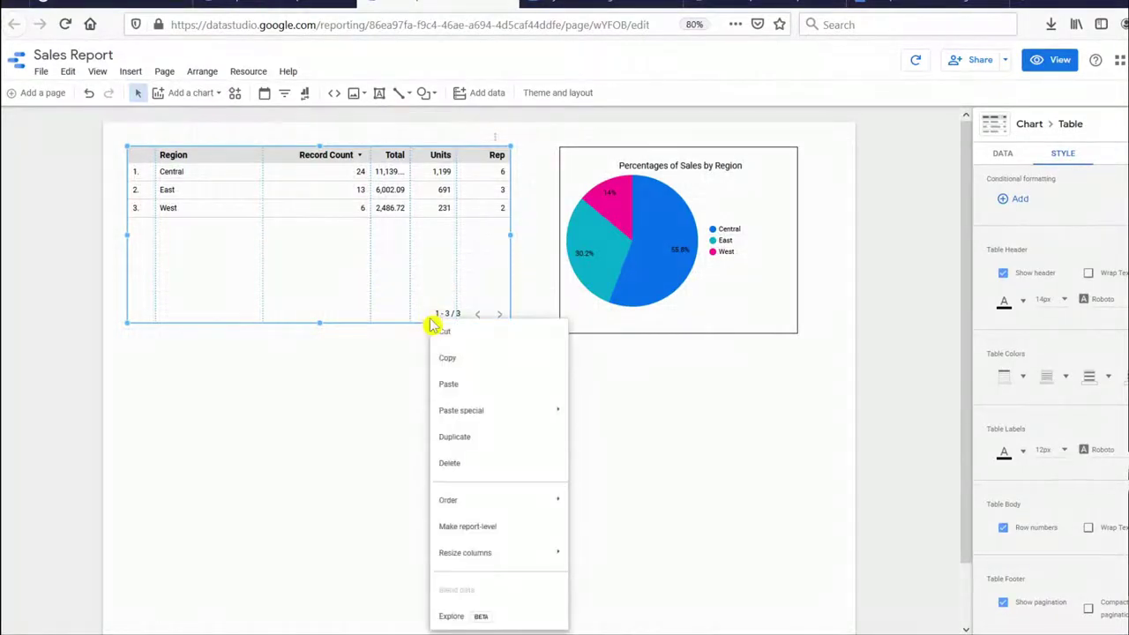
Step: Delete the region table and drag the pie chart with its title to the top-left
click(492, 467)
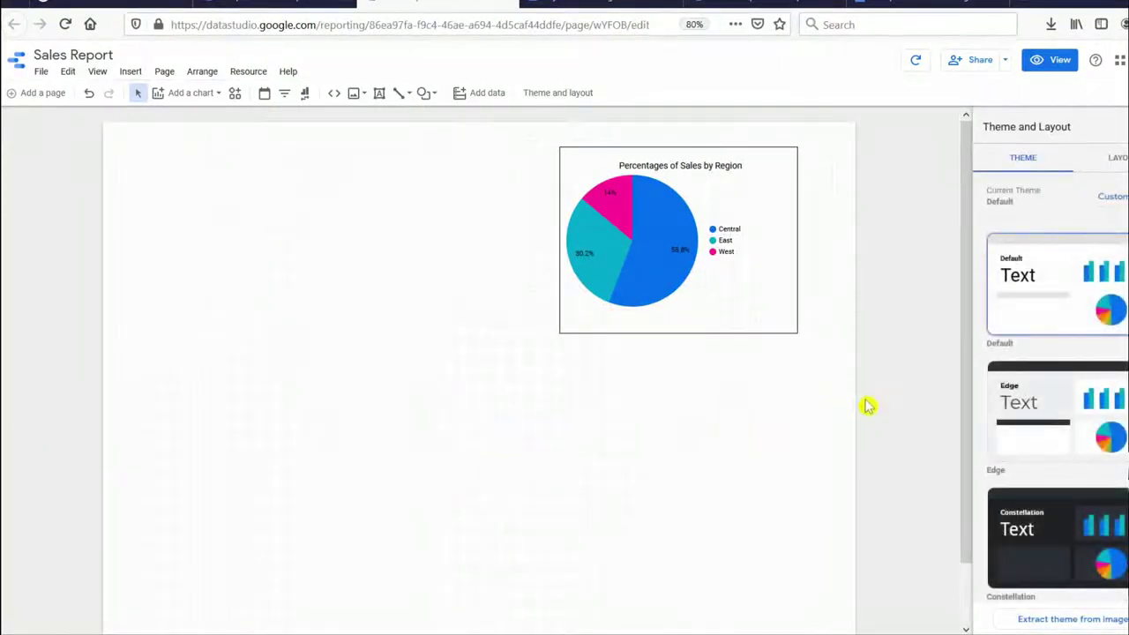
drag(867, 406, 845, 368)
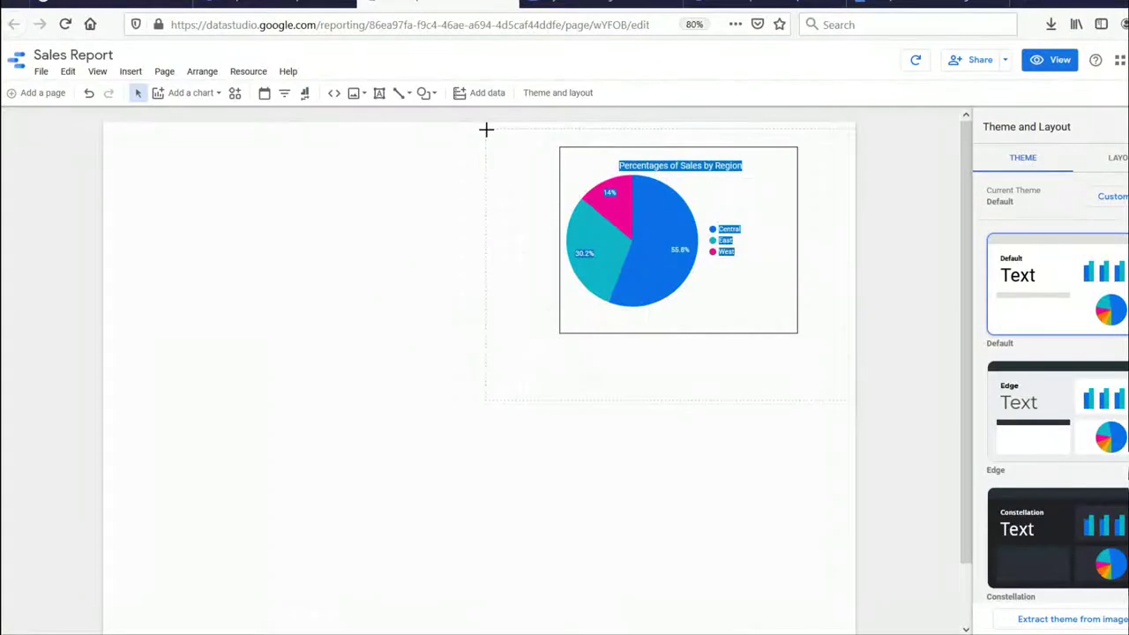
drag(486, 130, 517, 151)
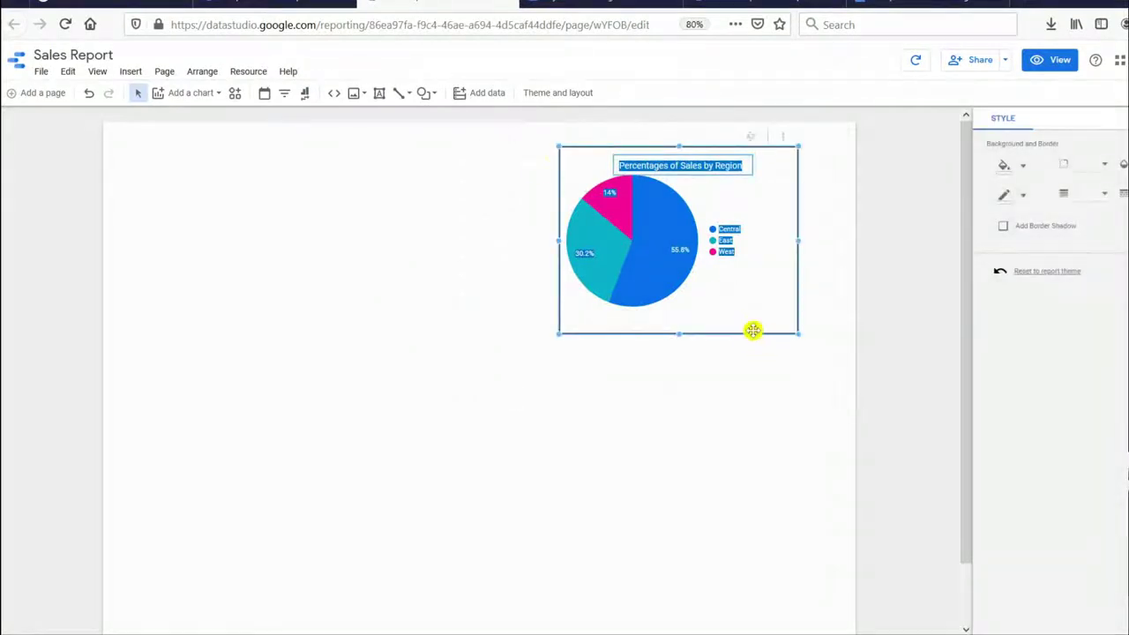
drag(752, 331, 323, 340)
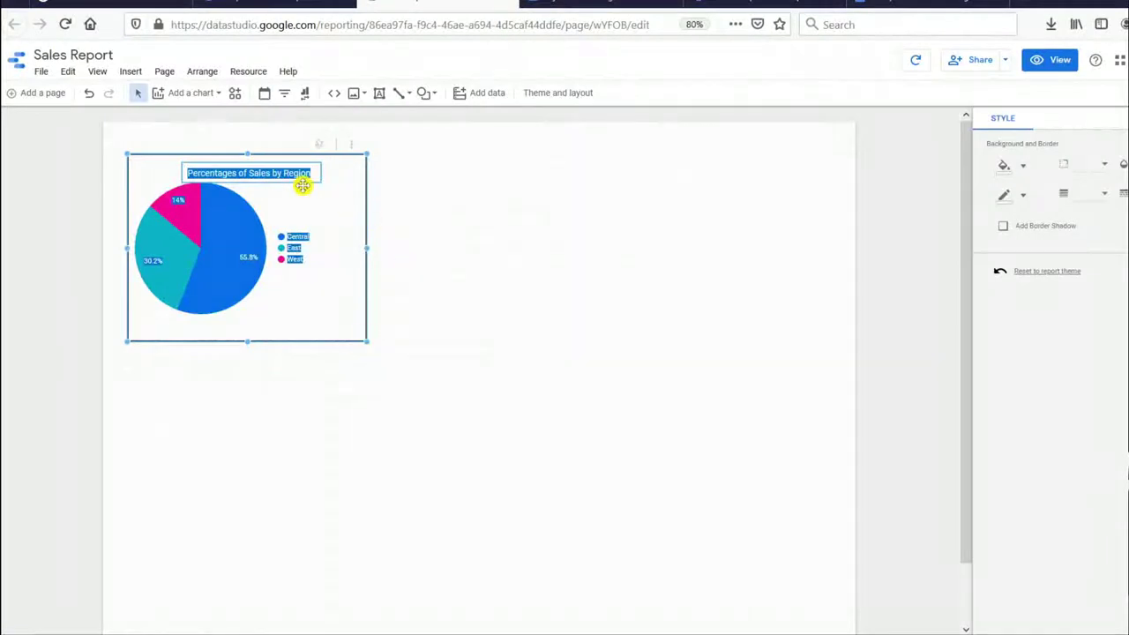
click(373, 222)
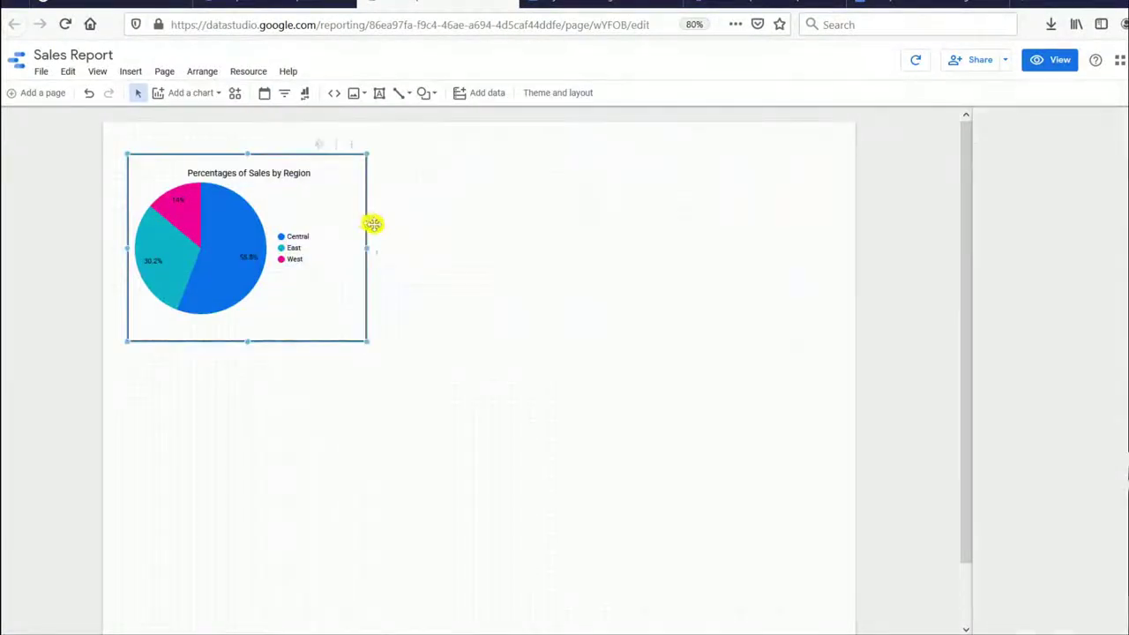
click(374, 223)
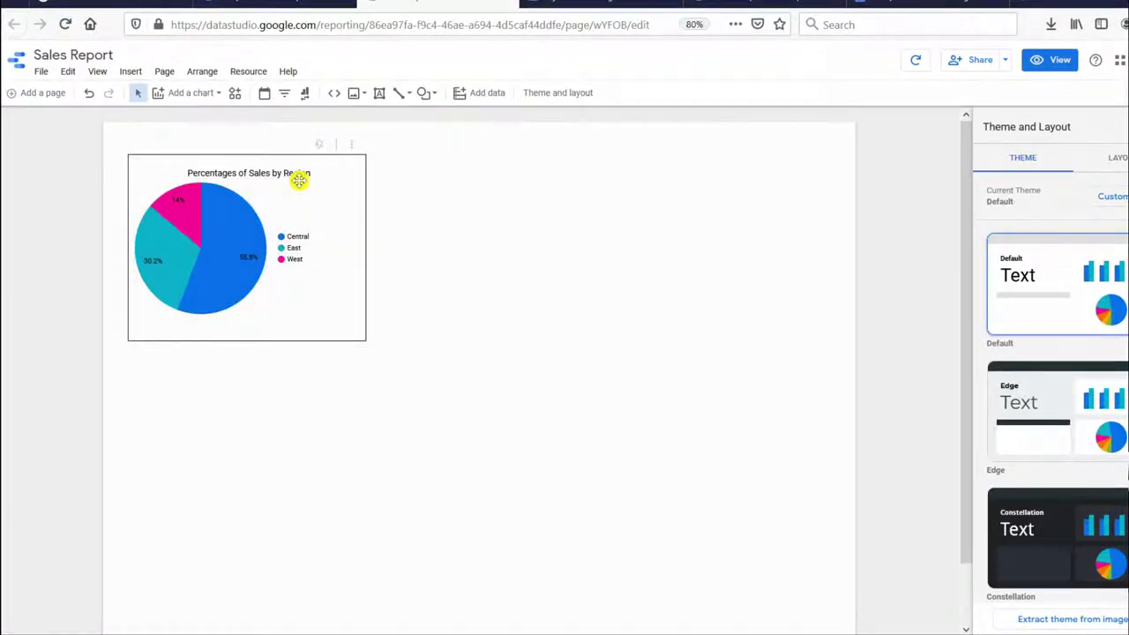
click(299, 180)
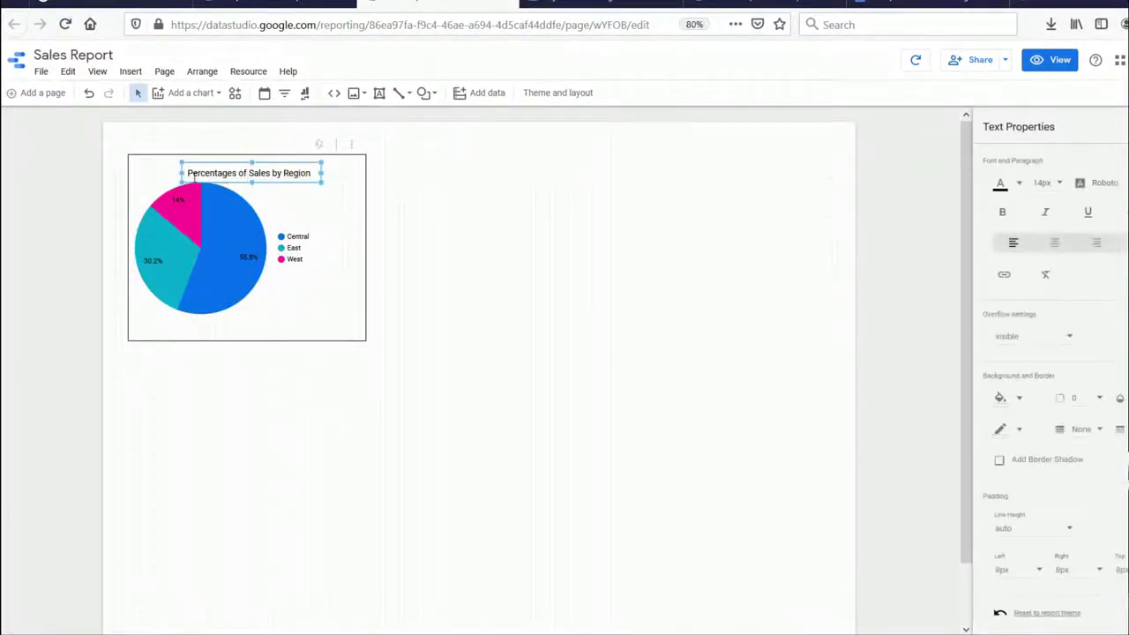
Step: Box-select the pie chart and its bordered frame and group them
shift+click(365, 224)
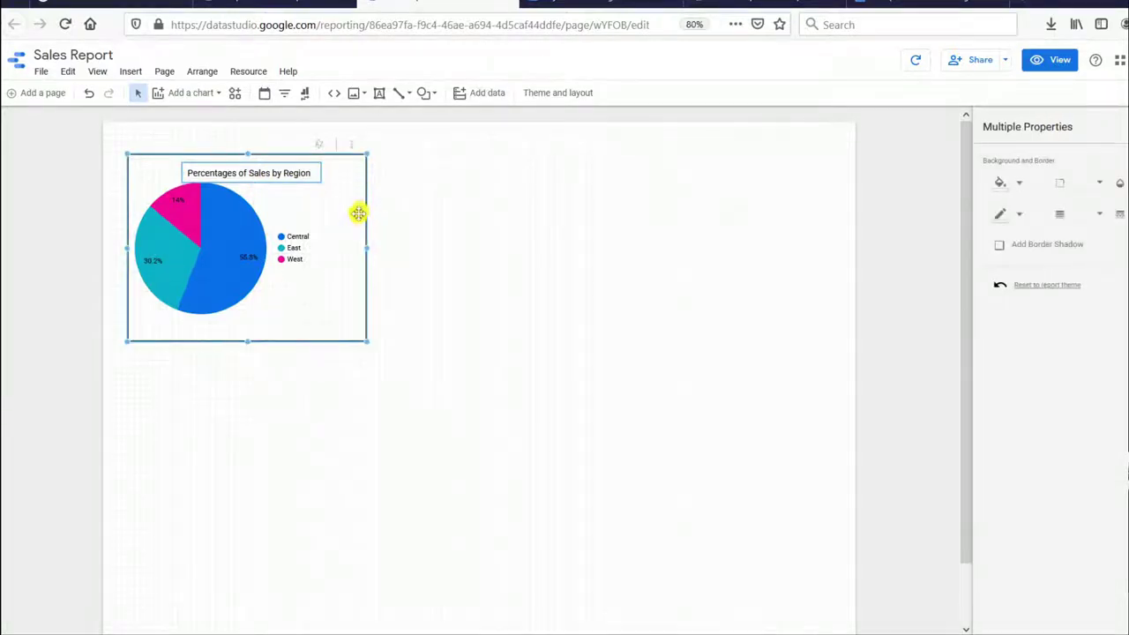
right_click(364, 219)
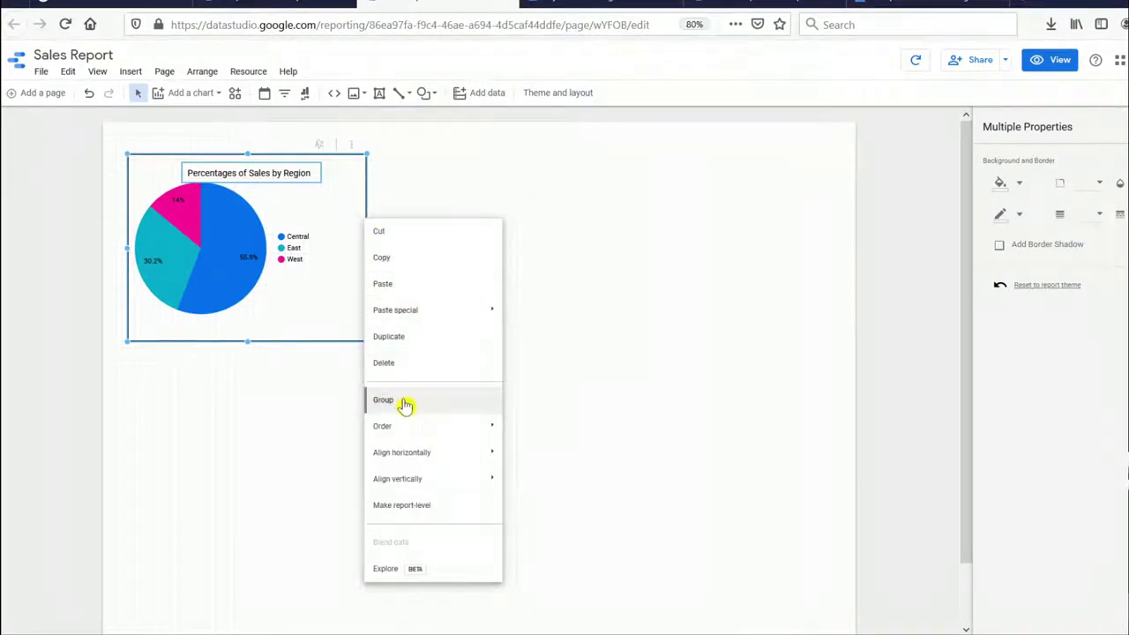
click(564, 398)
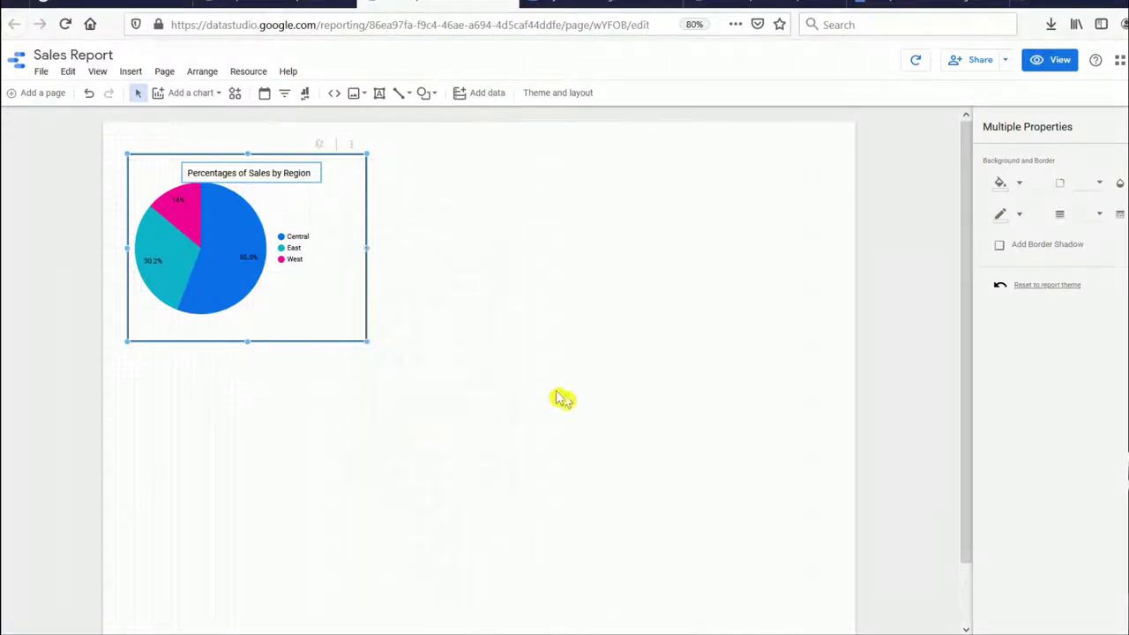
click(397, 373)
mouse_move(427, 395)
mouse_down()
mouse_move(250, 244)
mouse_move(90, 134)
mouse_move(100, 141)
mouse_up()
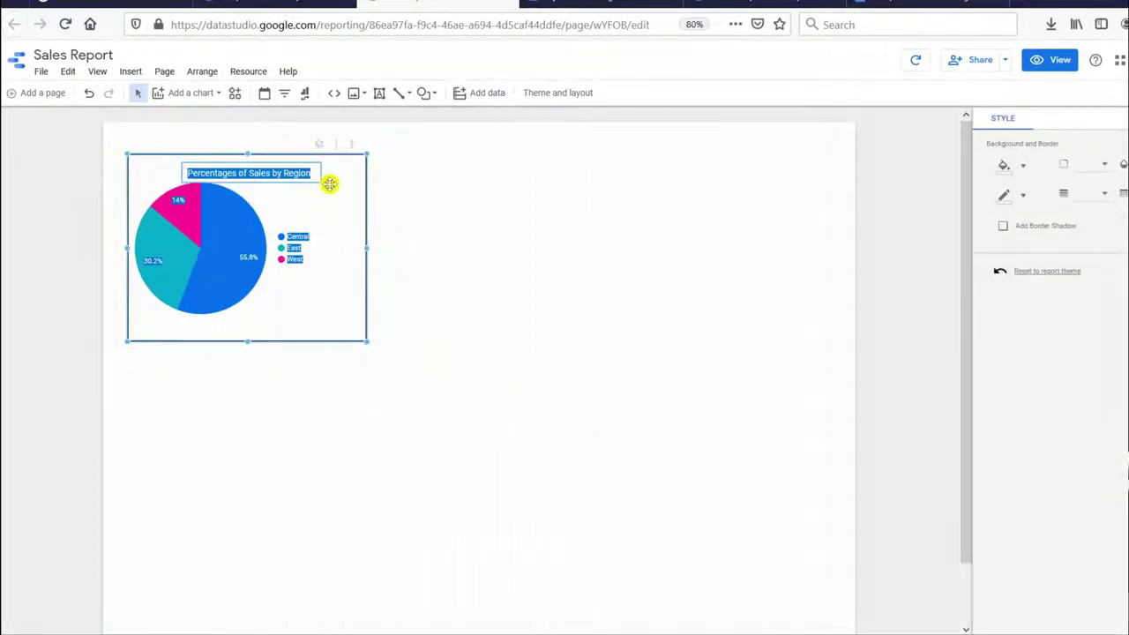
right_click(365, 209)
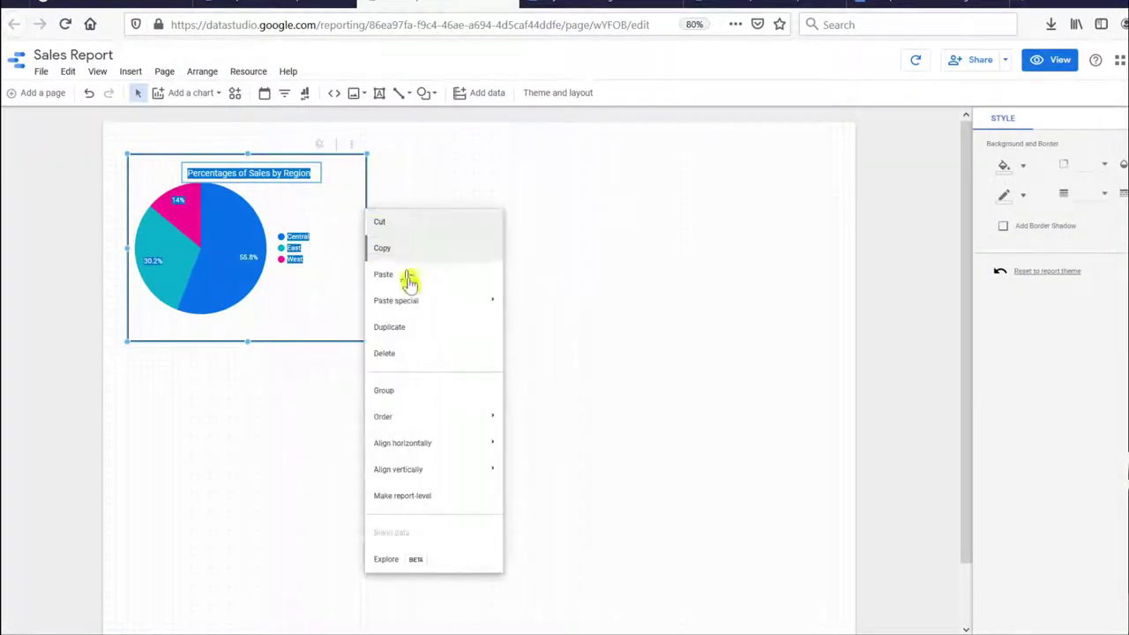
click(421, 398)
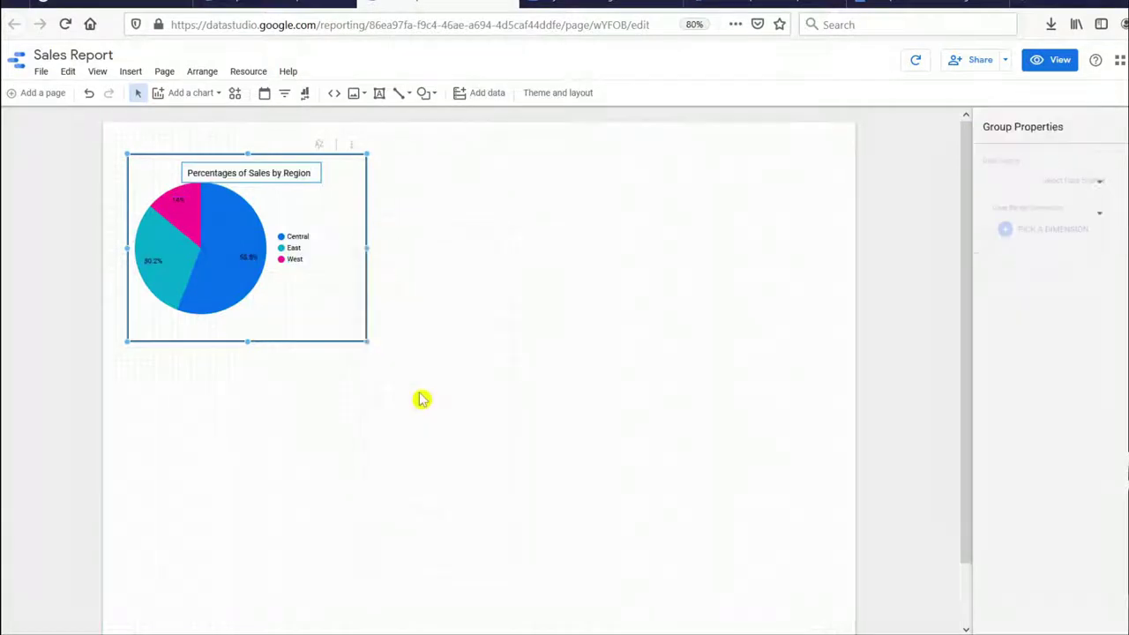
Step: Enlarge the grouped pie chart slightly and shift it a little down into place
click(369, 307)
mouse_move(365, 300)
mouse_down()
mouse_move(391, 343)
mouse_move(364, 307)
mouse_up()
drag(367, 349, 397, 372)
click(255, 280)
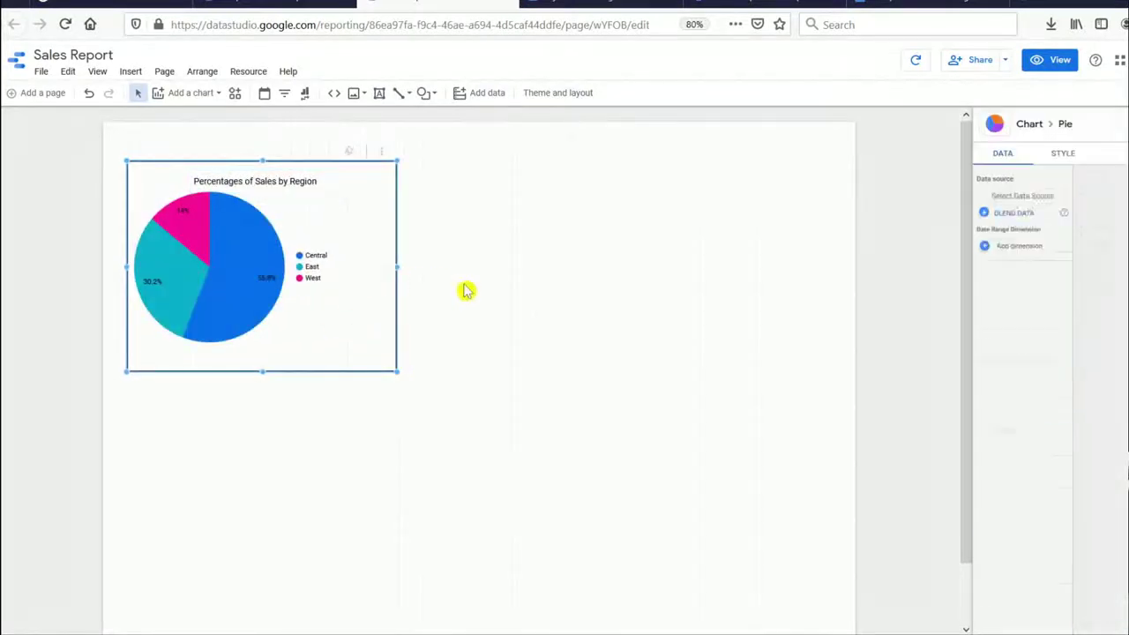
click(466, 290)
click(302, 180)
drag(299, 196, 299, 206)
click(456, 249)
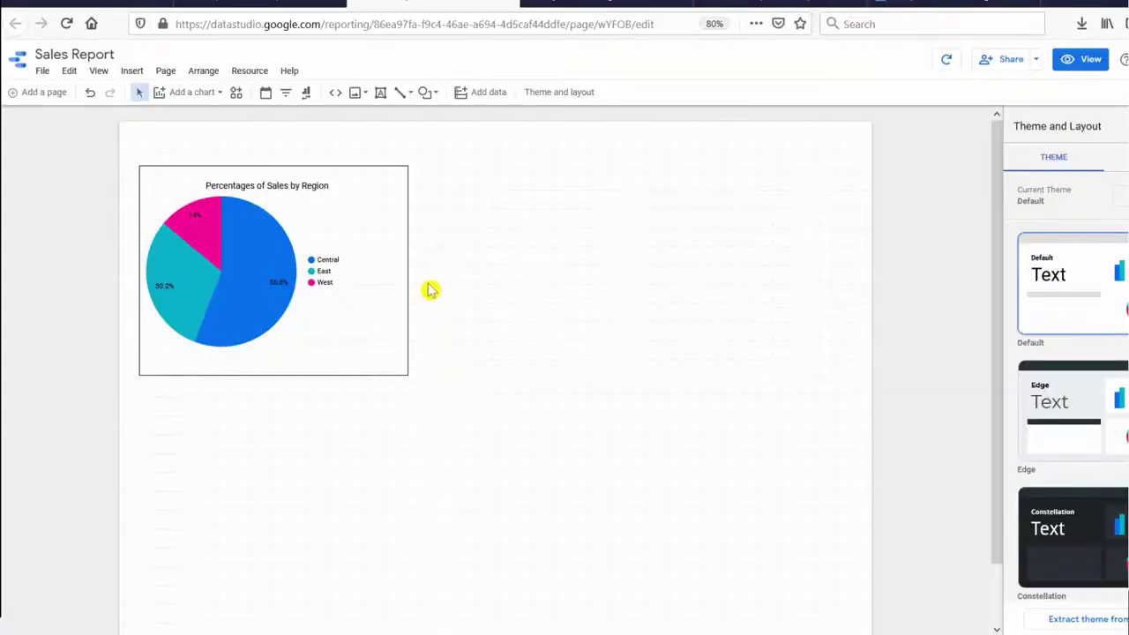
Step: Place a line chart beside the pie chart and drag its corner to enlarge it
click(204, 93)
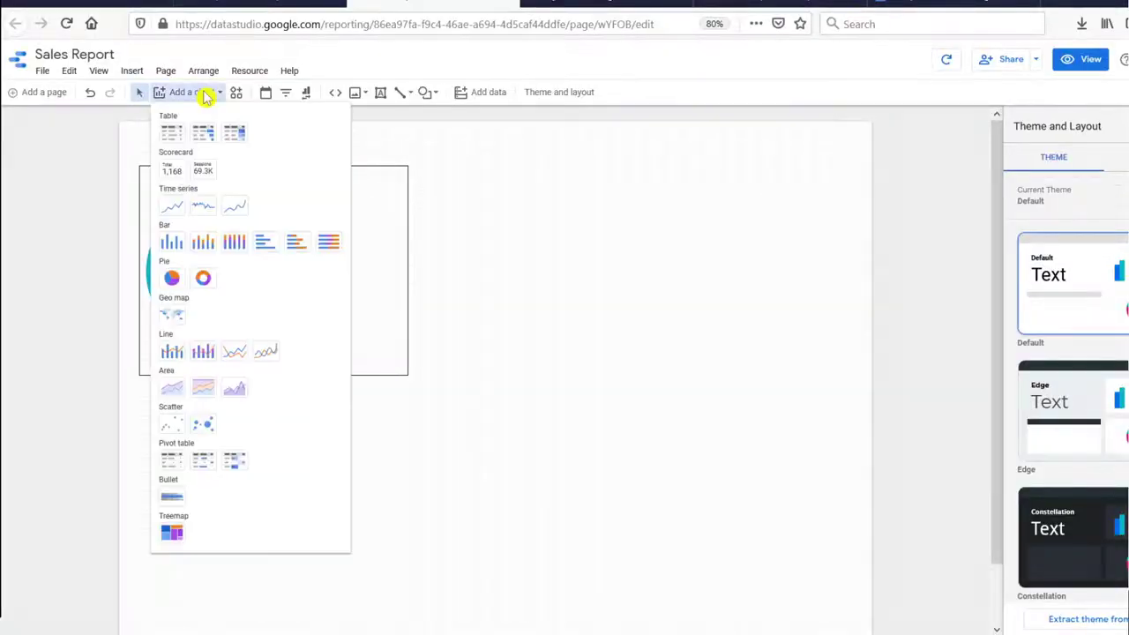
click(234, 358)
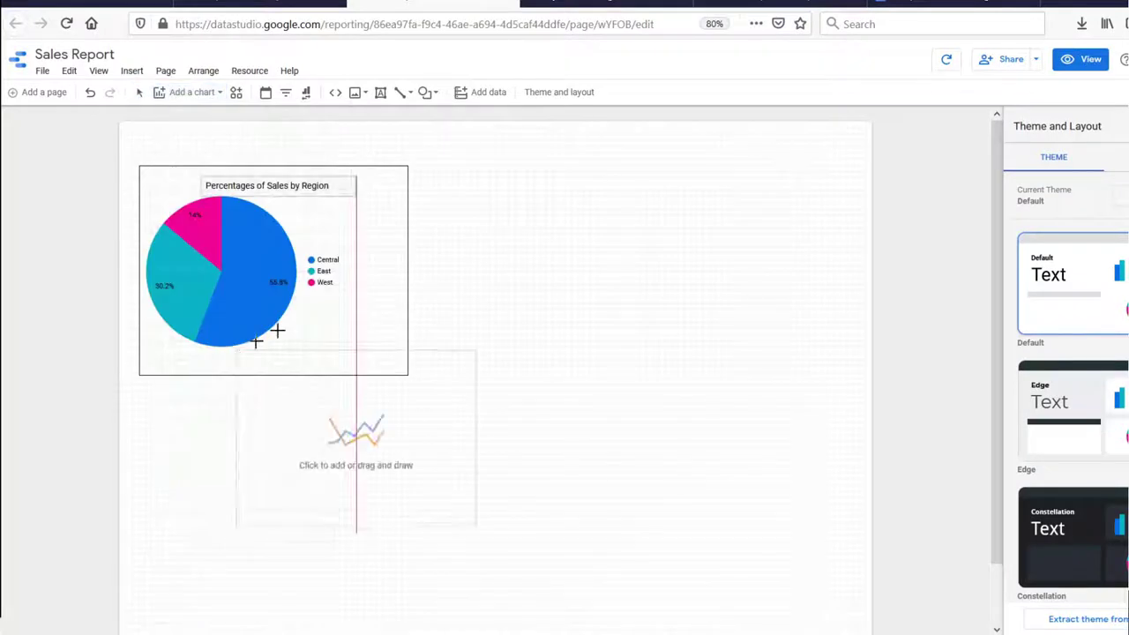
click(420, 166)
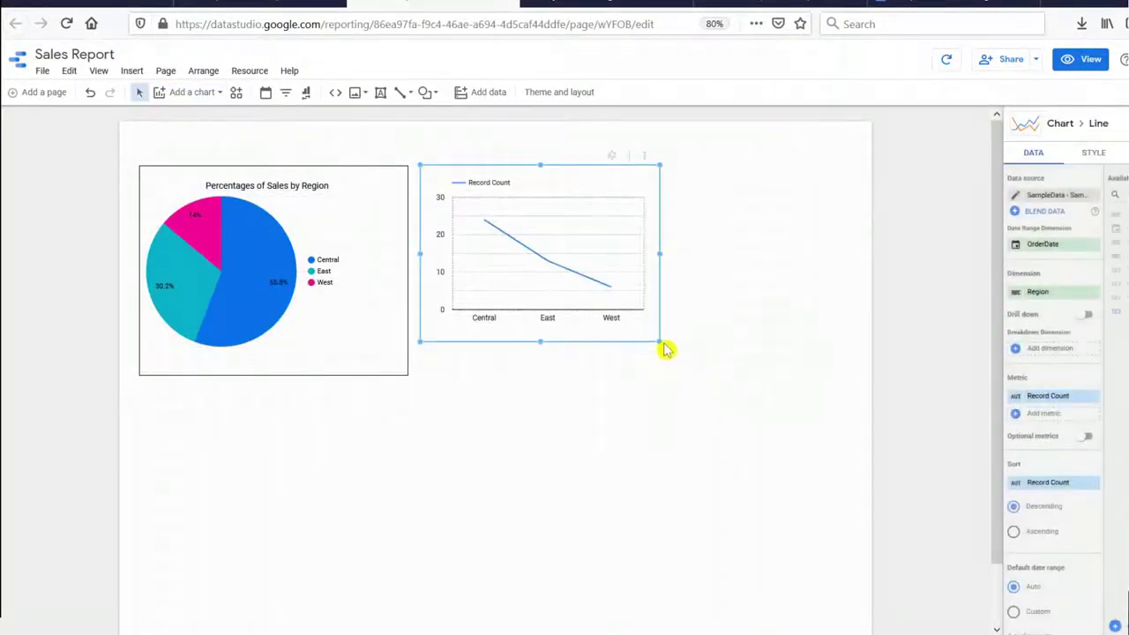
drag(661, 343, 691, 375)
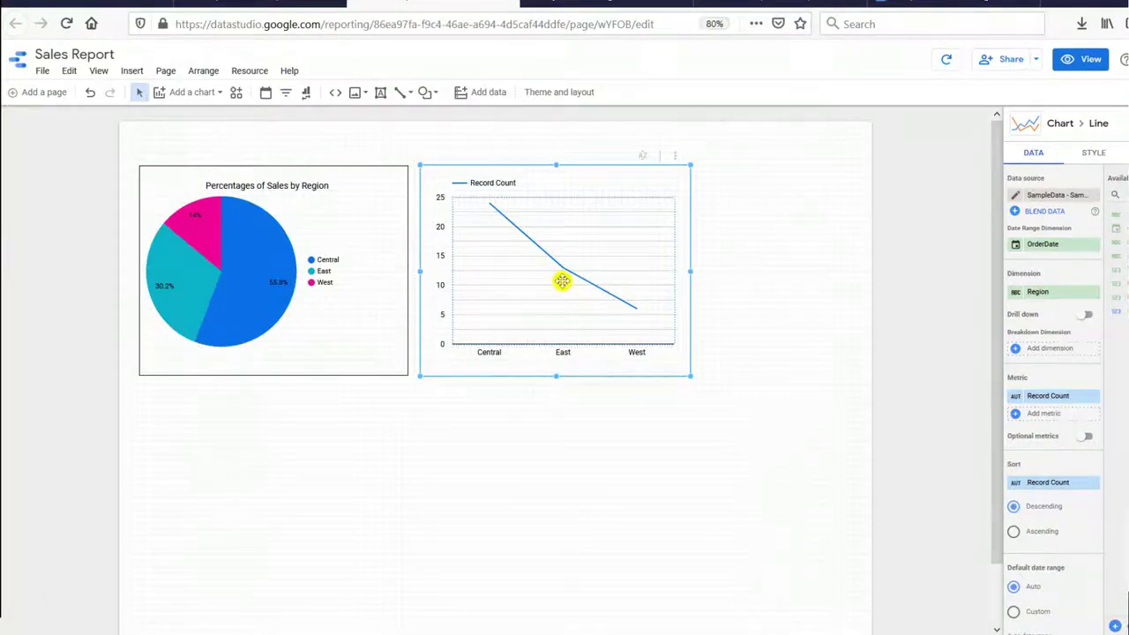
key(alt+Tab)
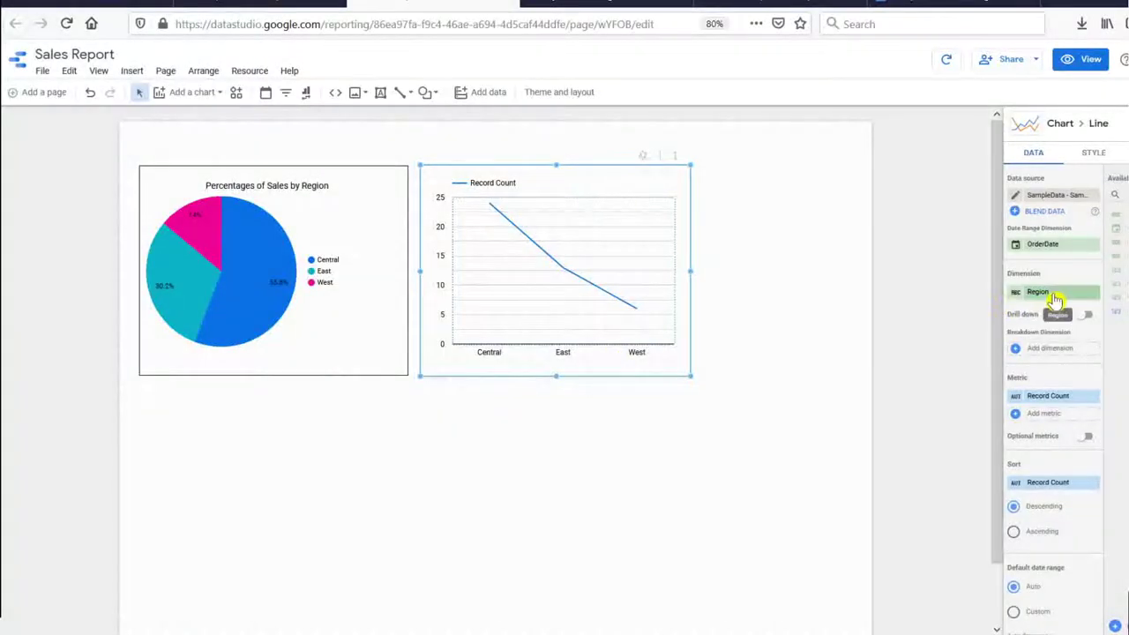
Step: Switch the line chart's dimension from Region to OrderDate
click(1055, 300)
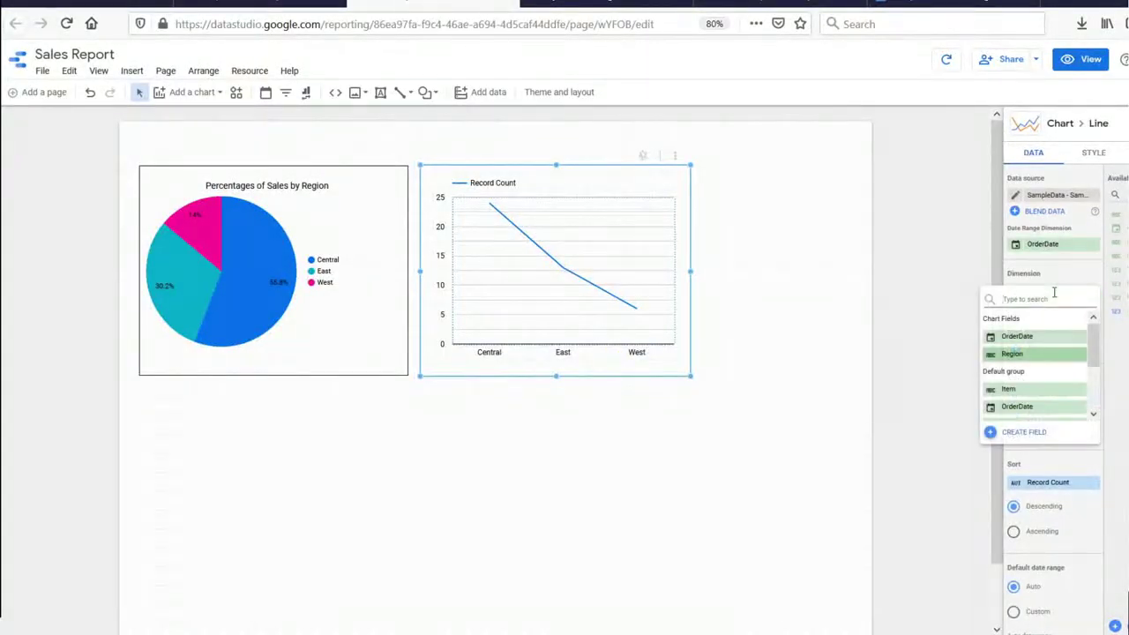
click(970, 293)
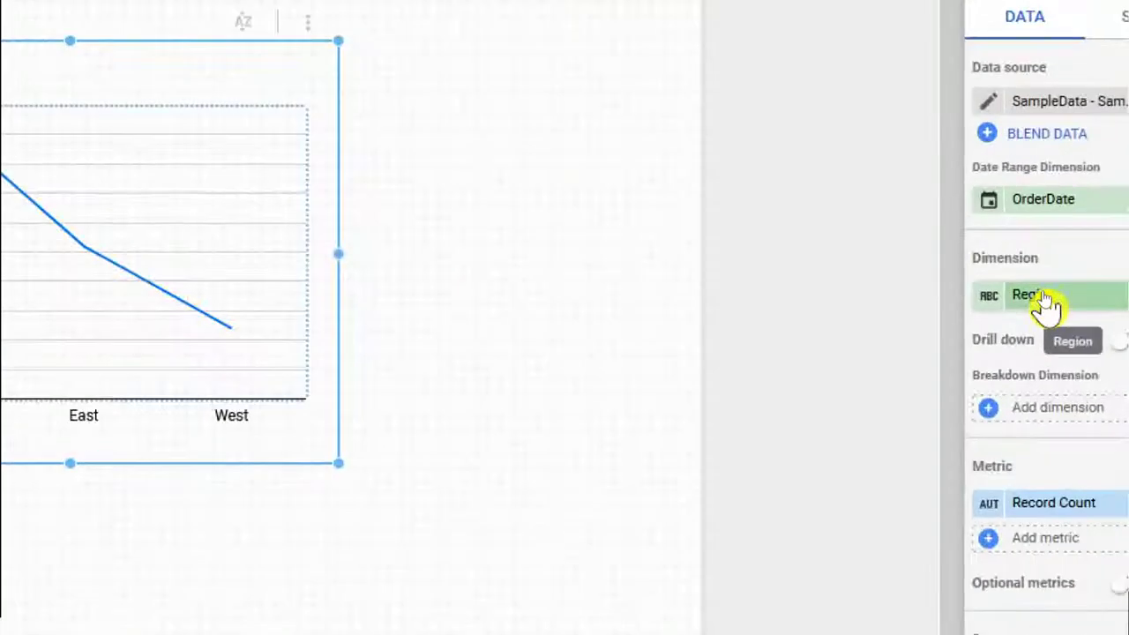
click(1041, 300)
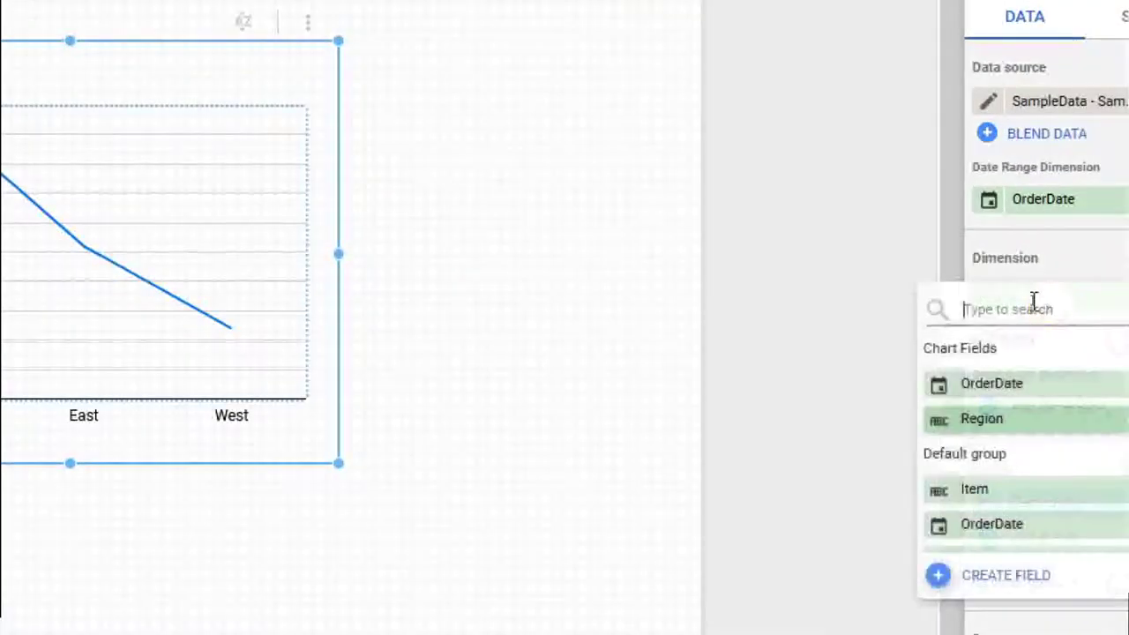
click(967, 388)
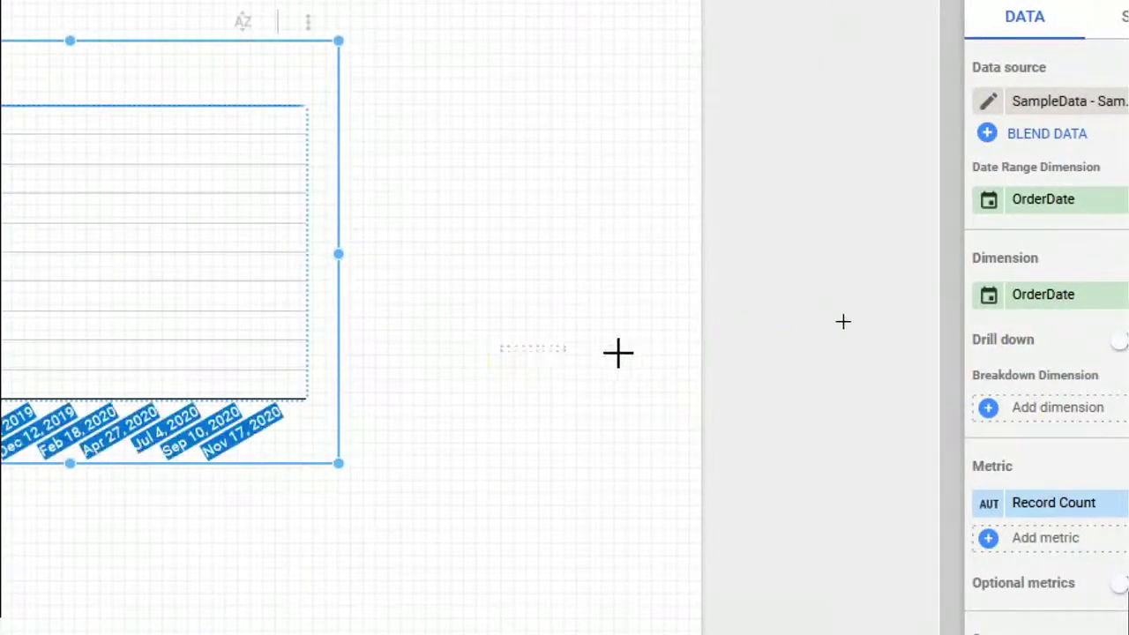
click(538, 393)
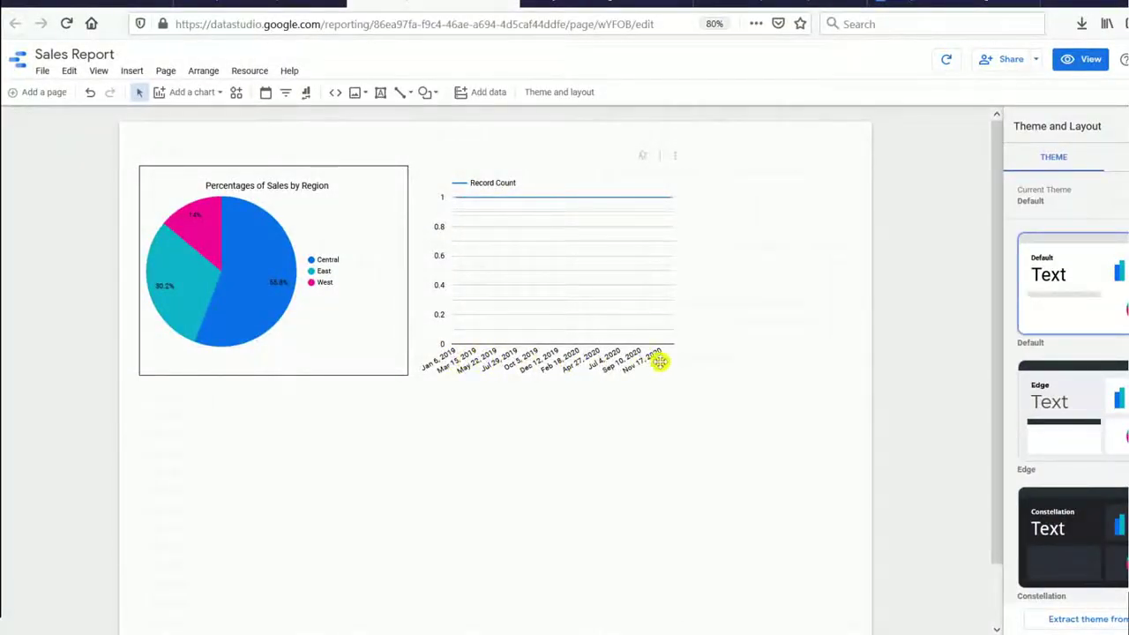
click(617, 328)
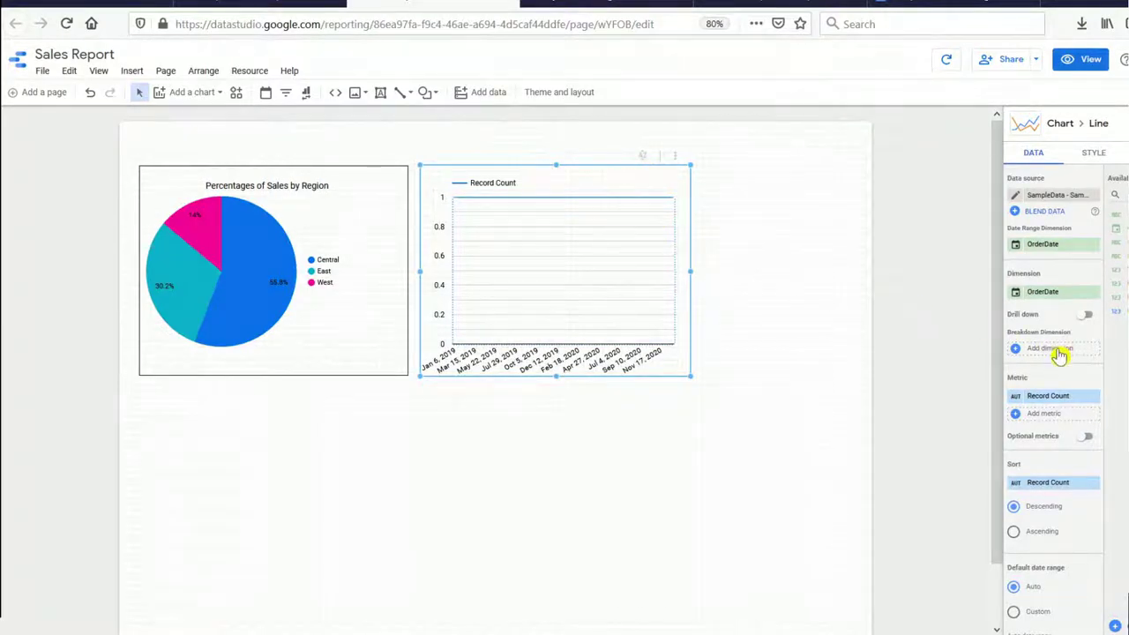
Step: Add Item as the line chart's breakdown dimension
click(1058, 355)
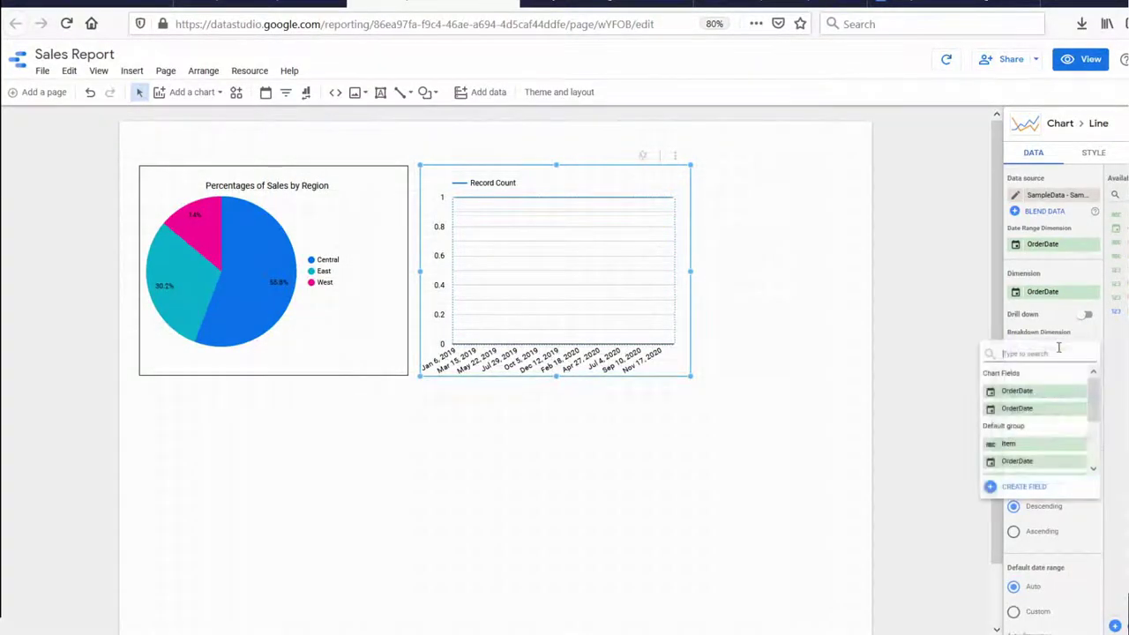
click(1021, 451)
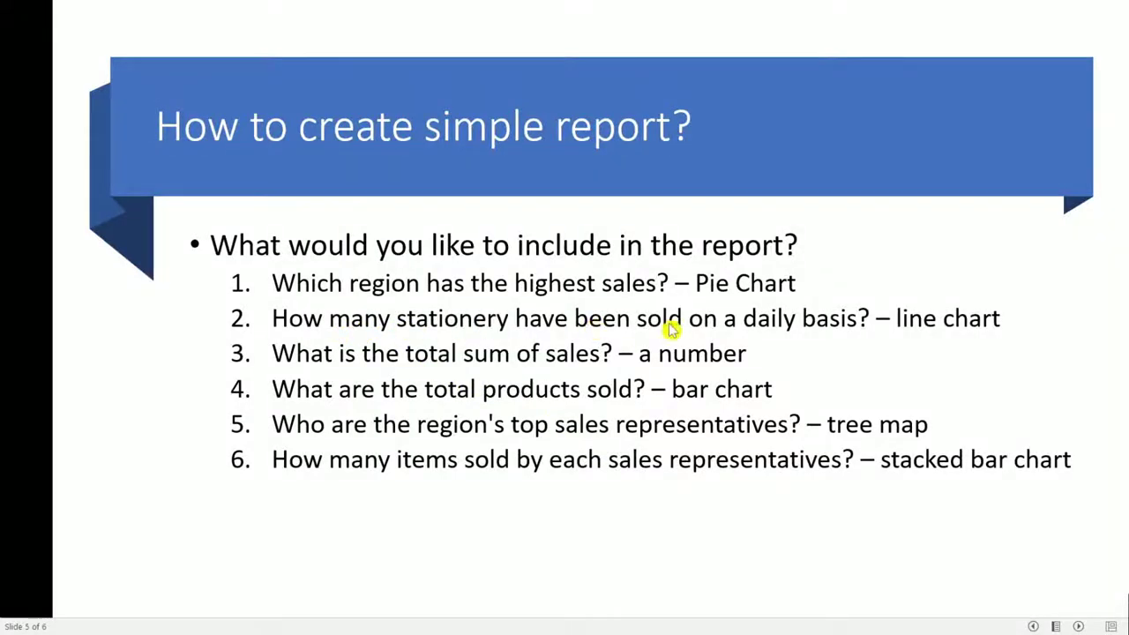
mouse_move(615, 628)
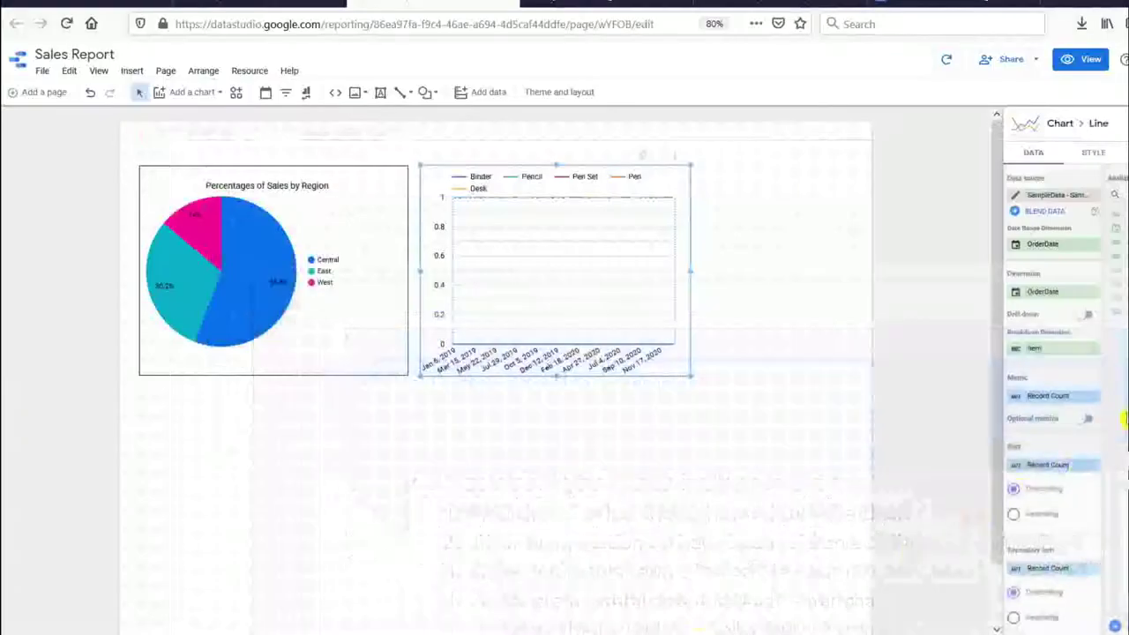
drag(1058, 396, 1084, 396)
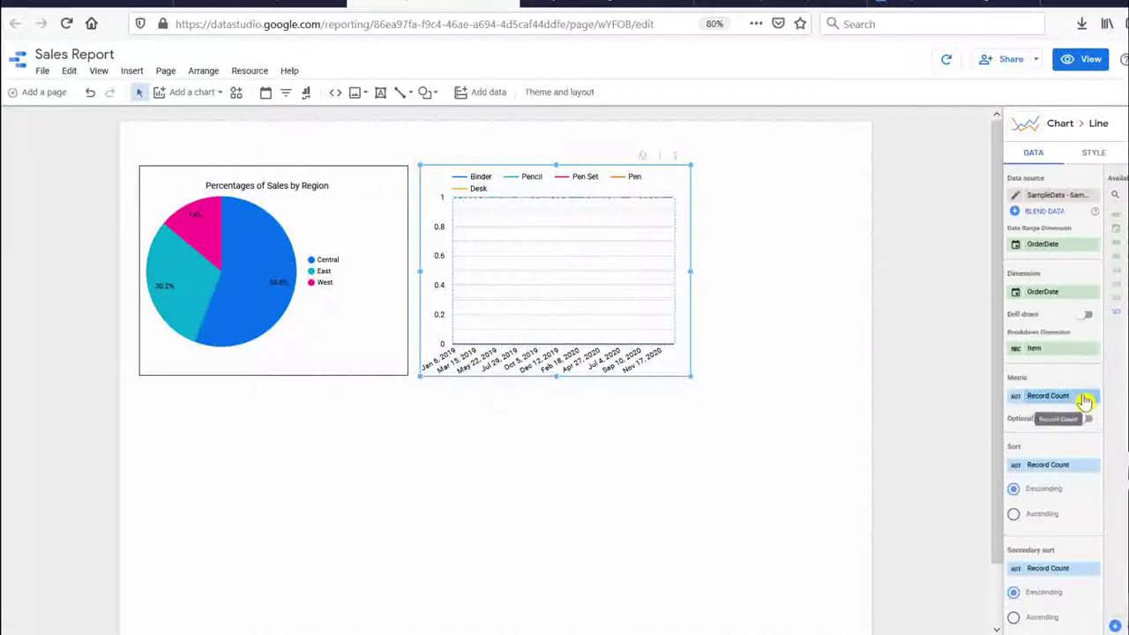
Step: Switch the line chart's metric from Record Count to the Units field
click(1083, 398)
drag(1094, 446, 1094, 497)
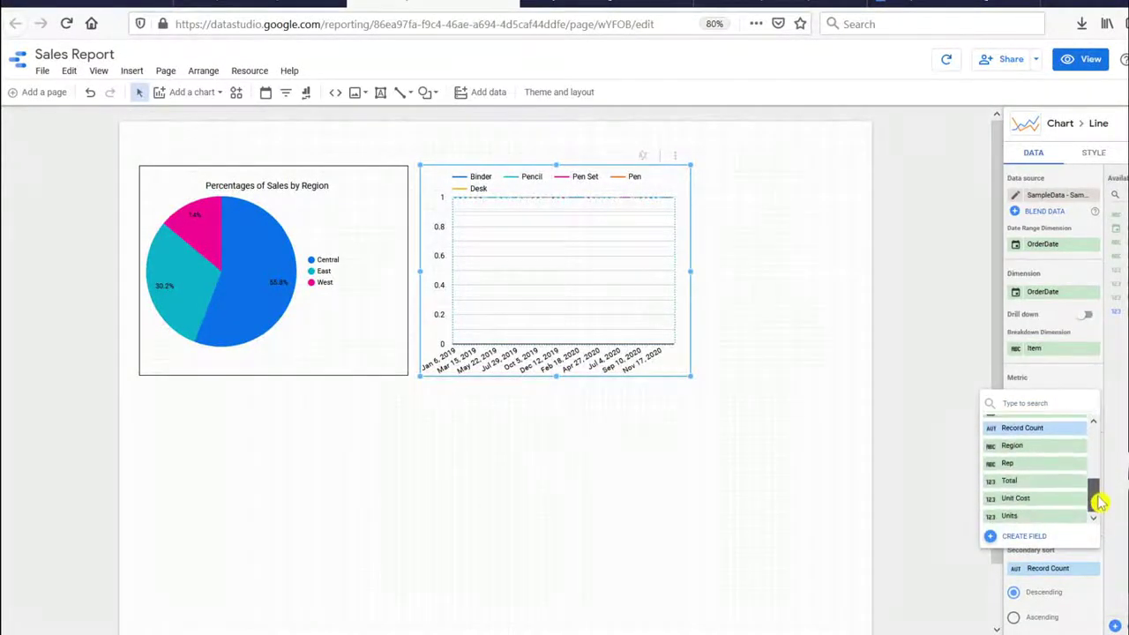
click(1026, 516)
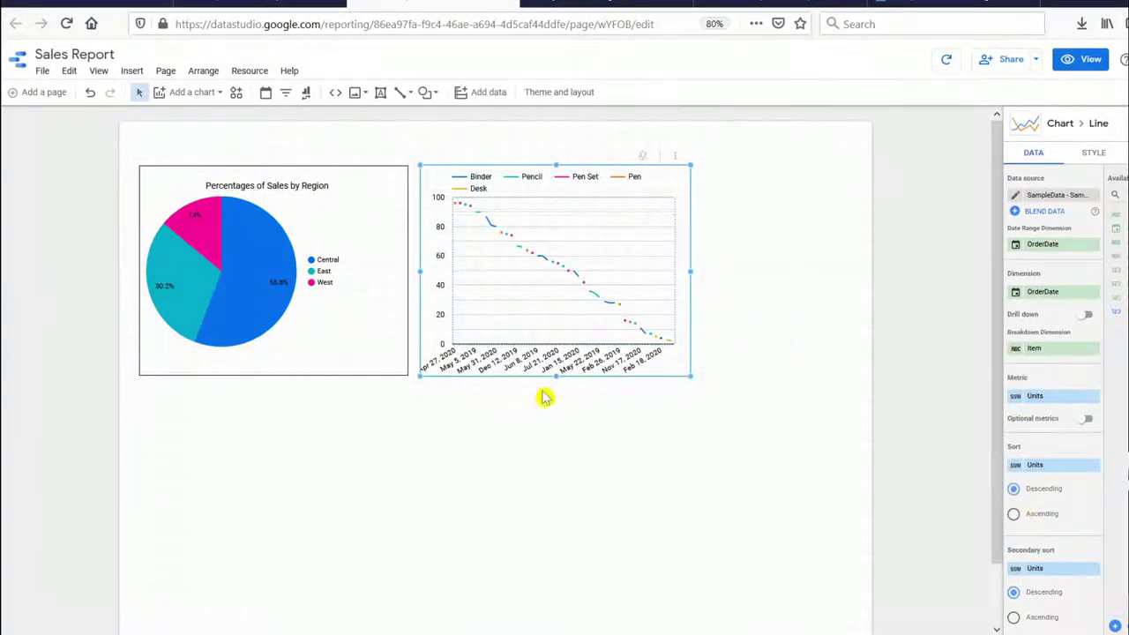
click(732, 246)
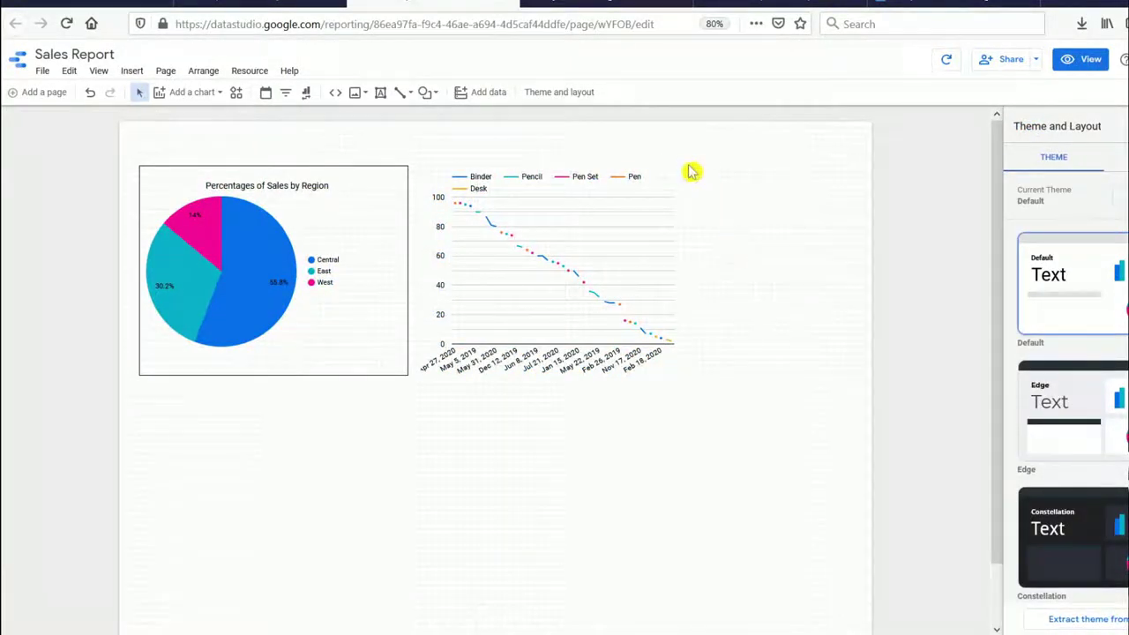
click(663, 185)
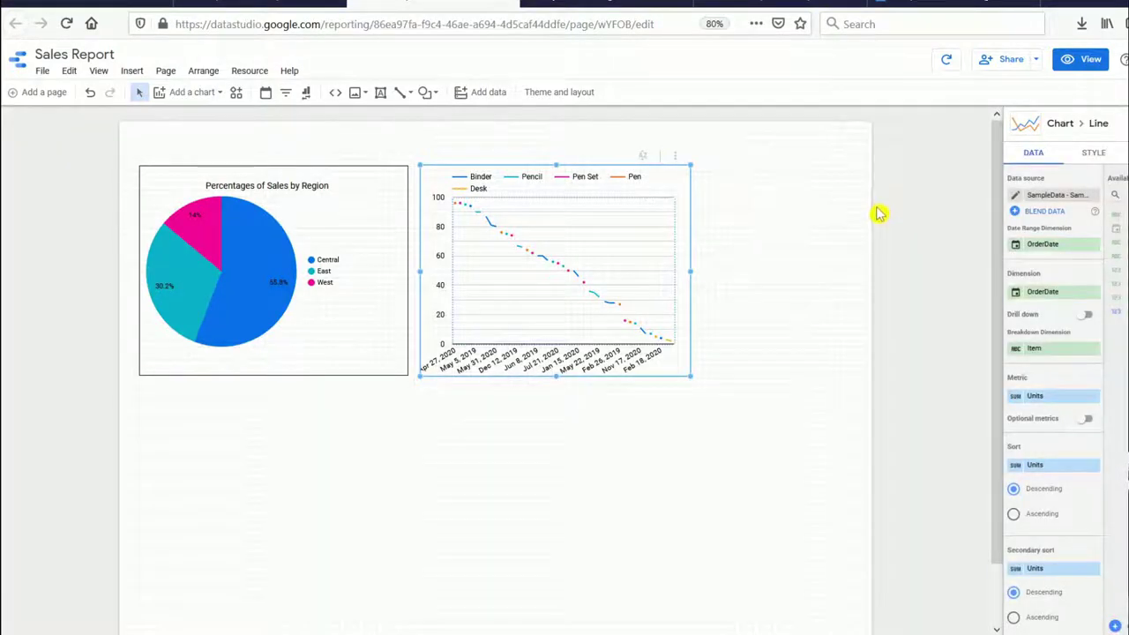
Step: Set the line chart's border colour to black under Background and Border
click(1092, 155)
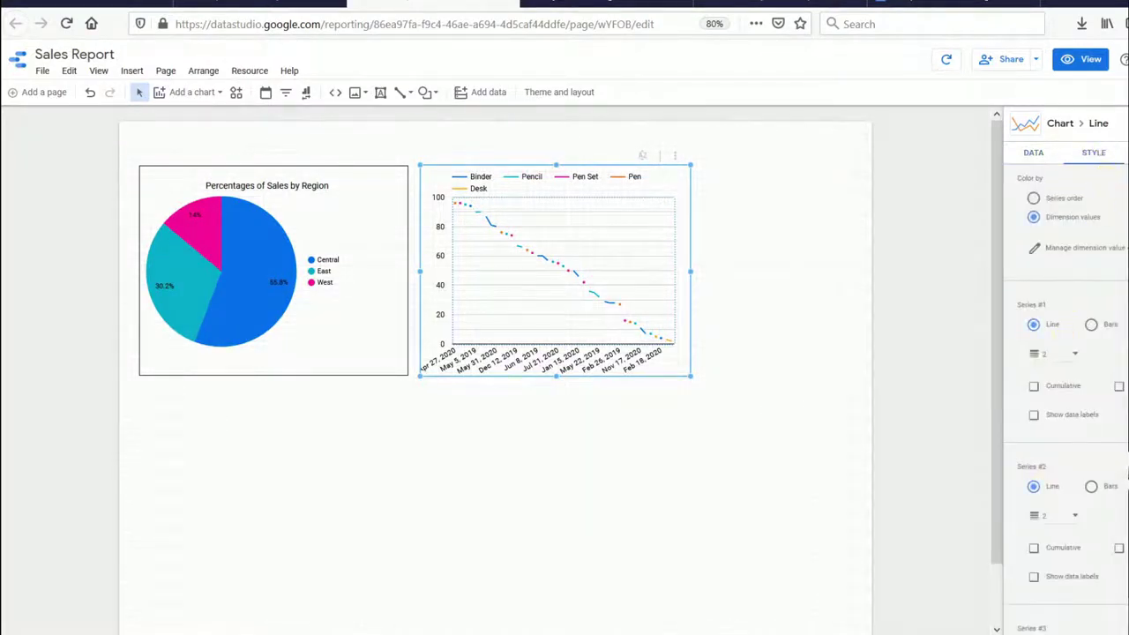
scroll(1067, 397, down, 3)
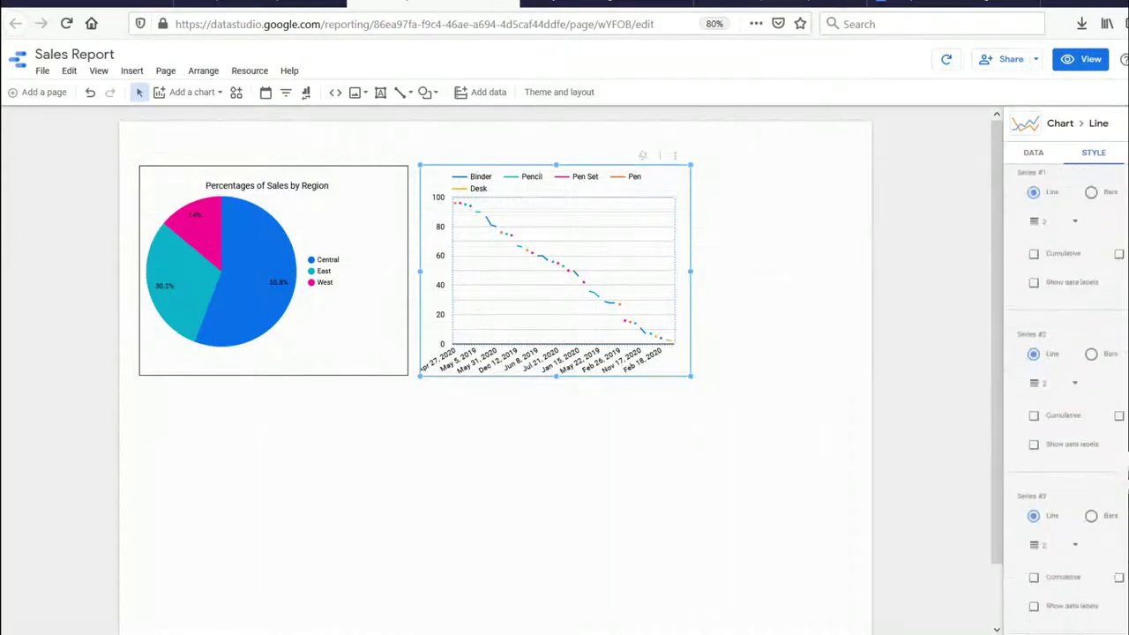
scroll(1067, 397, down, 20)
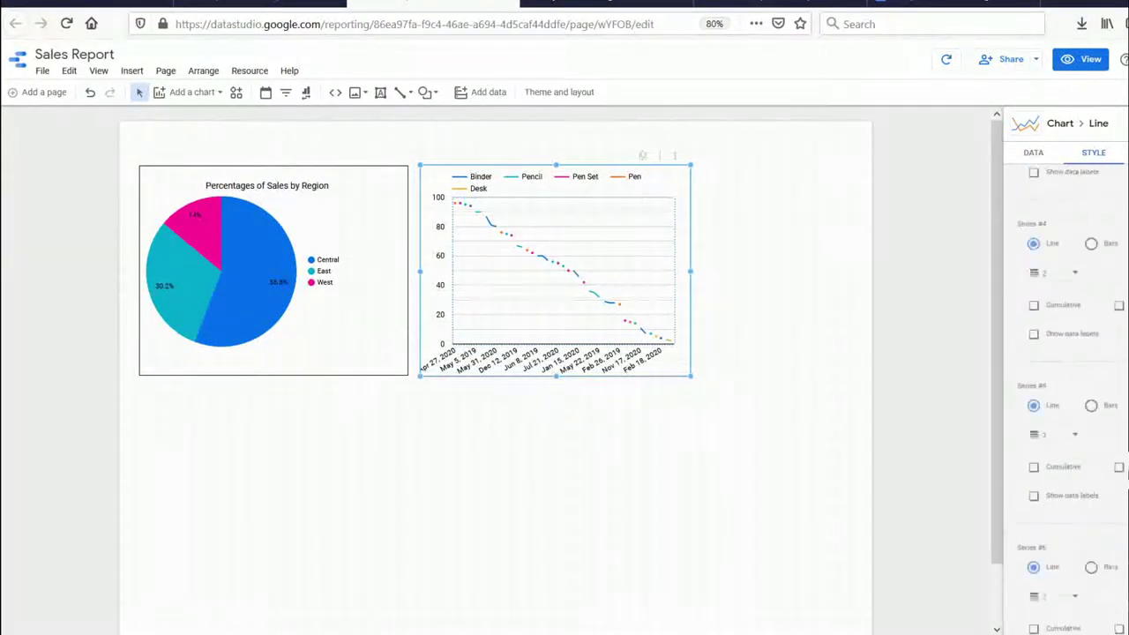
scroll(1067, 397, down, 10)
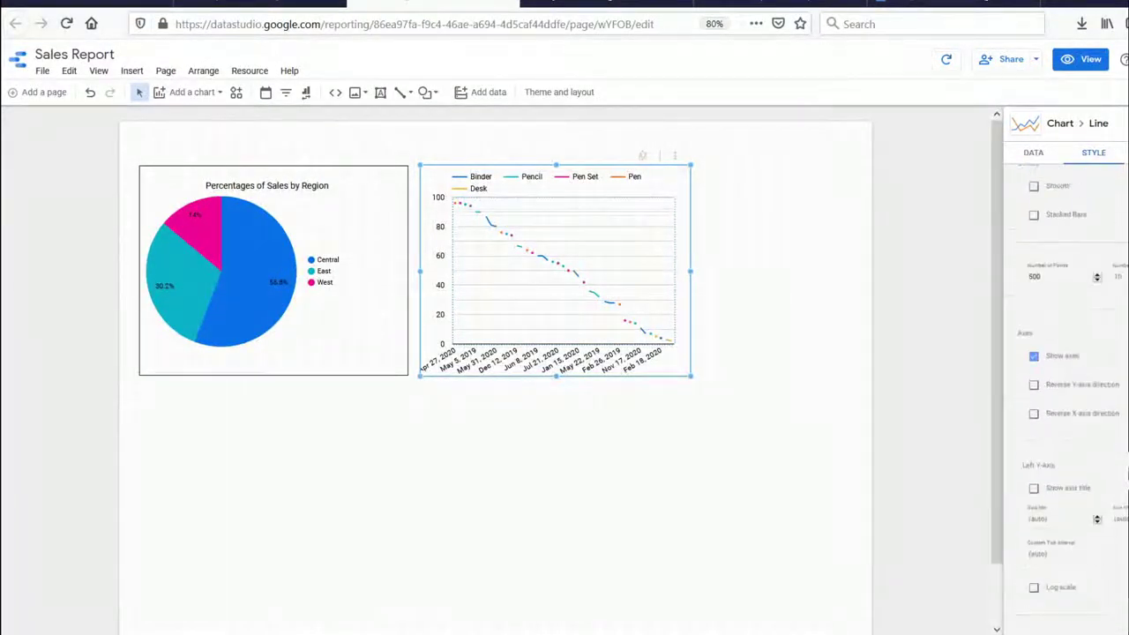
scroll(1067, 397, down, 8)
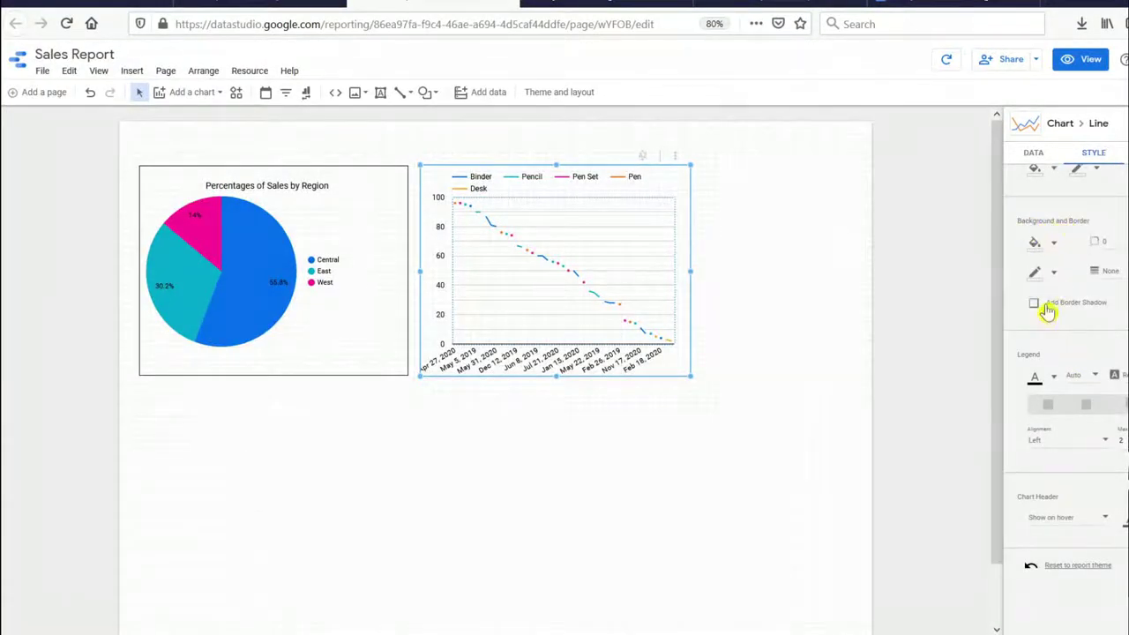
click(1052, 273)
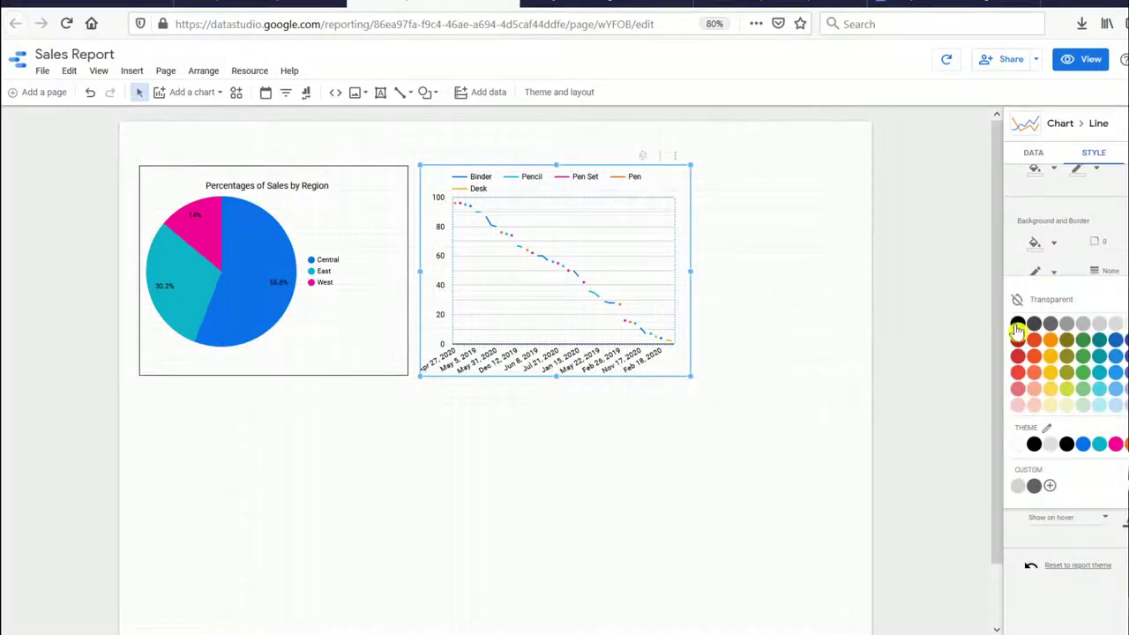
click(1017, 326)
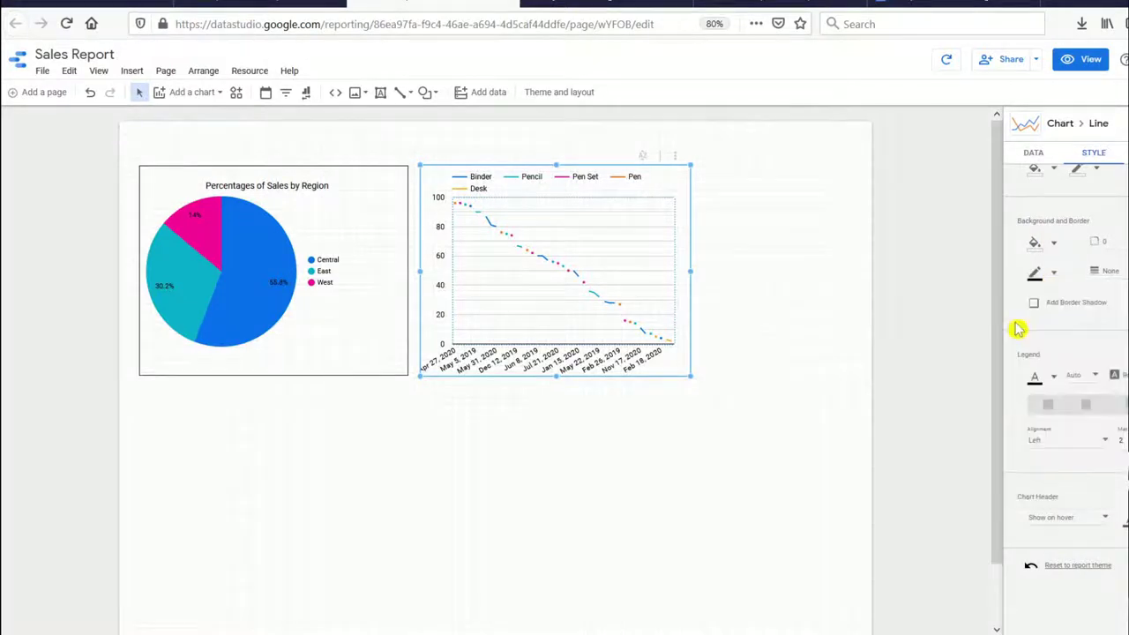
click(908, 315)
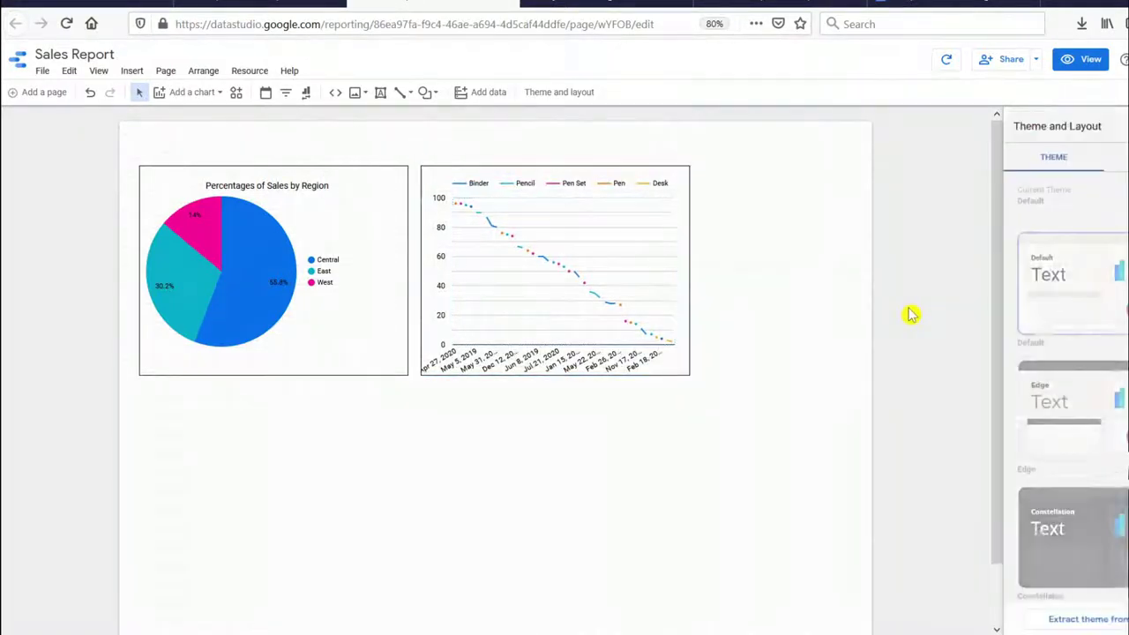
click(670, 273)
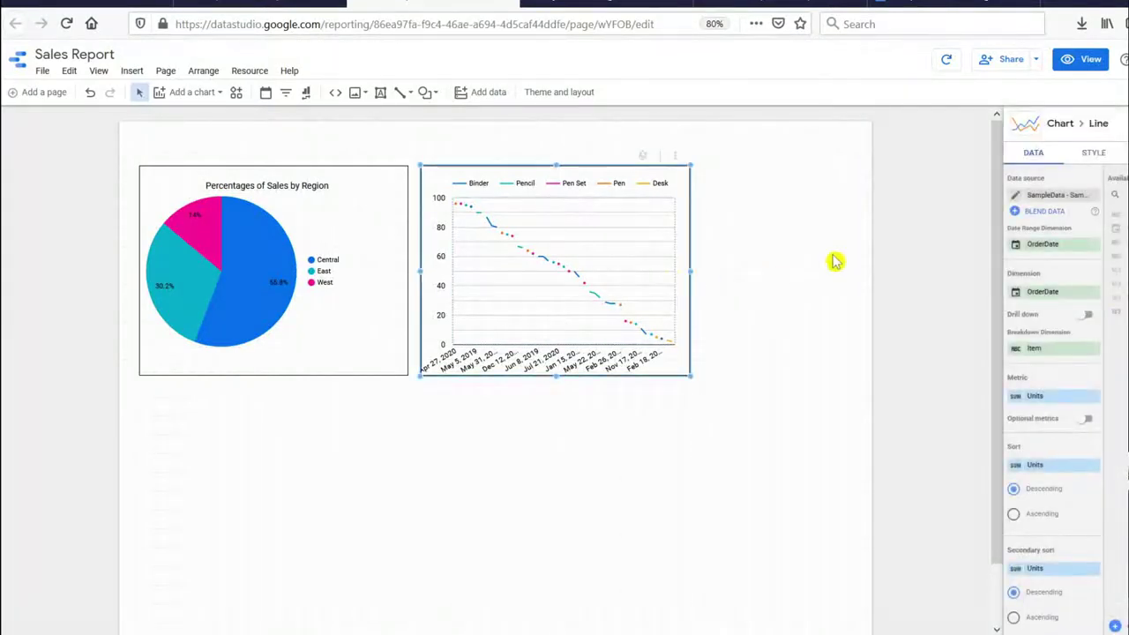
click(537, 201)
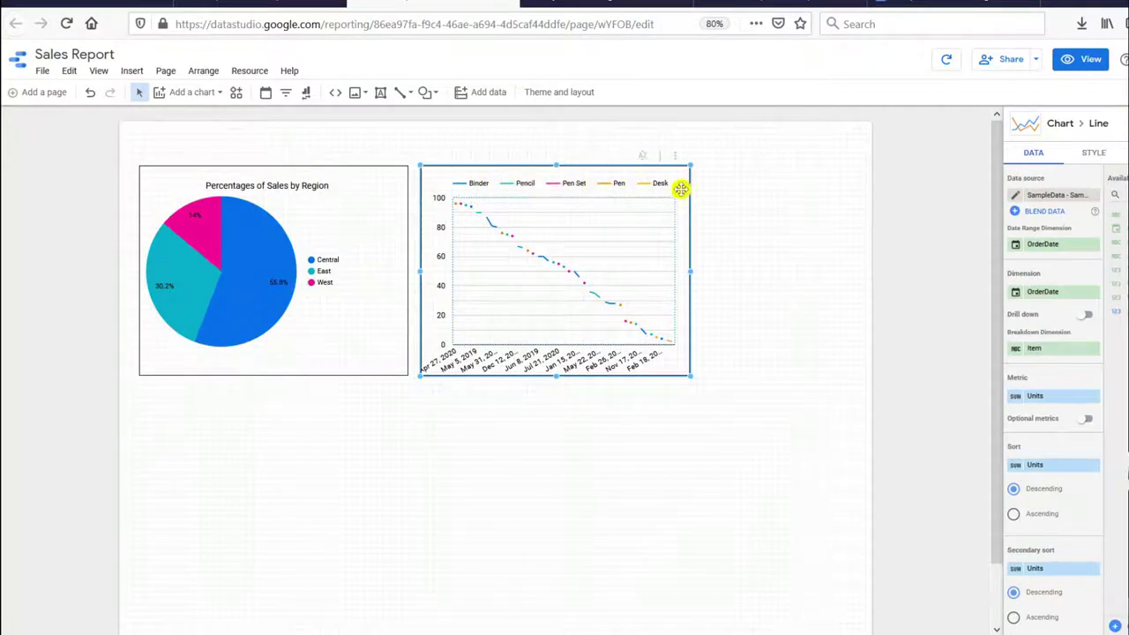
click(1092, 154)
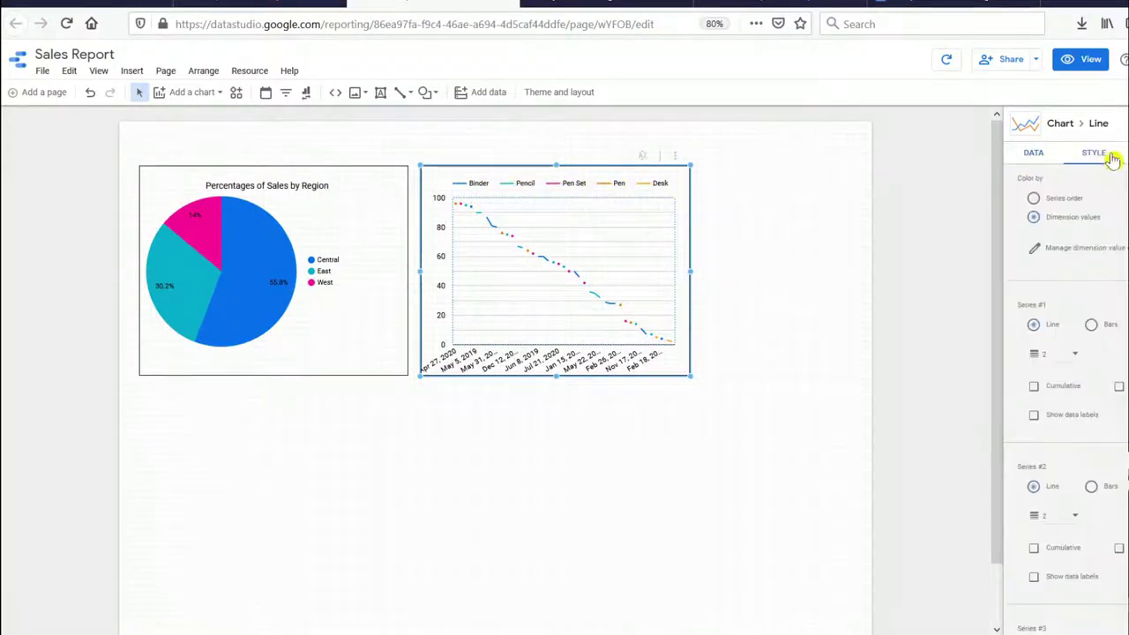
scroll(1108, 487, down, 10)
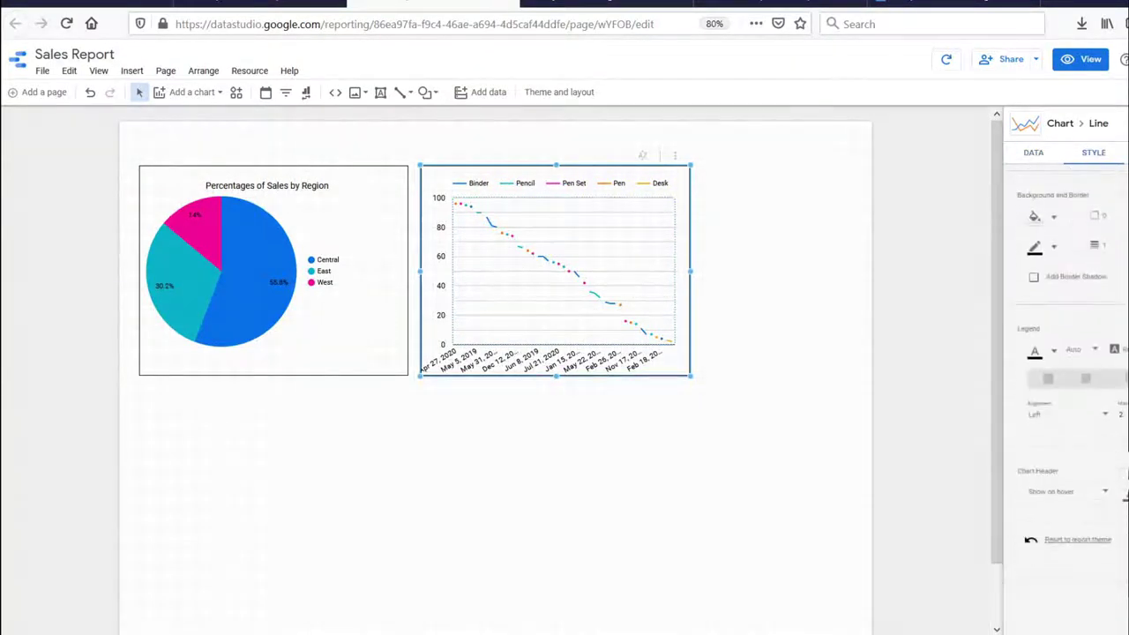
click(1049, 381)
click(1087, 382)
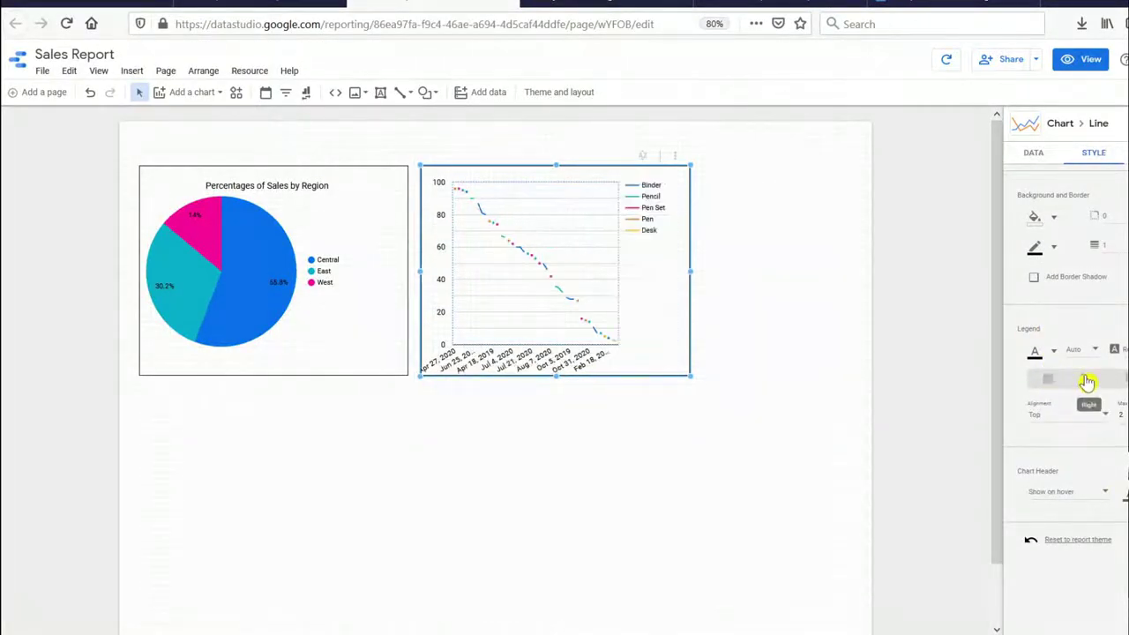
click(1126, 382)
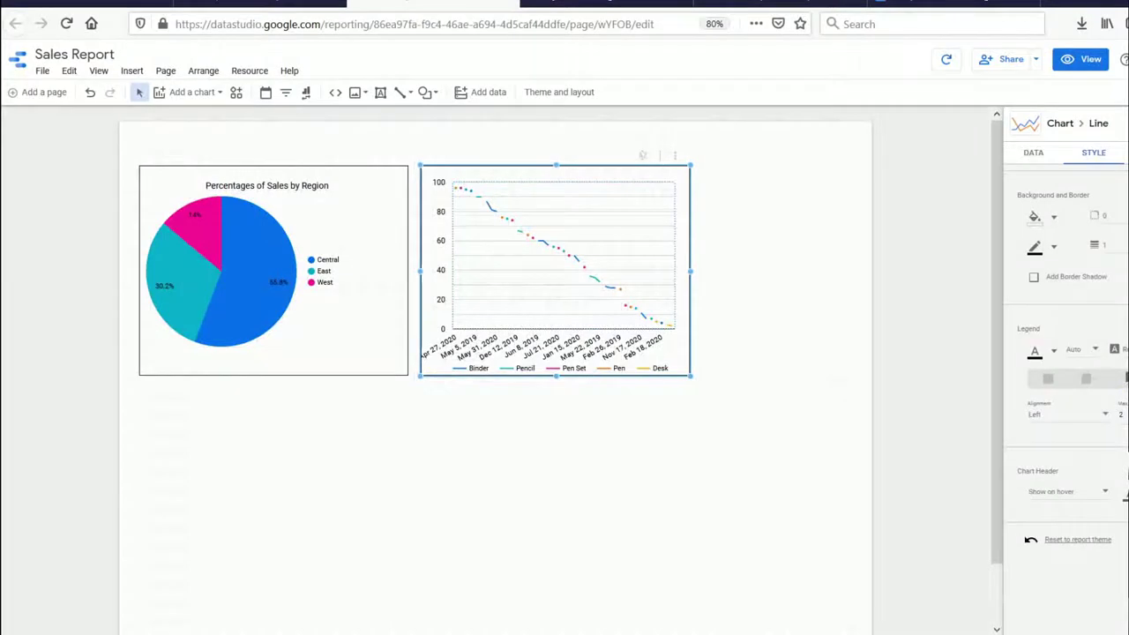
click(1090, 382)
click(1049, 386)
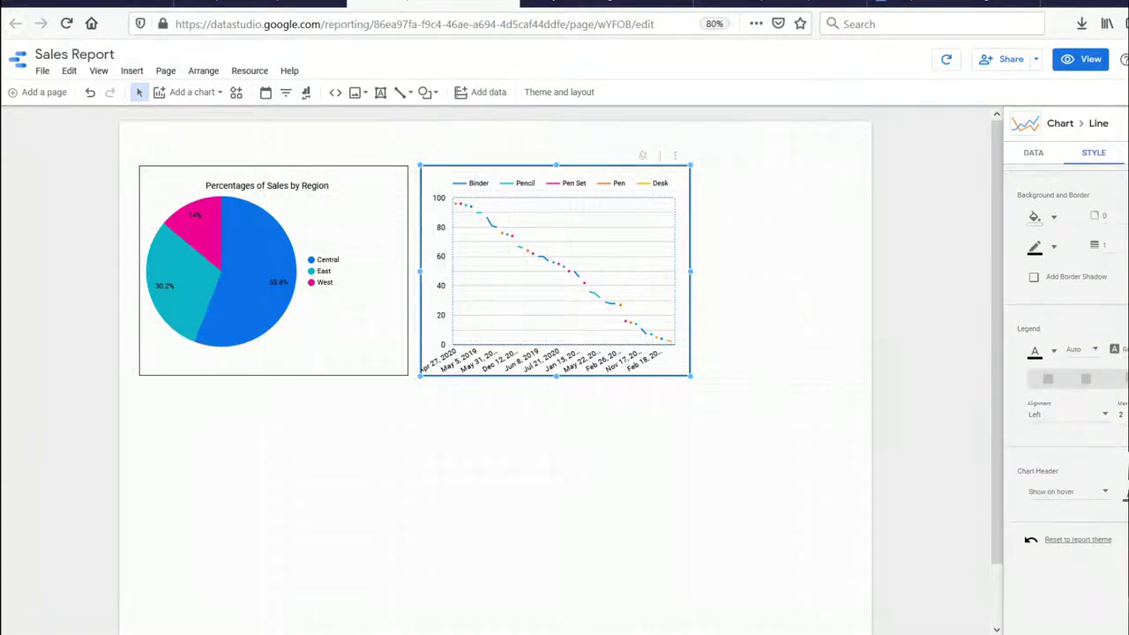
scroll(1067, 371, up, 10)
click(756, 321)
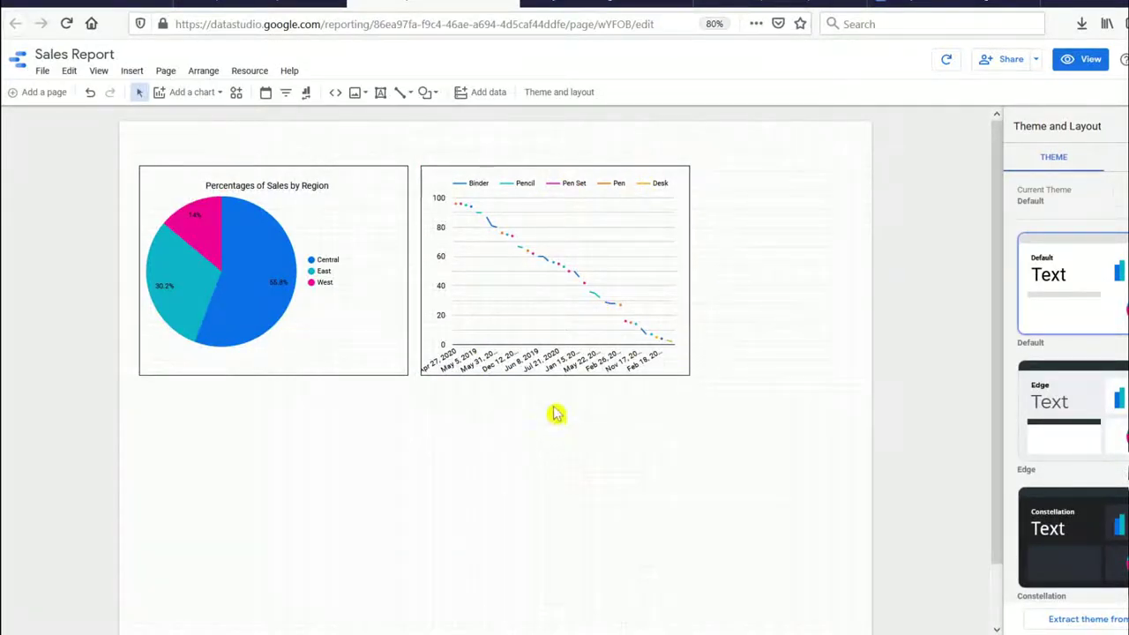
Step: Add a narrow text box reading 'Items sold on Daily Basis' above the line chart
click(578, 239)
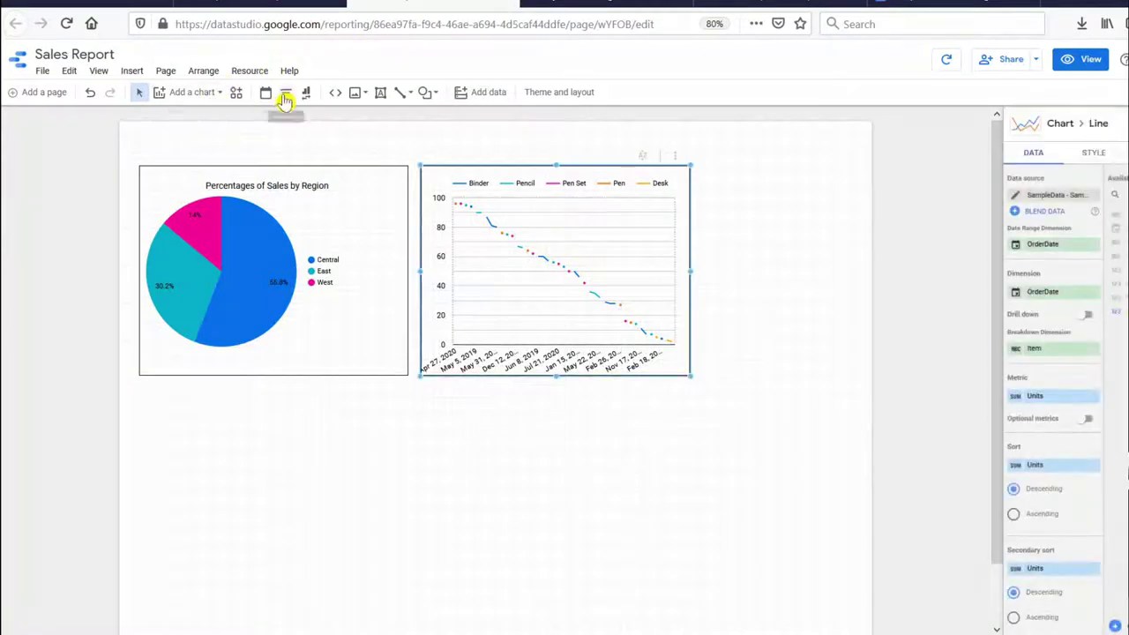
click(379, 94)
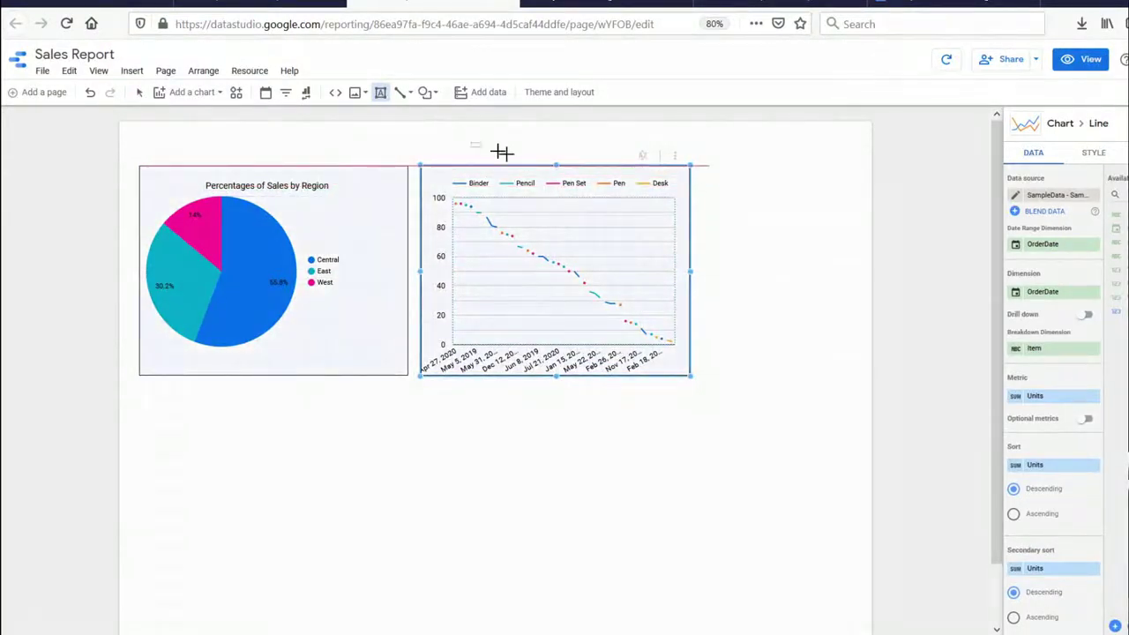
drag(500, 153, 641, 162)
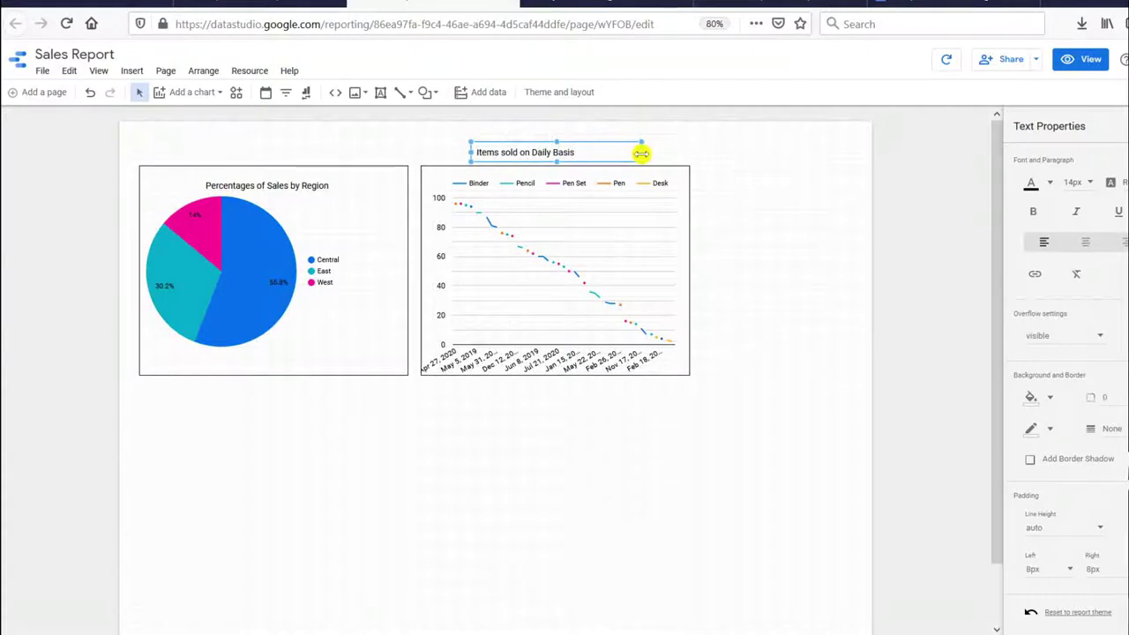
drag(641, 153, 596, 146)
click(744, 197)
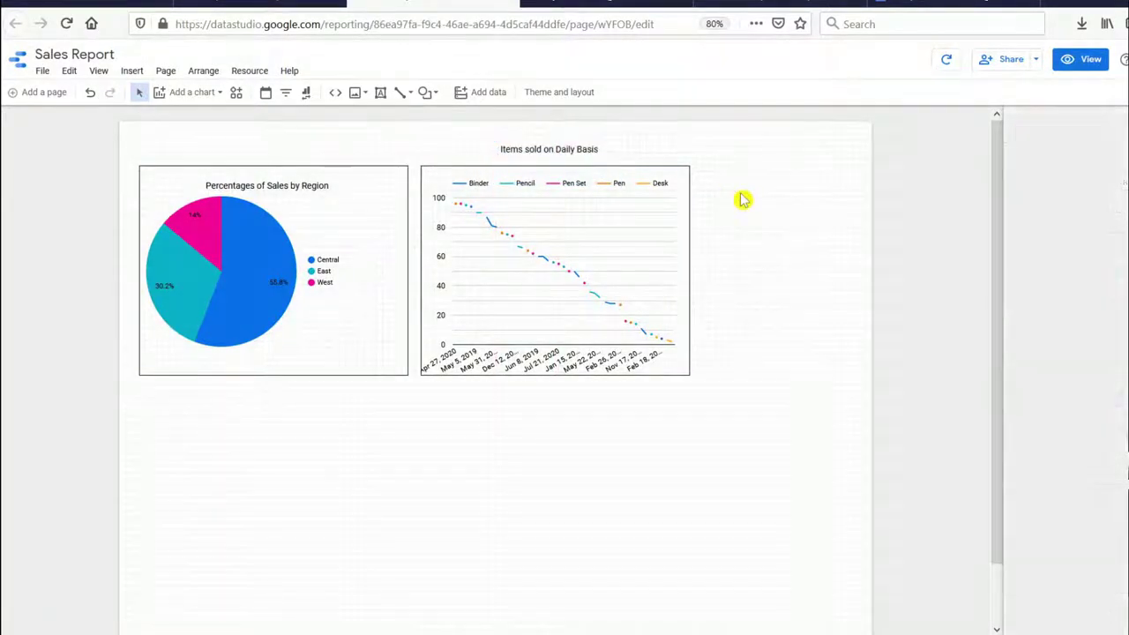
Step: Drag the 'Items sold on Daily Basis' title down onto the top of the line chart
click(688, 238)
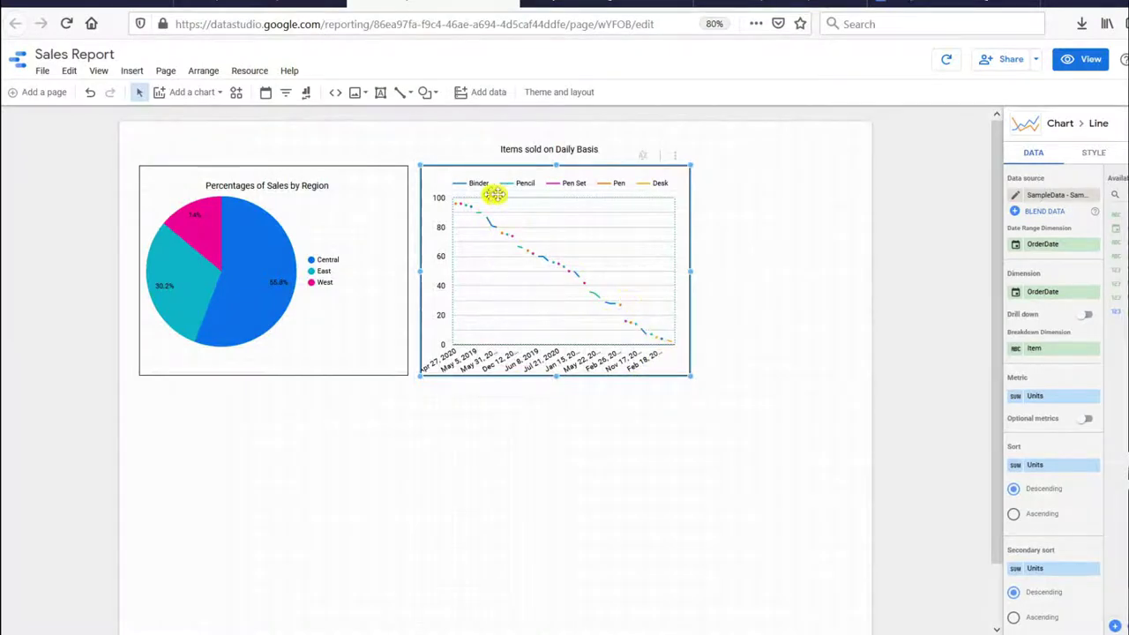
click(598, 152)
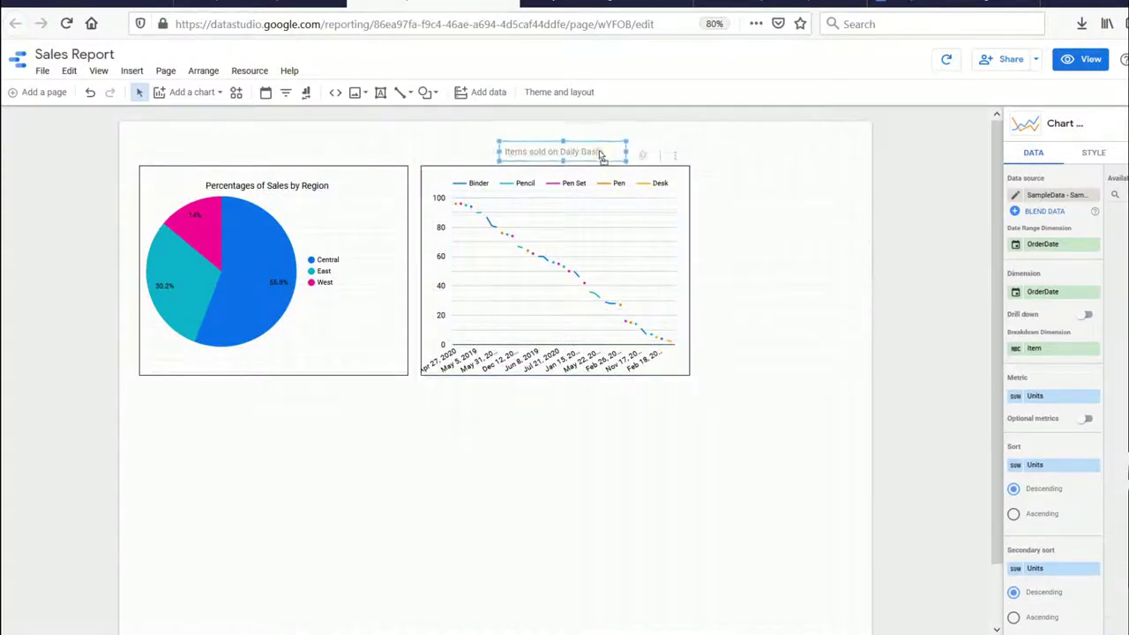
drag(600, 155, 601, 155)
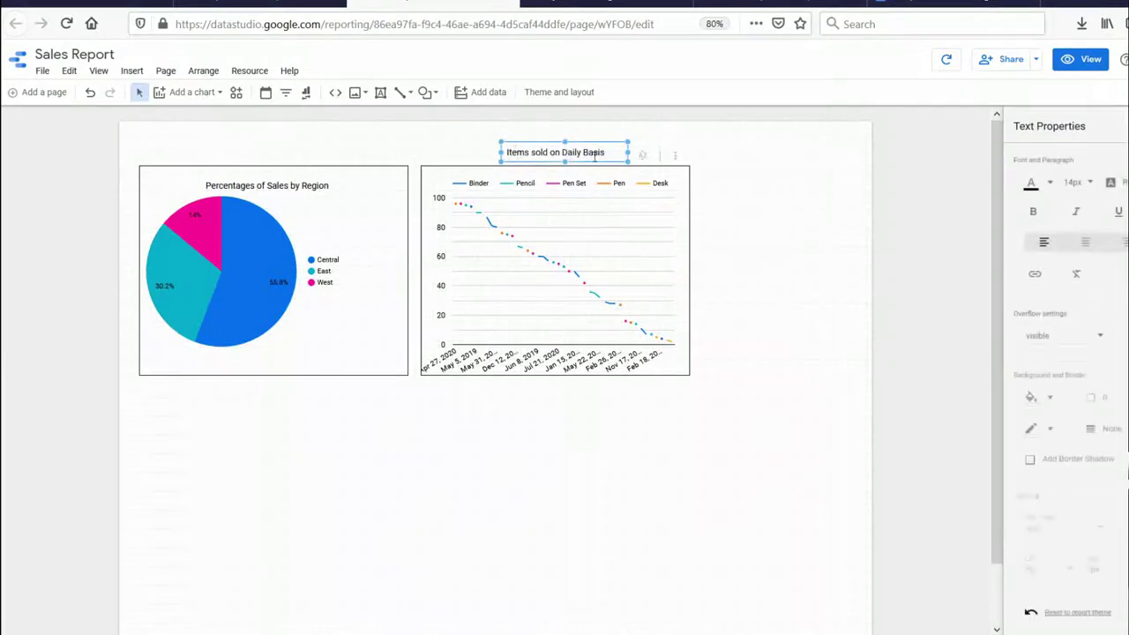
click(589, 161)
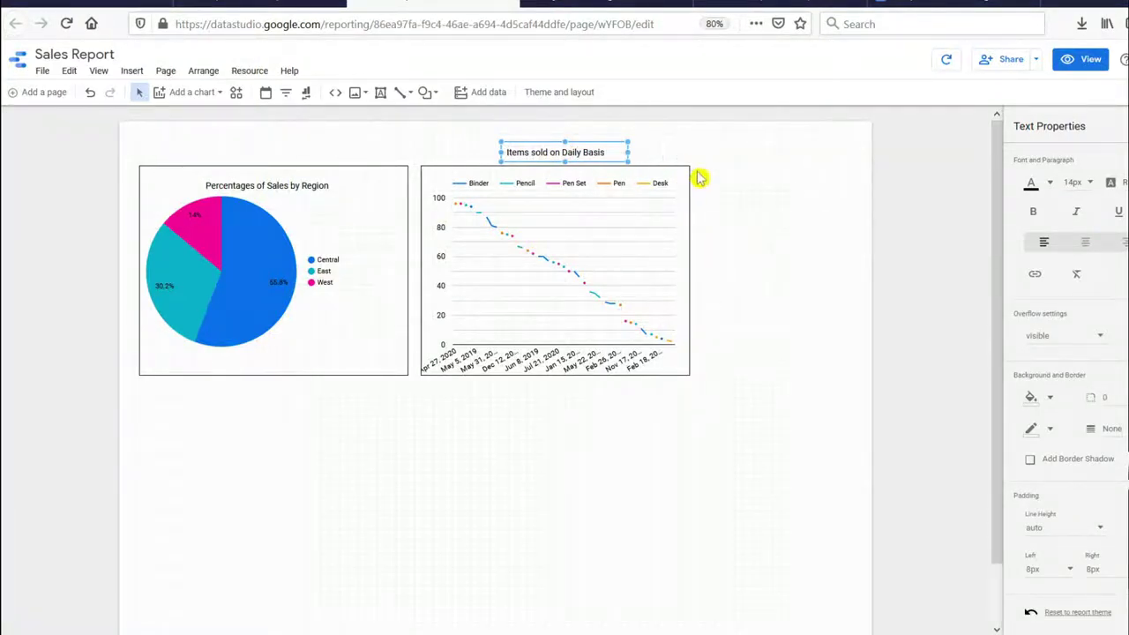
click(773, 206)
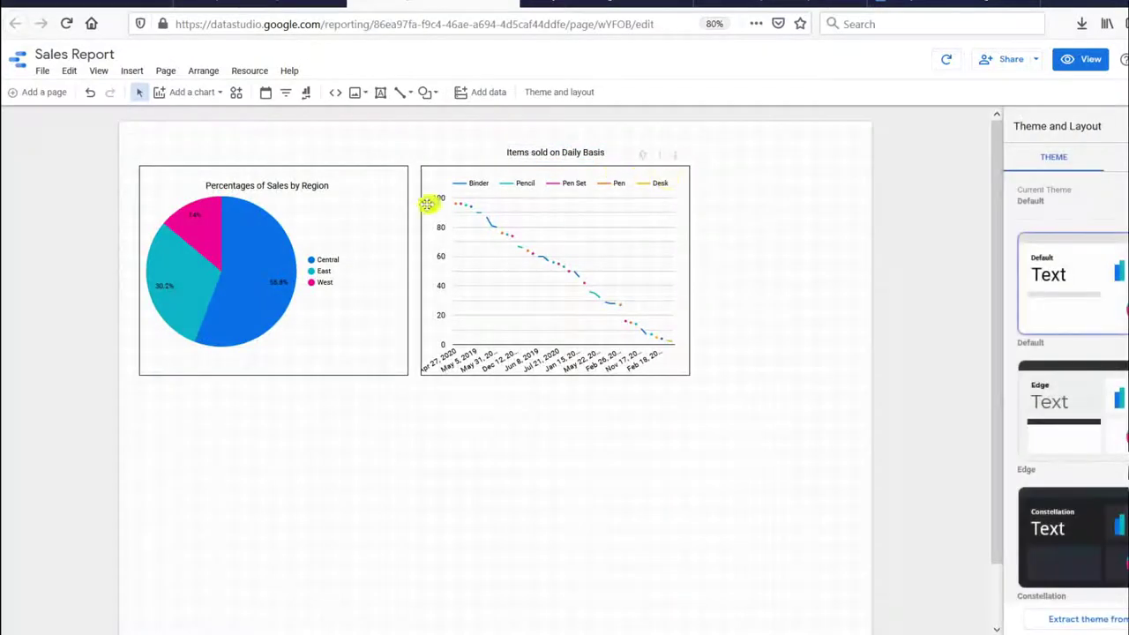
click(541, 157)
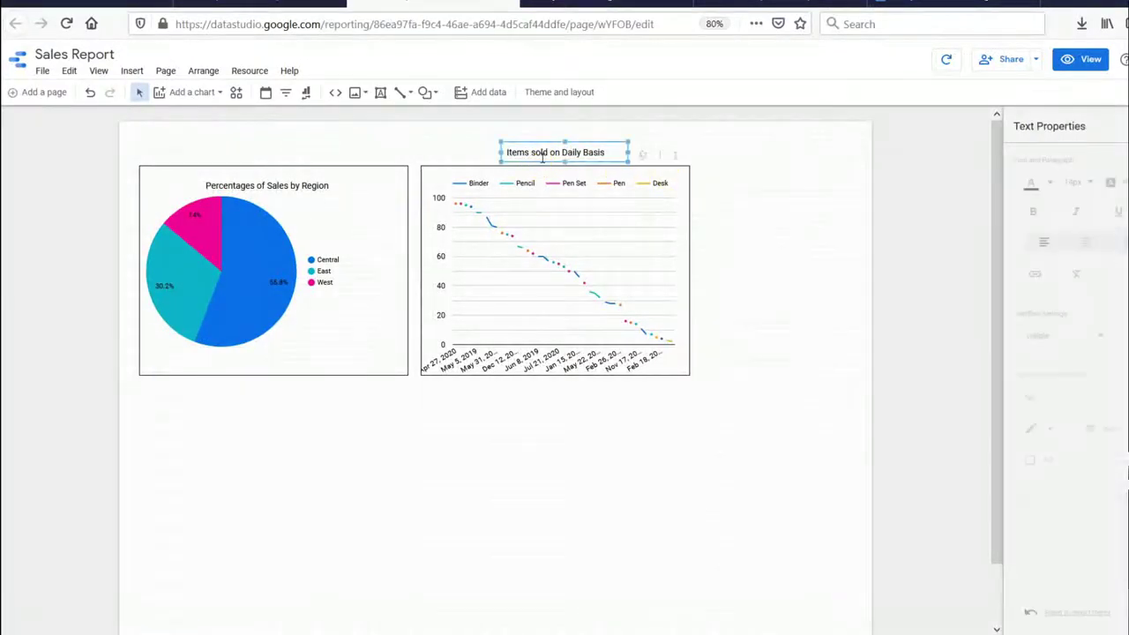
drag(541, 157, 542, 200)
click(791, 231)
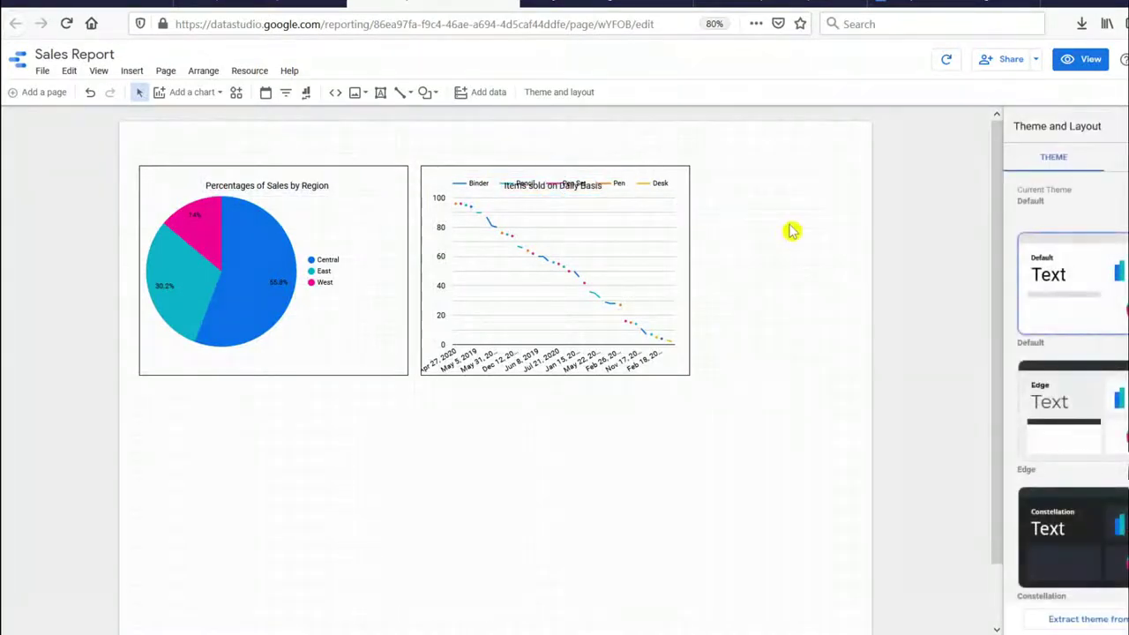
click(686, 249)
Step: Adjust the line chart's border colour and thickness in its Style settings
click(1097, 154)
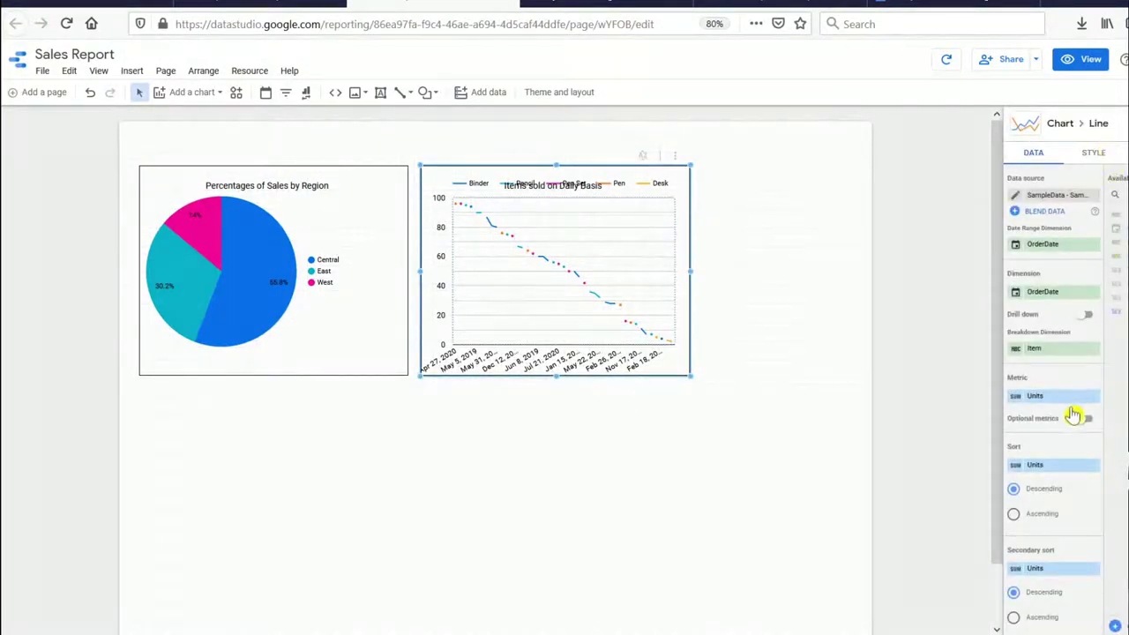
scroll(1074, 414, down, 10)
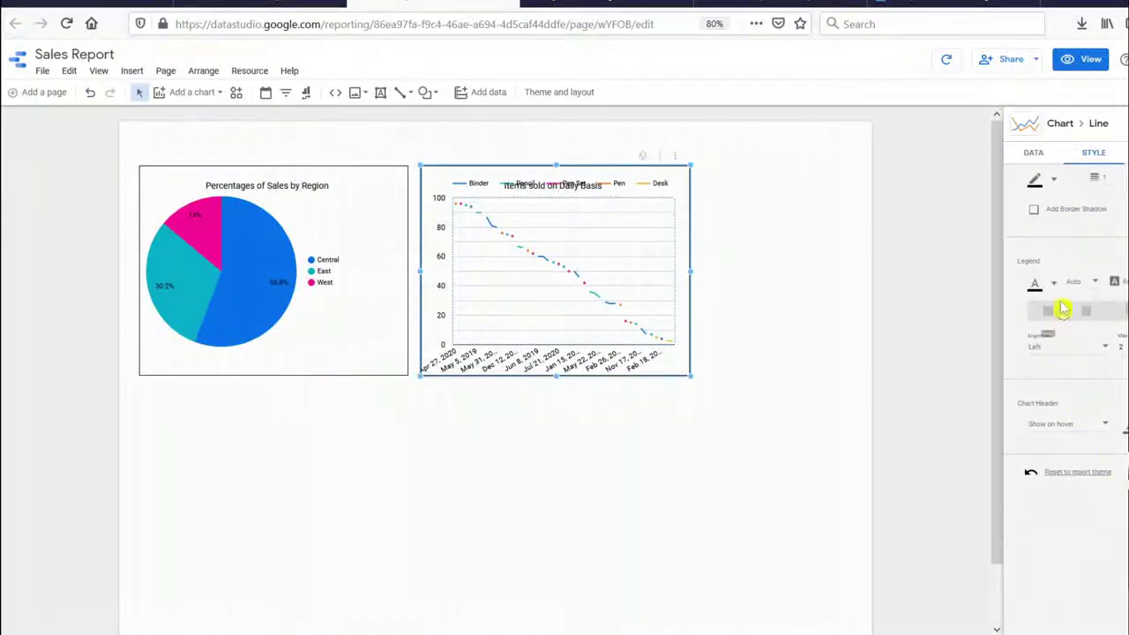
scroll(1049, 298, up, 3)
scroll(1046, 296, up, 1)
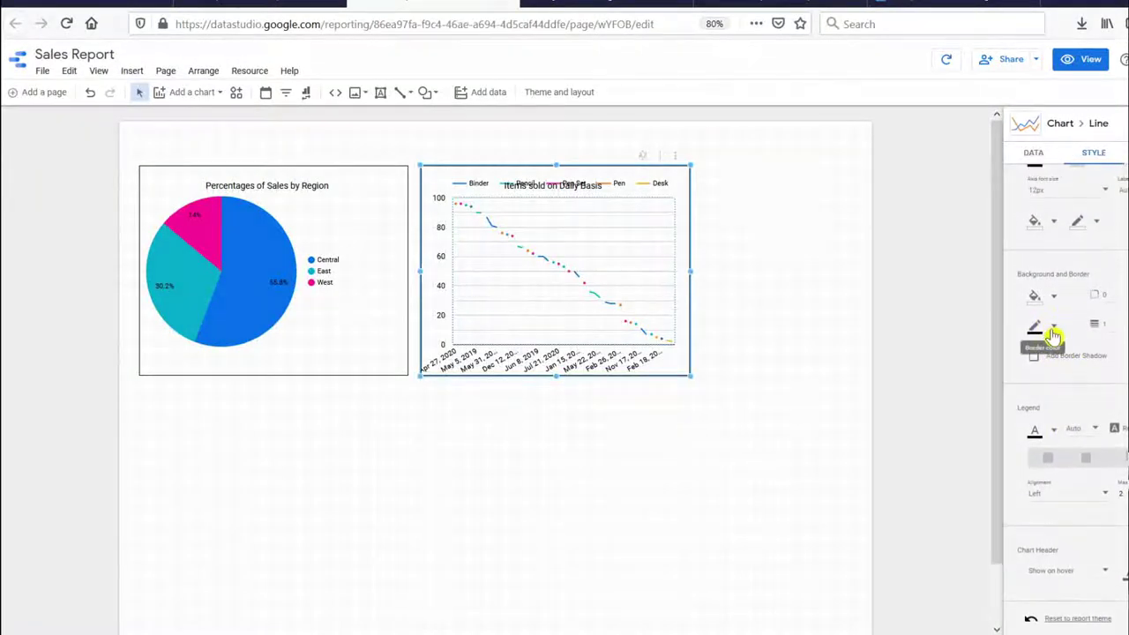
click(1053, 328)
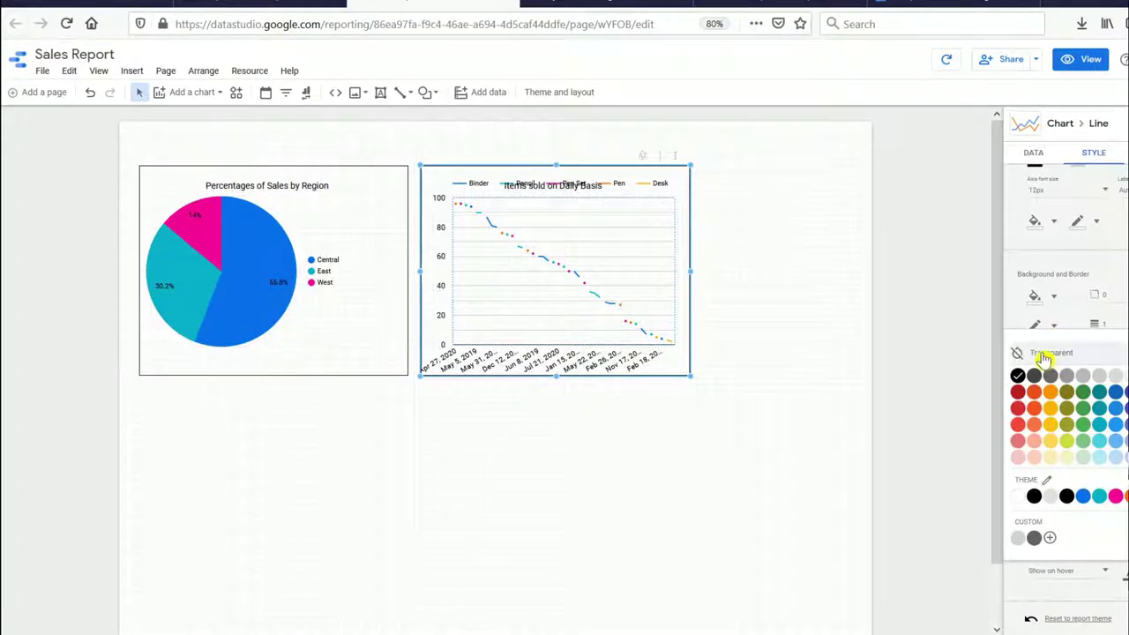
click(1094, 327)
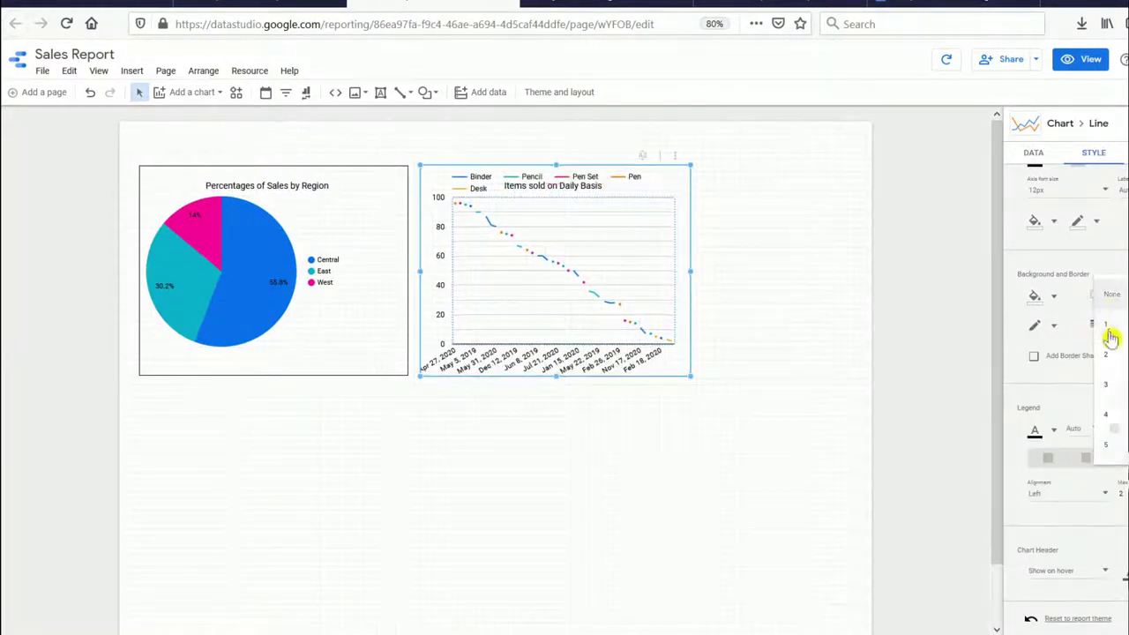
click(1110, 330)
Step: Shrink the line chart from its top-right corner so the legend sits below the title
click(769, 333)
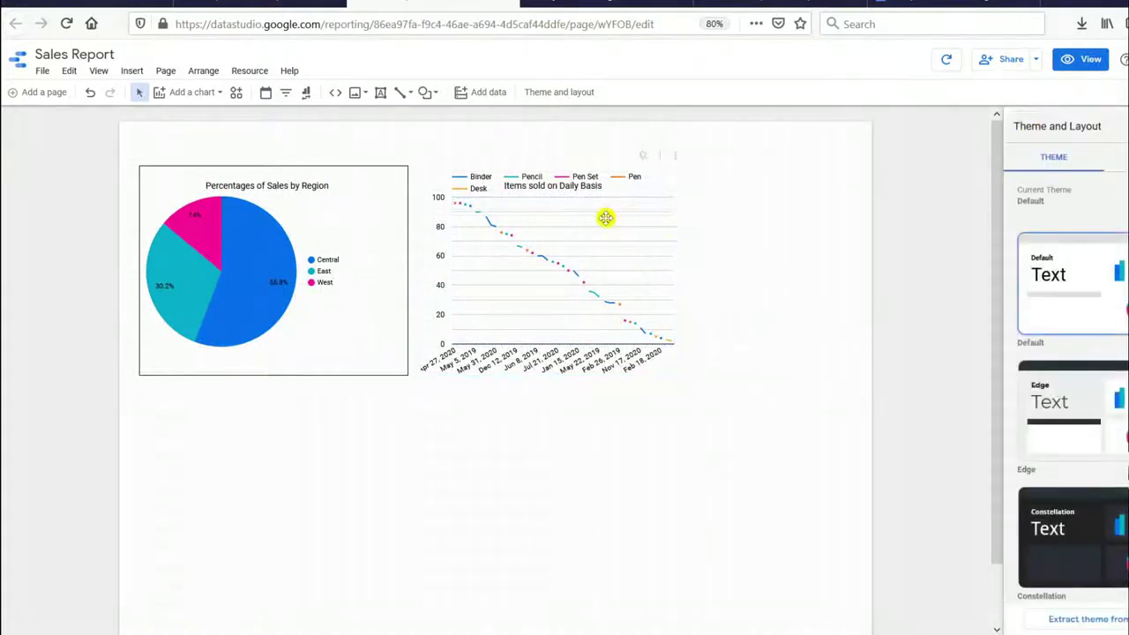
click(607, 217)
drag(688, 164, 678, 195)
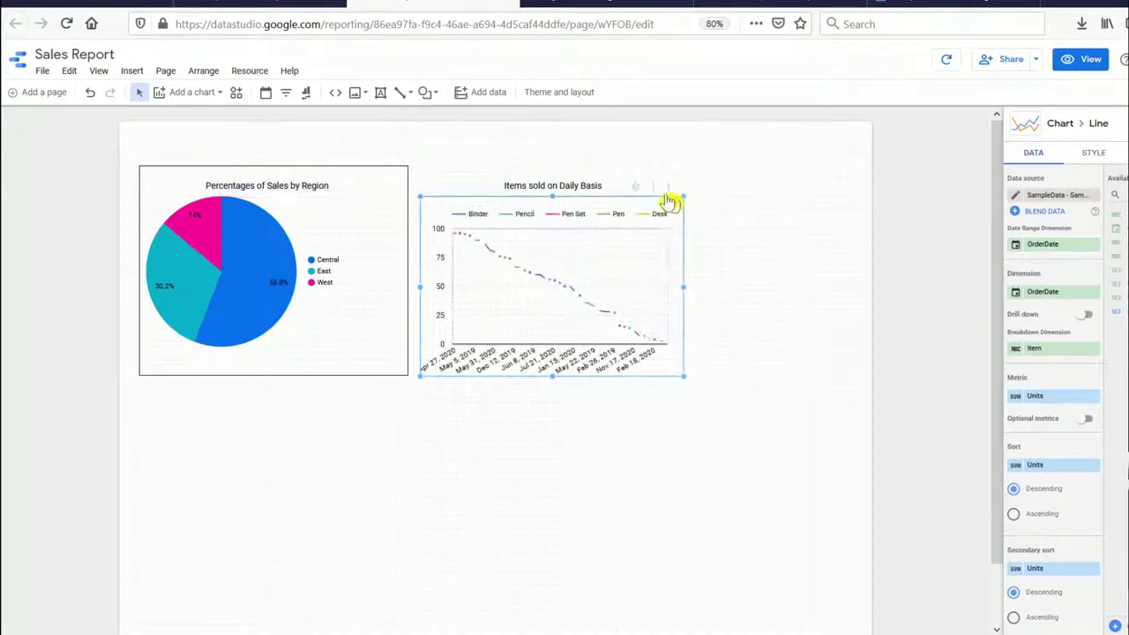
click(598, 184)
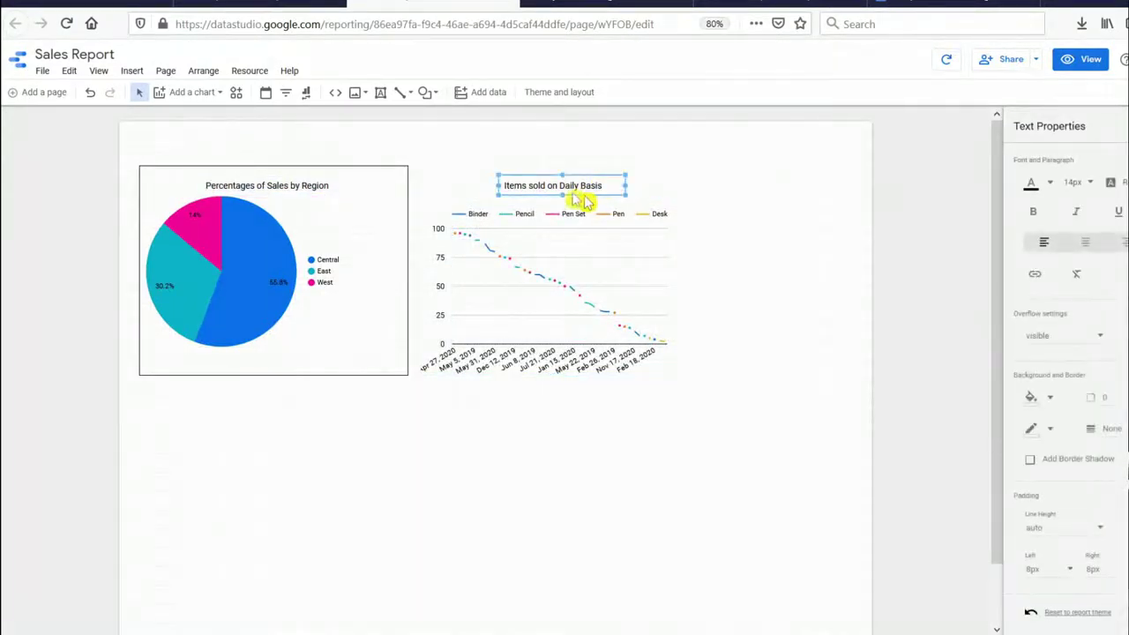
click(416, 144)
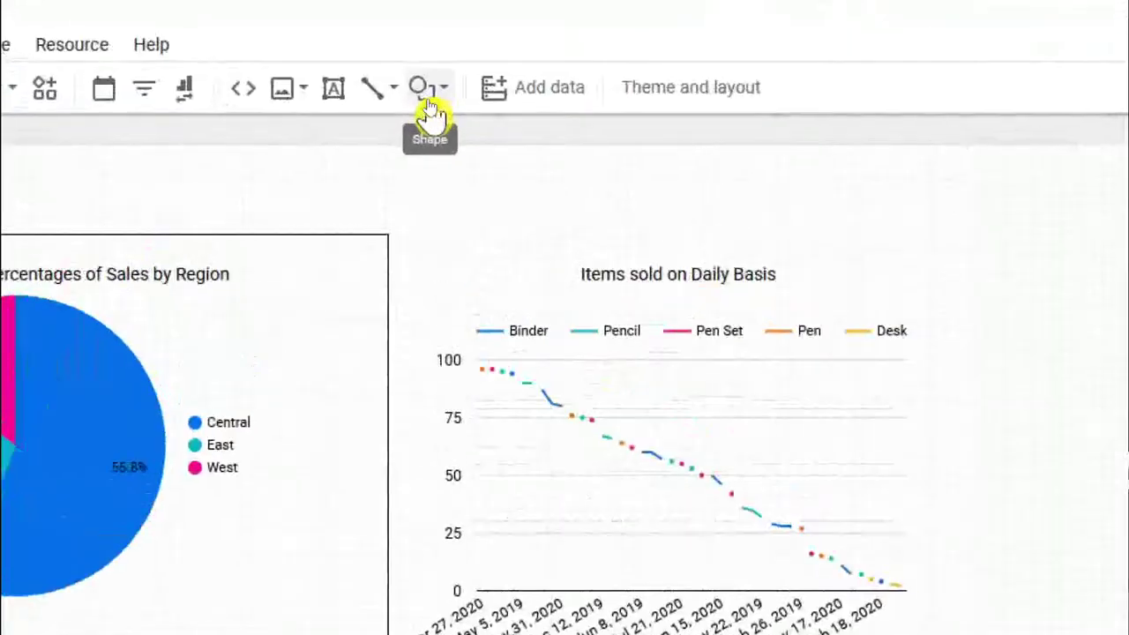
Step: Draw a rectangle around the line chart with transparent fill and a black border
click(430, 104)
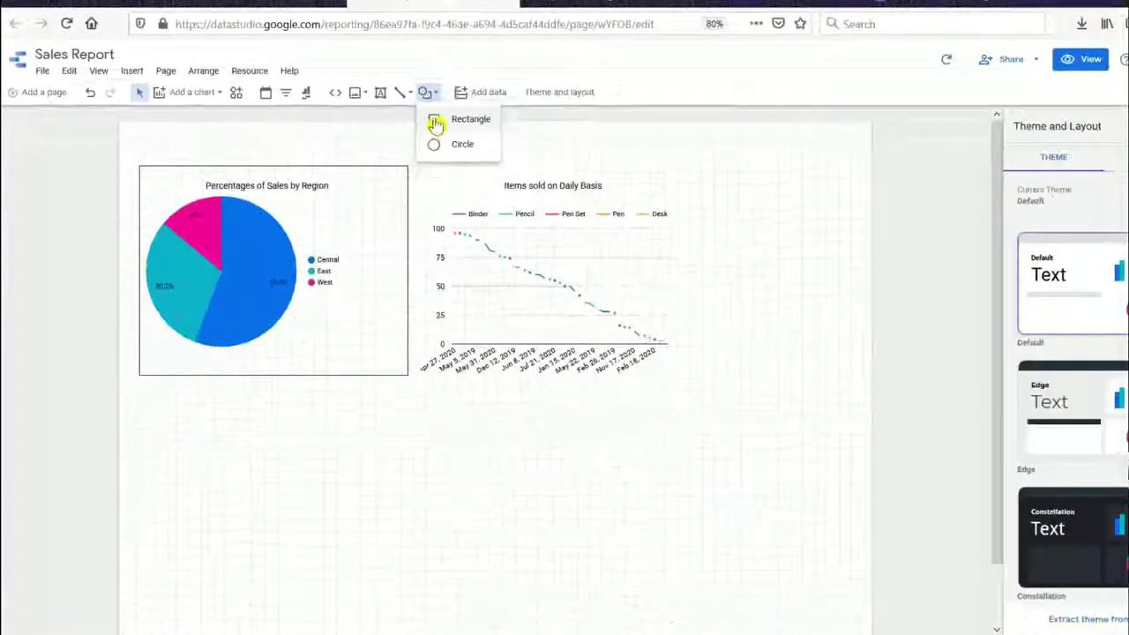
click(441, 146)
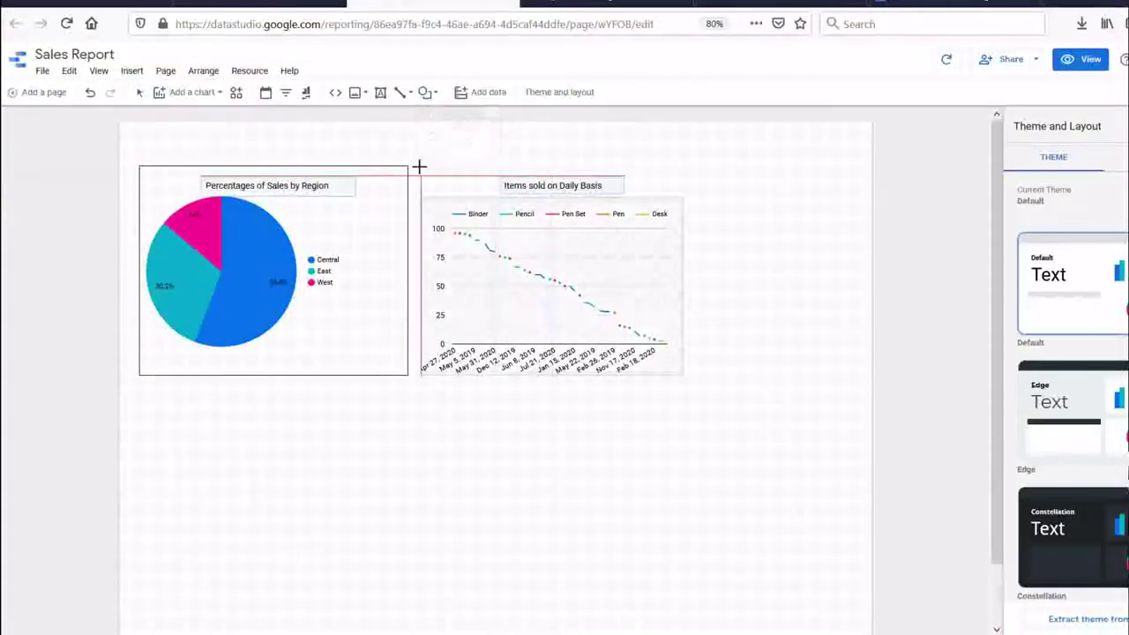
drag(416, 165, 680, 381)
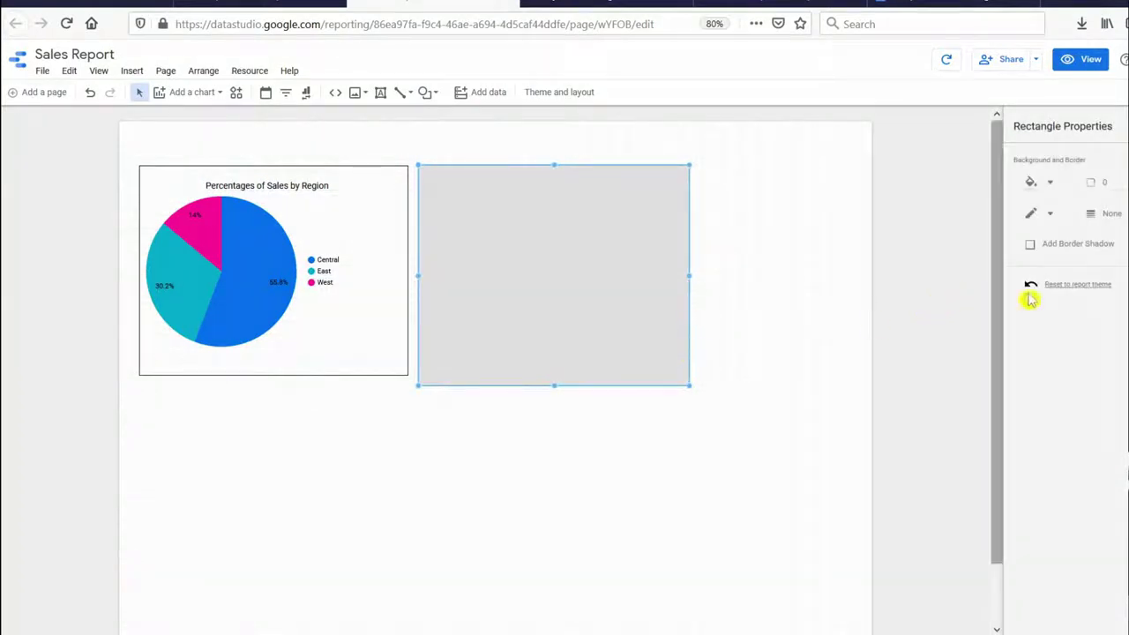
click(1050, 185)
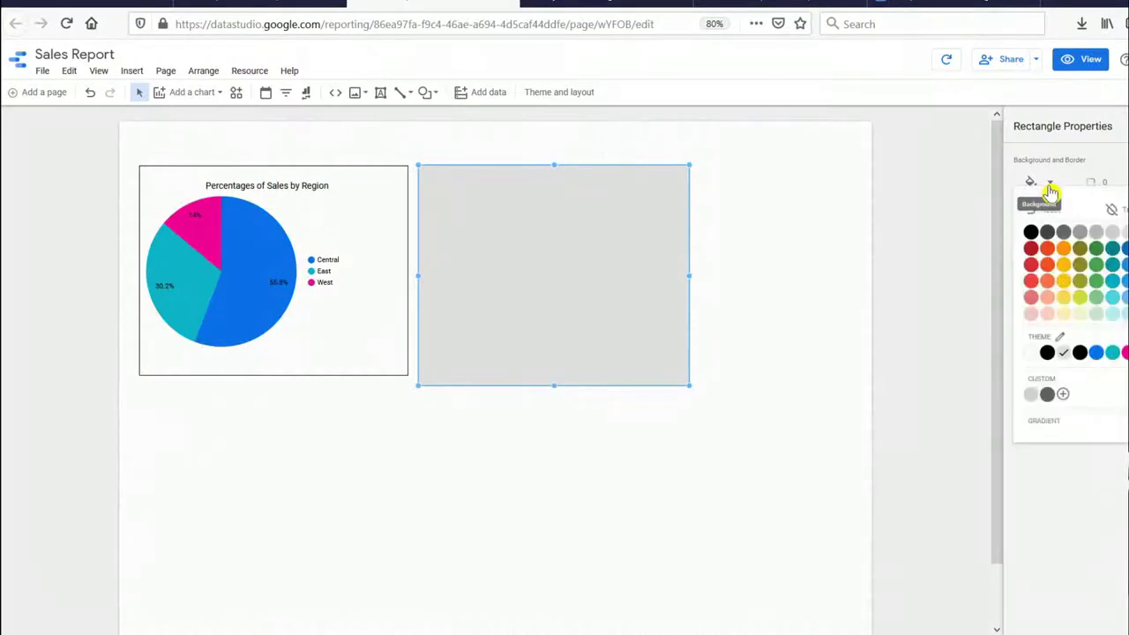
click(1111, 209)
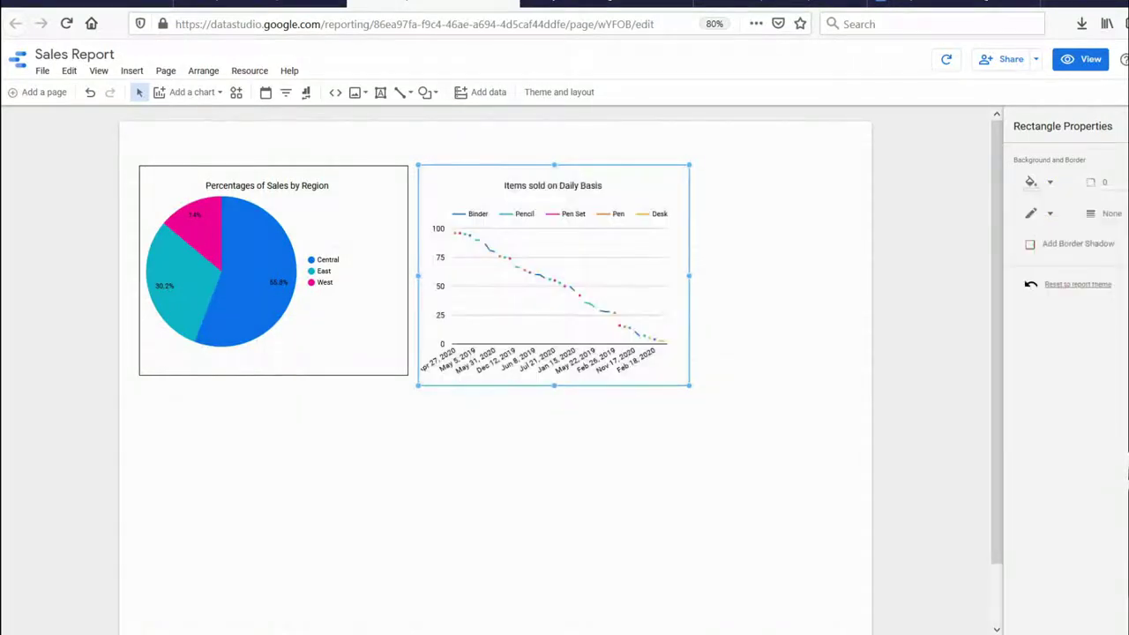
click(1050, 217)
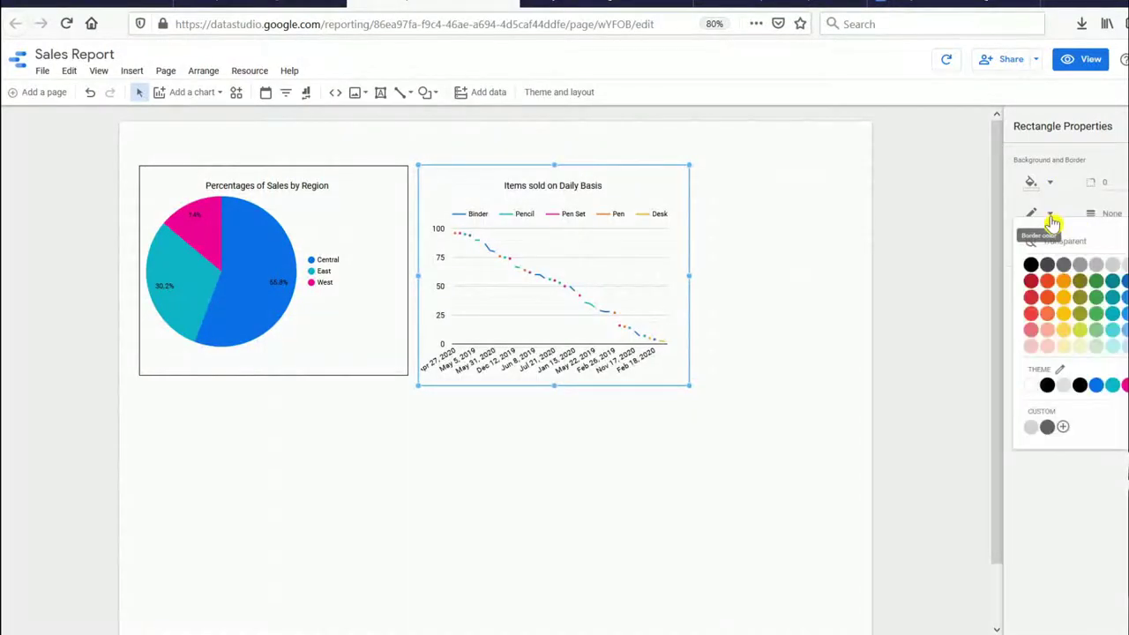
click(1032, 267)
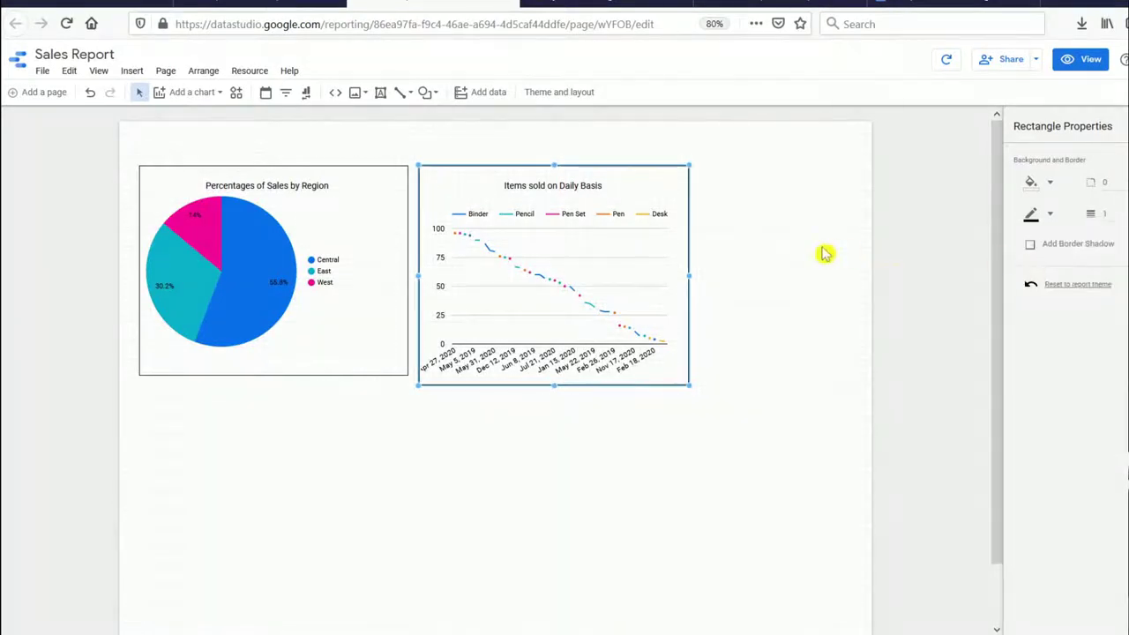
click(767, 298)
click(503, 336)
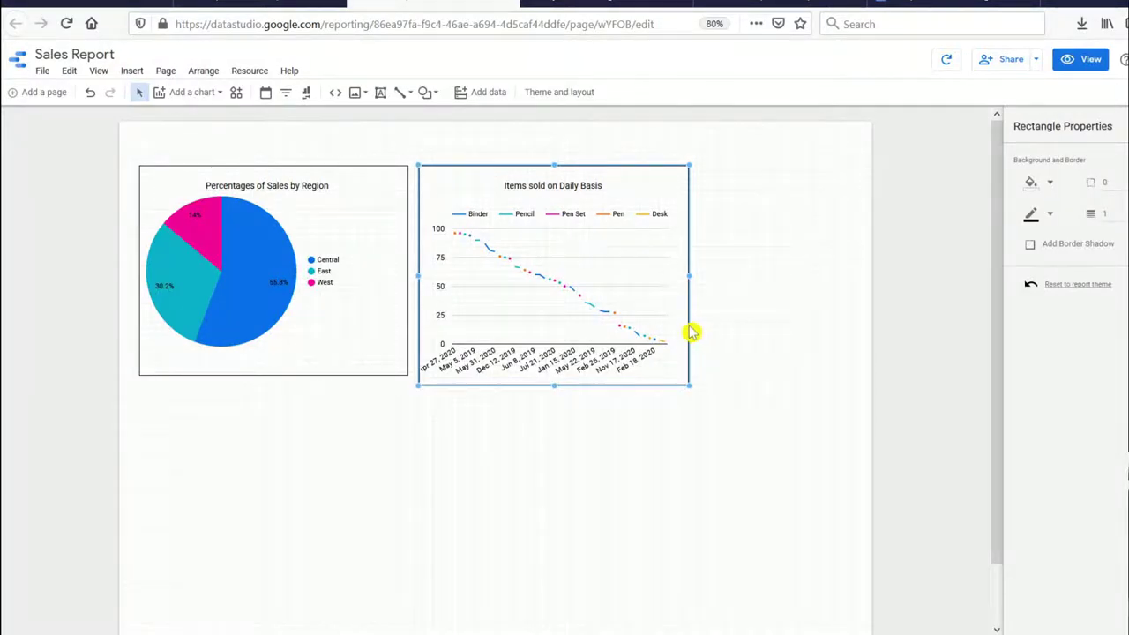
click(684, 282)
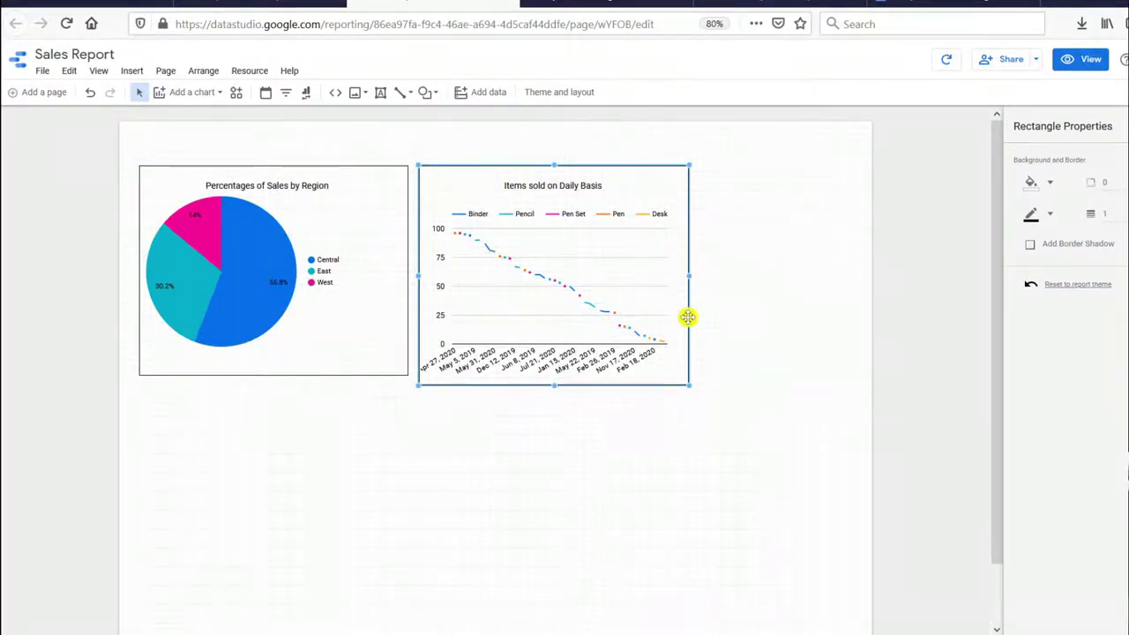
Step: Send the bordered rectangle to the back, behind the line chart
right_click(687, 317)
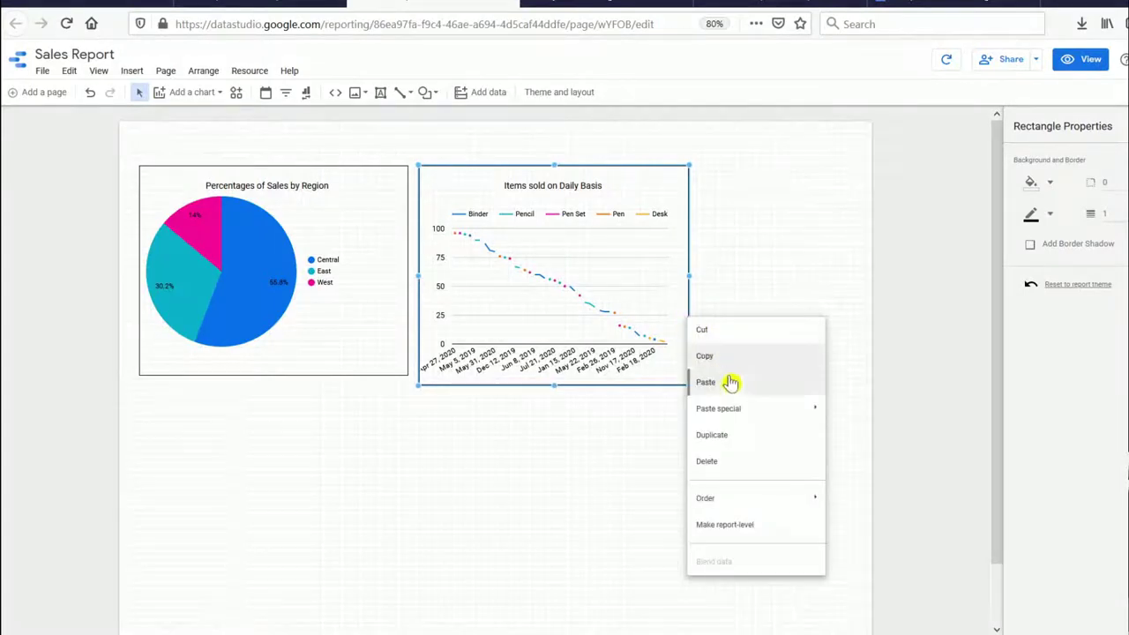
mouse_move(755, 504)
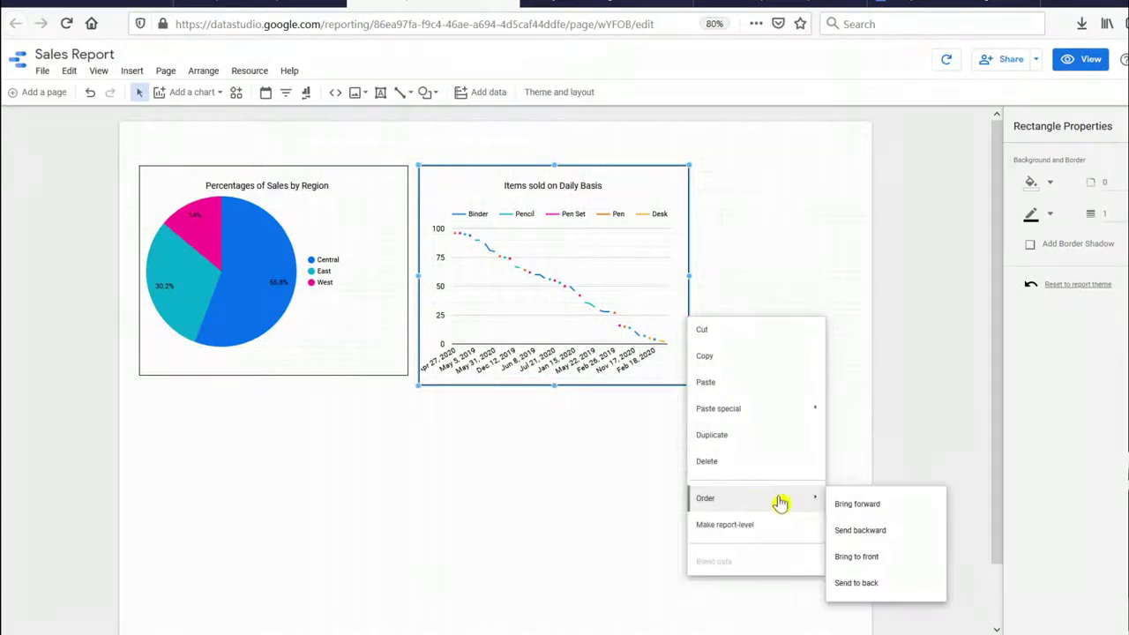
click(868, 587)
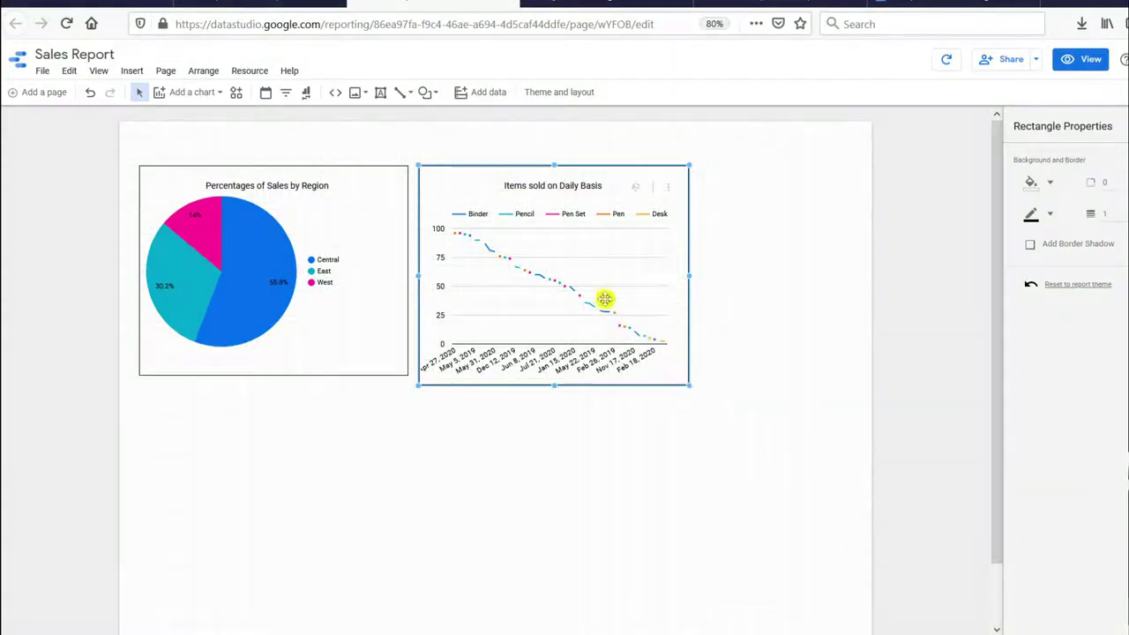
click(713, 280)
Step: Raise the rectangle's bottom edge slightly and shrink the line chart to fit inside it
click(527, 308)
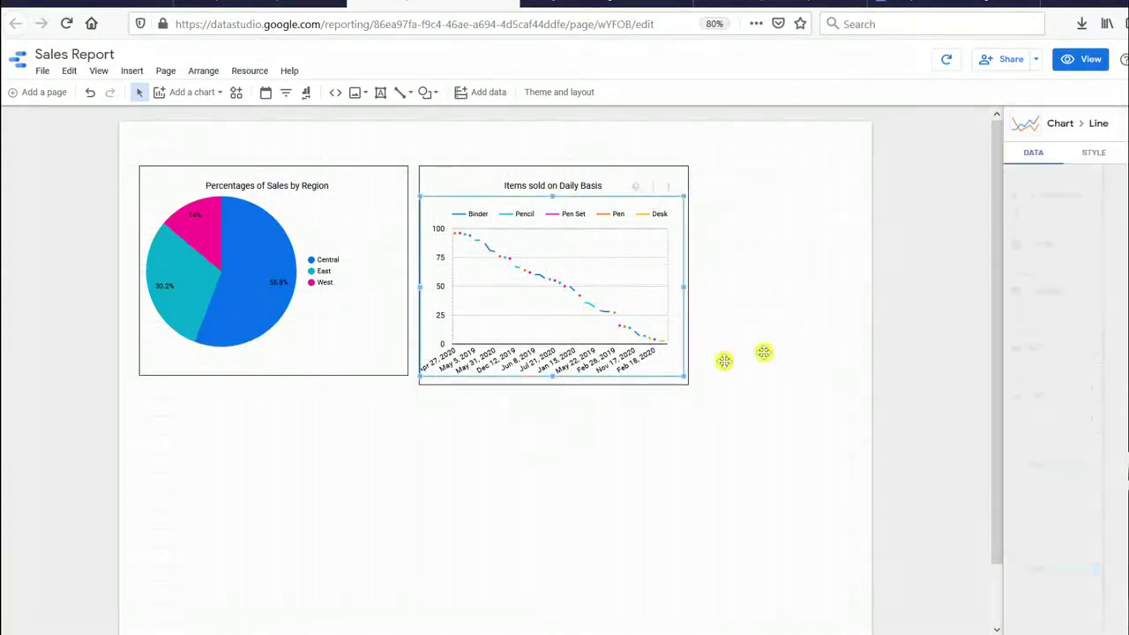
click(744, 315)
click(554, 385)
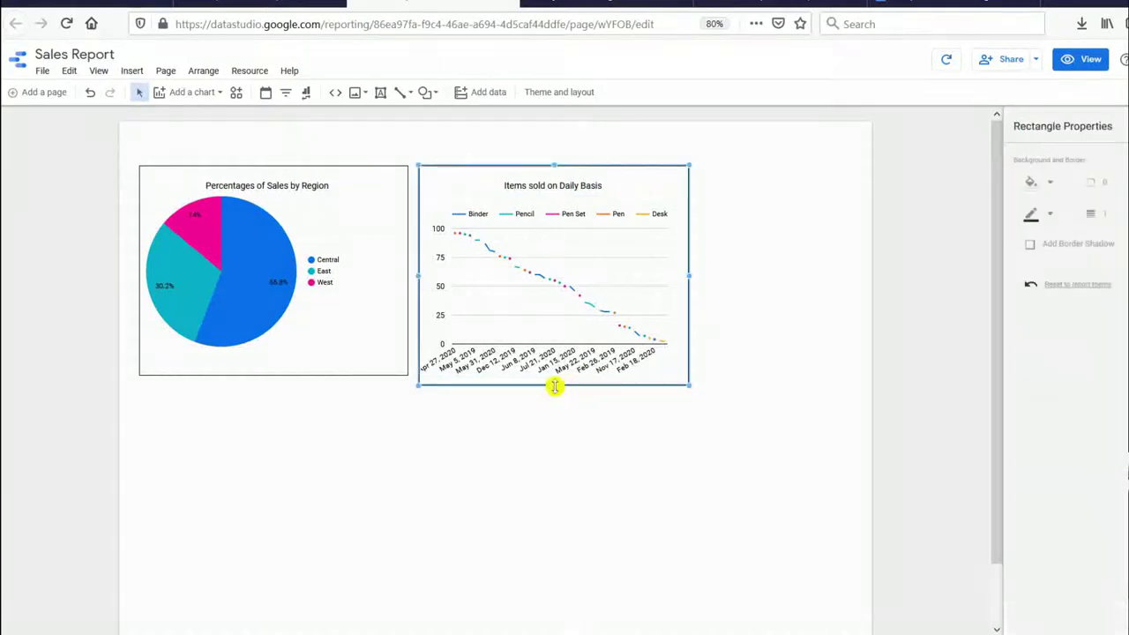
drag(554, 385, 543, 374)
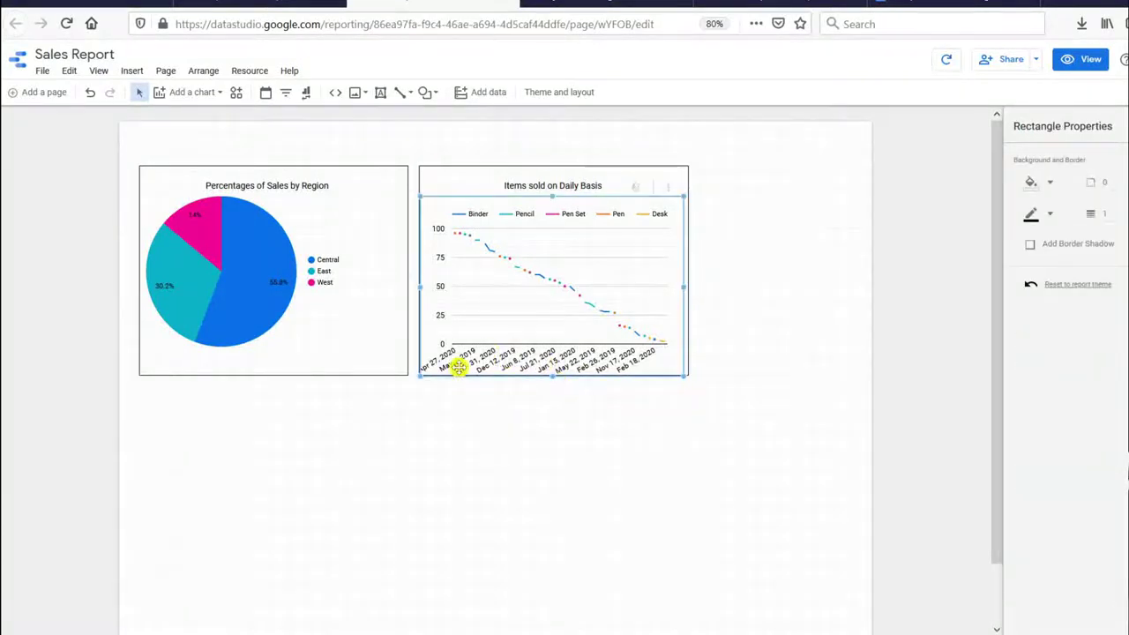
click(424, 377)
drag(424, 378, 428, 368)
click(719, 362)
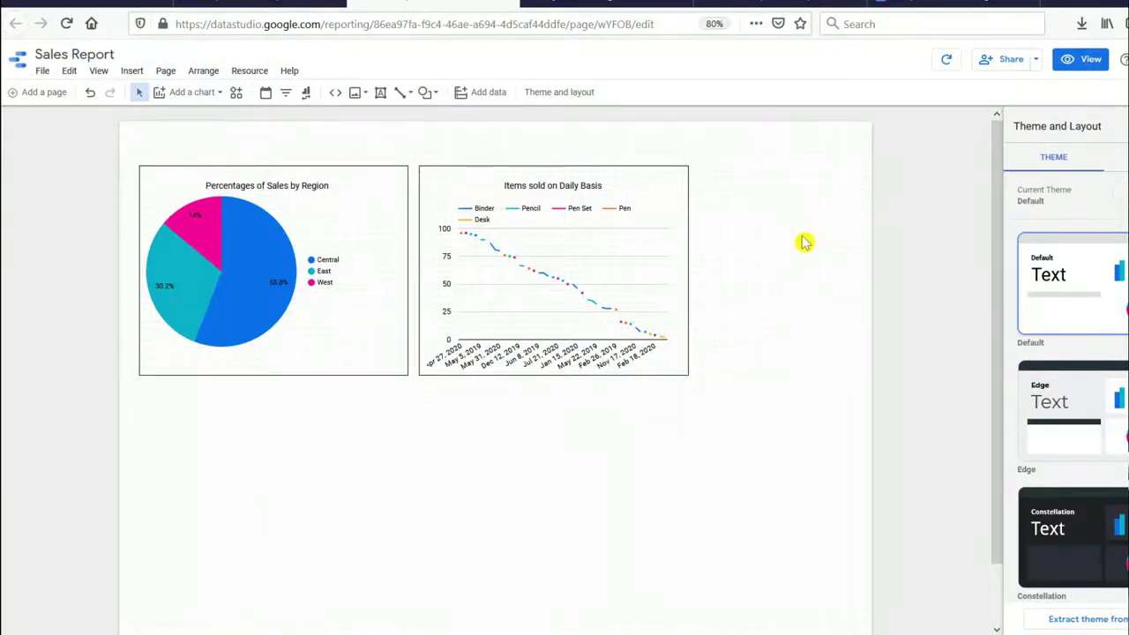
Step: Preview the Sales Report in view mode, scrolling to check both framed charts
click(1084, 62)
click(1085, 63)
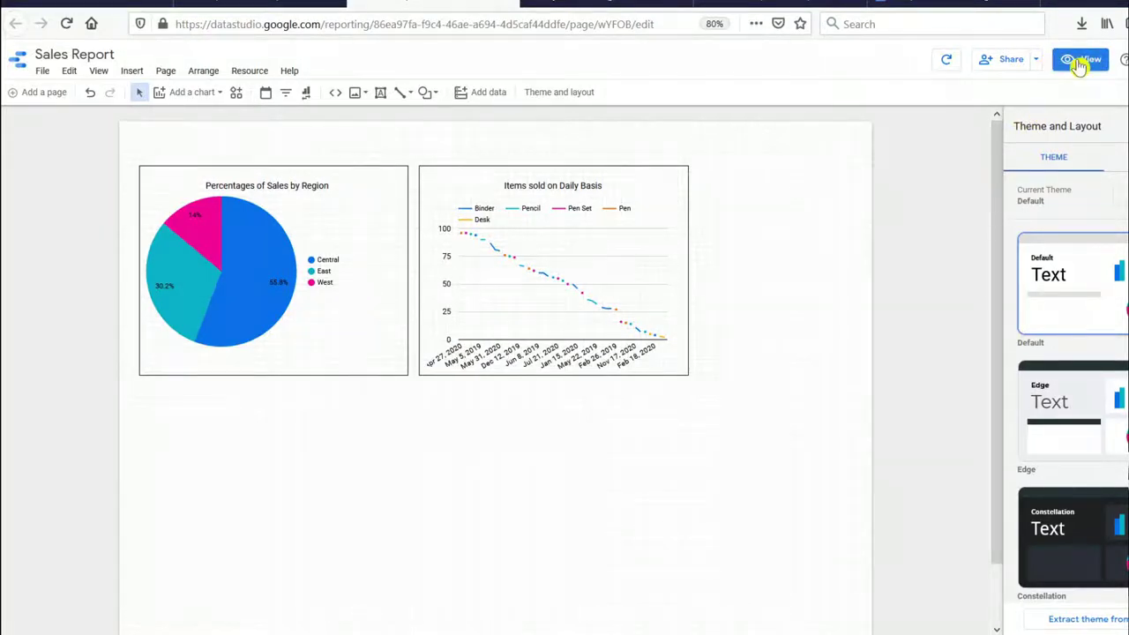
click(1077, 65)
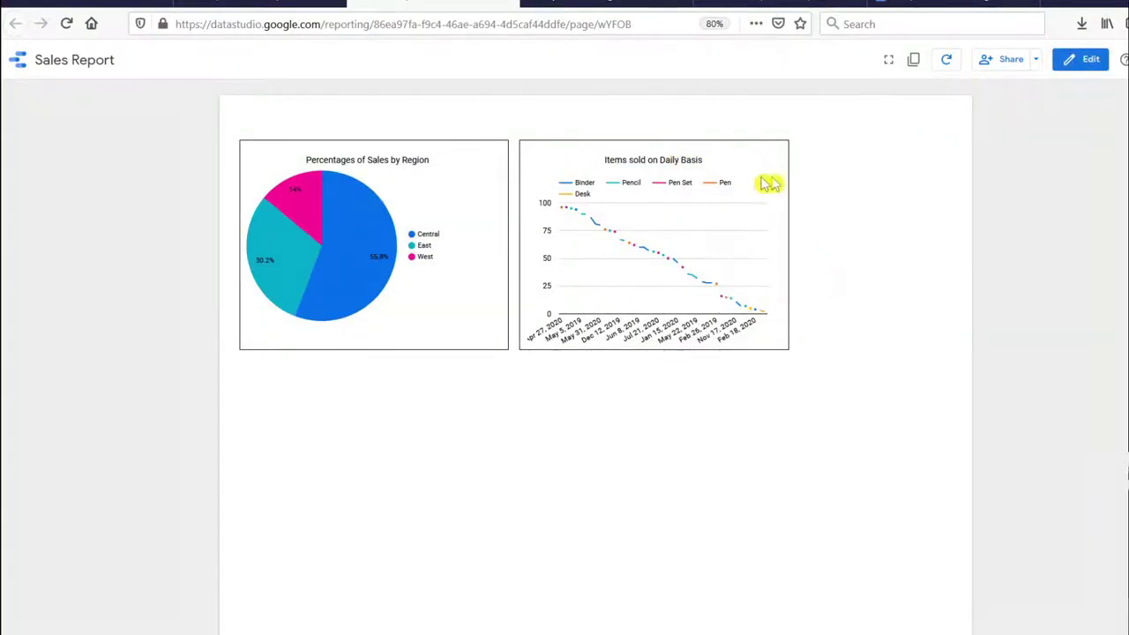
scroll(656, 424, down, 2)
scroll(657, 426, up, 2)
scroll(655, 423, down, 2)
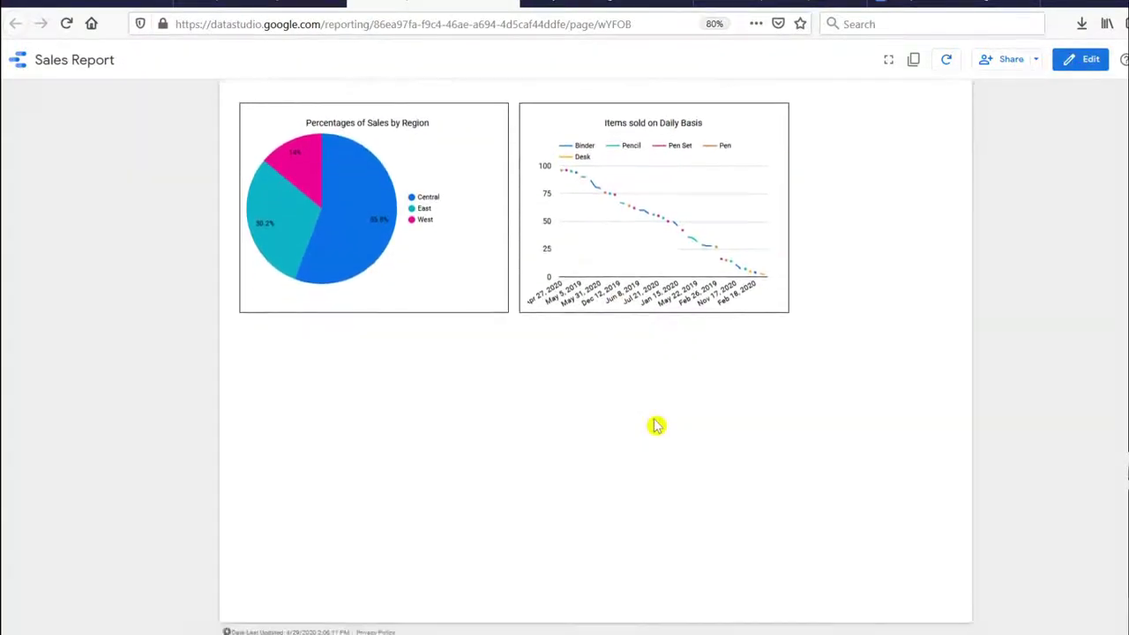
scroll(655, 423, up, 2)
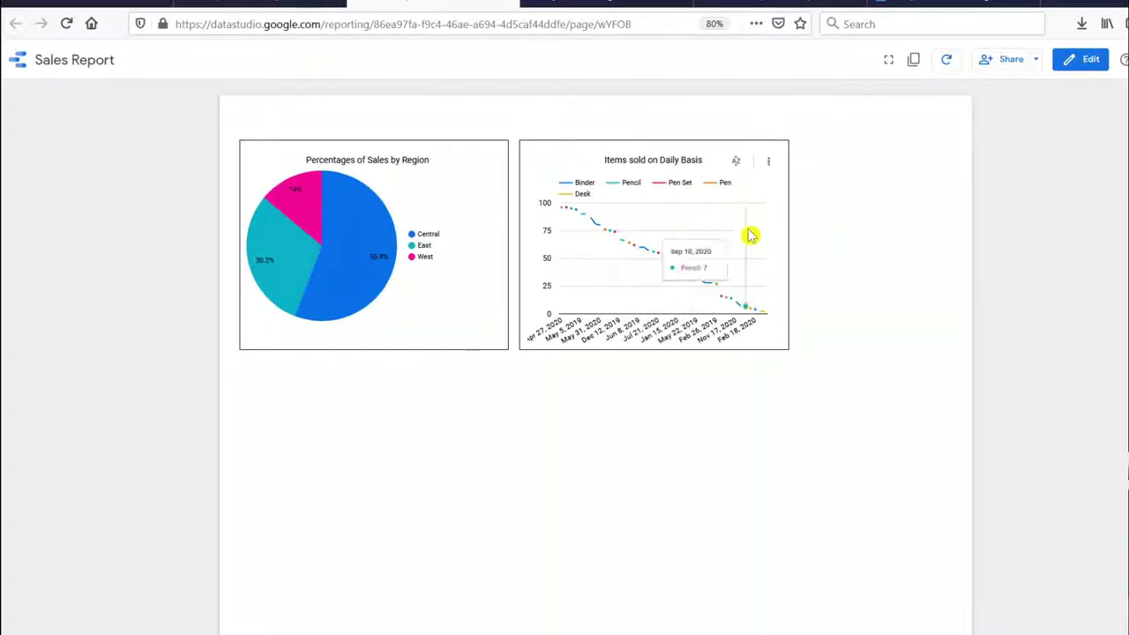
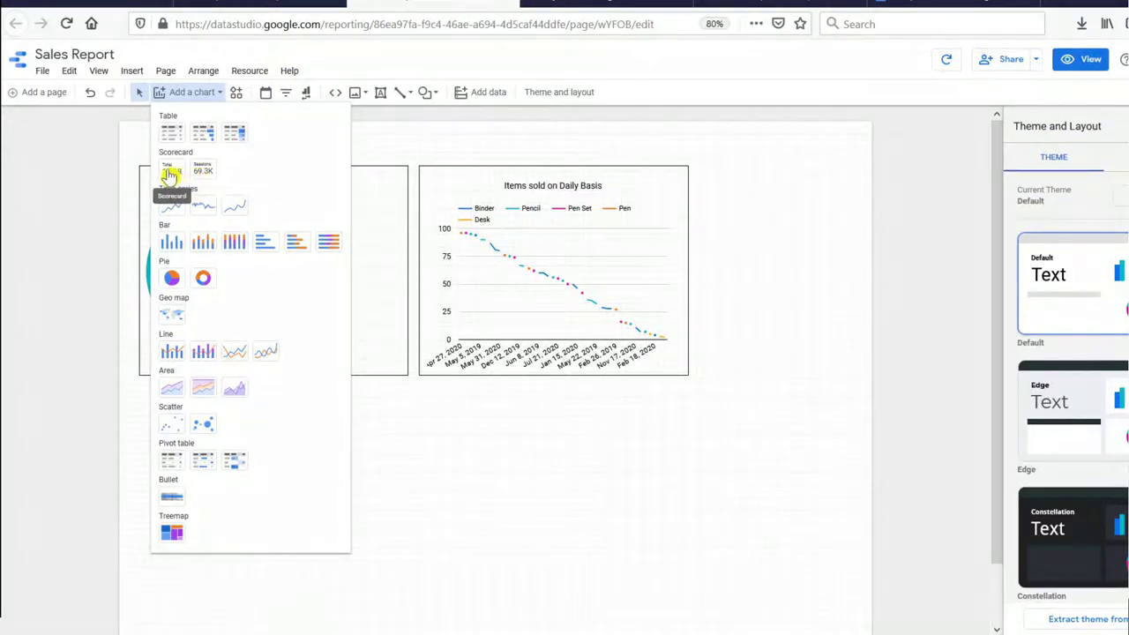
Step: Place a scorecard showing 2,121 Units to the right of the line chart
click(173, 175)
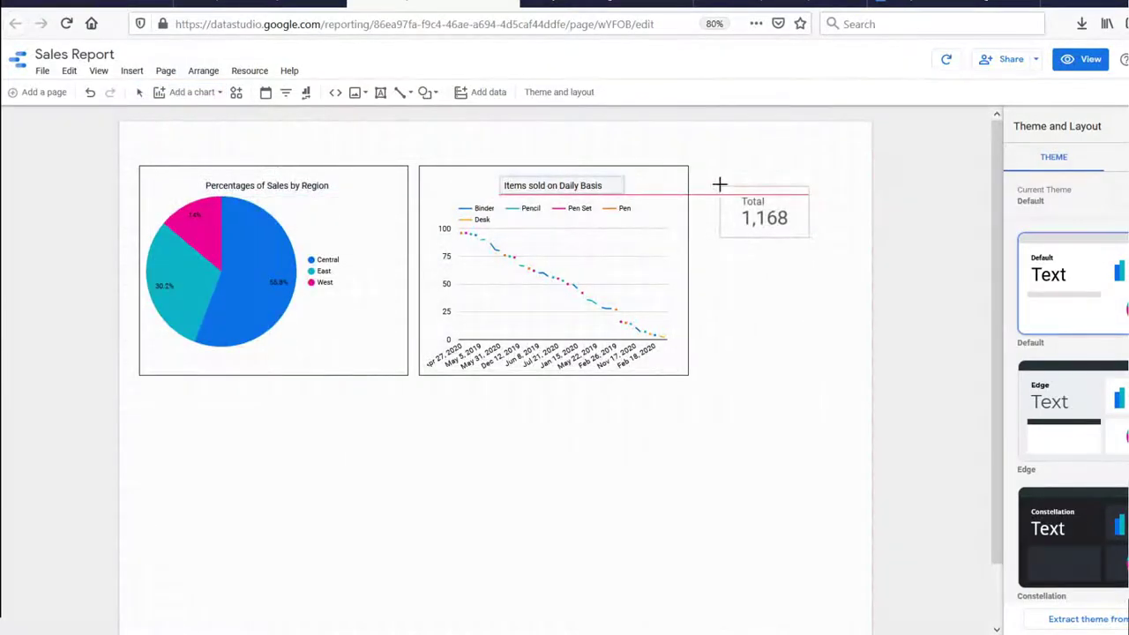
click(720, 184)
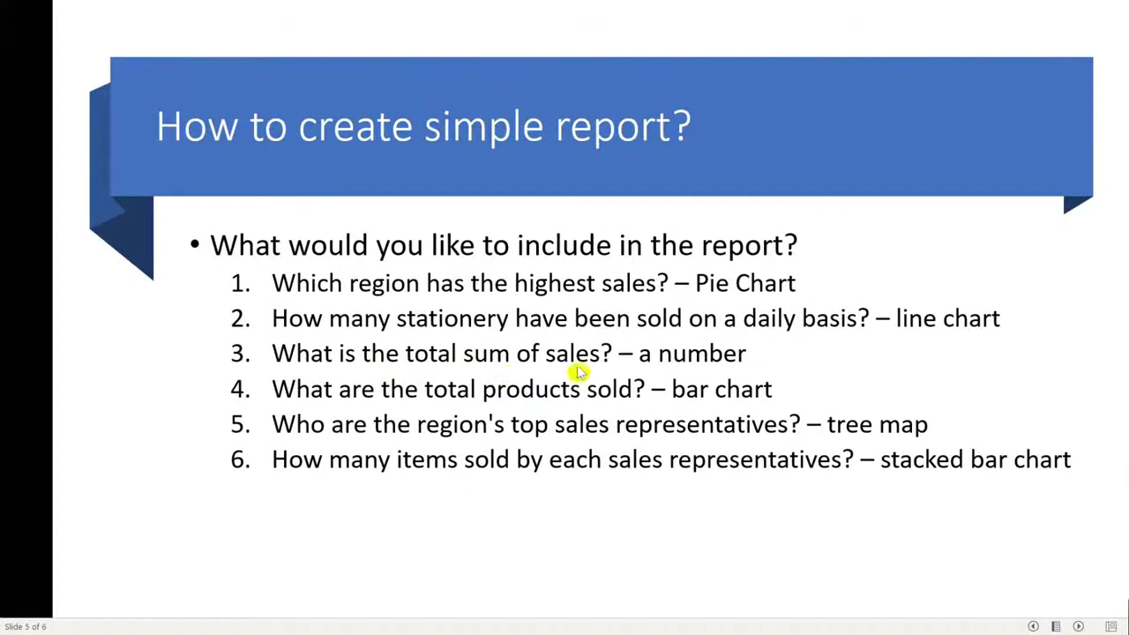
key(alt+Tab)
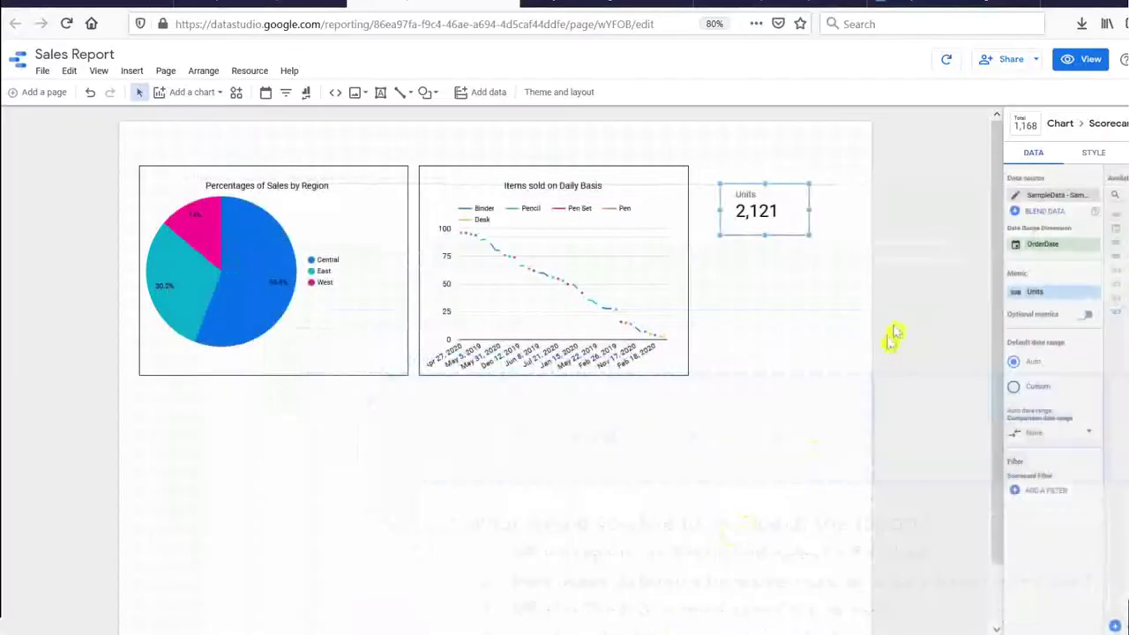
Step: Switch the scorecard's metric from Units to Total, showing 19,627.88
click(1089, 293)
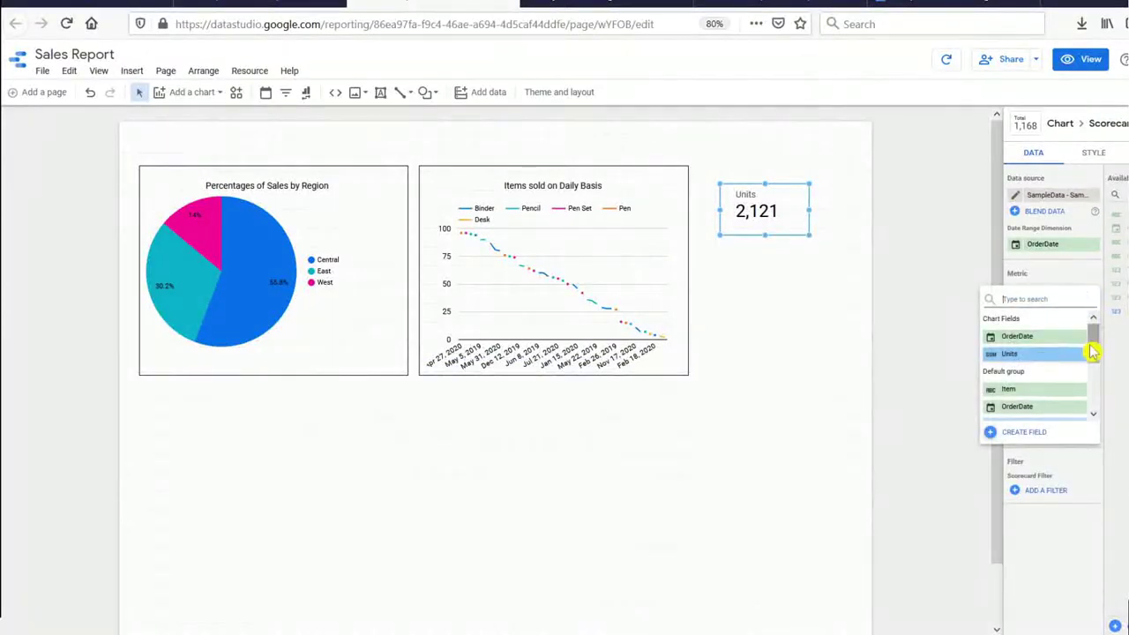
drag(1093, 347, 1093, 393)
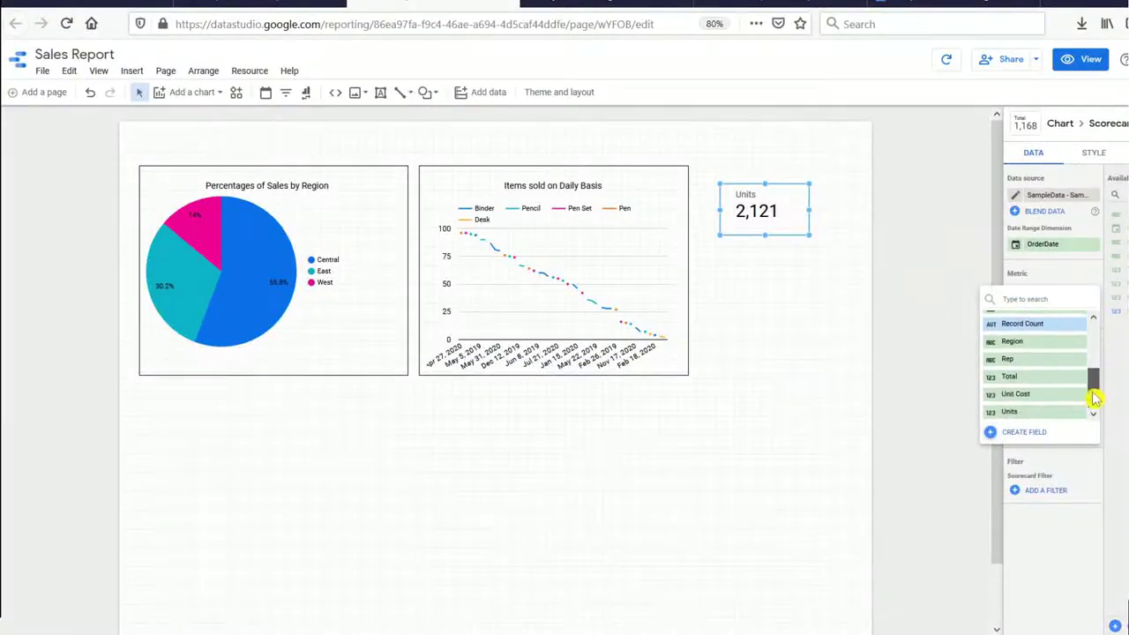
click(1038, 379)
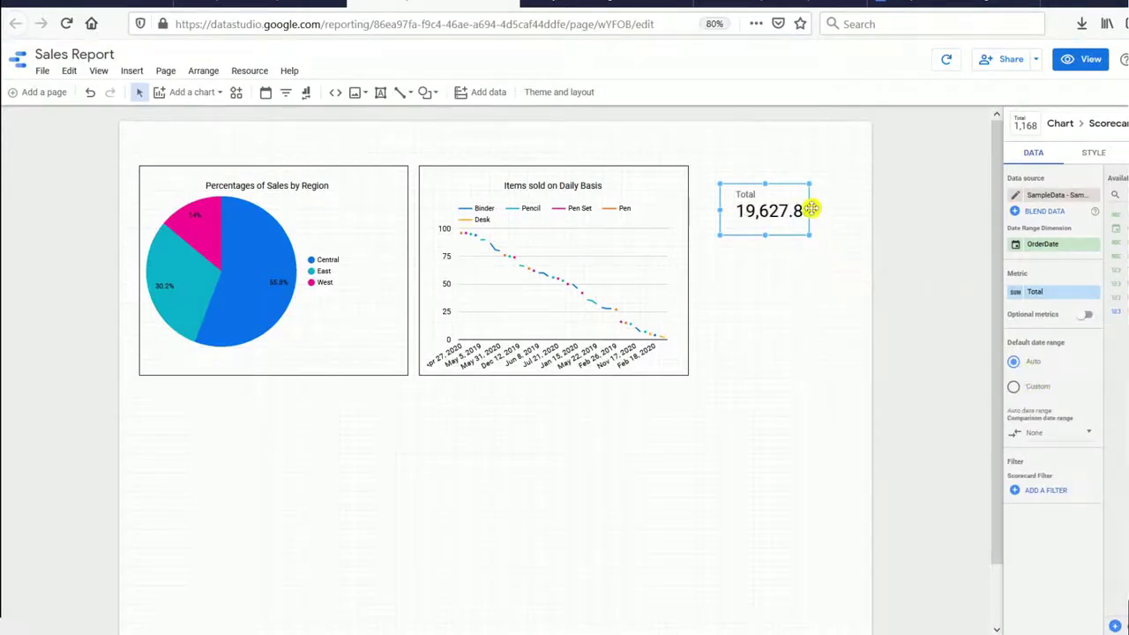
Step: Widen the scorecard so the full 19,627.88 figure fits
drag(807, 210, 830, 234)
key(ctrl+a)
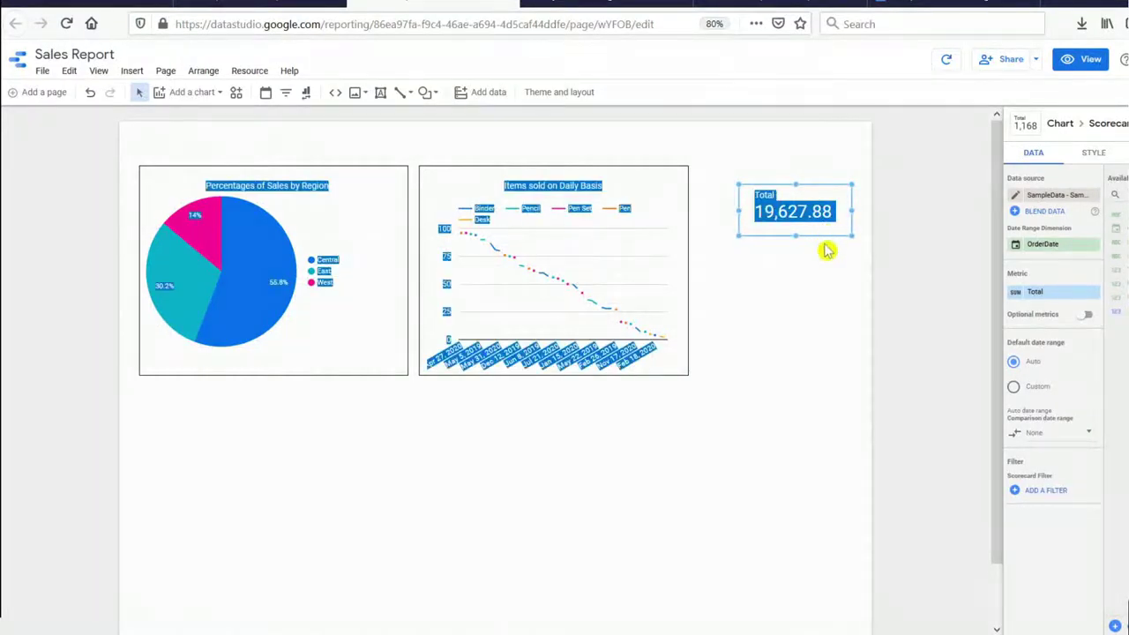
click(826, 247)
click(822, 227)
key(ctrl+a)
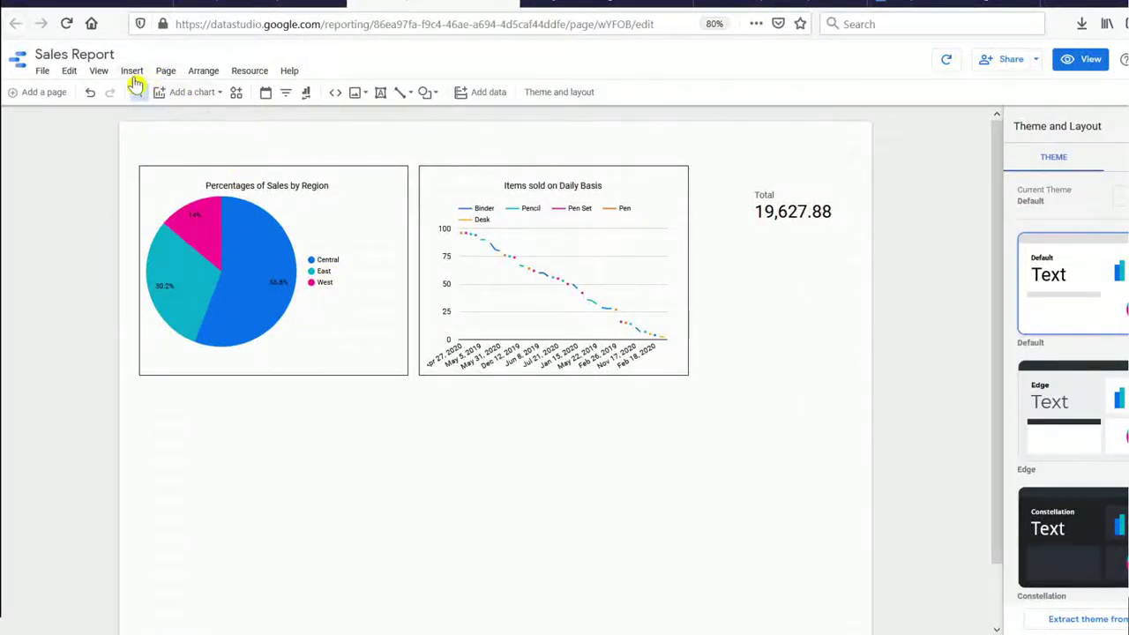
Step: Place a column chart of Units per item below the scorecard and enlarge it slightly
click(202, 97)
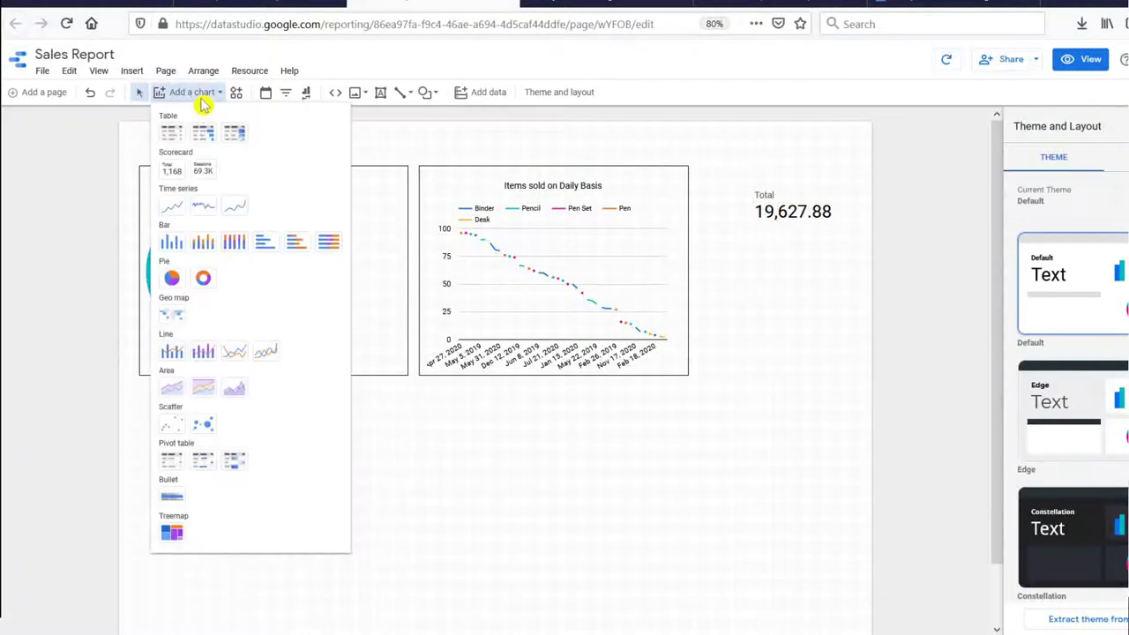
click(175, 242)
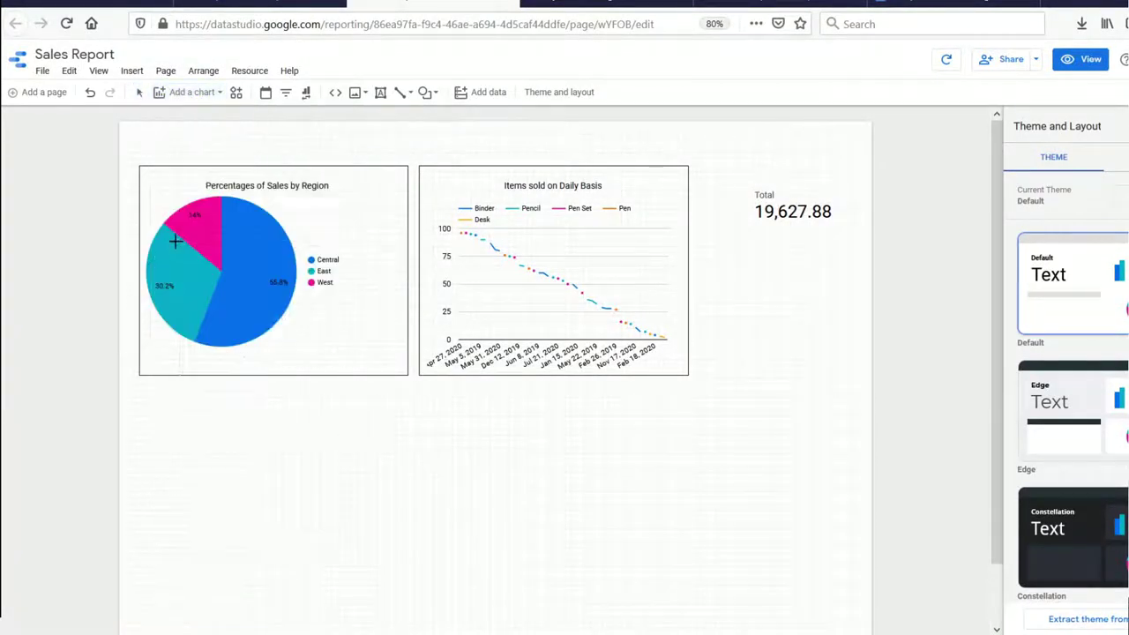
click(590, 384)
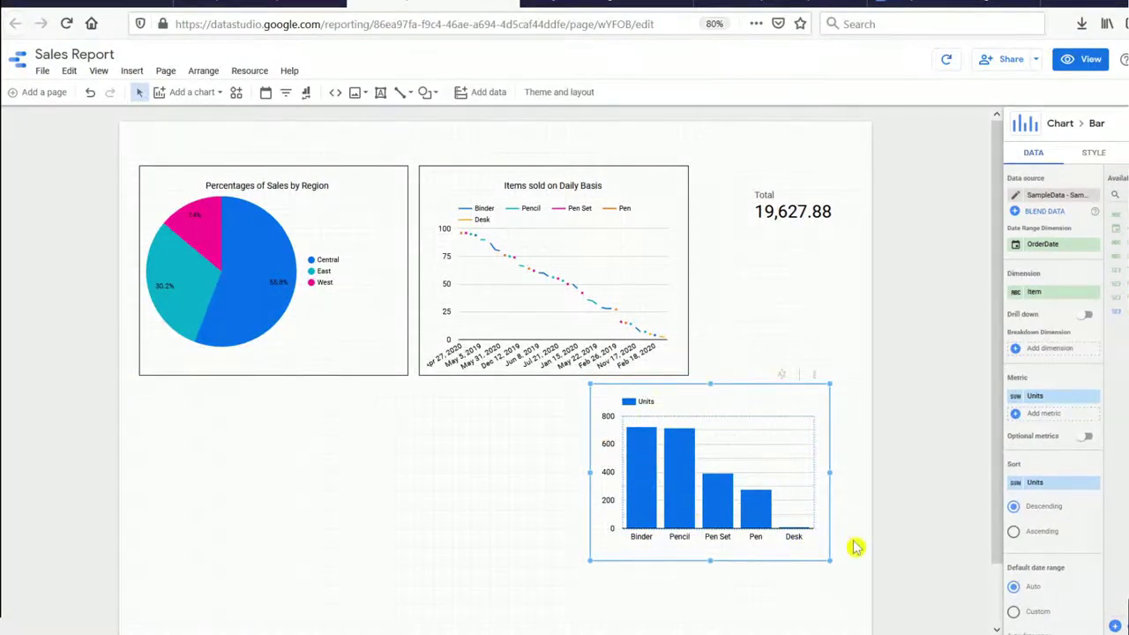
drag(830, 561, 848, 576)
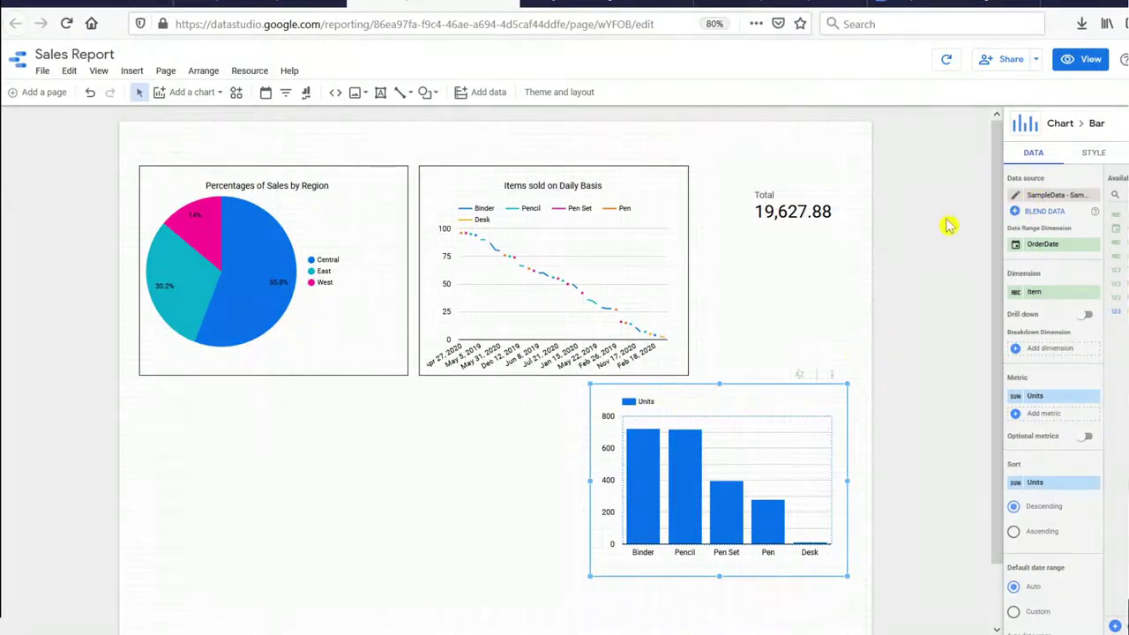
Step: Set the bar chart's legend to None so the Units legend disappears
click(1095, 155)
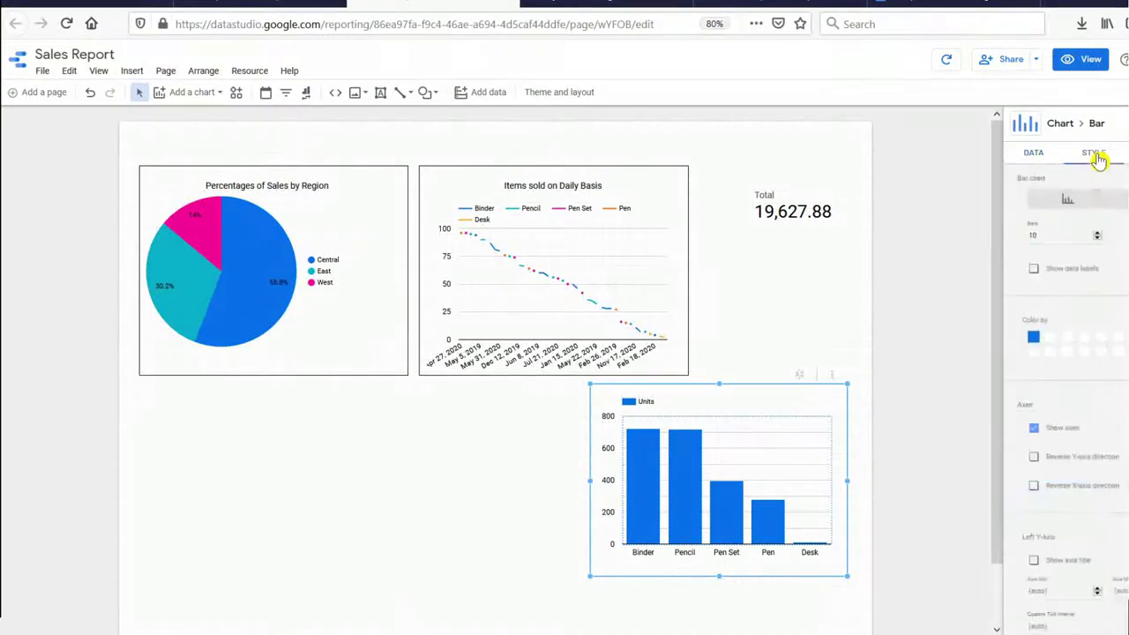
scroll(1068, 397, down, 10)
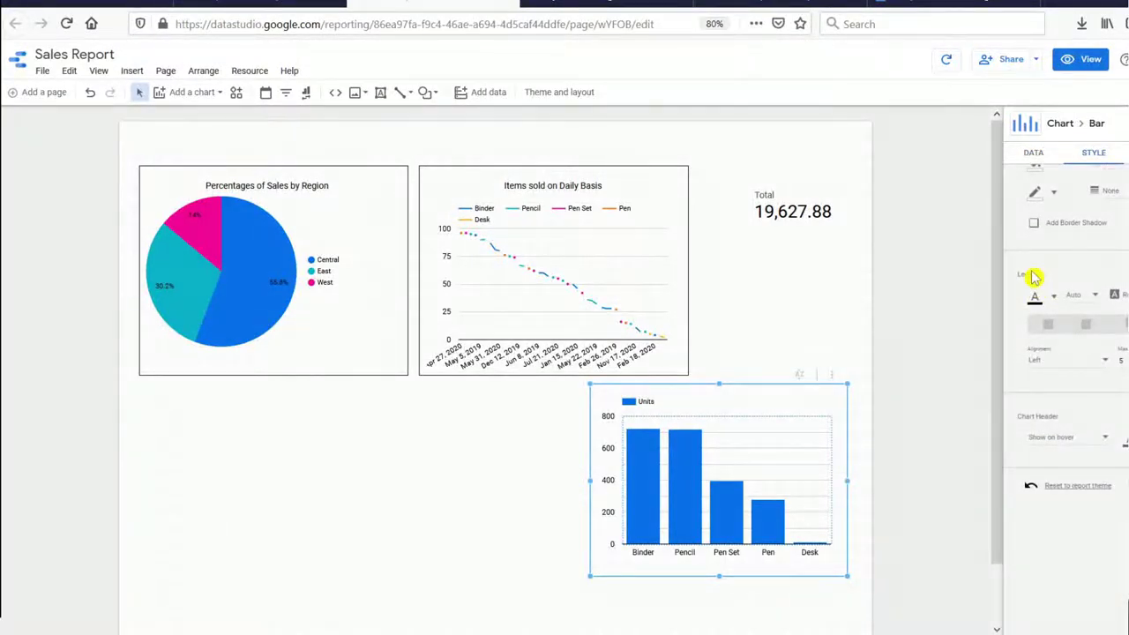
click(1048, 328)
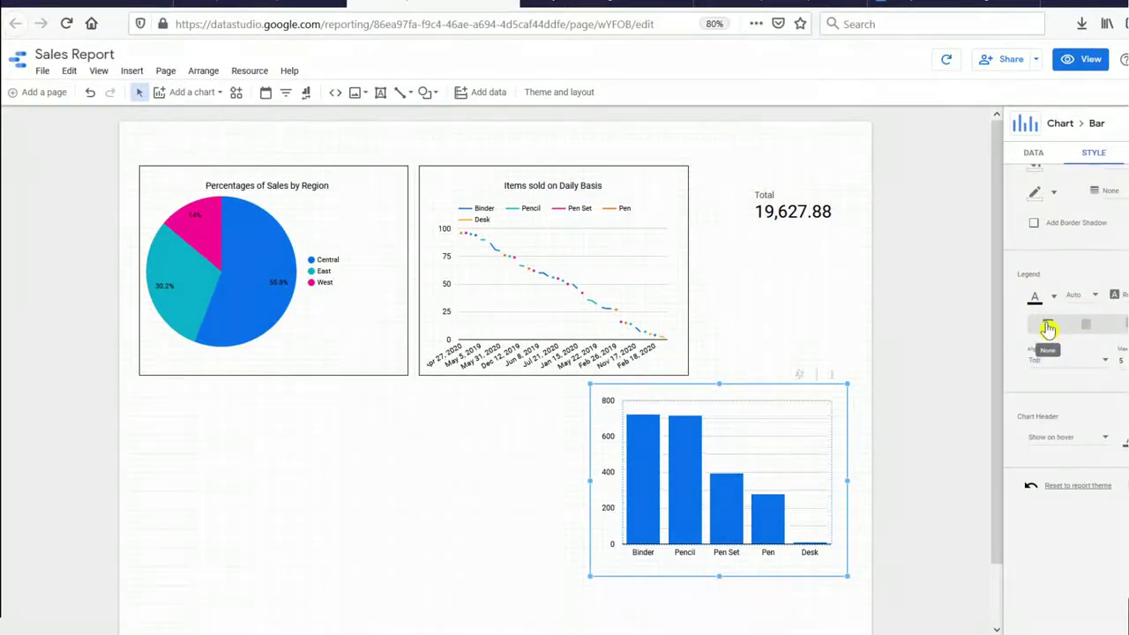
click(903, 358)
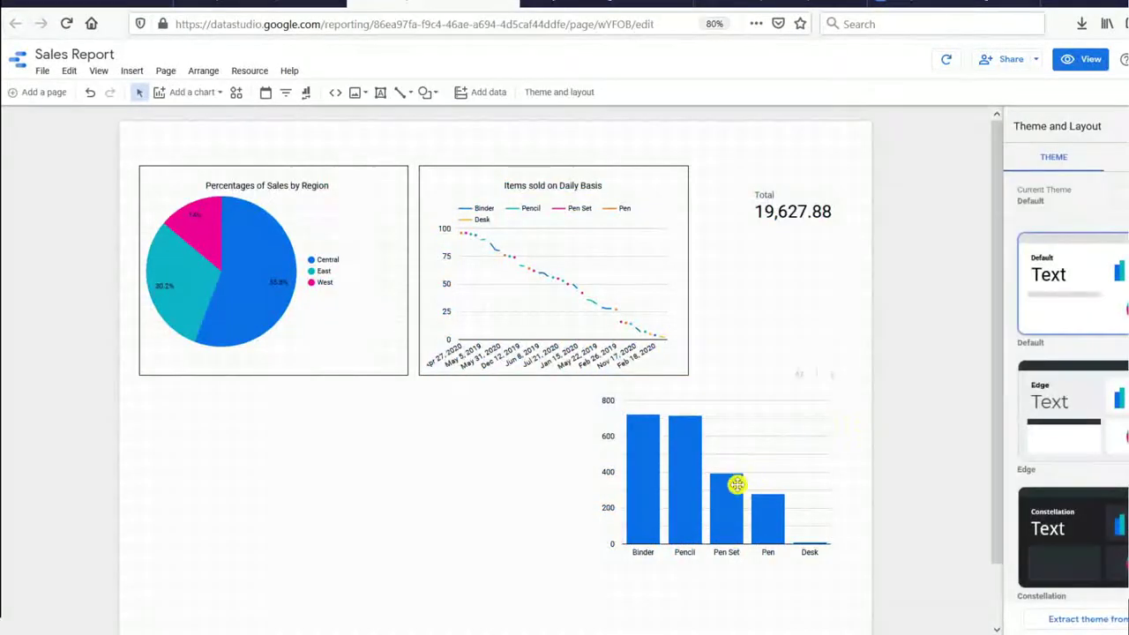
Step: Add a centred 'Total Item Sold' text box above the bar chart
click(380, 92)
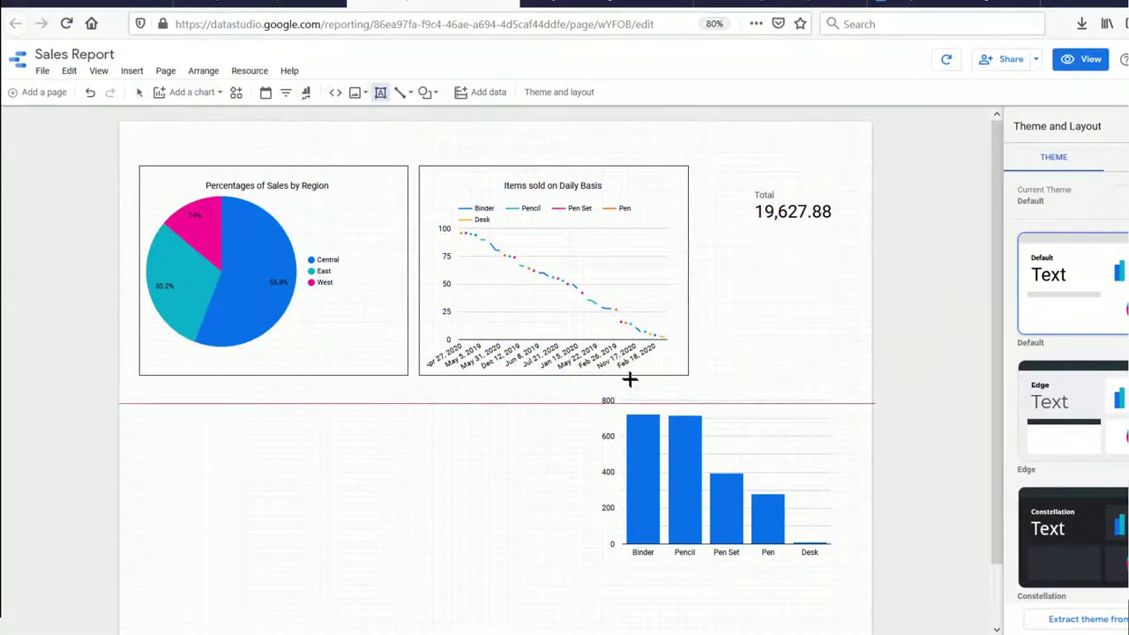
drag(636, 380, 801, 404)
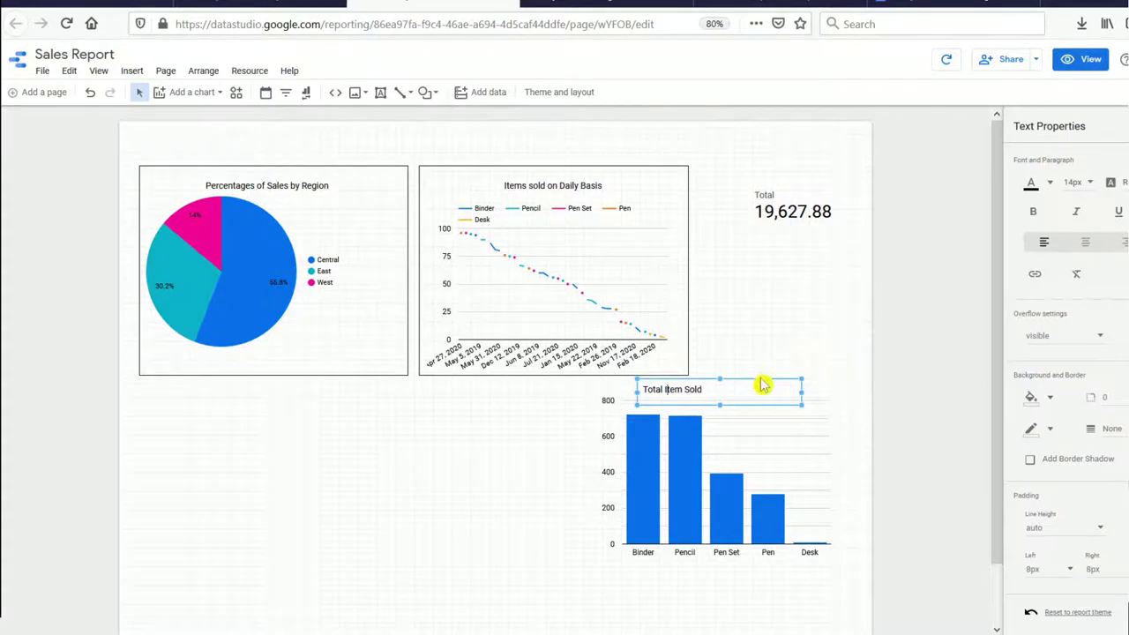
click(762, 379)
click(700, 381)
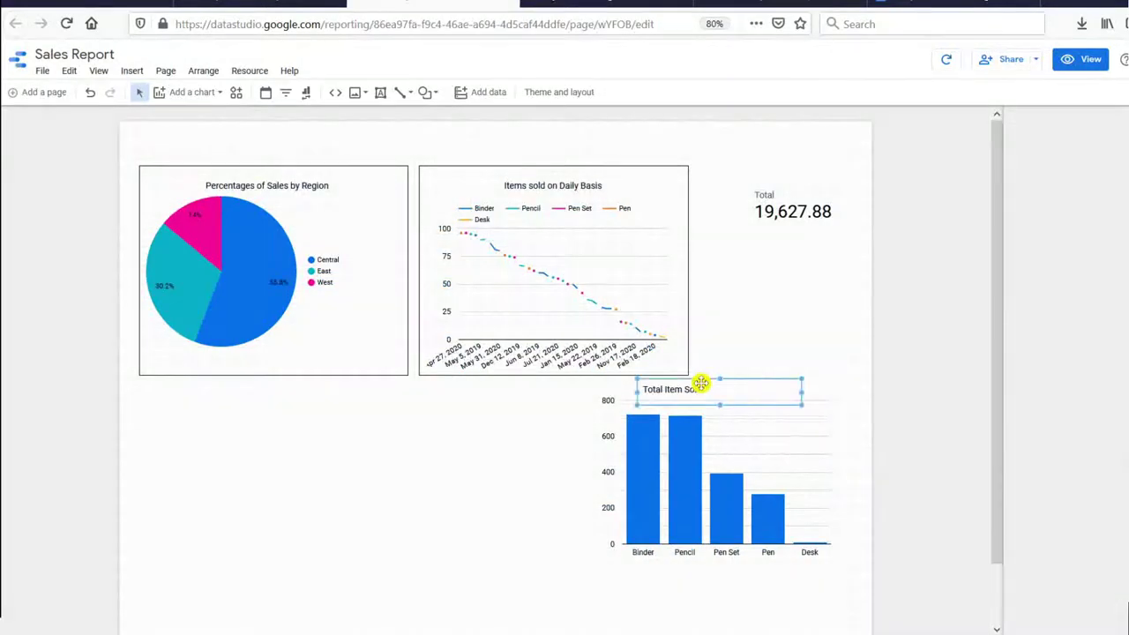
mouse_move(731, 383)
mouse_down()
mouse_move(750, 389)
mouse_move(747, 380)
mouse_up()
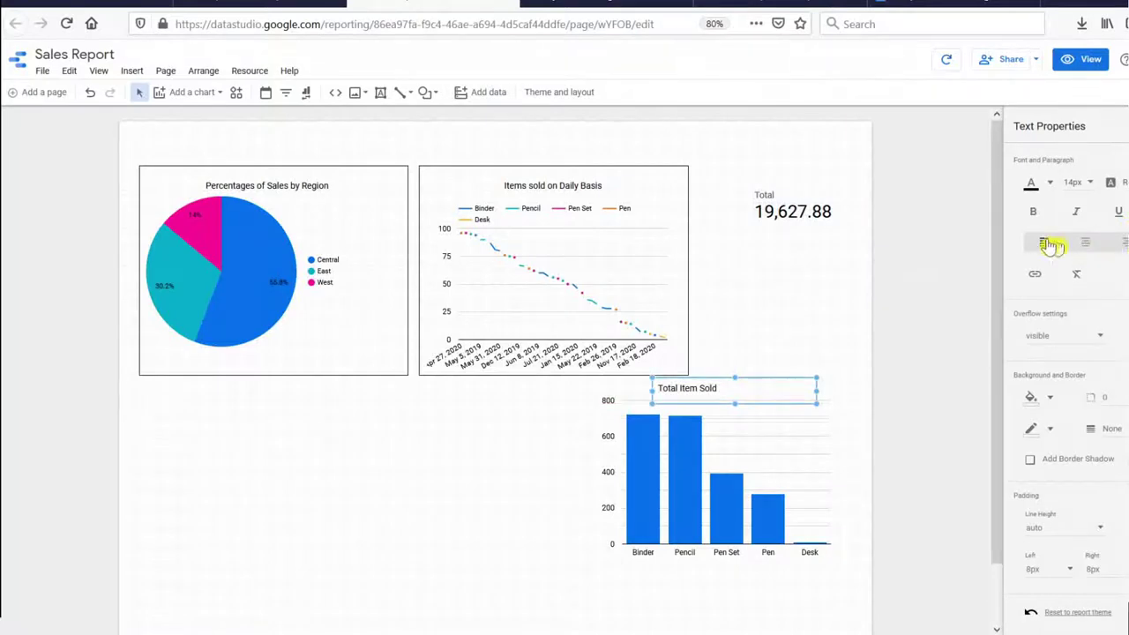
click(1086, 243)
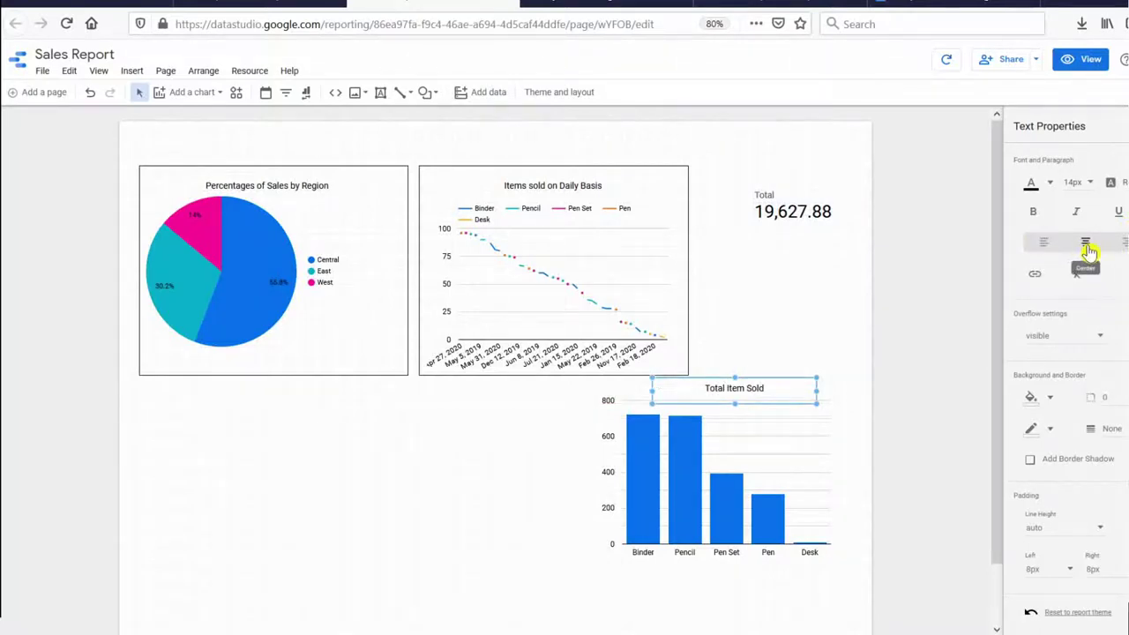
Step: Nudge the title and bar chart so the title sits just above the bars
click(769, 447)
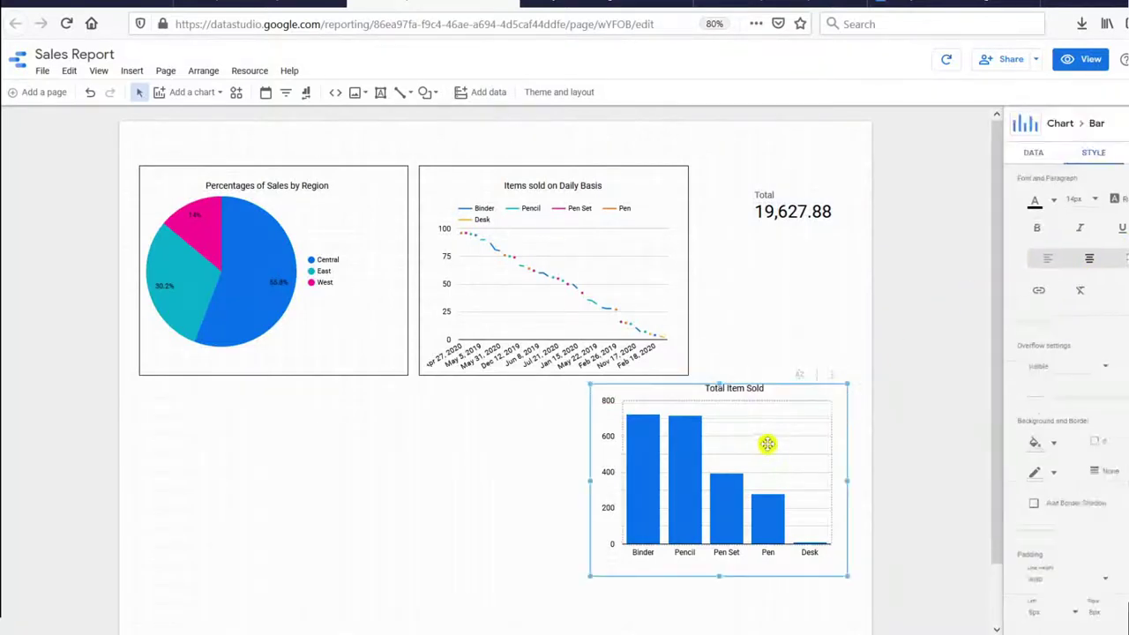
click(747, 398)
drag(751, 403, 745, 403)
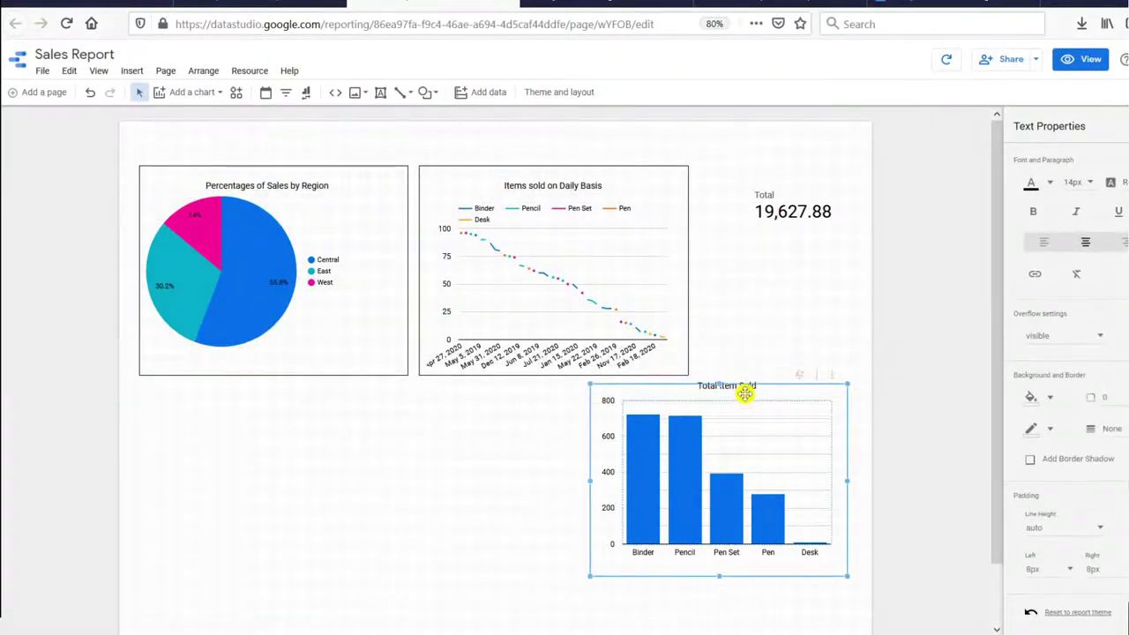
click(745, 403)
drag(744, 404, 746, 398)
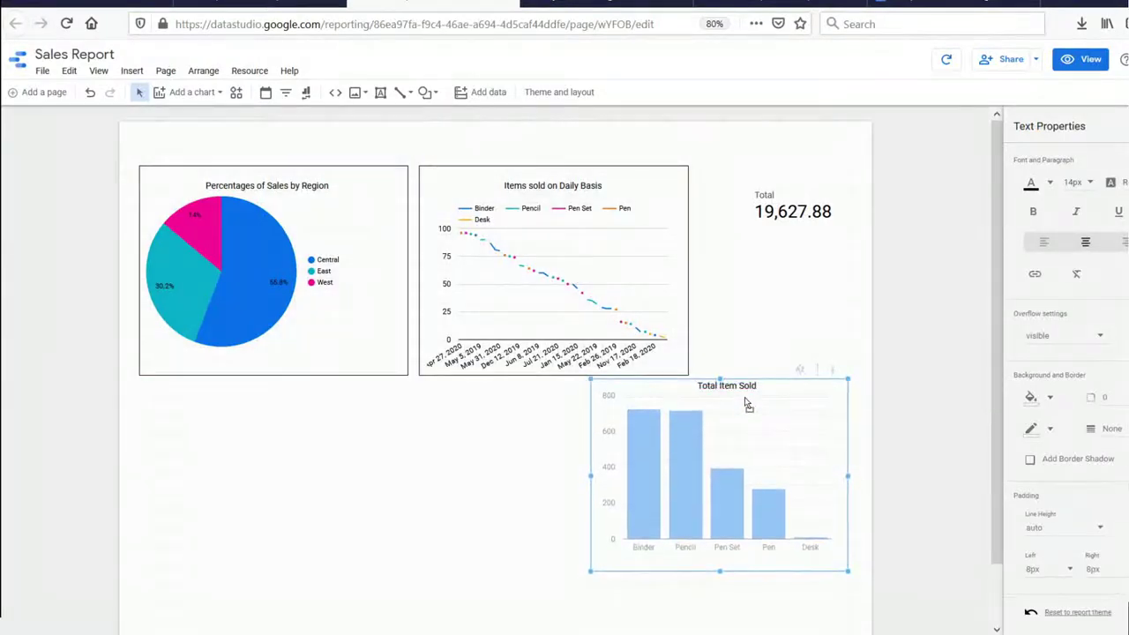
click(872, 351)
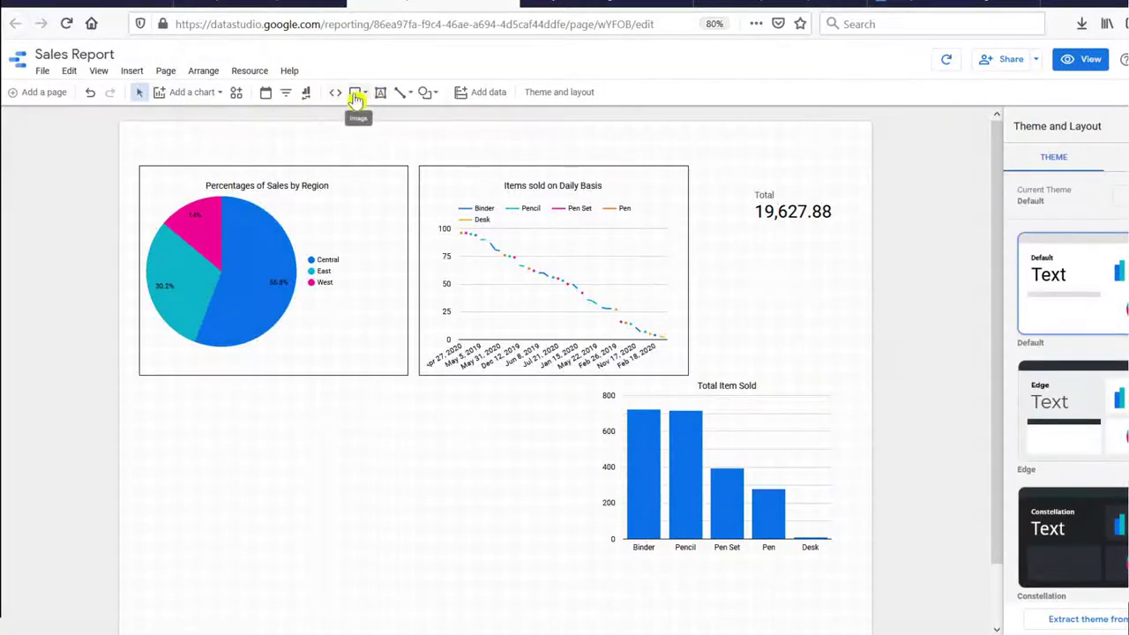
Step: Draw a rectangle over the bar chart with transparent fill and a black border
click(427, 93)
click(448, 119)
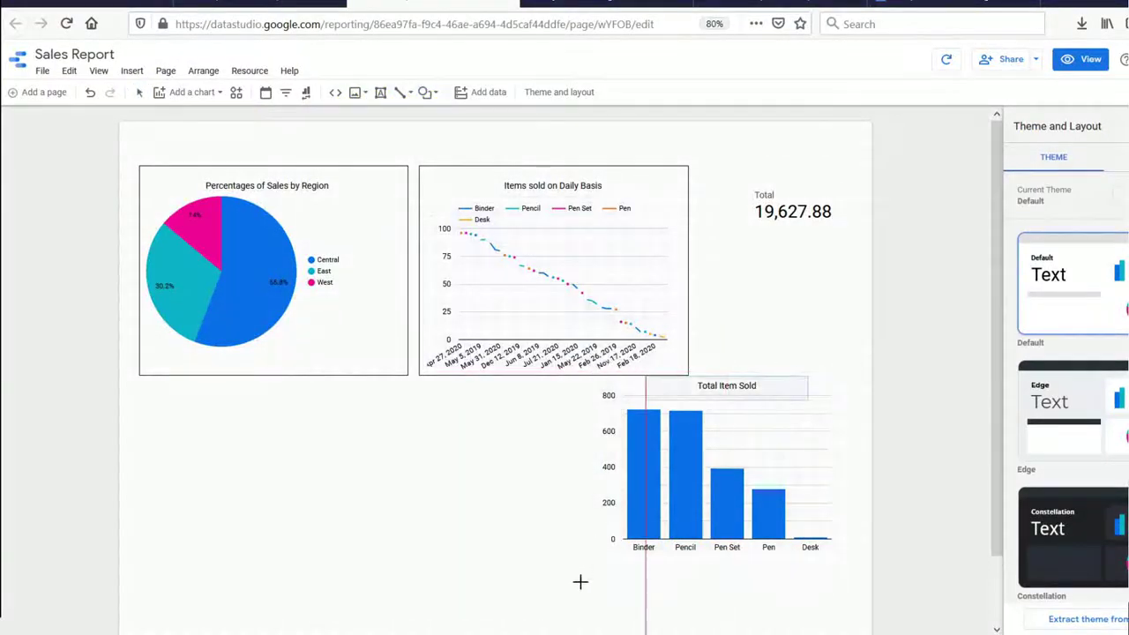
drag(588, 576, 855, 372)
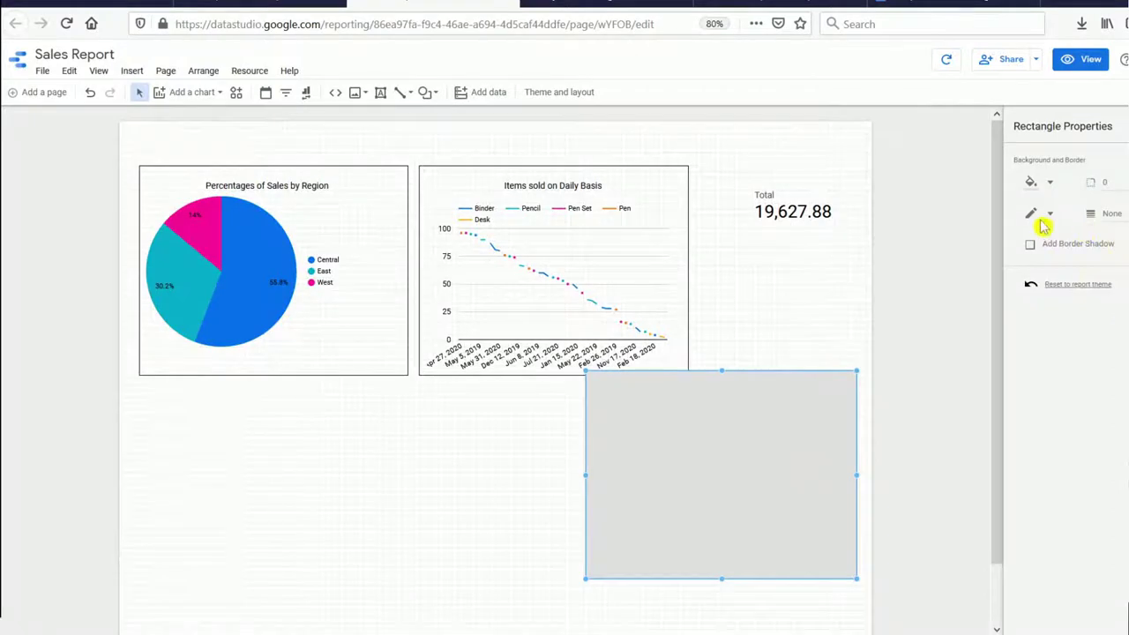
click(1039, 182)
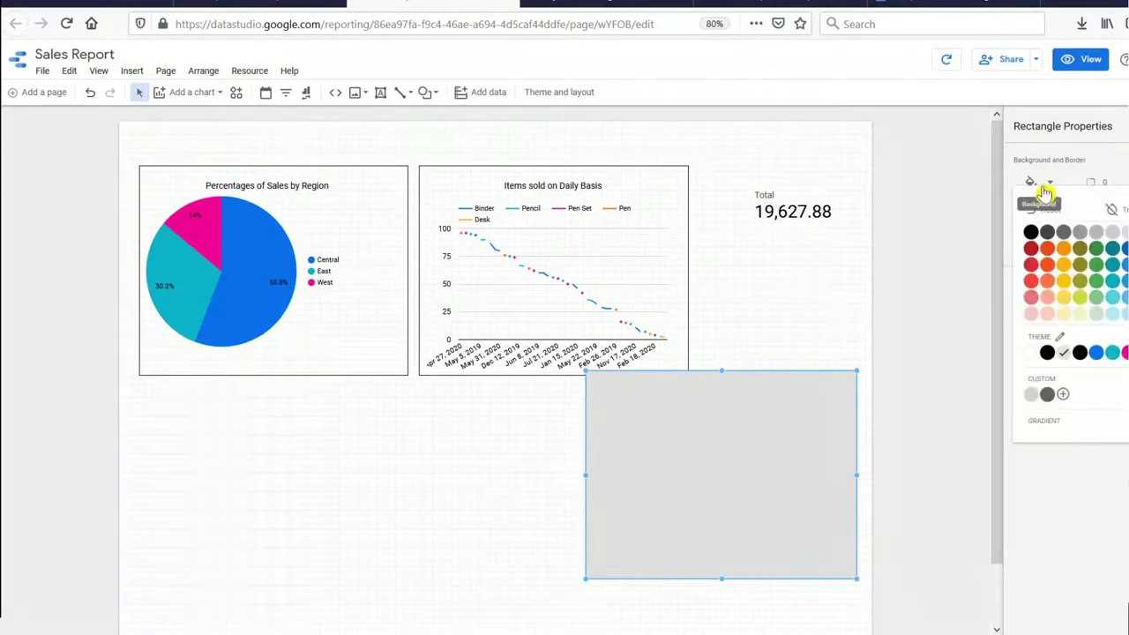
click(1113, 210)
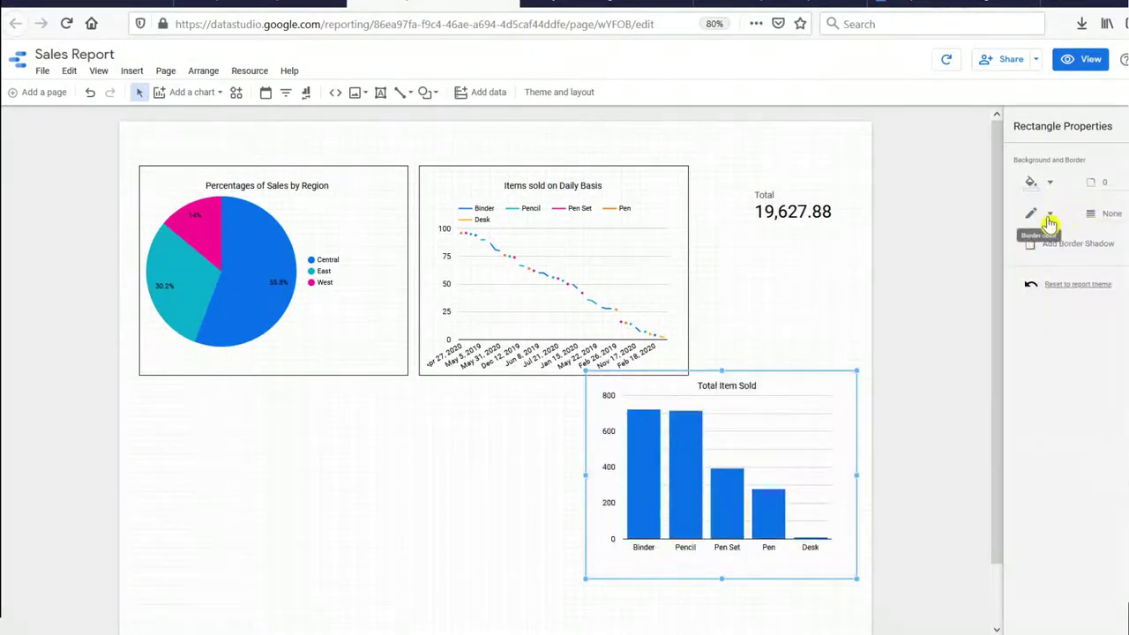
click(1048, 220)
click(1030, 265)
Step: Send the frame to the back and shorten the bar chart to fit inside it
right_click(856, 438)
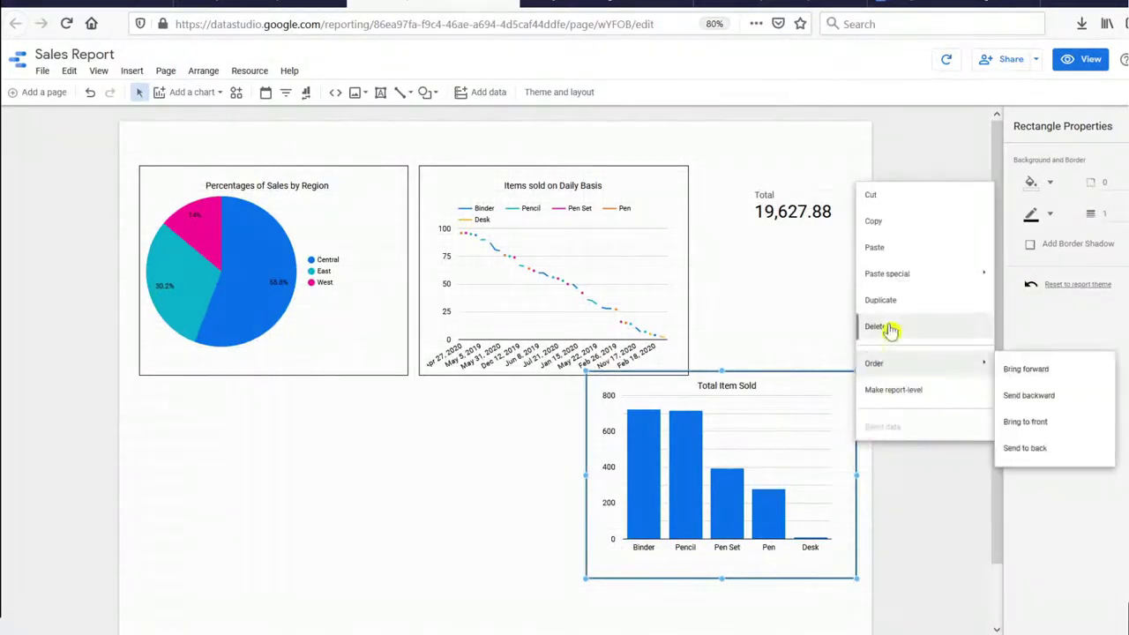
mouse_move(914, 270)
mouse_move(917, 364)
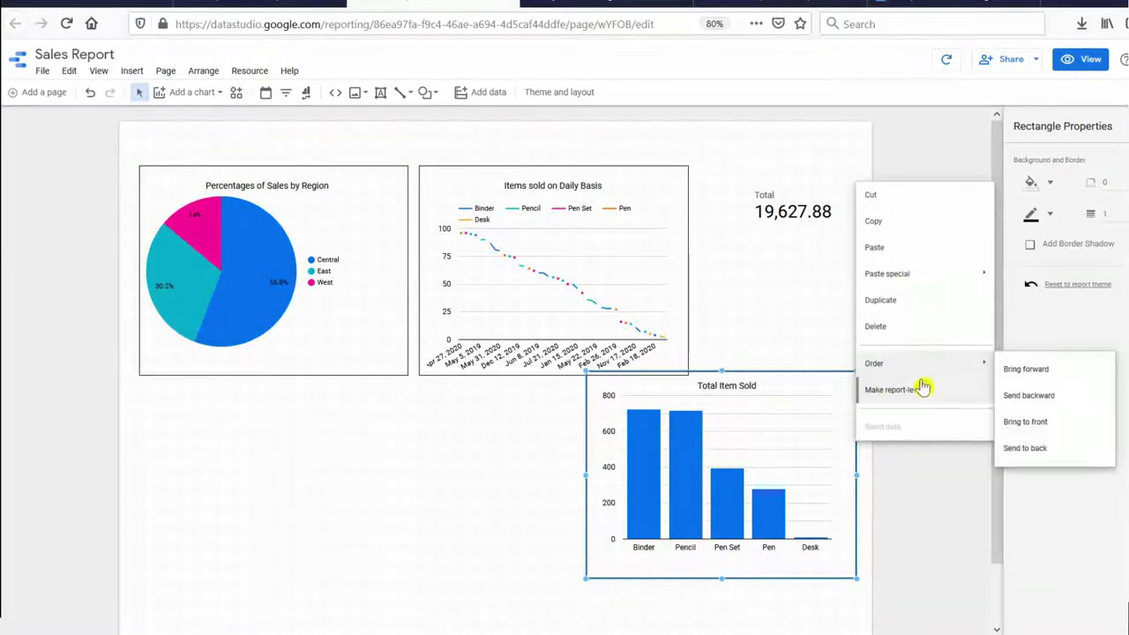
click(1016, 449)
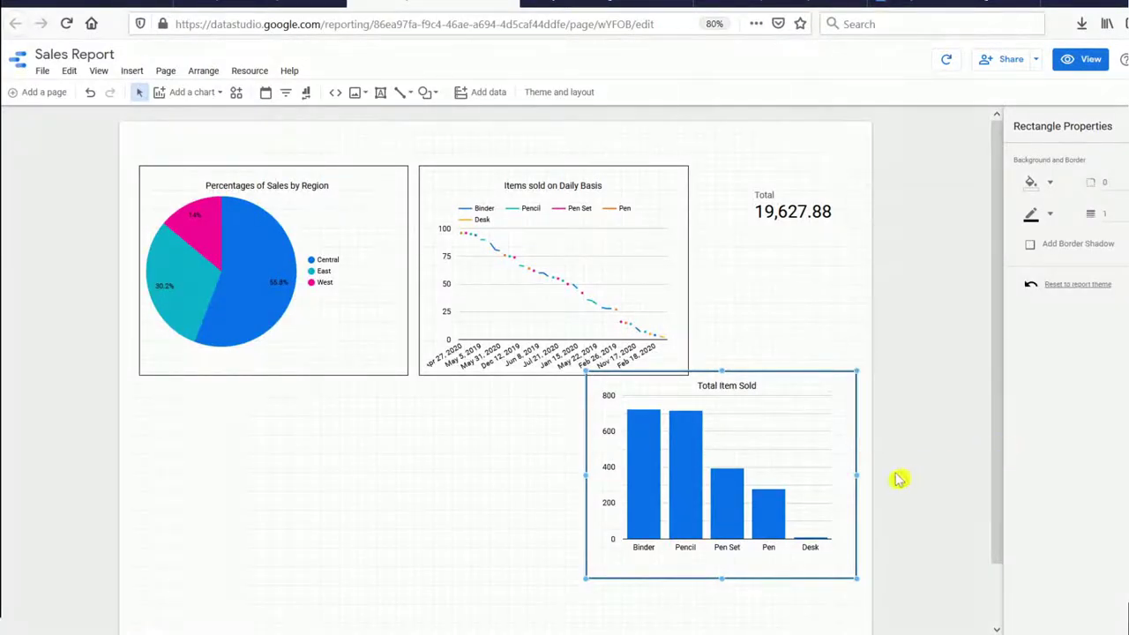
click(726, 625)
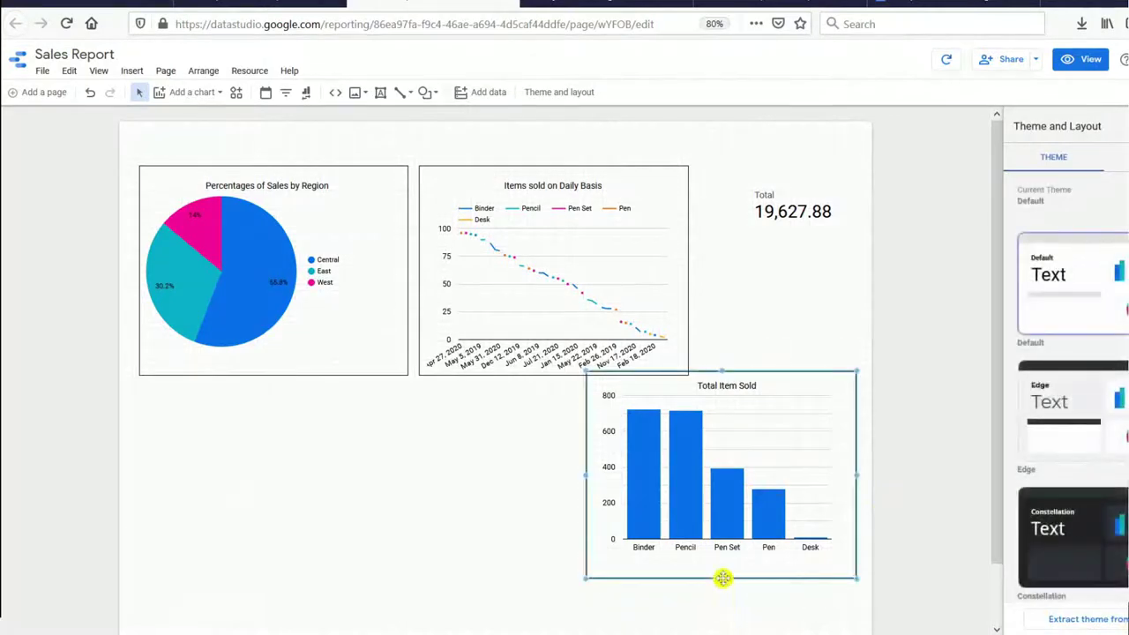
drag(722, 582, 723, 563)
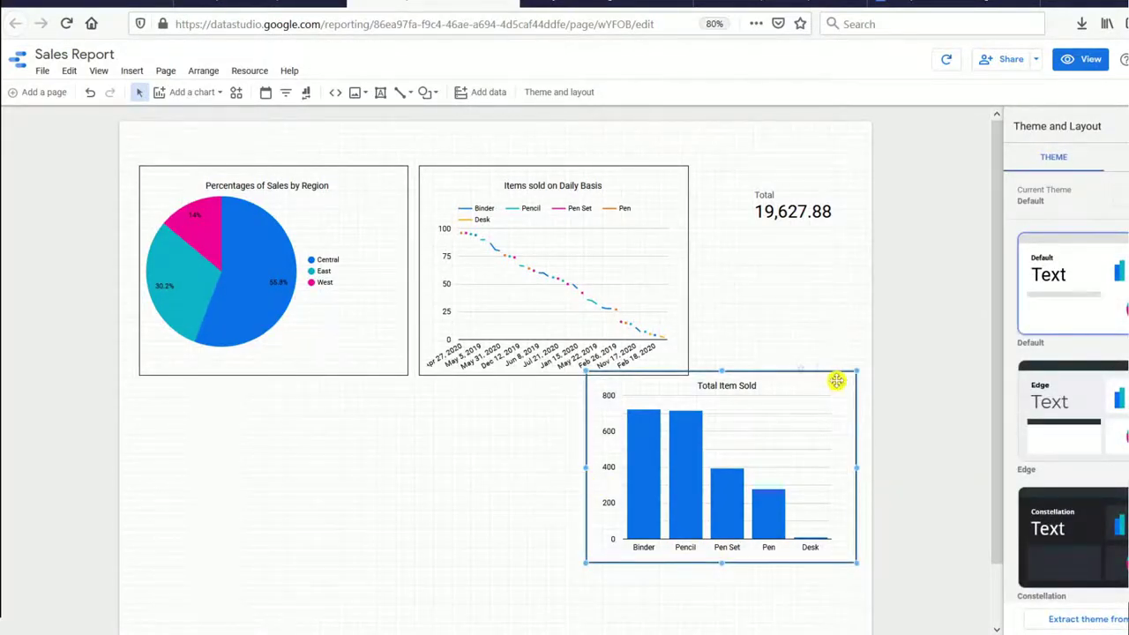
drag(912, 348, 638, 560)
Step: Reposition the bar chart left and down beneath its Total Item Sold title
click(779, 590)
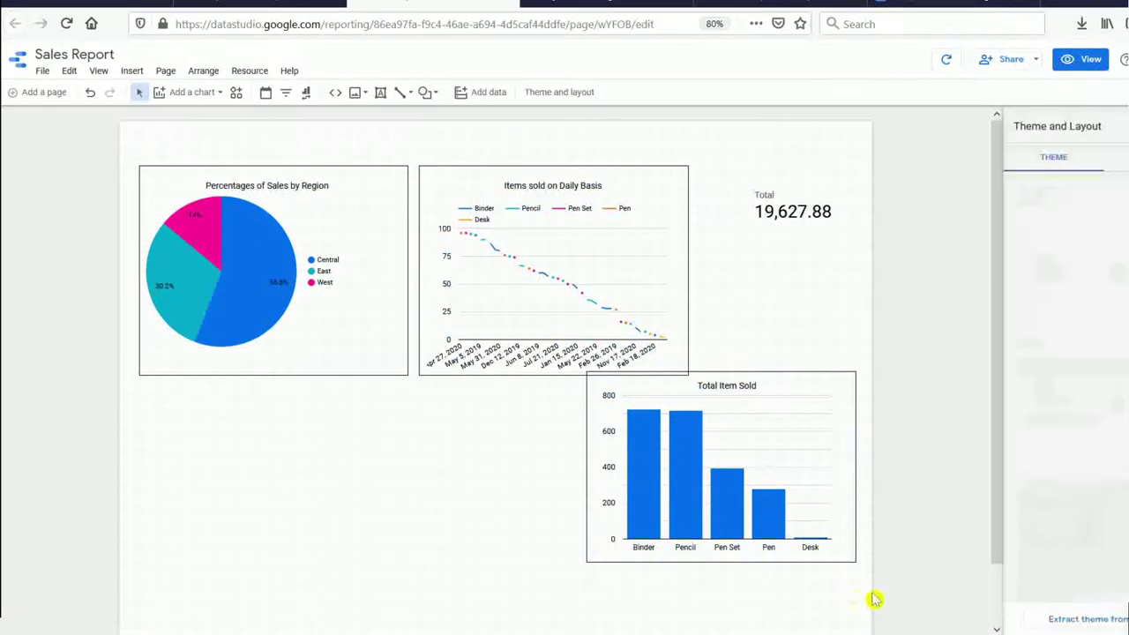
drag(582, 372, 643, 385)
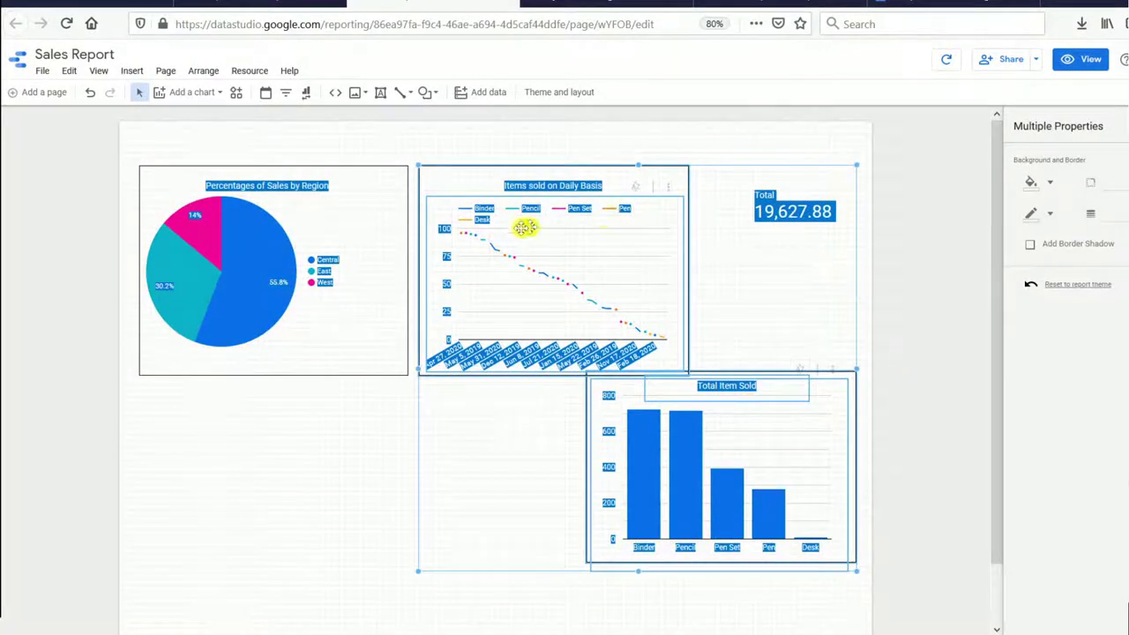
click(373, 501)
scroll(397, 500, down, 2)
click(737, 386)
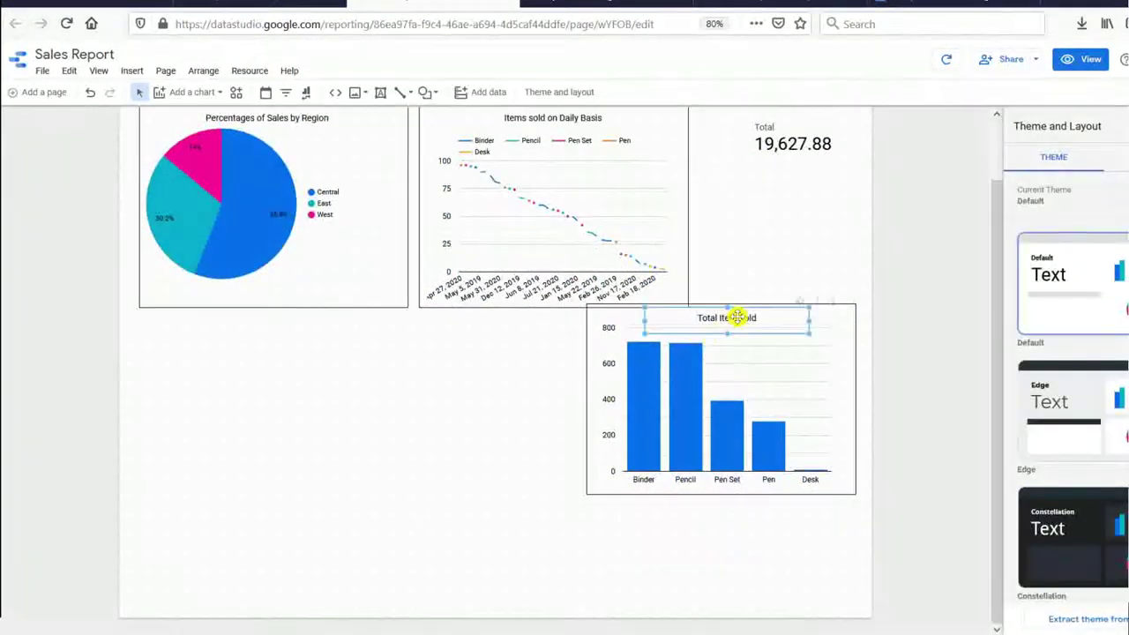
shift+click(589, 346)
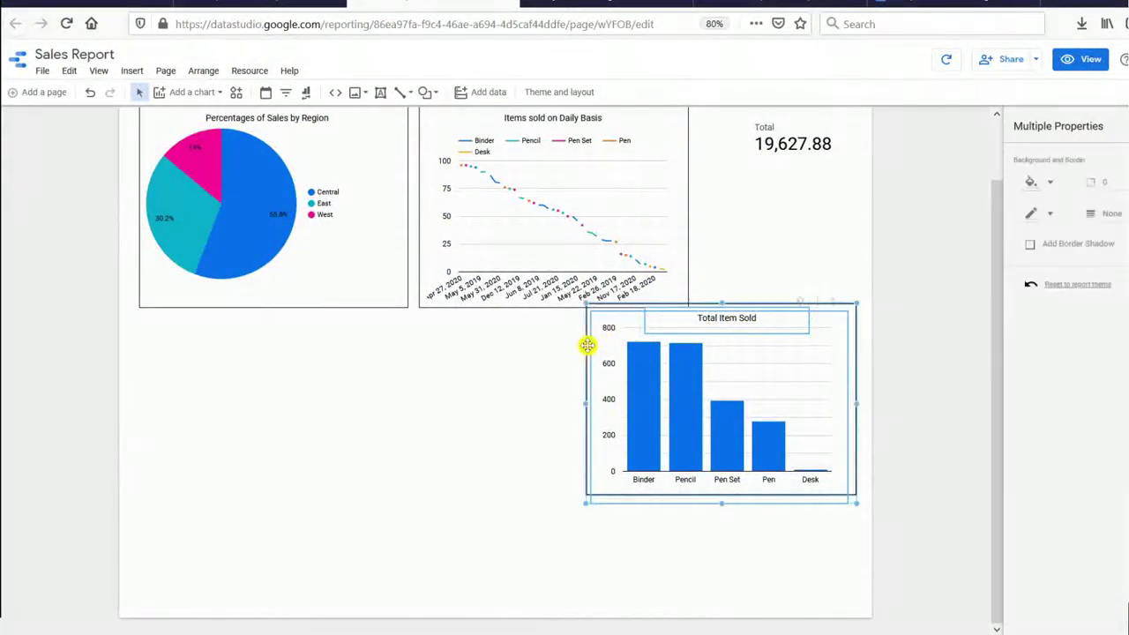
drag(588, 345, 555, 387)
click(855, 310)
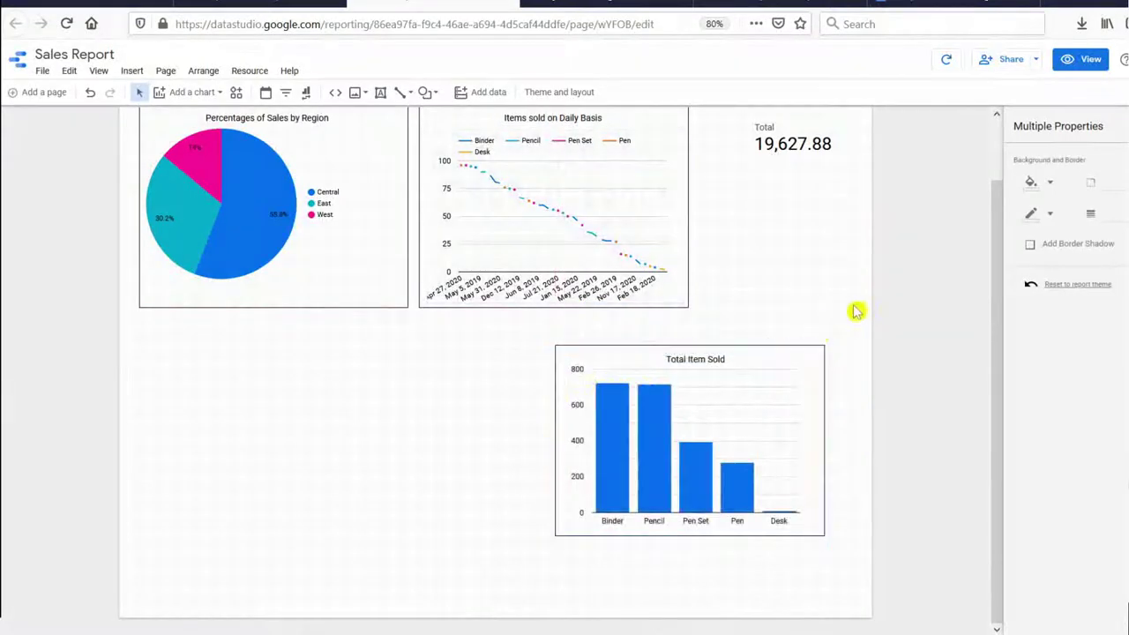
Step: Group the bar chart with its Total Item Sold title and frame
key(ctrl+a)
drag(532, 564, 683, 498)
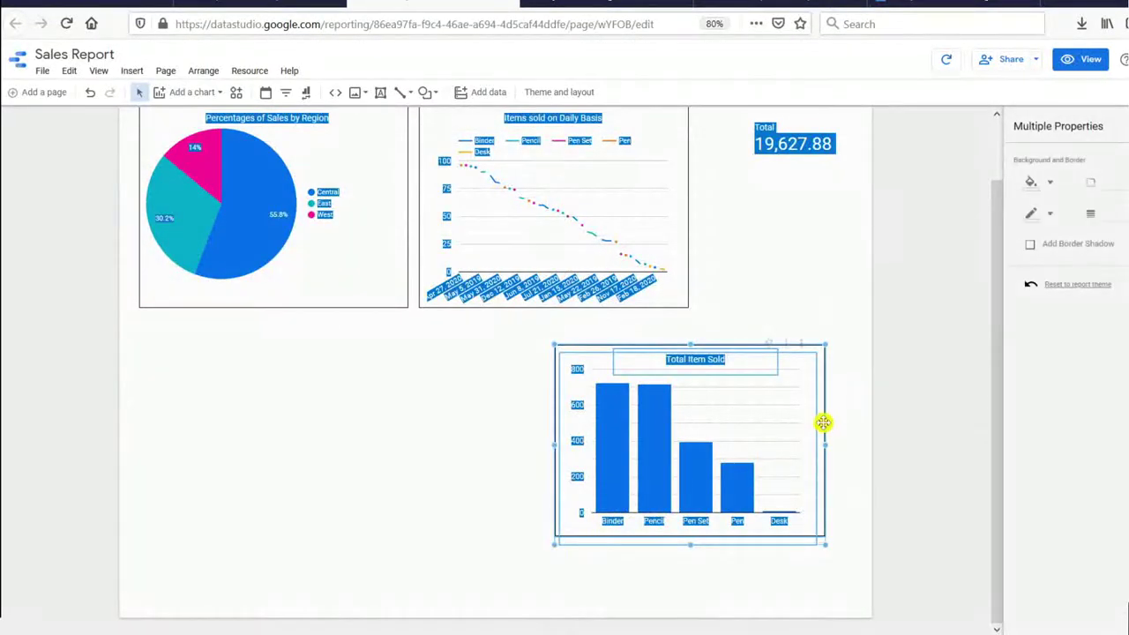
right_click(823, 423)
click(887, 255)
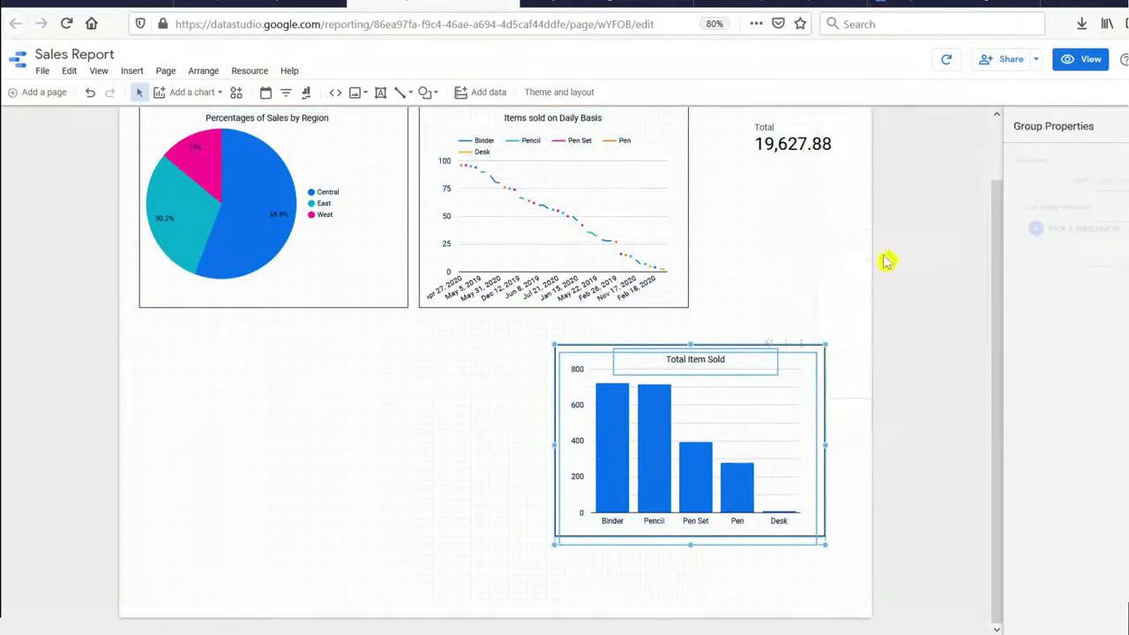
scroll(823, 396, up, 2)
click(810, 409)
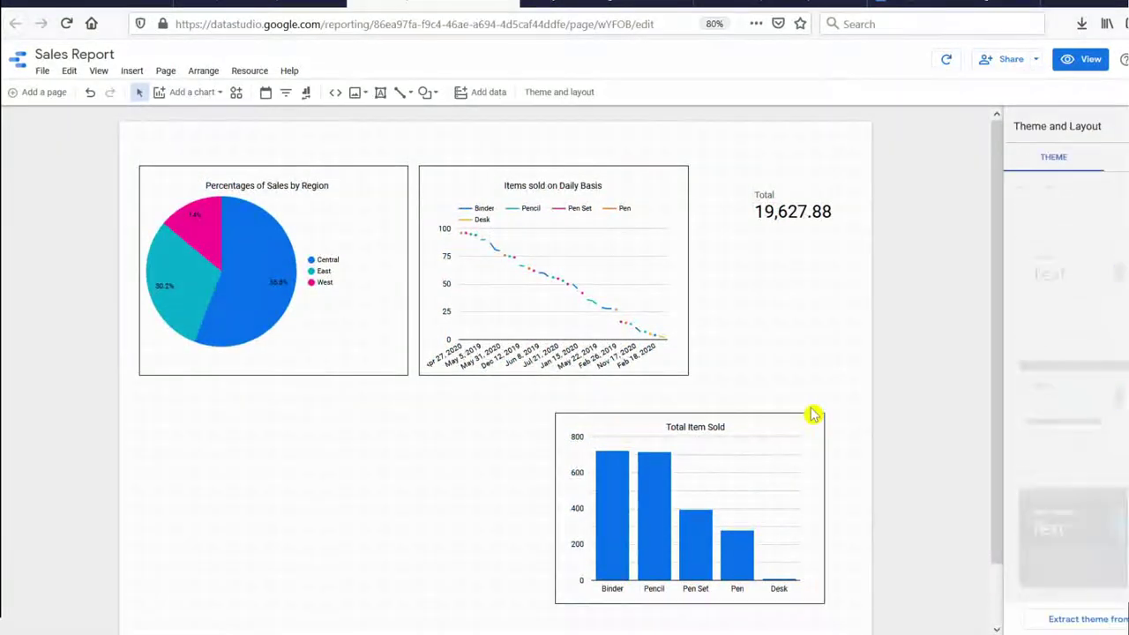
Step: Move the Total Item Sold group under the Total scorecard, raising the scorecard and shrinking the group
drag(812, 413, 851, 180)
click(761, 496)
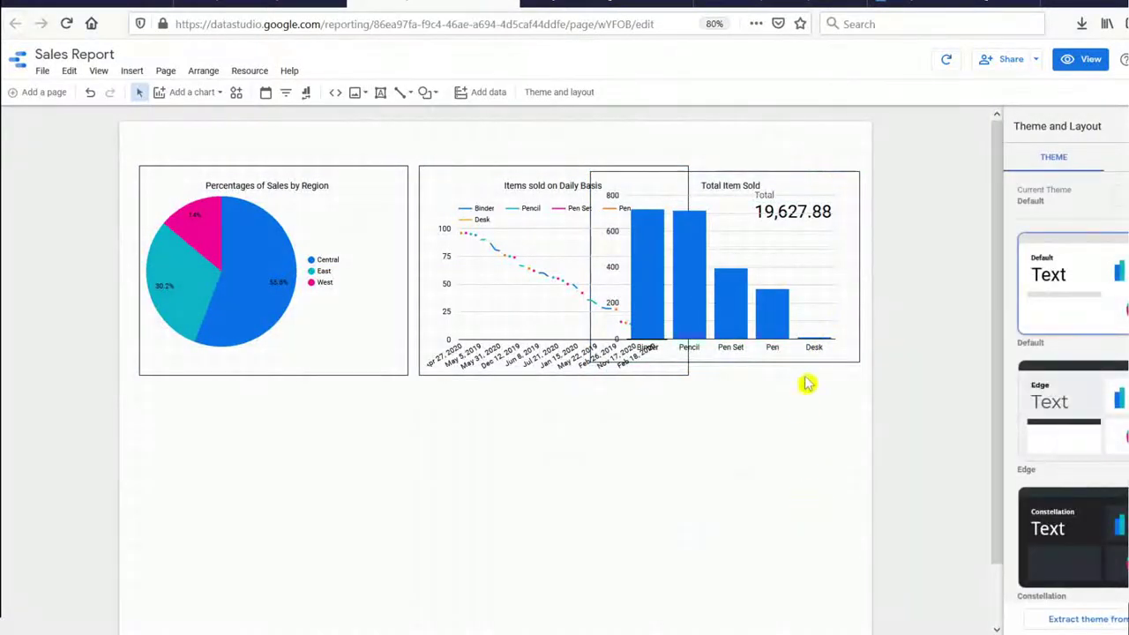
drag(805, 367, 796, 455)
click(806, 218)
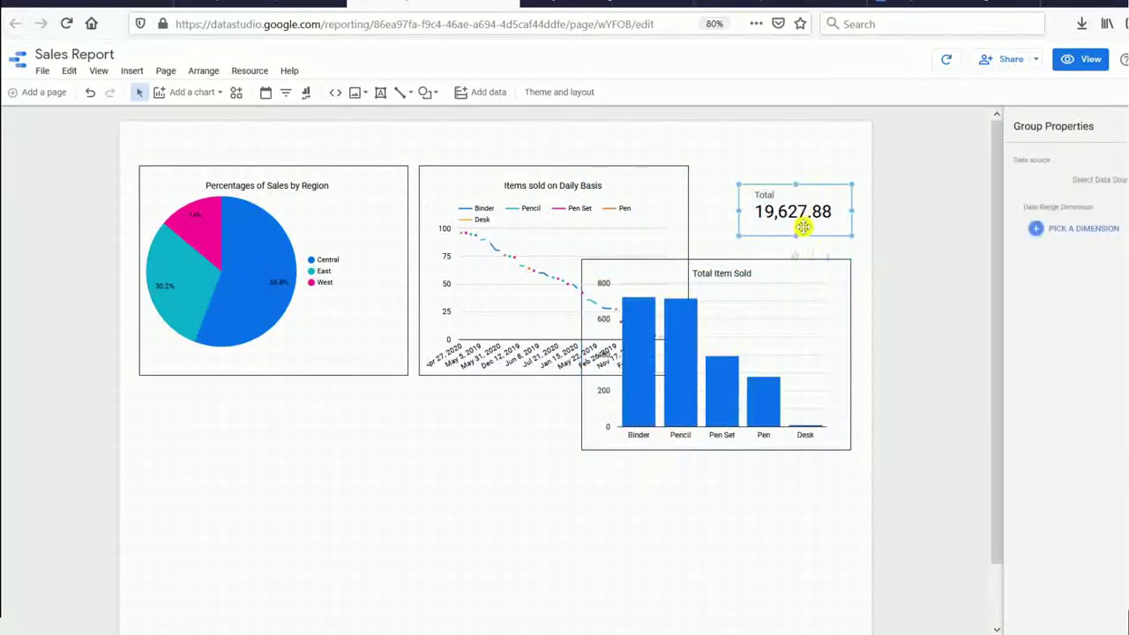
drag(806, 235, 814, 197)
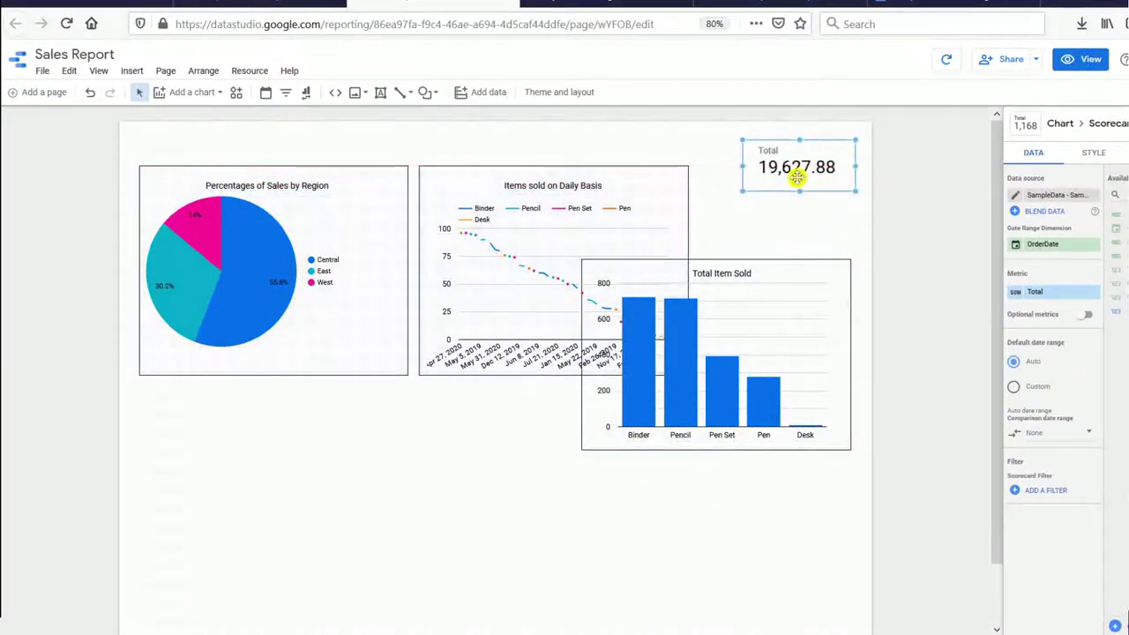
drag(795, 260, 804, 211)
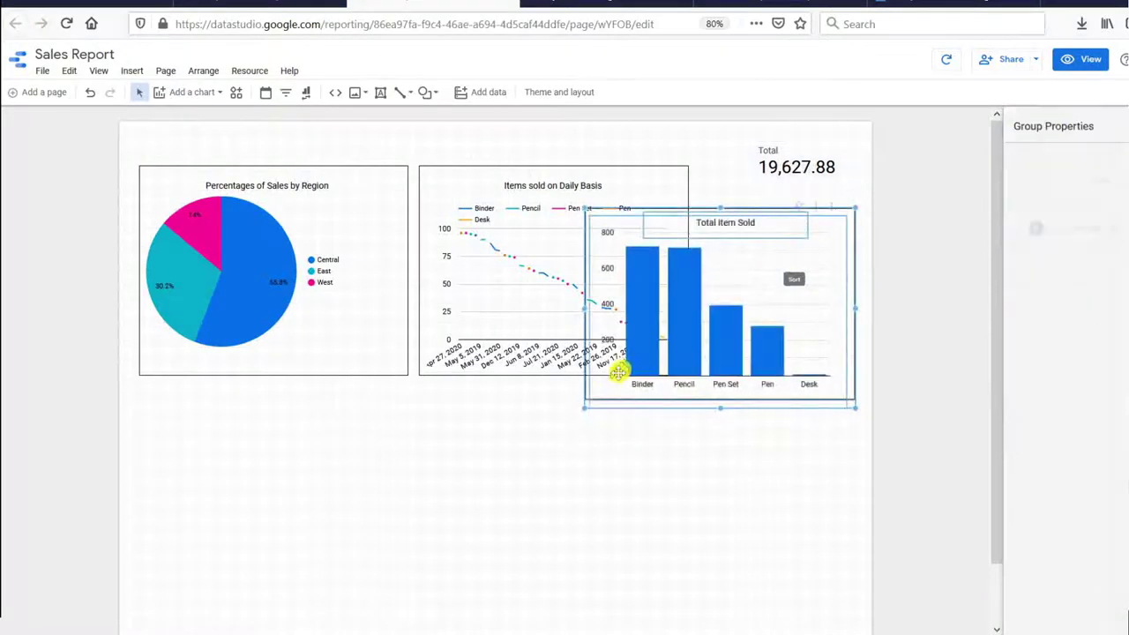
click(589, 441)
click(588, 404)
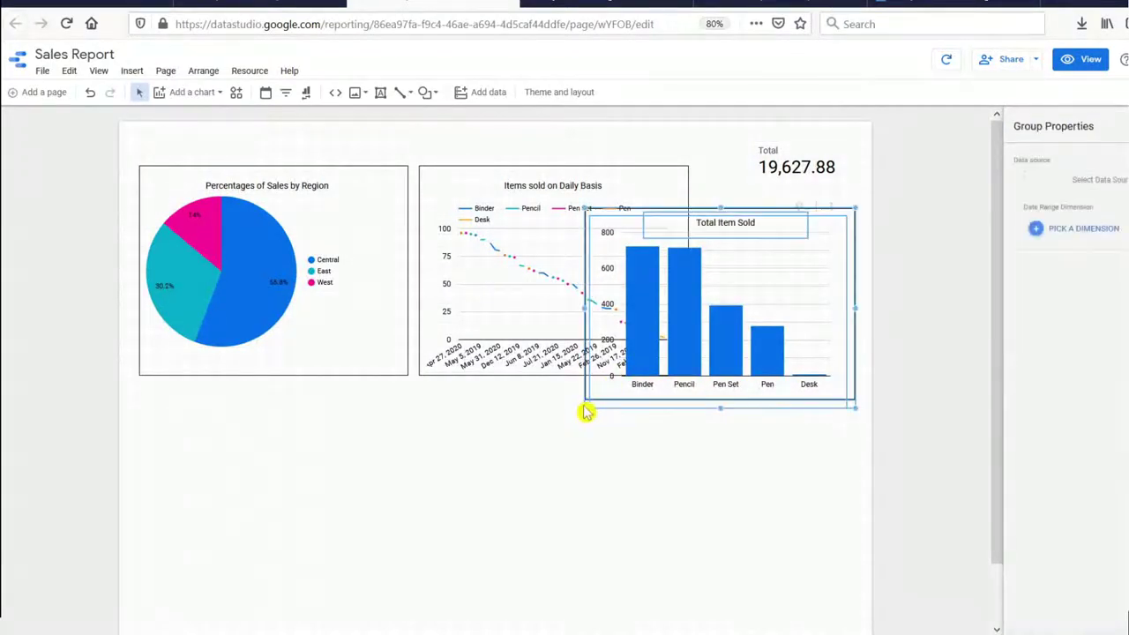
drag(586, 410, 618, 380)
Step: Try resizing the line chart's frame, then undo the resize
click(546, 367)
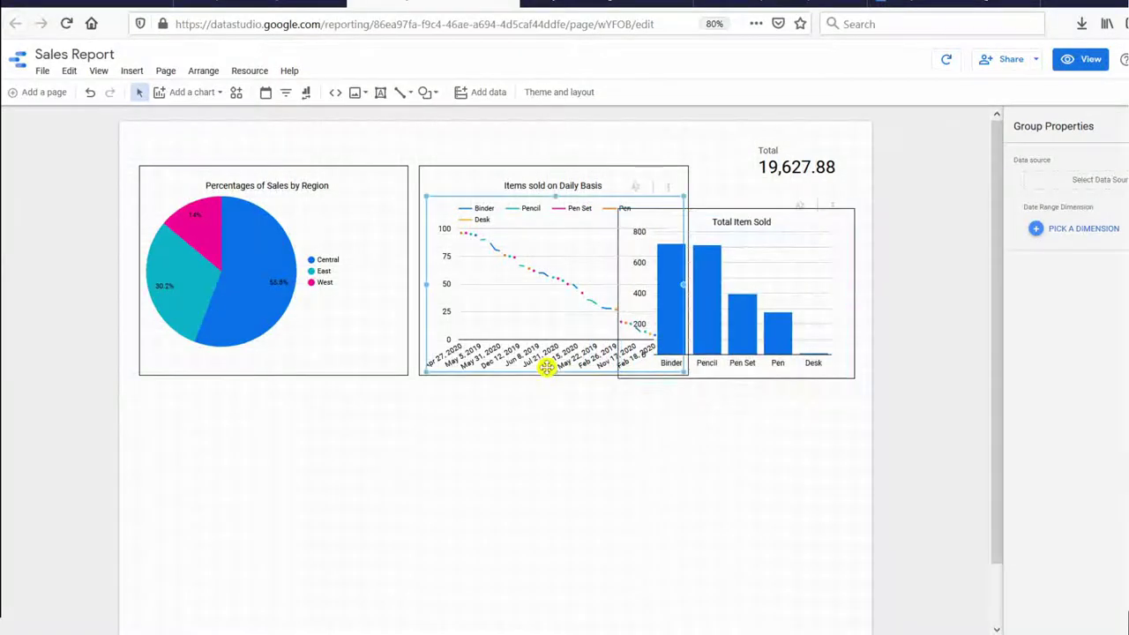
click(520, 146)
click(619, 180)
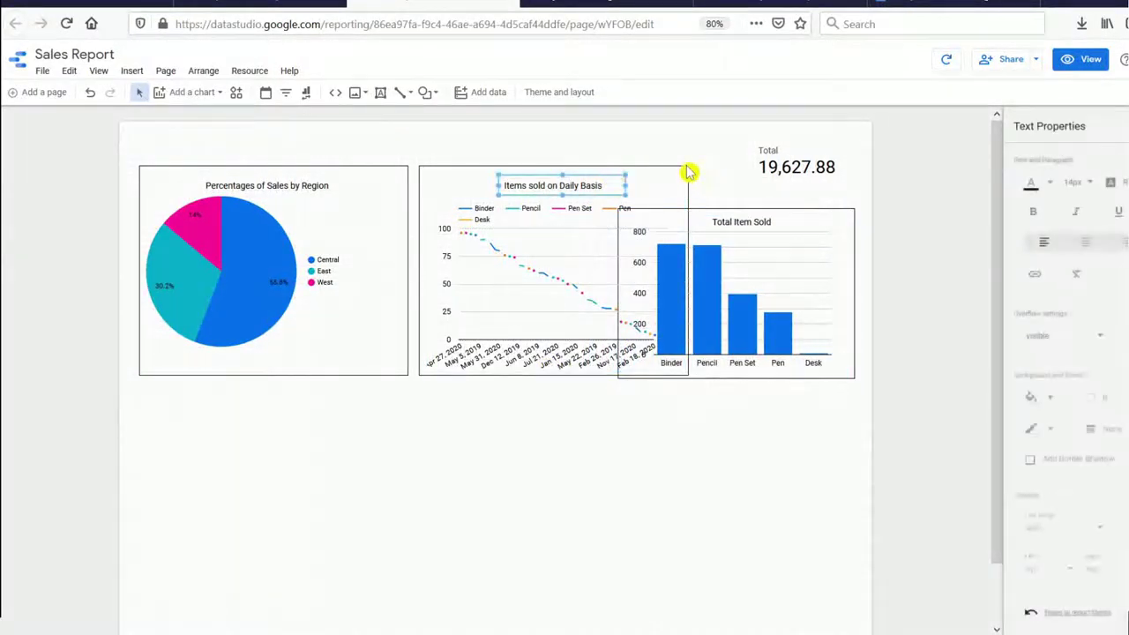
click(688, 174)
click(686, 168)
drag(691, 167, 623, 189)
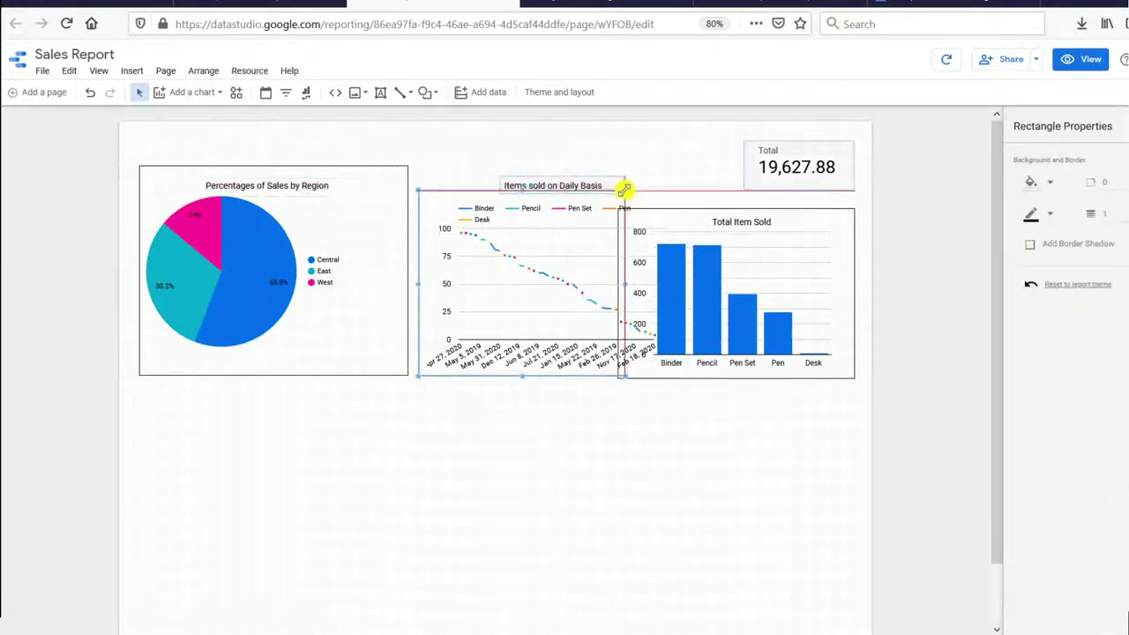
click(644, 193)
click(622, 190)
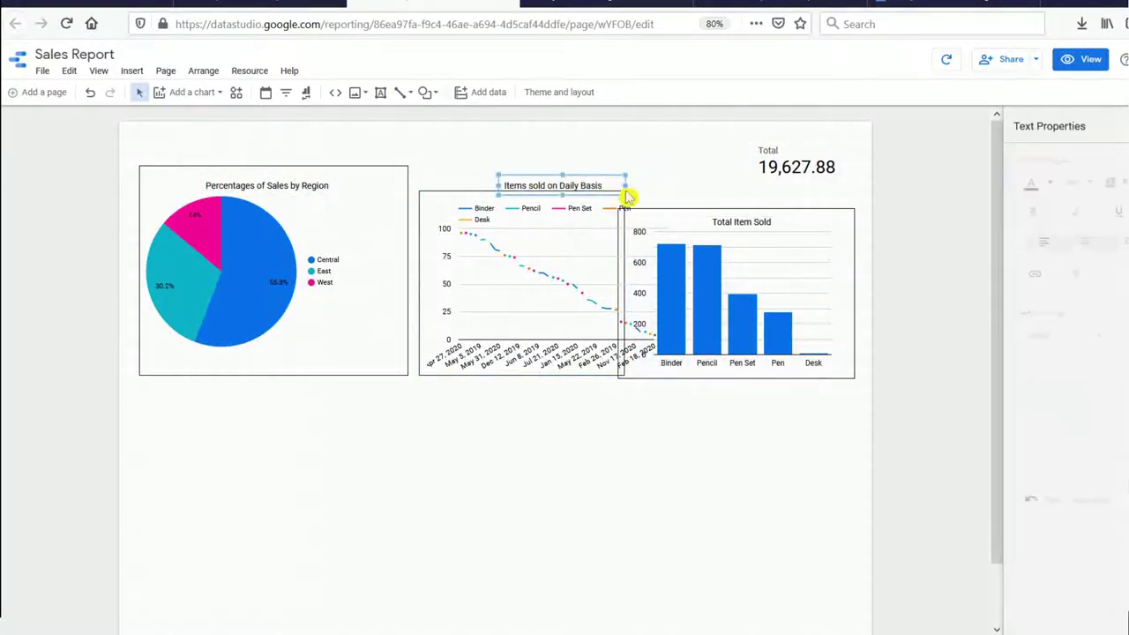
click(468, 196)
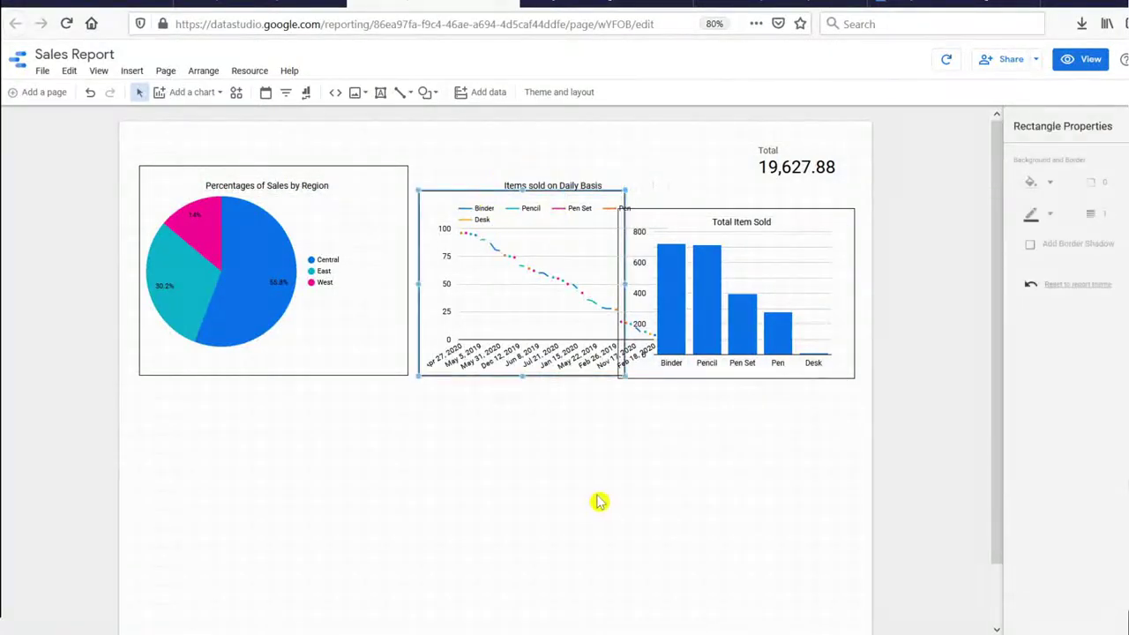
key(ctrl+z)
Step: Group the line chart with its 'Items sold on Daily Basis' title and frame
shift+click(559, 185)
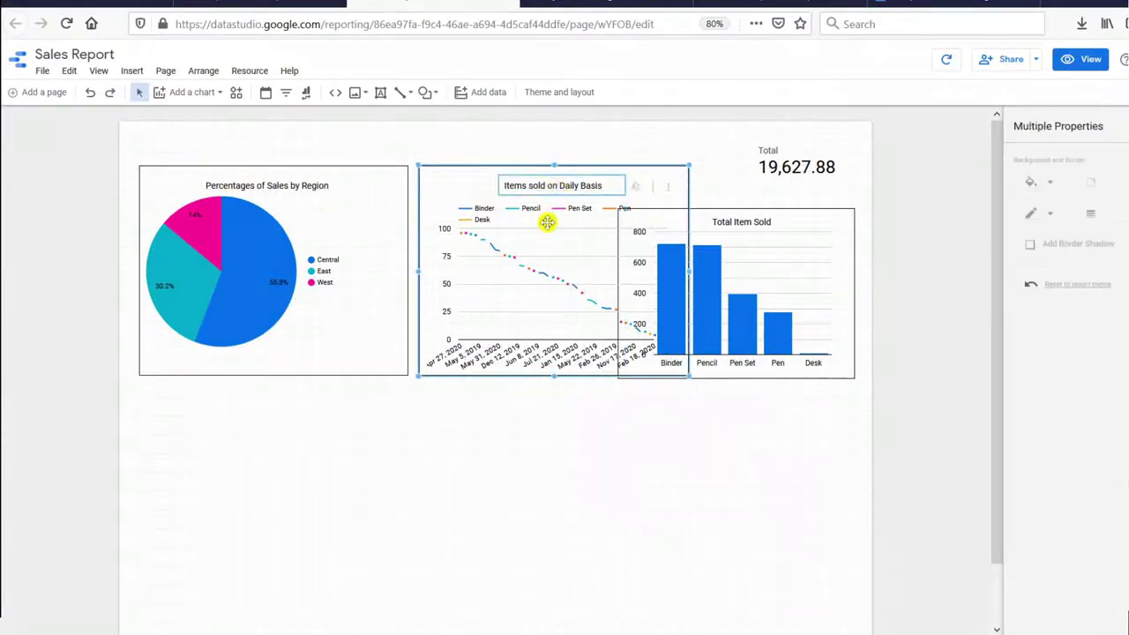
shift+click(539, 221)
right_click(535, 207)
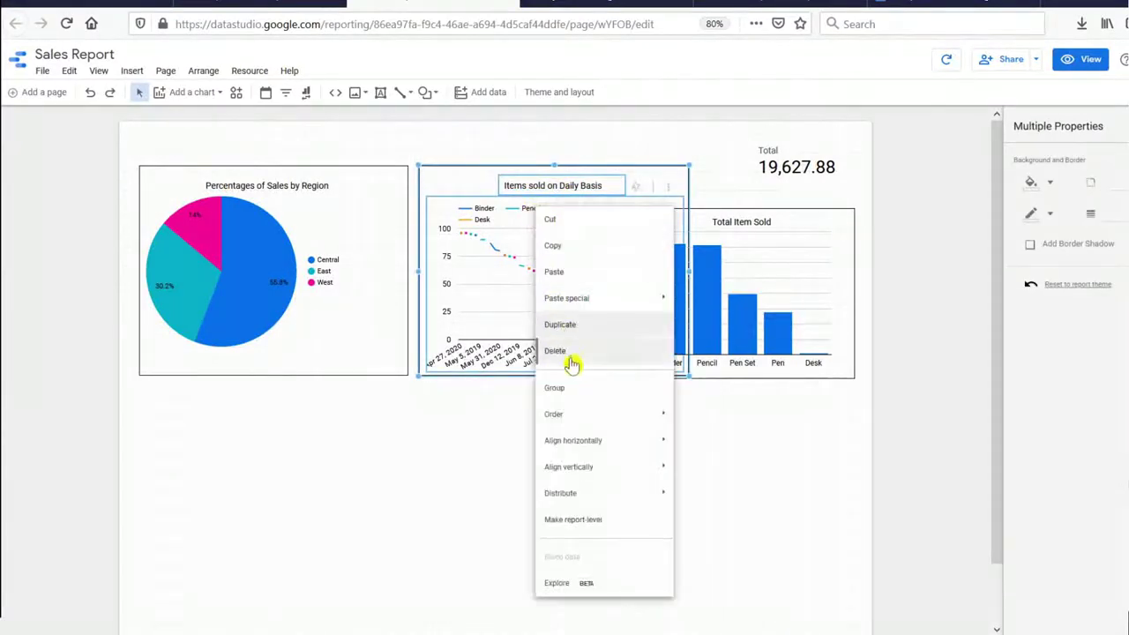
click(574, 356)
click(705, 168)
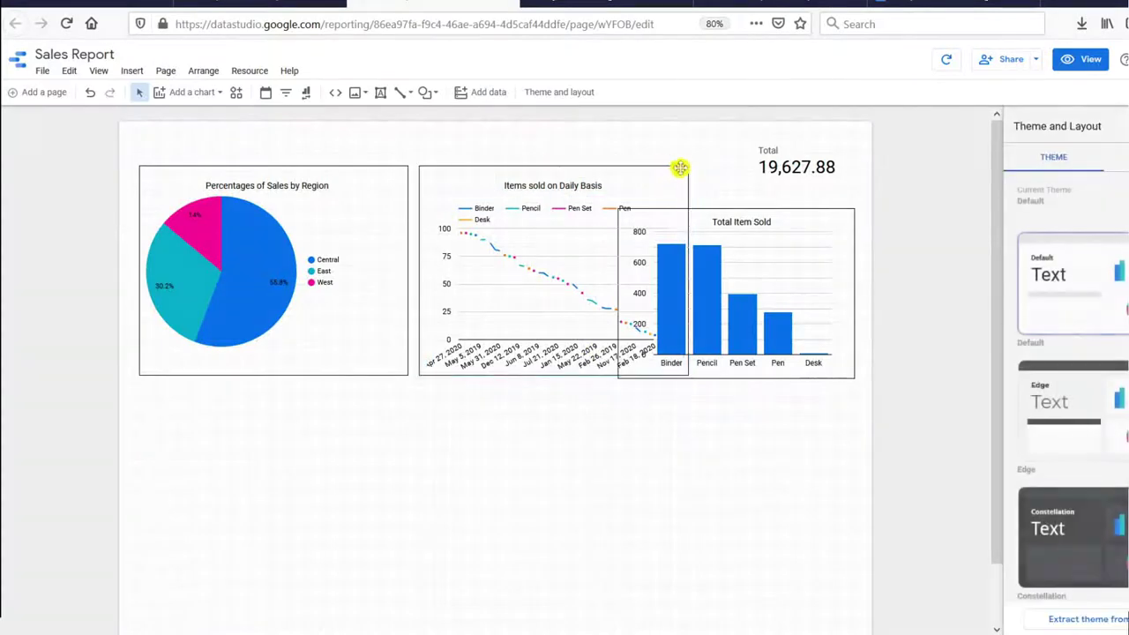
Step: Shrink the line chart group and pie chart, shift the line group left, and stretch it slightly taller
click(688, 166)
drag(688, 167, 631, 198)
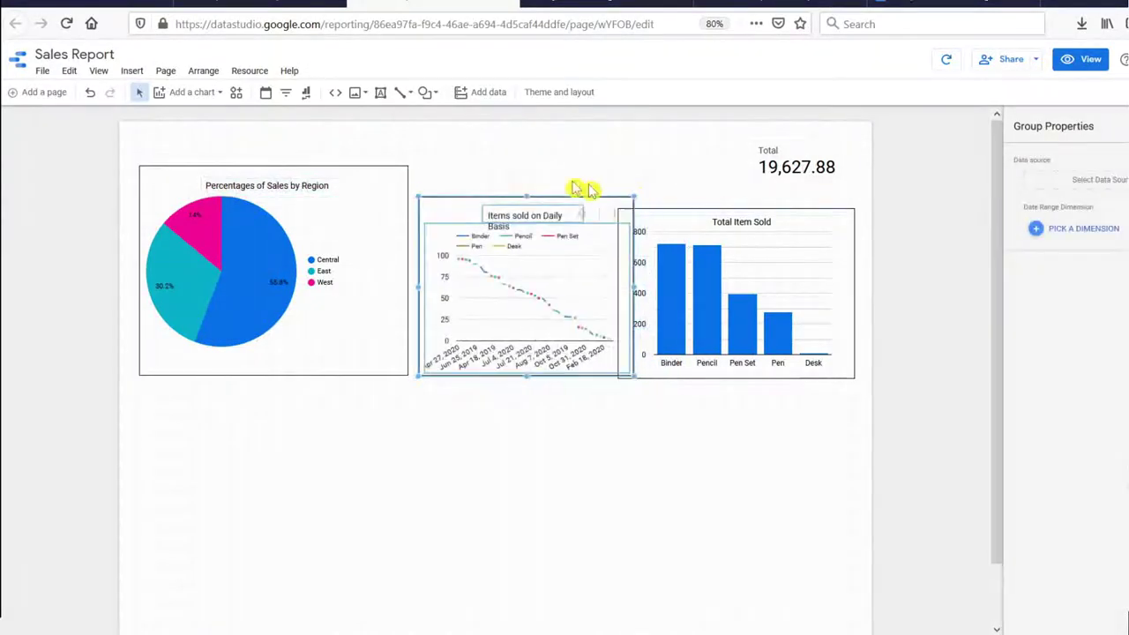
click(398, 176)
drag(409, 166, 374, 189)
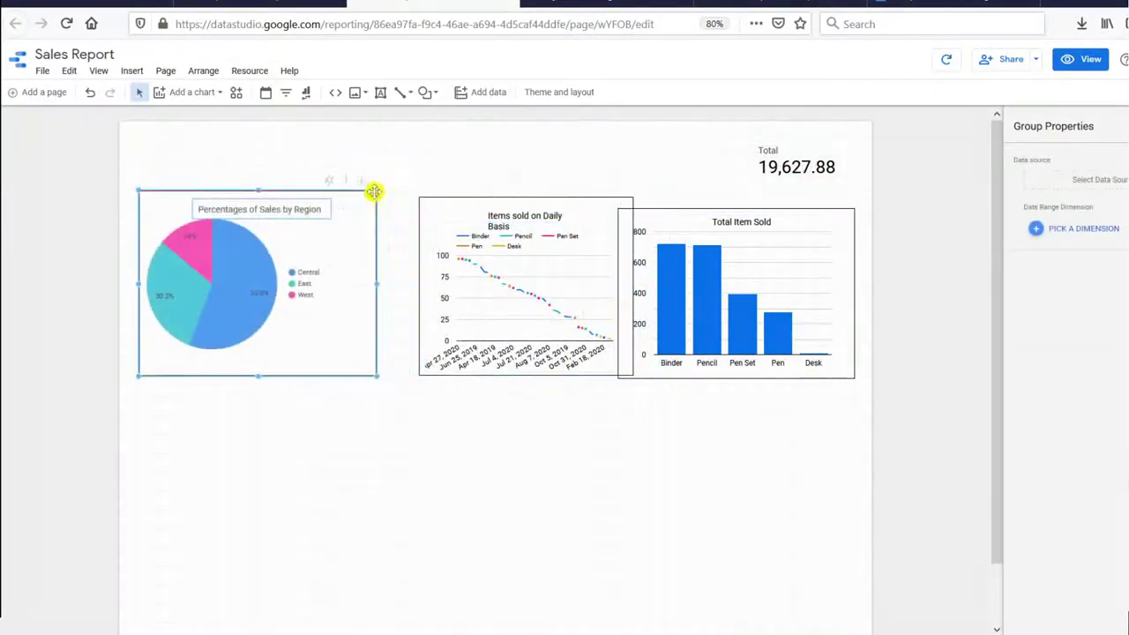
drag(479, 196, 450, 201)
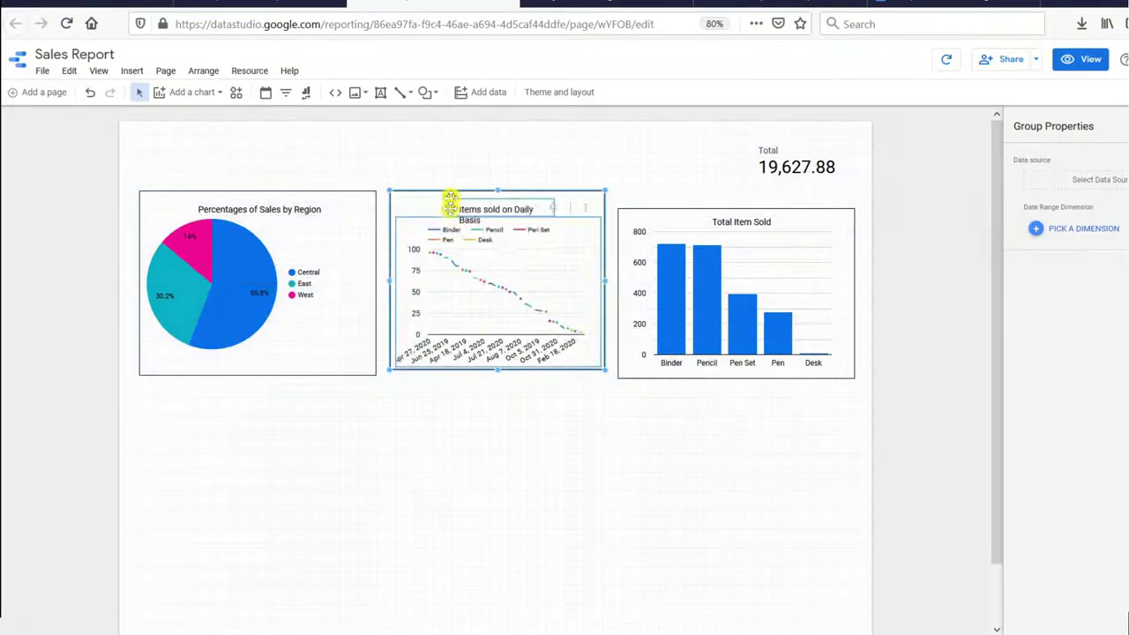
click(495, 371)
click(500, 371)
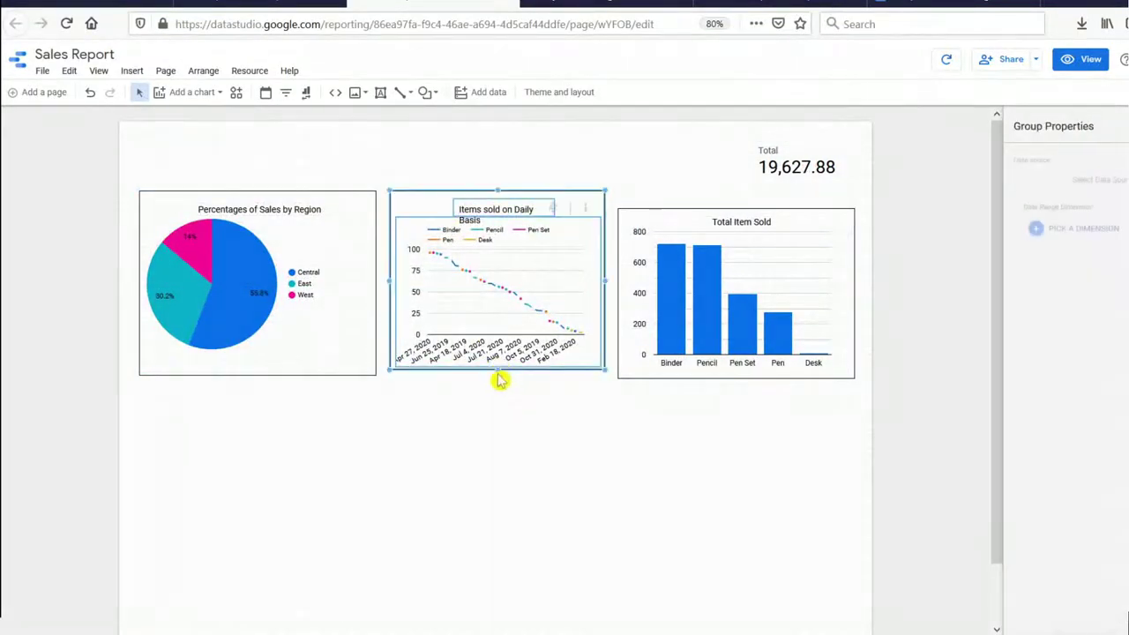
drag(498, 372, 499, 375)
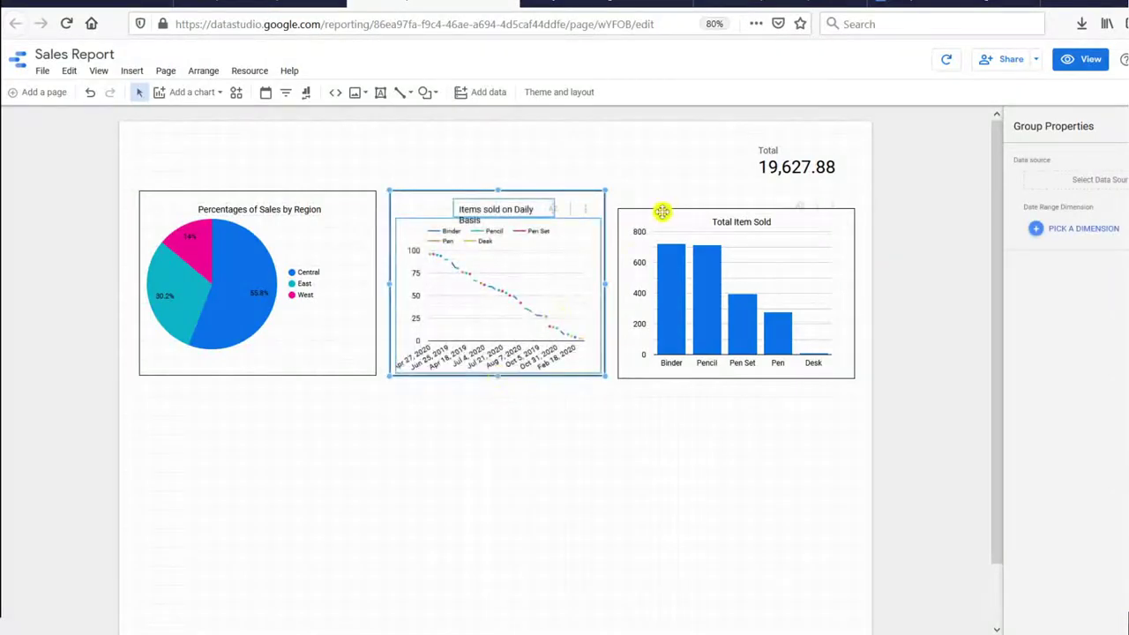
Step: Move the bar chart up slightly and align its bottom edge with the other charts
click(662, 212)
key(ctrl+a)
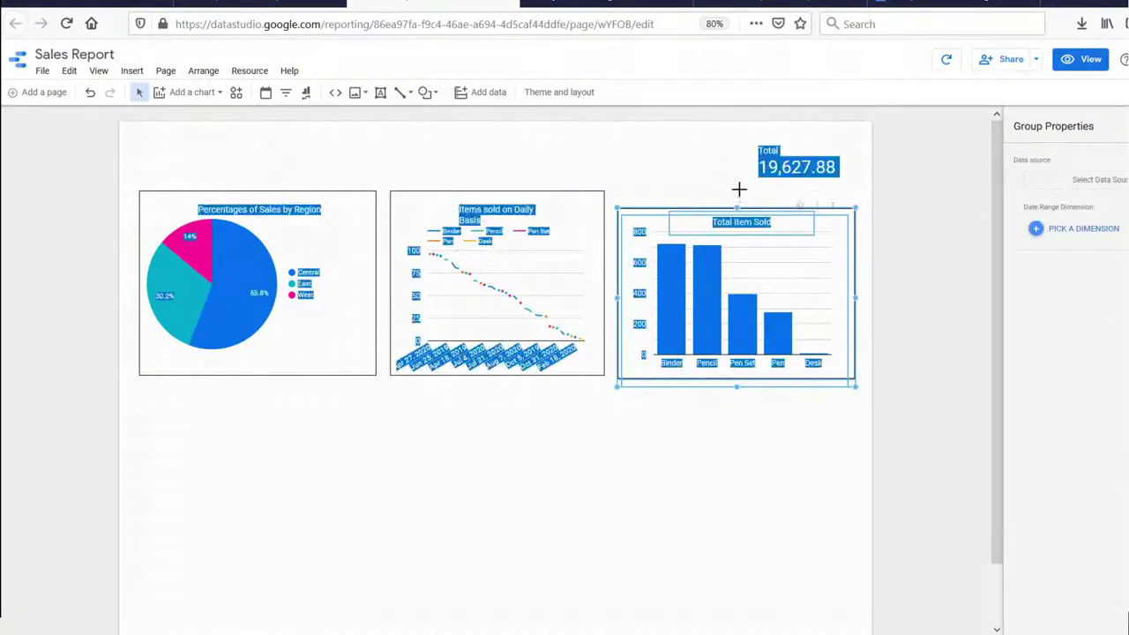
click(741, 194)
click(729, 212)
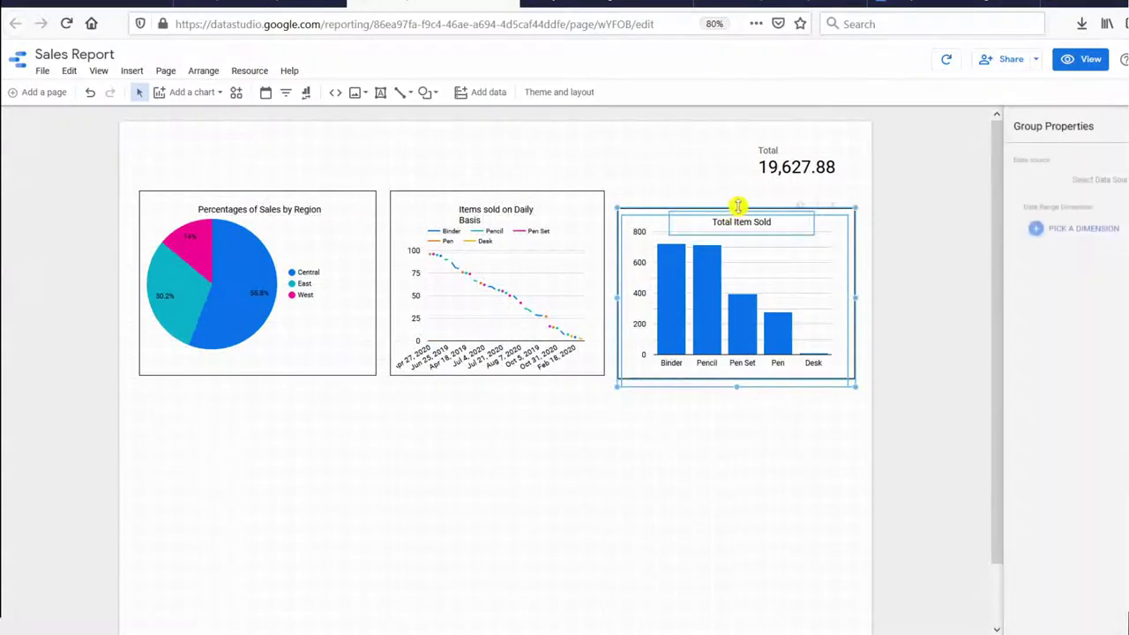
drag(735, 209, 743, 194)
click(721, 453)
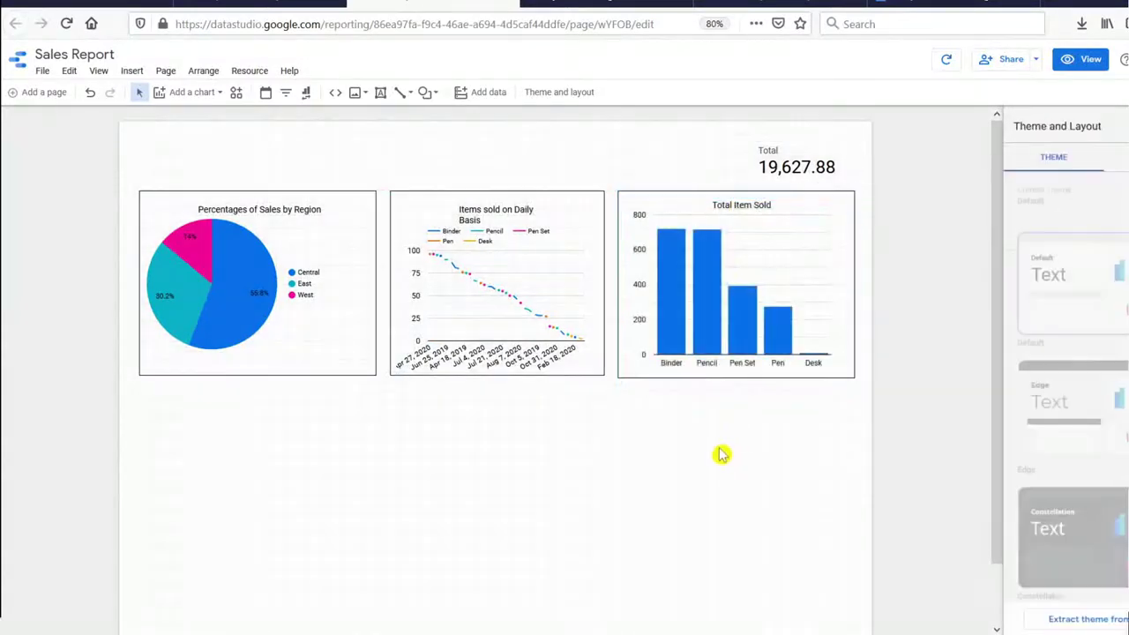
click(695, 383)
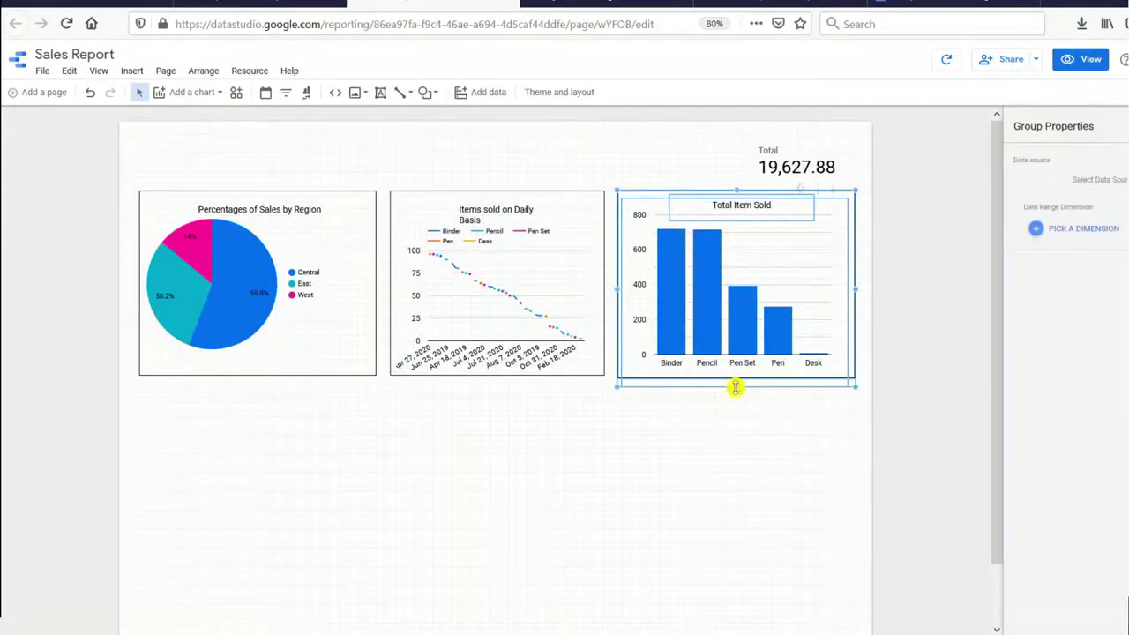
drag(735, 385, 735, 383)
click(726, 439)
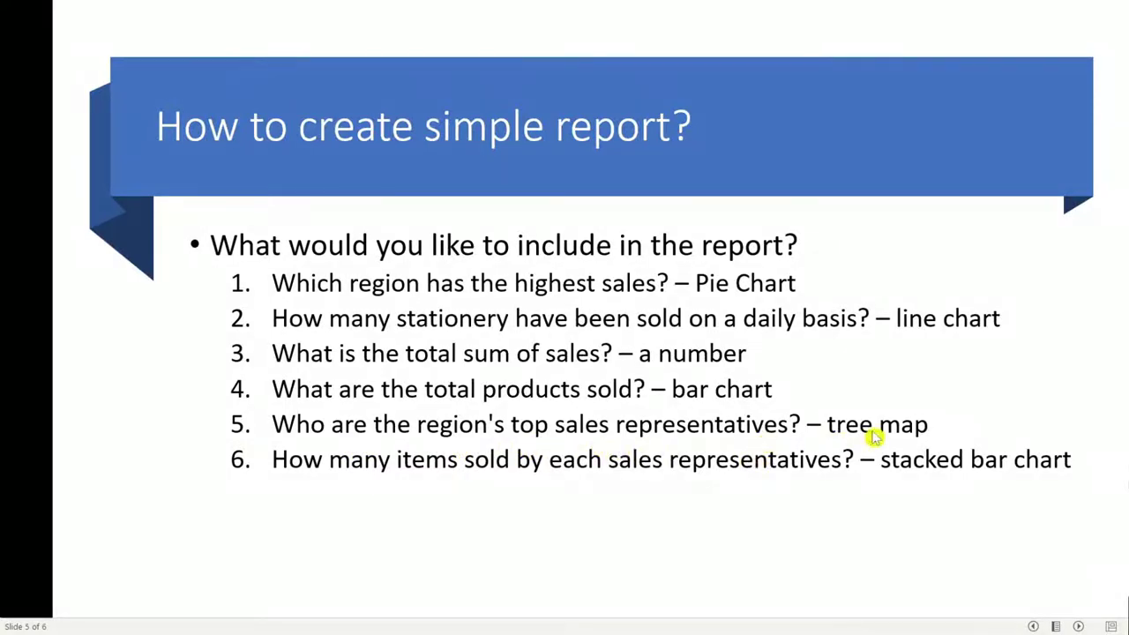
key(alt+Tab)
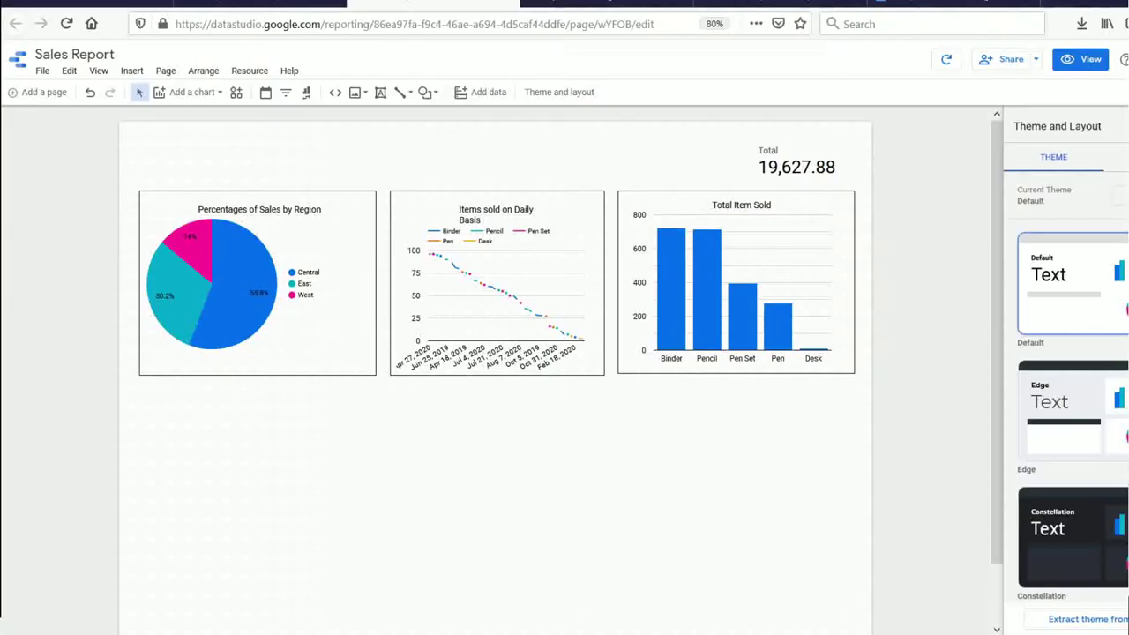
Step: Place a treemap of Central, East and West regions below the pie chart and enlarge it
click(194, 93)
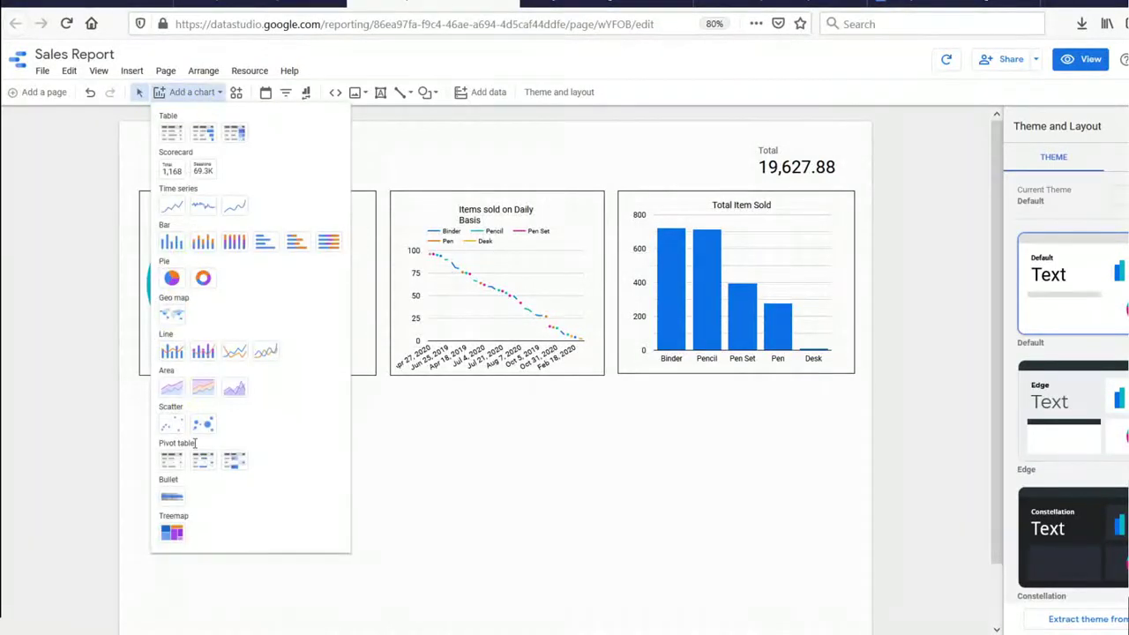
click(172, 532)
click(141, 402)
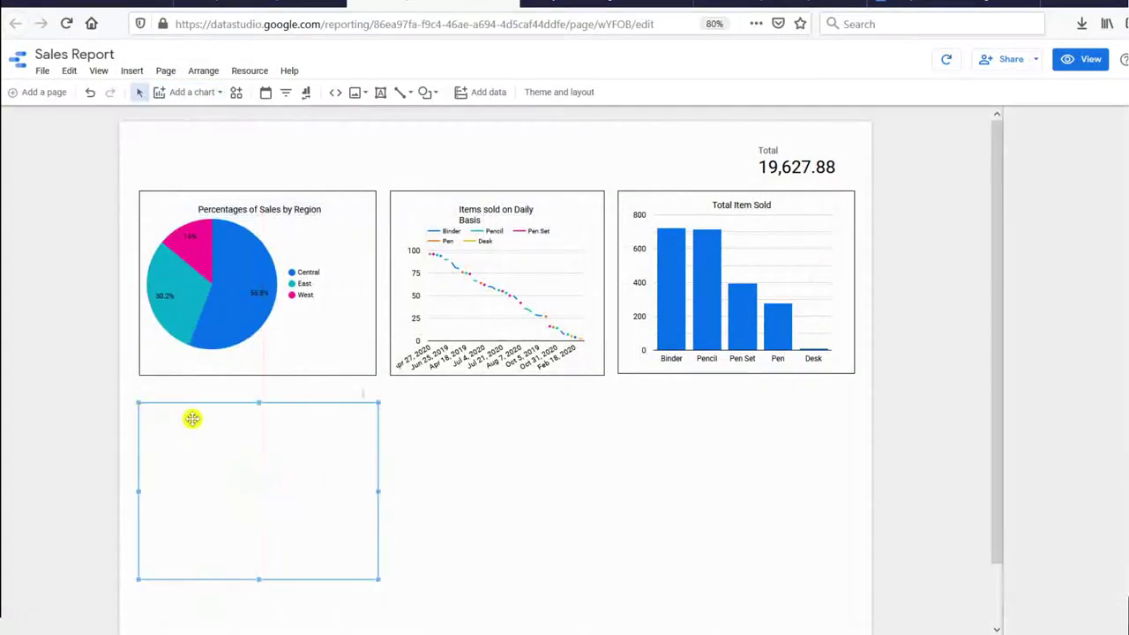
scroll(202, 418, down, 2)
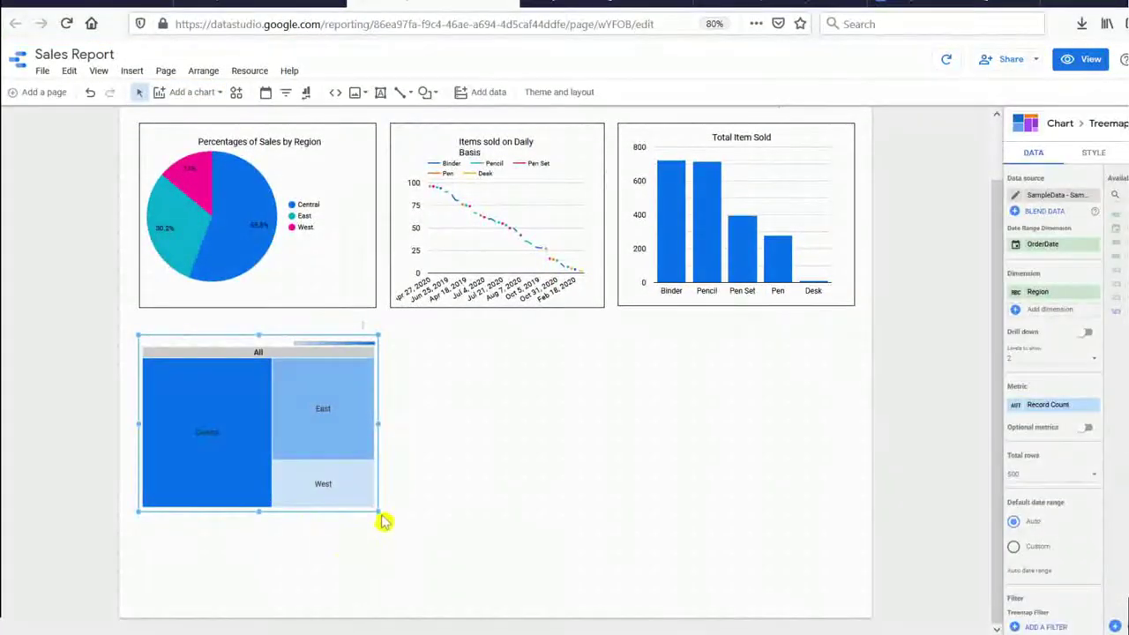
drag(379, 515, 520, 594)
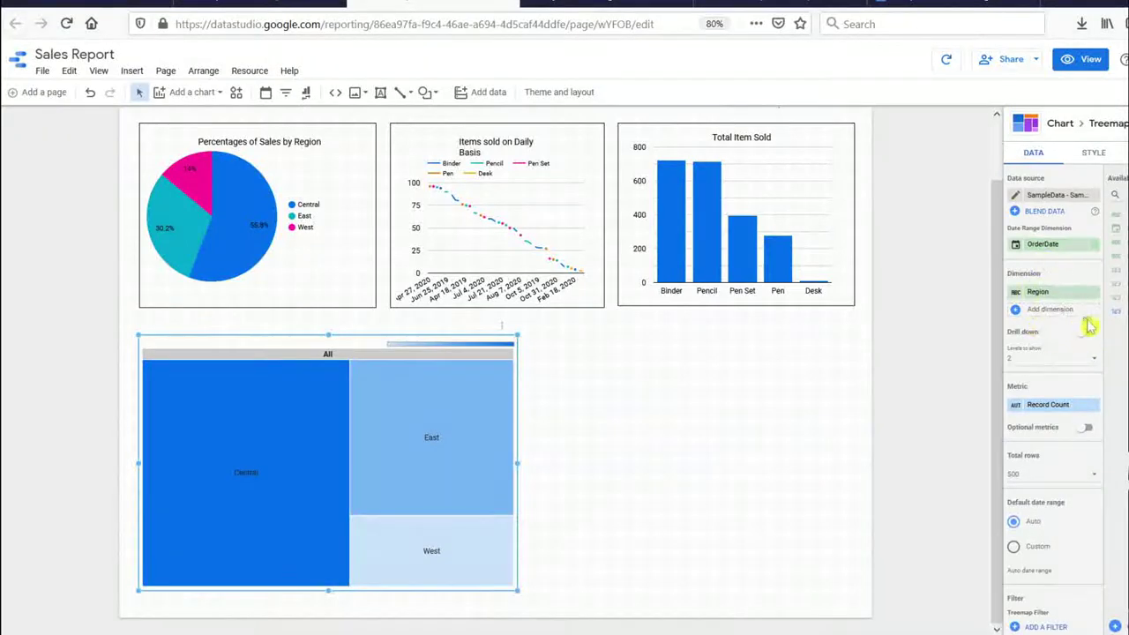
Step: Add Rep as a second treemap dimension so each region splits into sales reps
click(1073, 316)
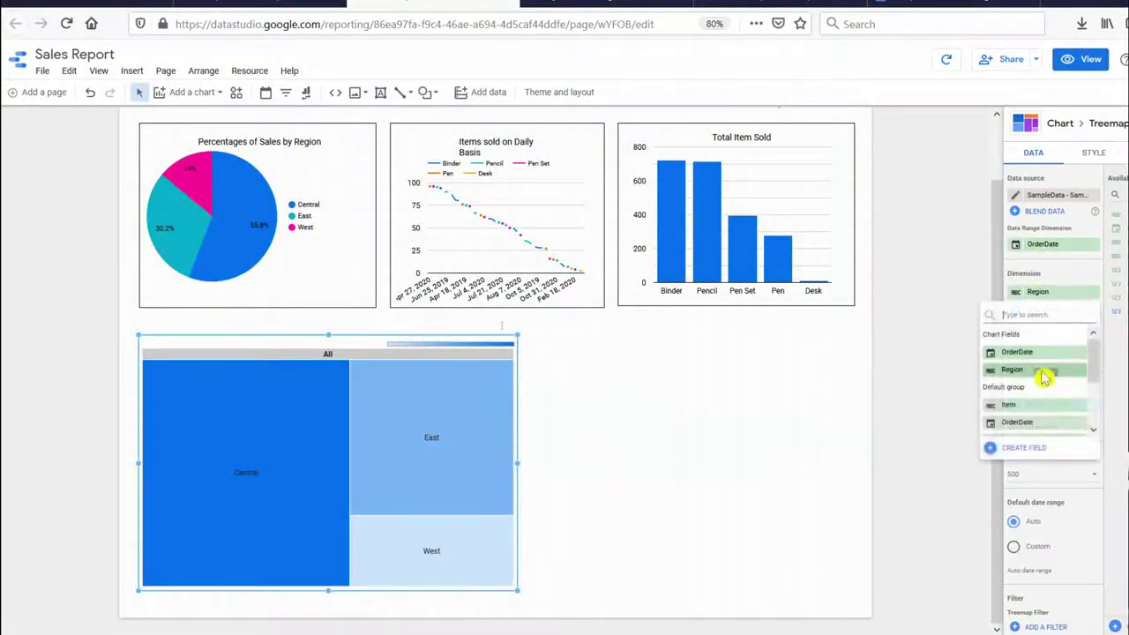
scroll(1071, 390, down, 2)
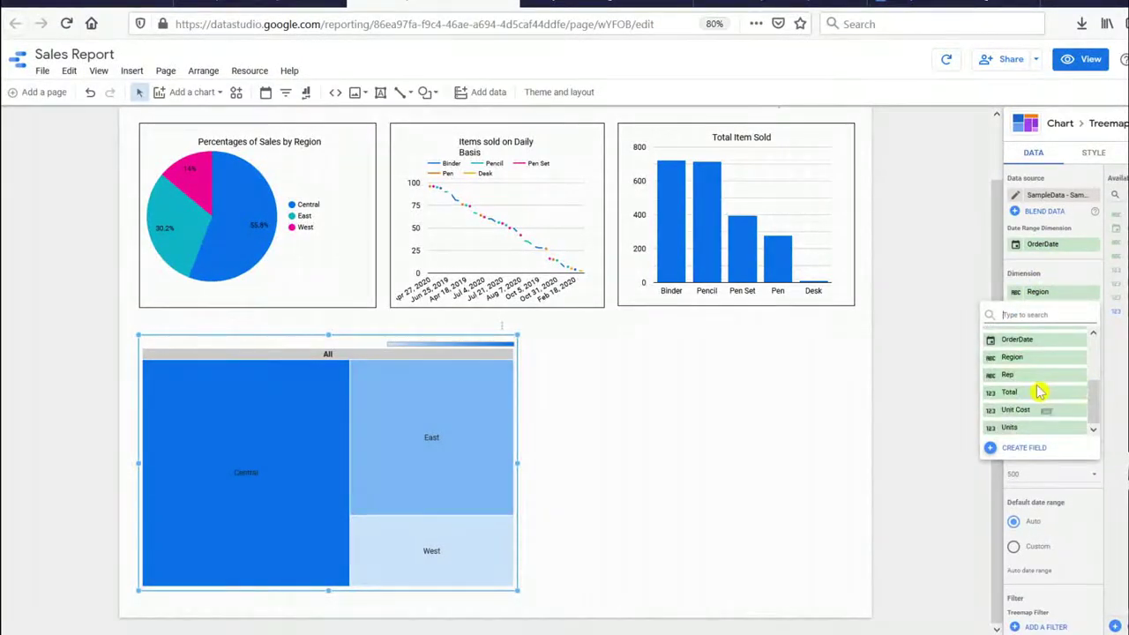
click(1028, 374)
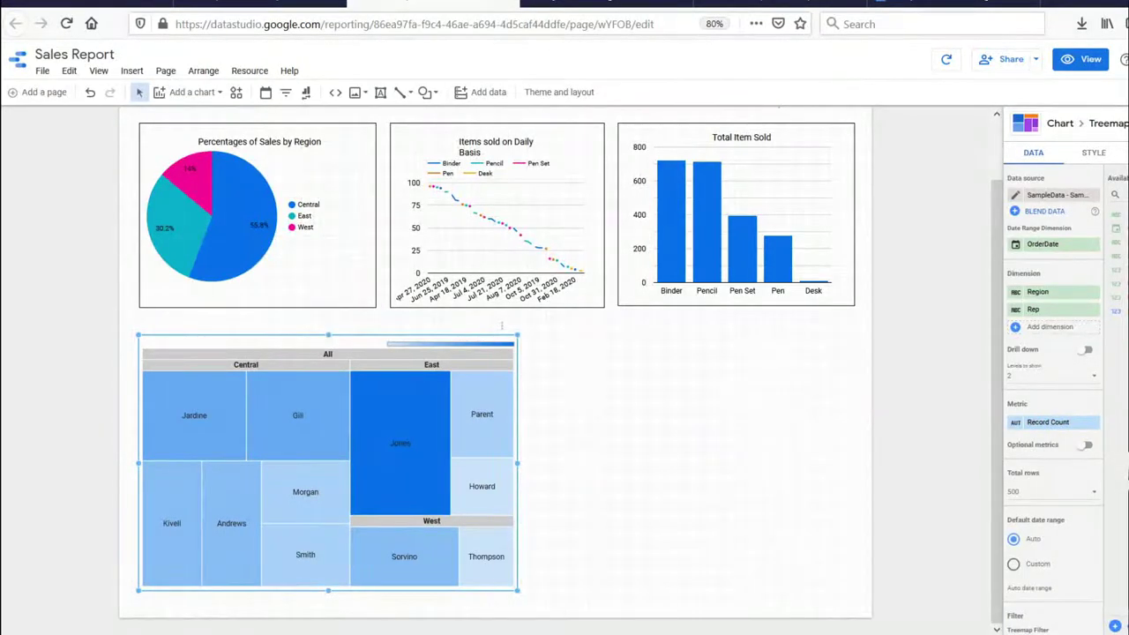
click(582, 578)
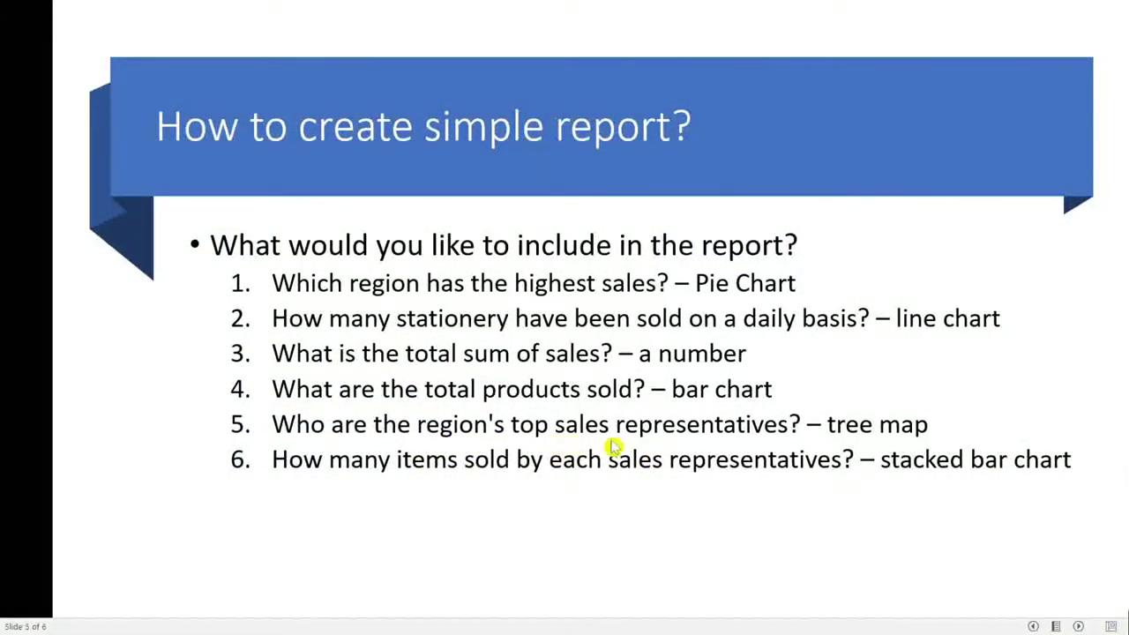
key(alt+Tab)
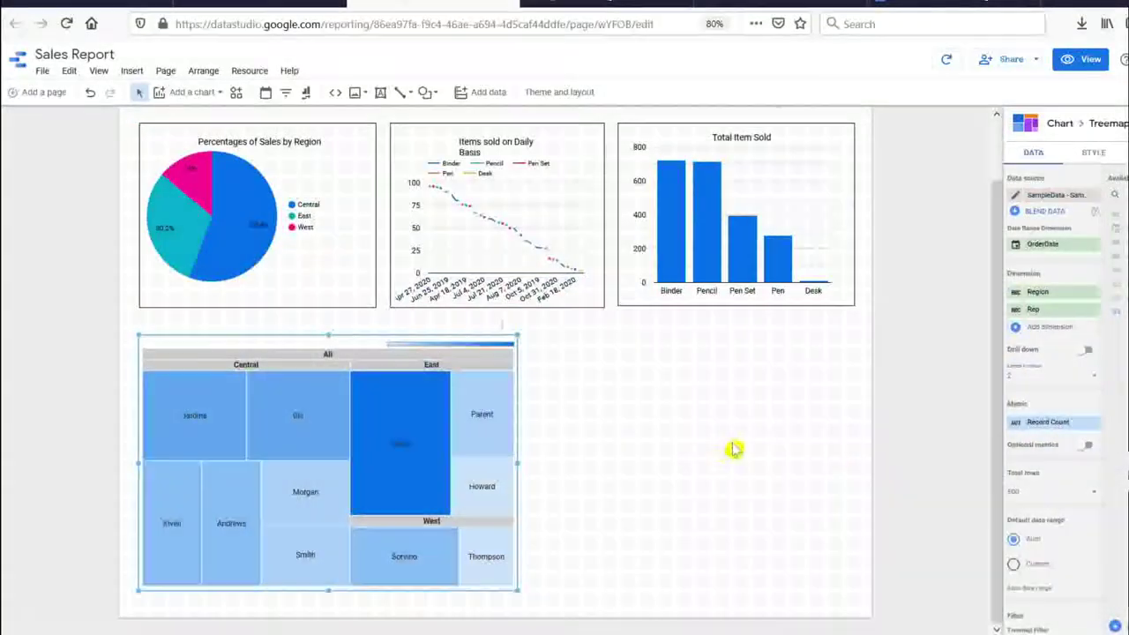
Step: Replace the treemap's Record Count metric with Total
click(1089, 427)
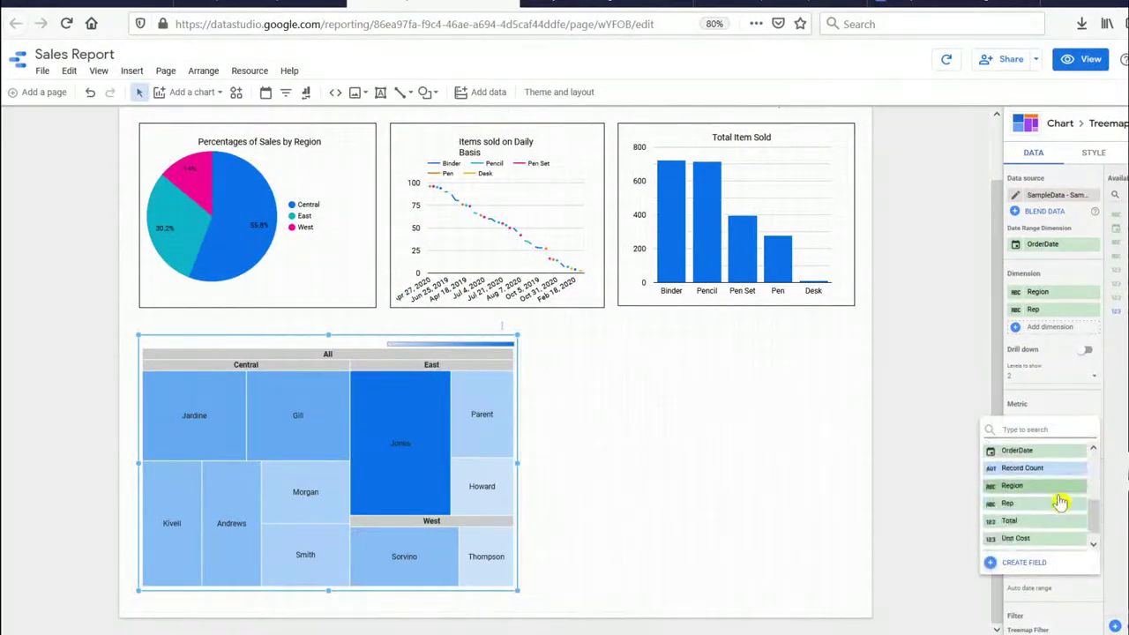
scroll(1060, 501, down, 1)
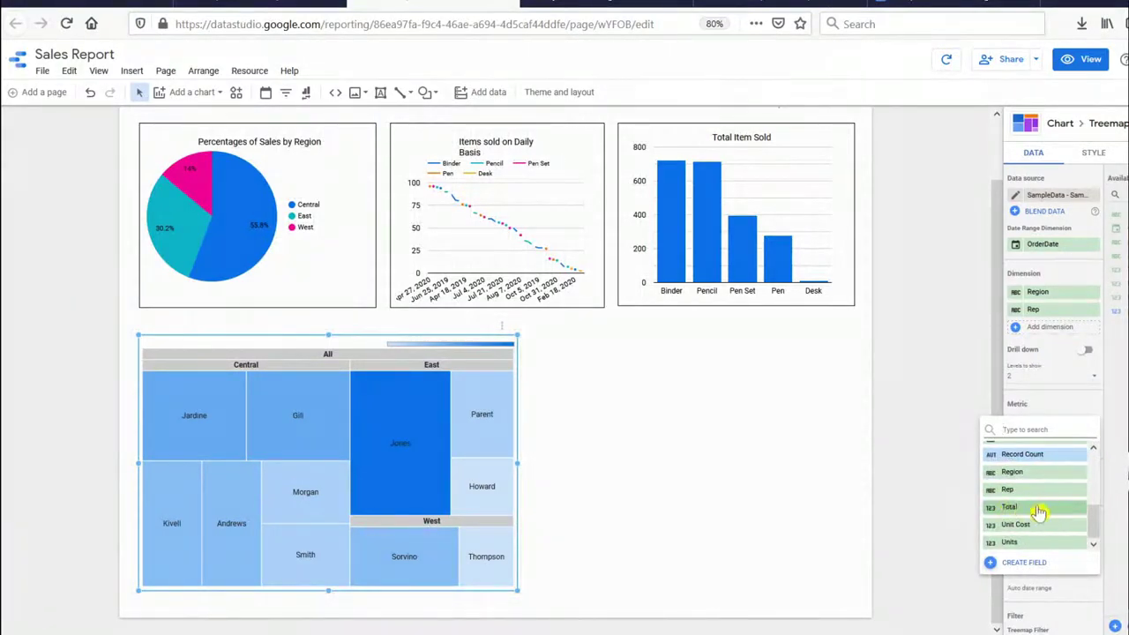
click(1039, 509)
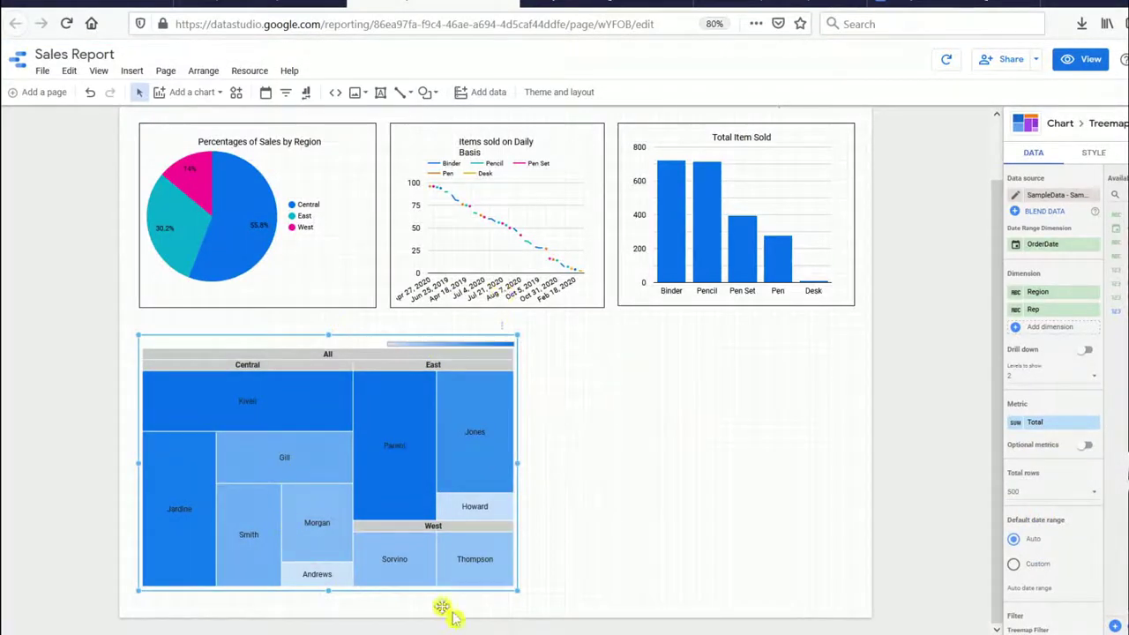
click(786, 393)
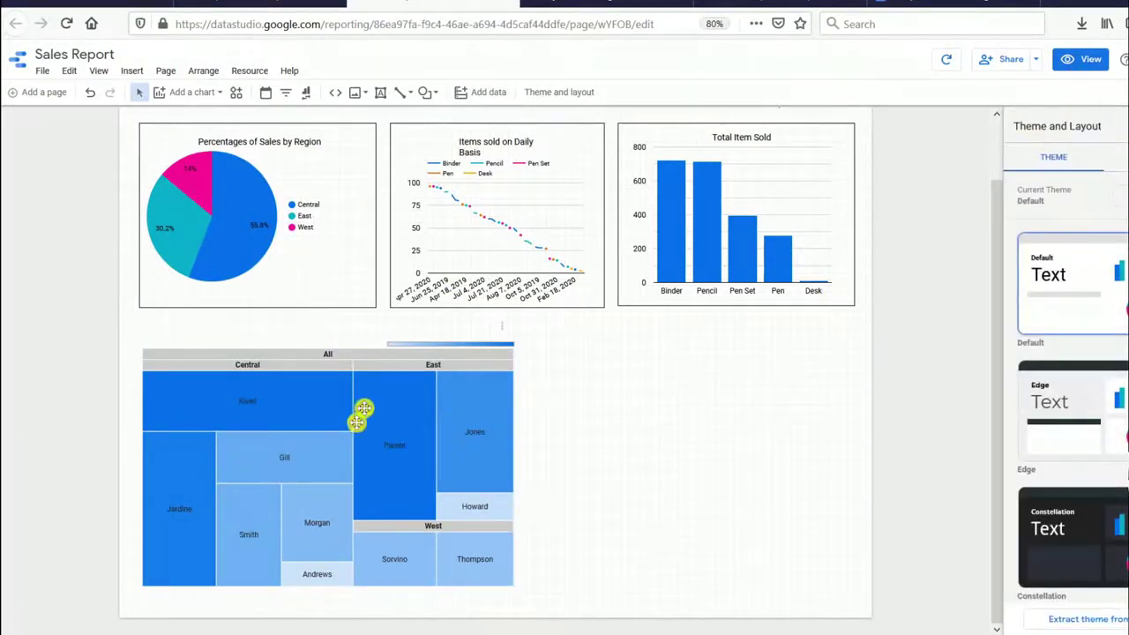
Step: Preview the report in view mode and read rep totals like Jones and Howard on the treemap
click(1091, 62)
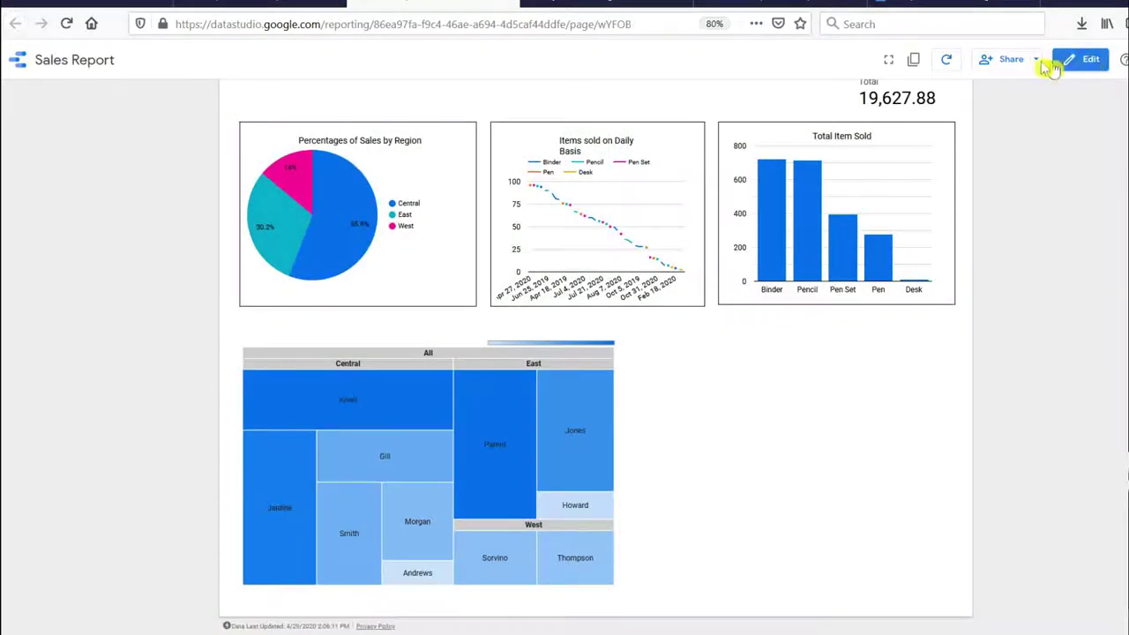
mouse_move(488, 438)
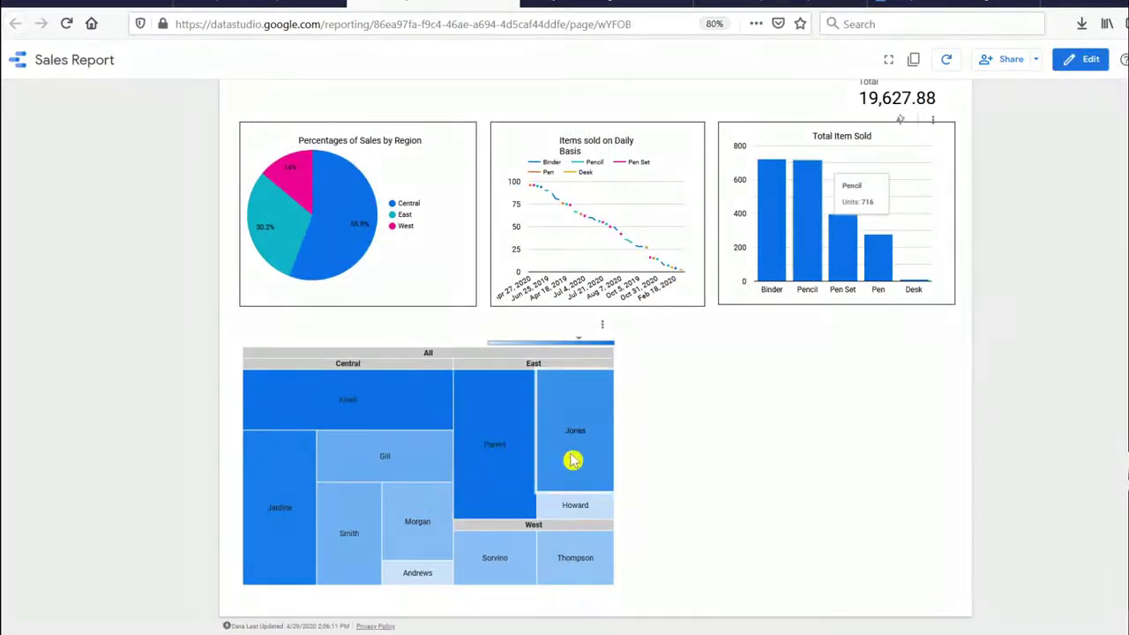
mouse_move(574, 444)
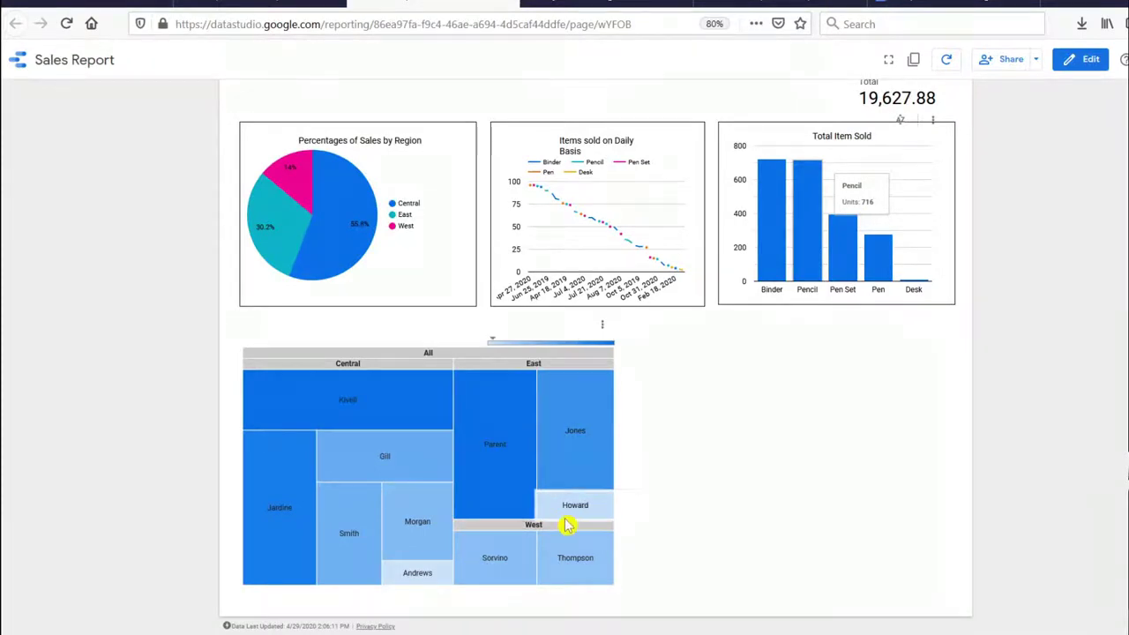
mouse_move(596, 515)
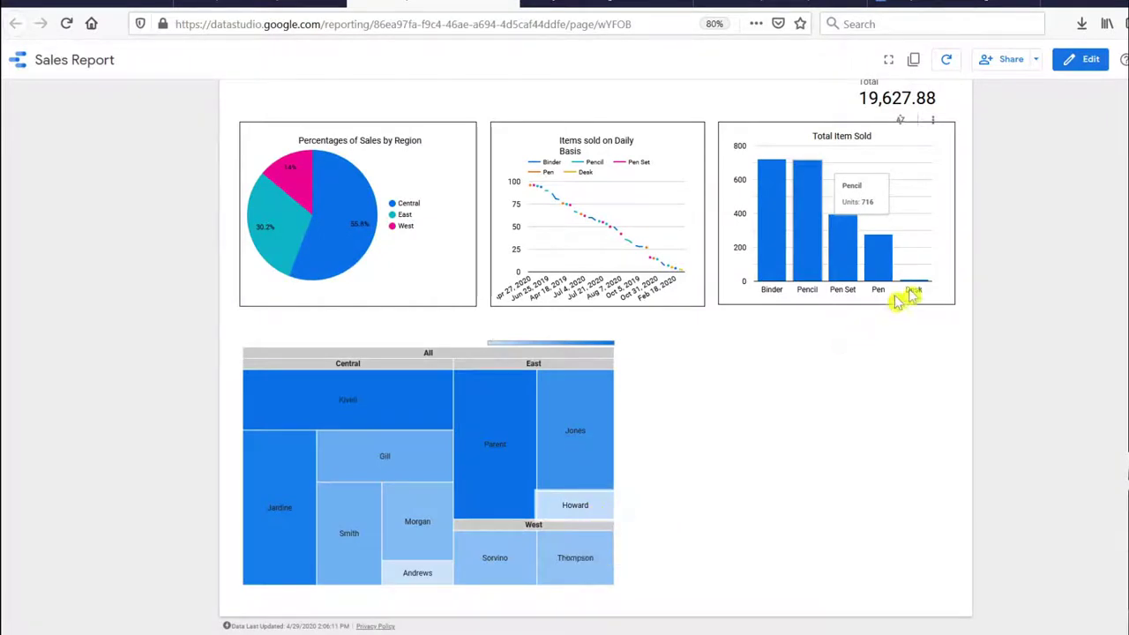
Step: Back in the editor, add '(RM)' and 'based' to the treemap title and widen its box to one line
click(1080, 60)
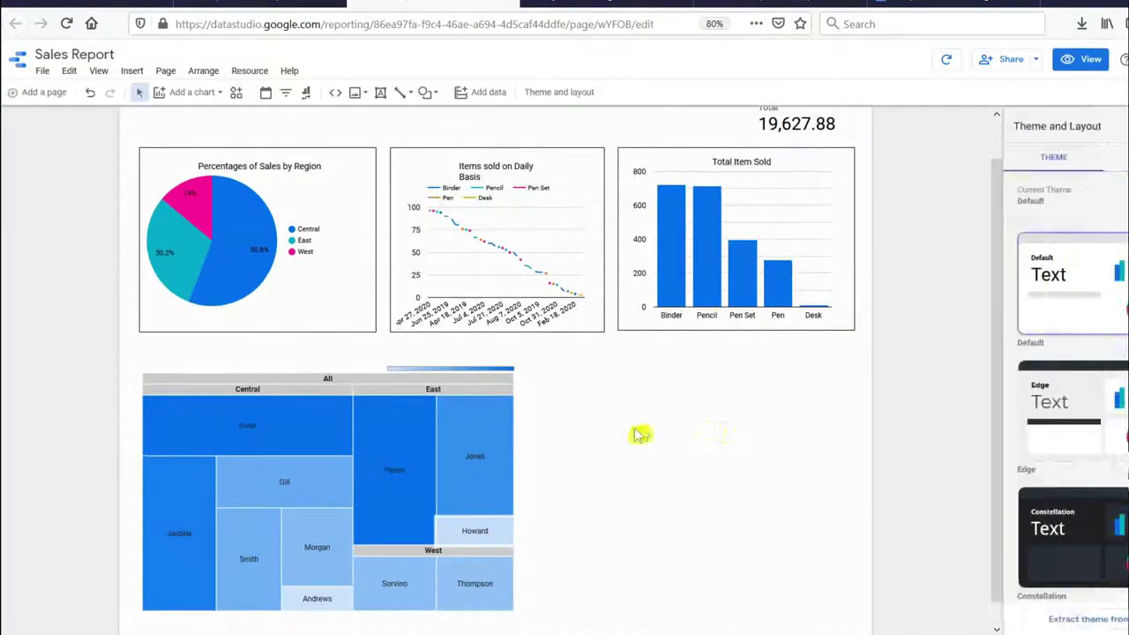
scroll(564, 453, down, 1)
click(509, 434)
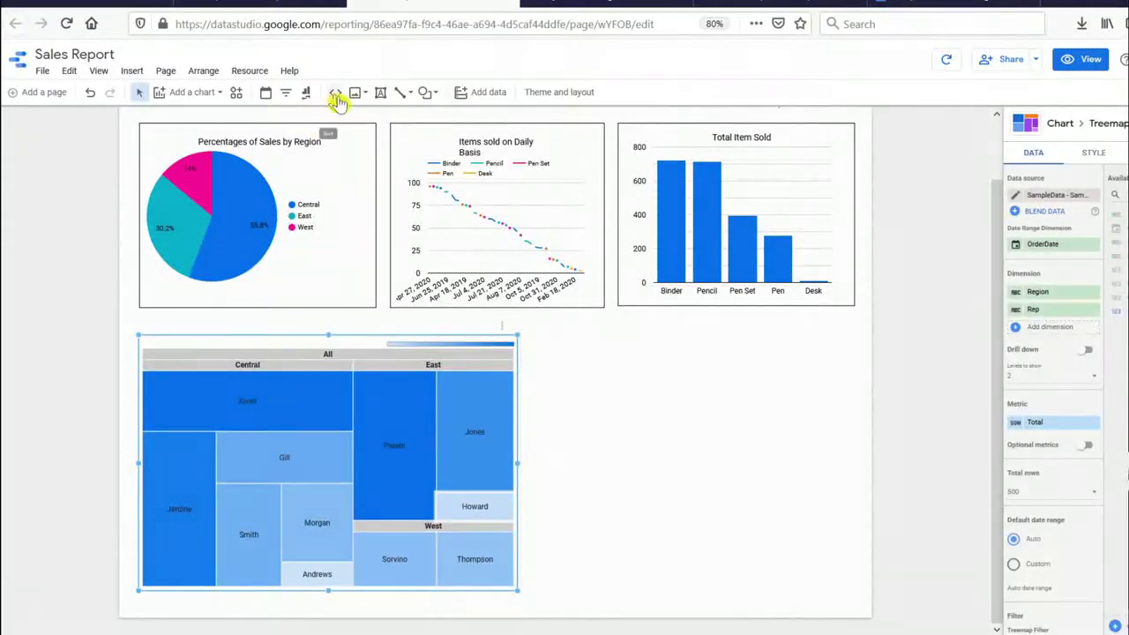
click(379, 93)
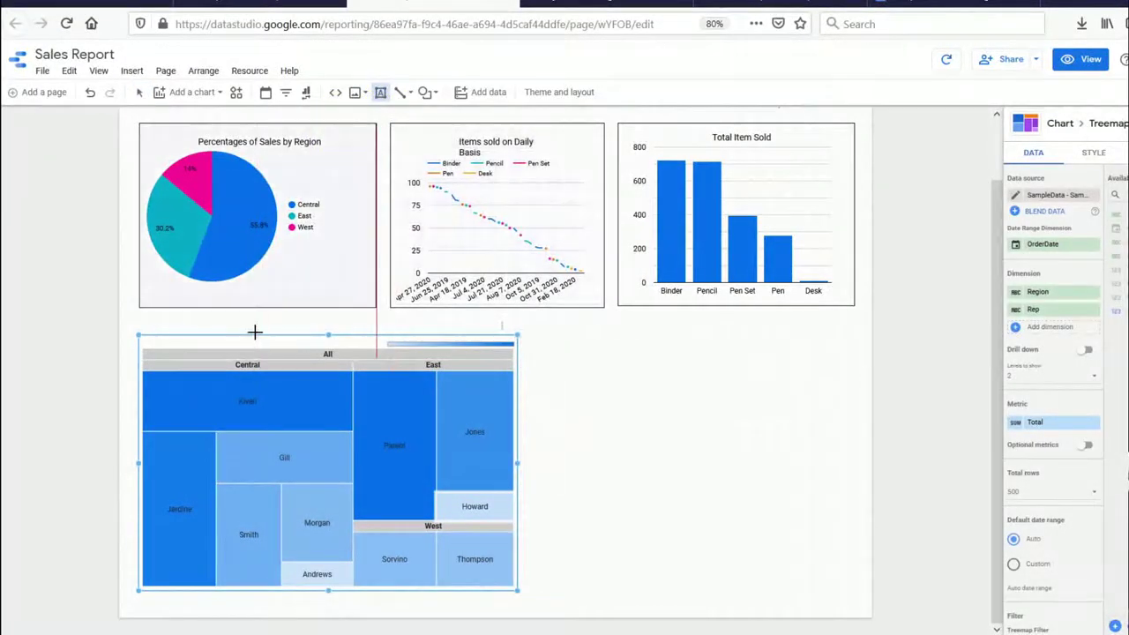
drag(254, 329, 403, 350)
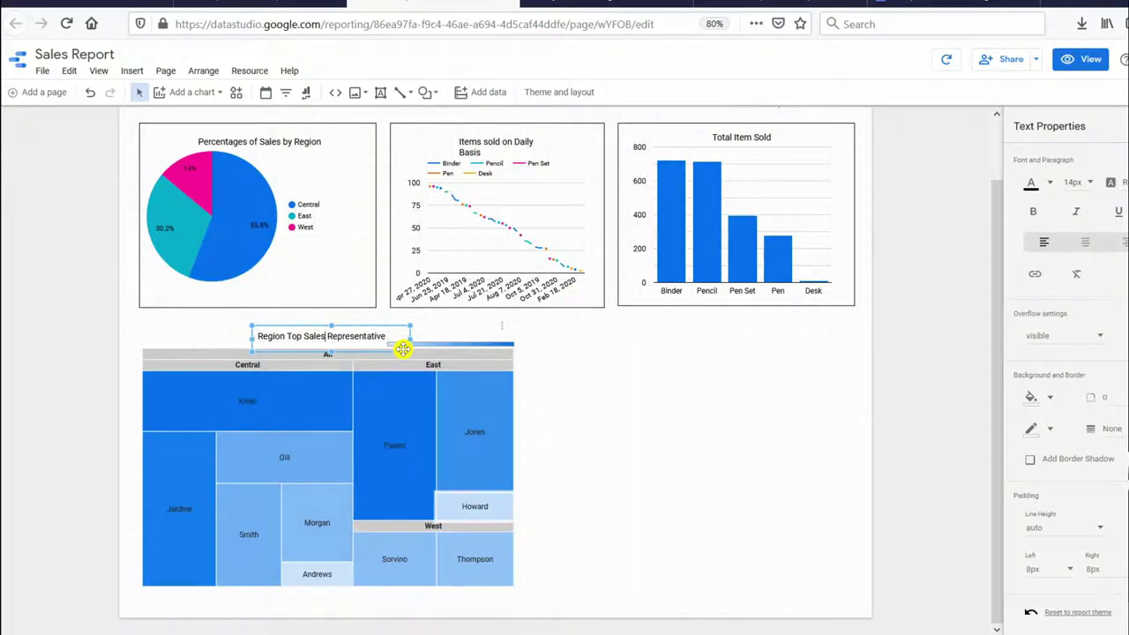
text((RM) )
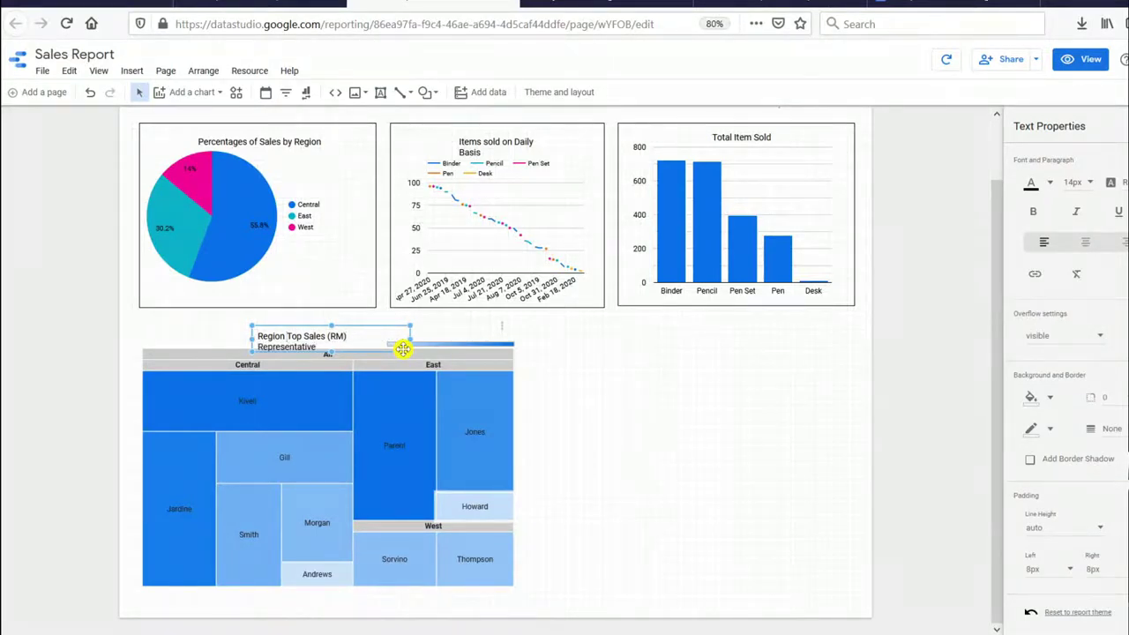
text(based)
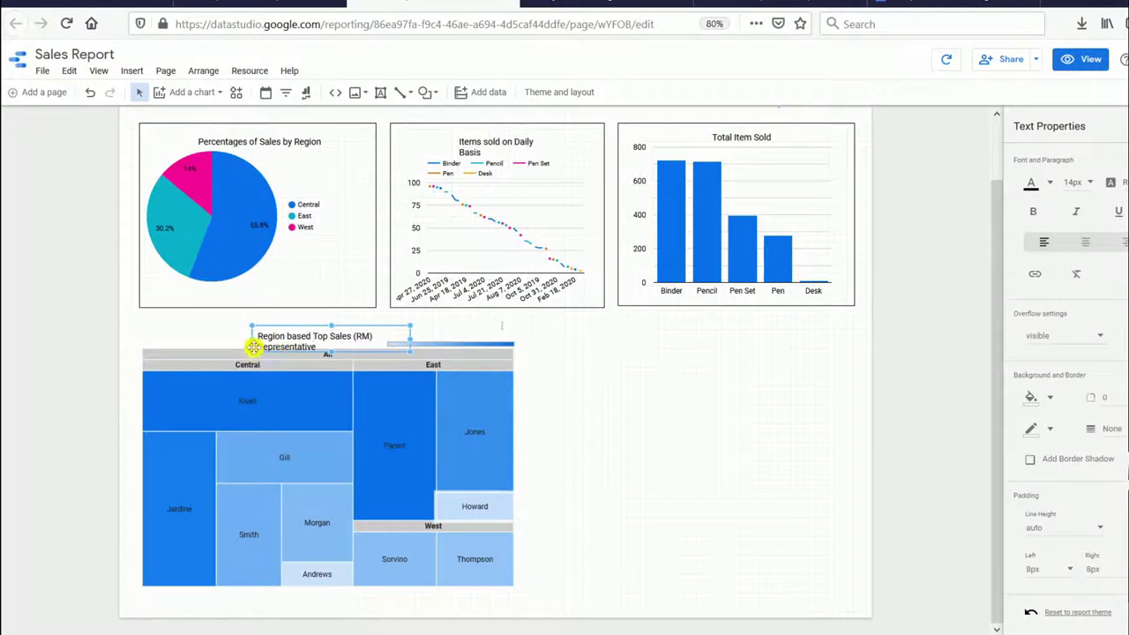
drag(254, 338, 211, 338)
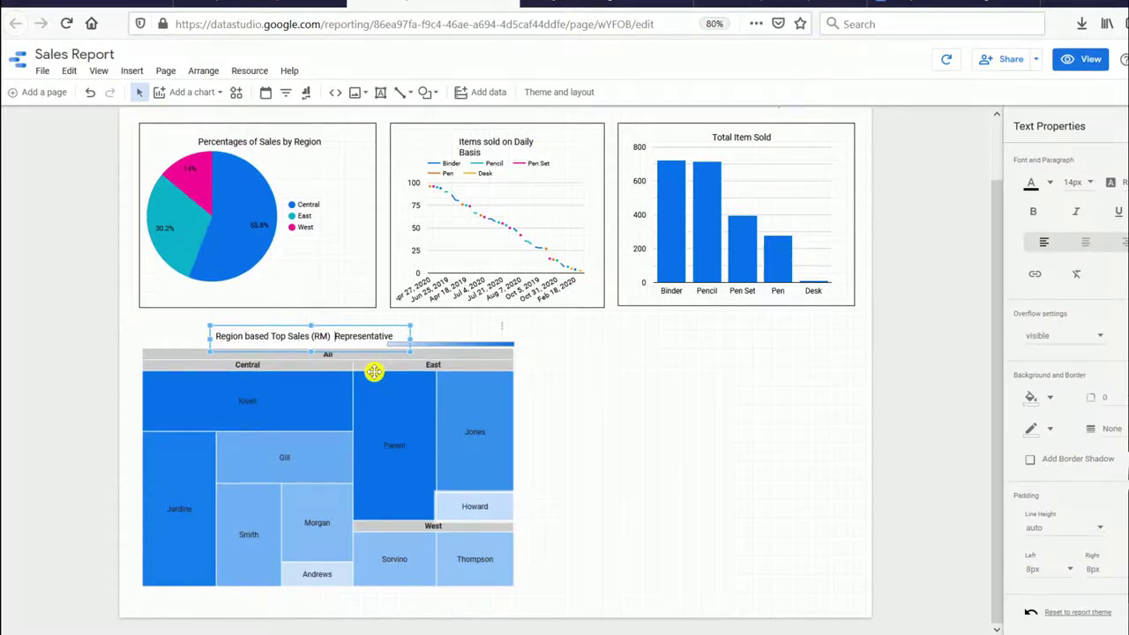
click(561, 404)
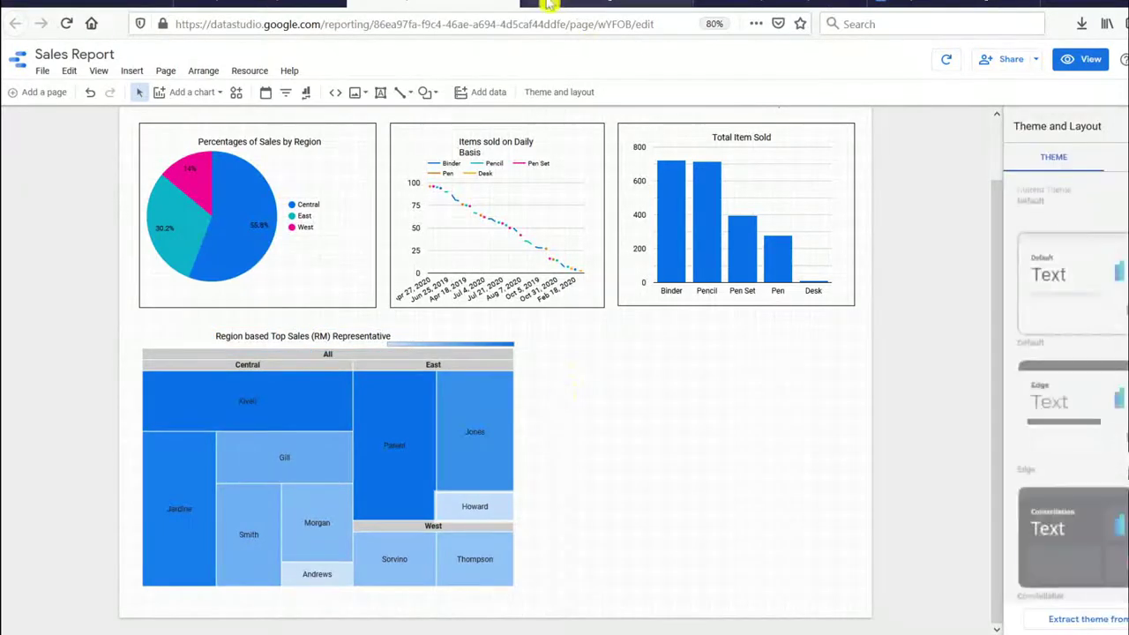
Step: Draw a rectangle over the treemap with transparent fill and a black border
click(430, 92)
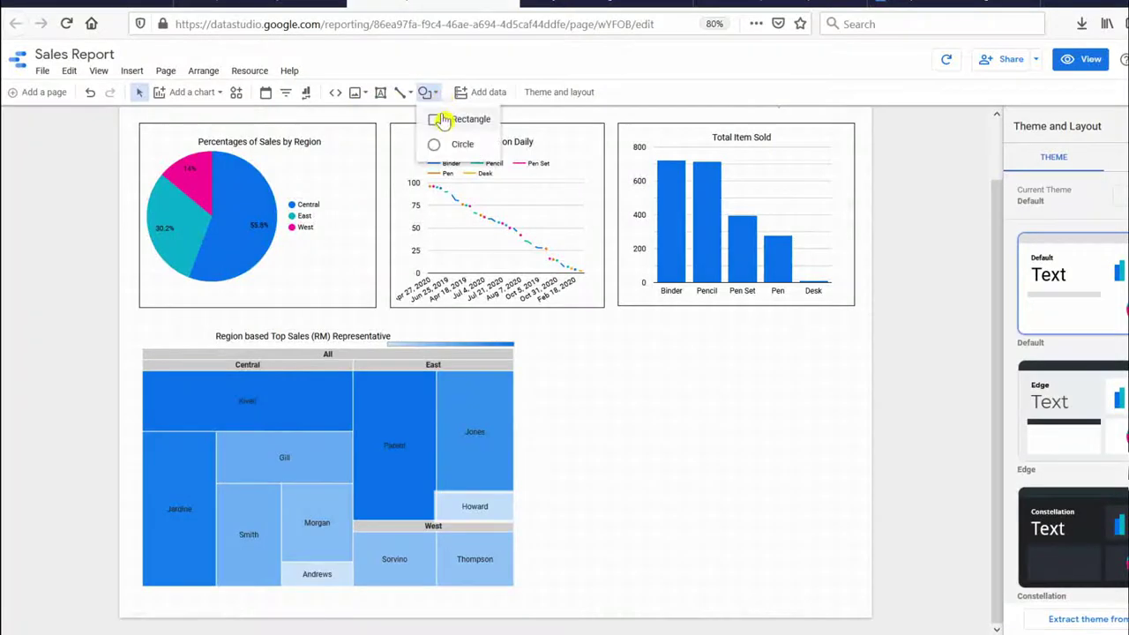
click(446, 119)
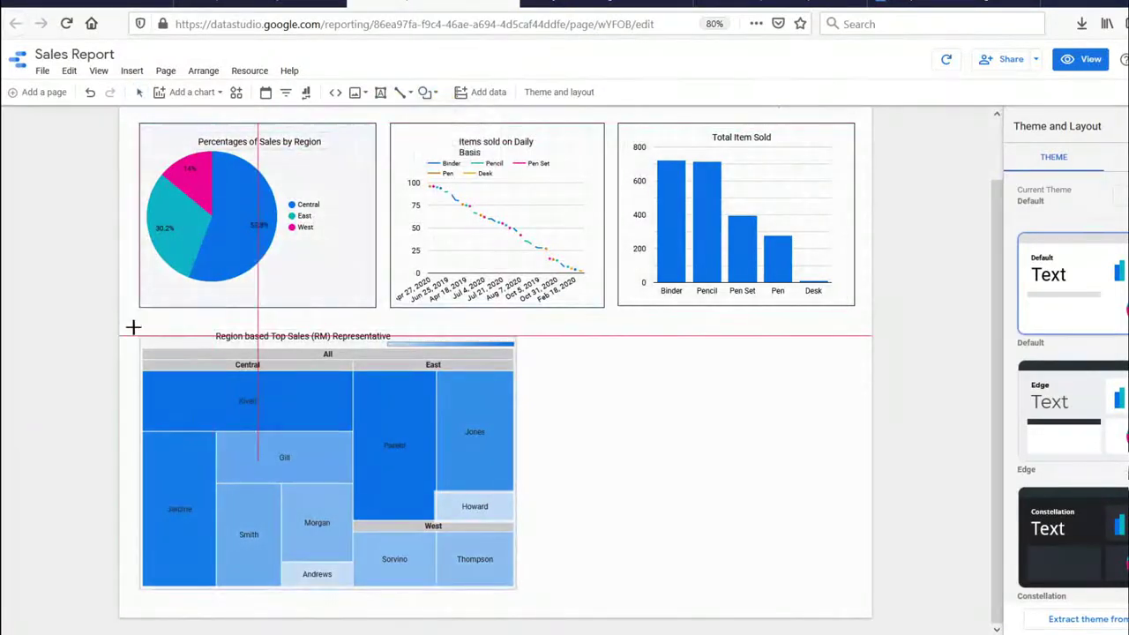
mouse_move(136, 319)
mouse_down()
mouse_move(448, 504)
mouse_move(529, 587)
mouse_move(522, 594)
mouse_up()
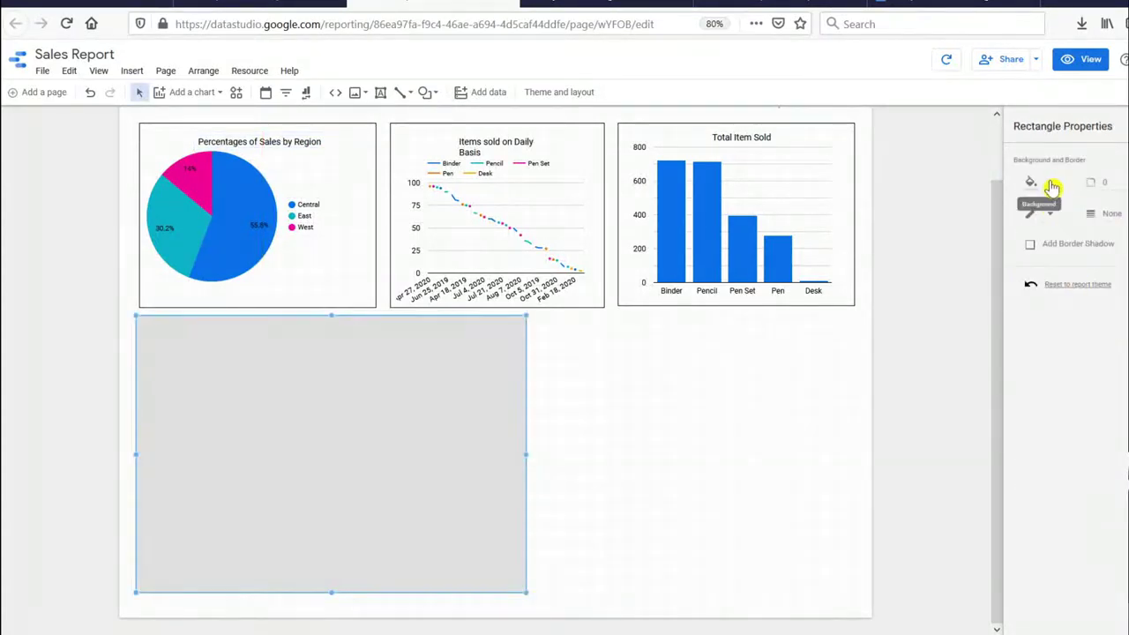
click(1031, 182)
click(1112, 209)
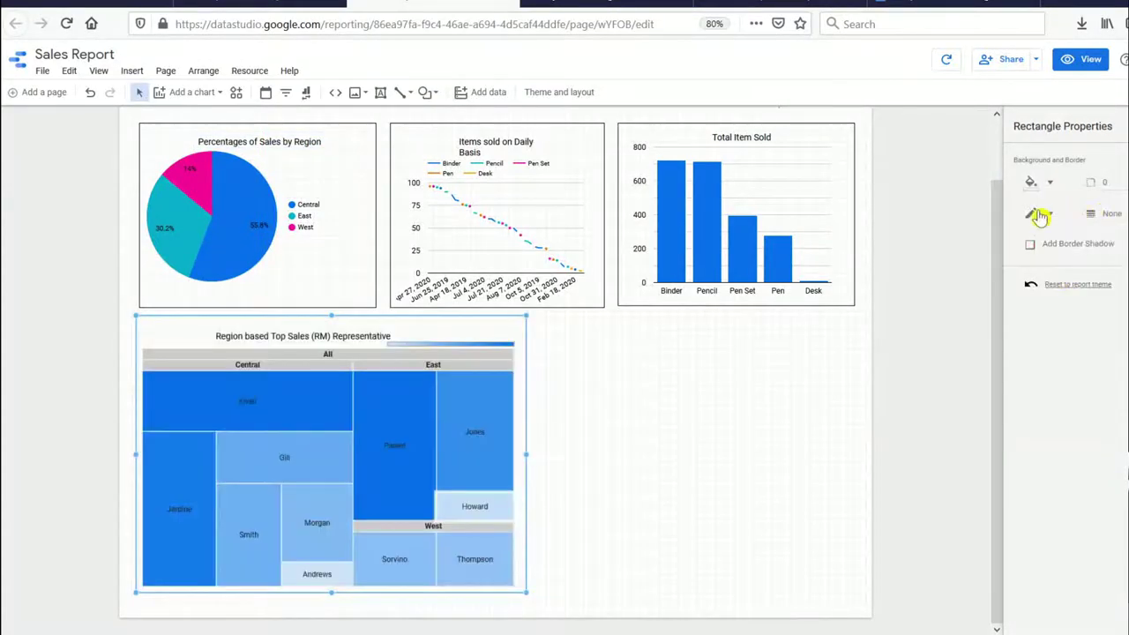
click(1030, 213)
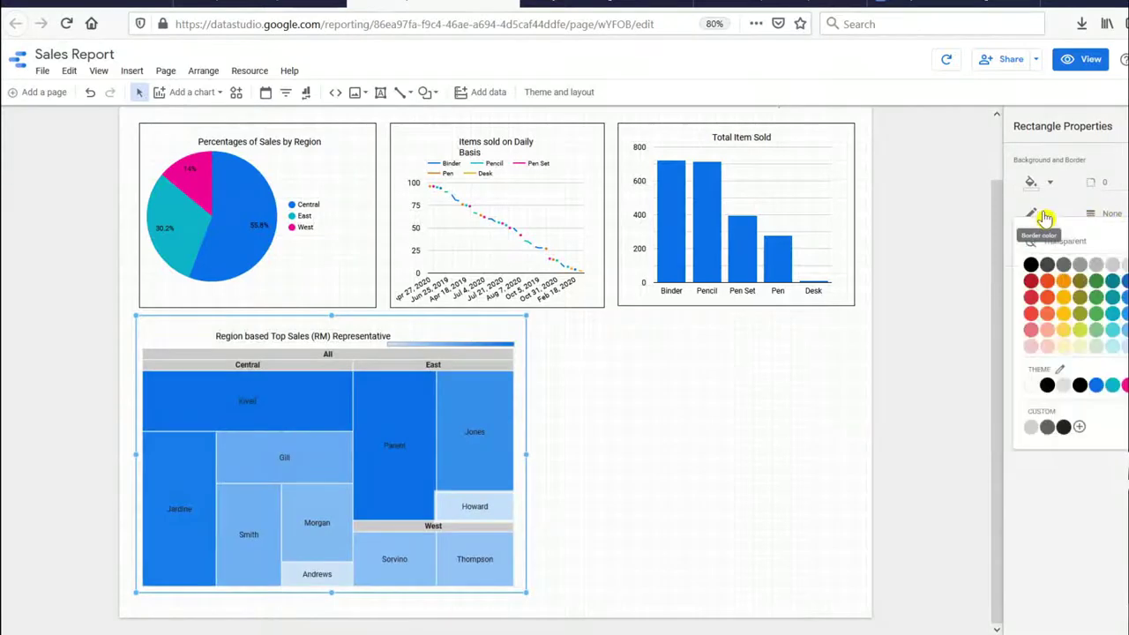
click(1032, 269)
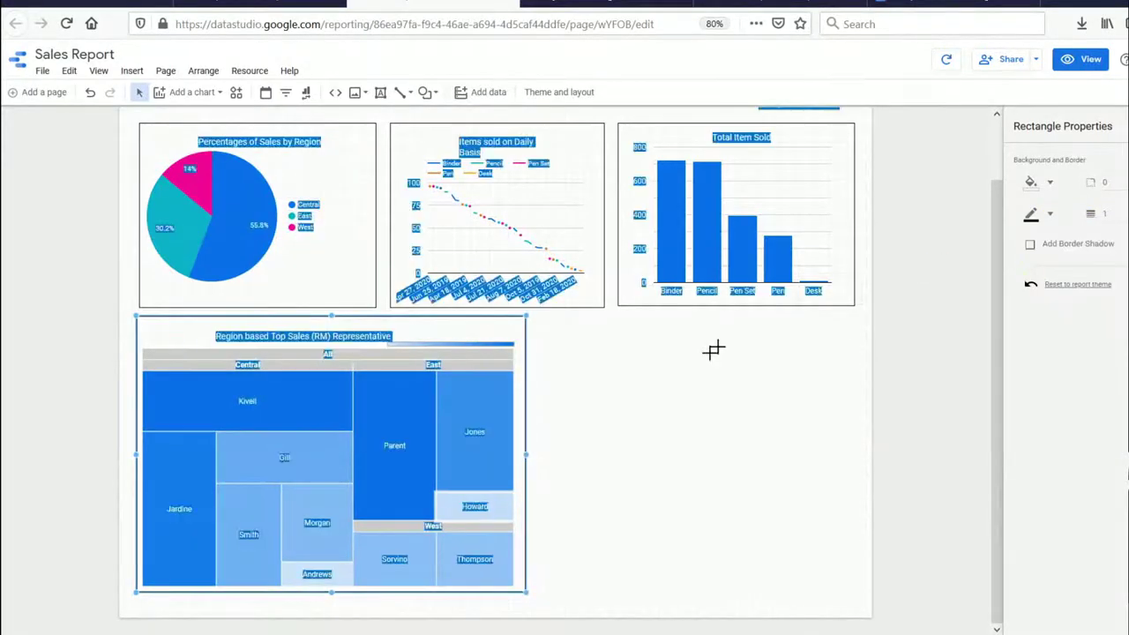
Step: Nudge the frame's top edge down and right edge in to fit the treemap
drag(714, 350, 658, 385)
click(573, 414)
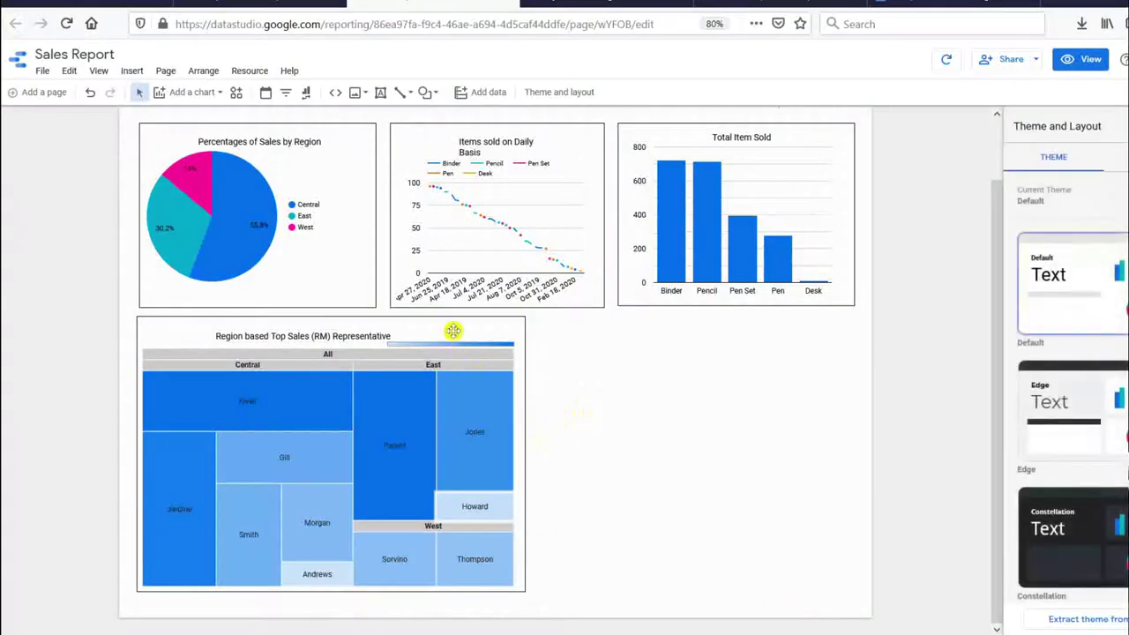
click(447, 323)
mouse_move(338, 321)
mouse_down()
mouse_move(332, 311)
mouse_move(334, 323)
mouse_up()
click(554, 424)
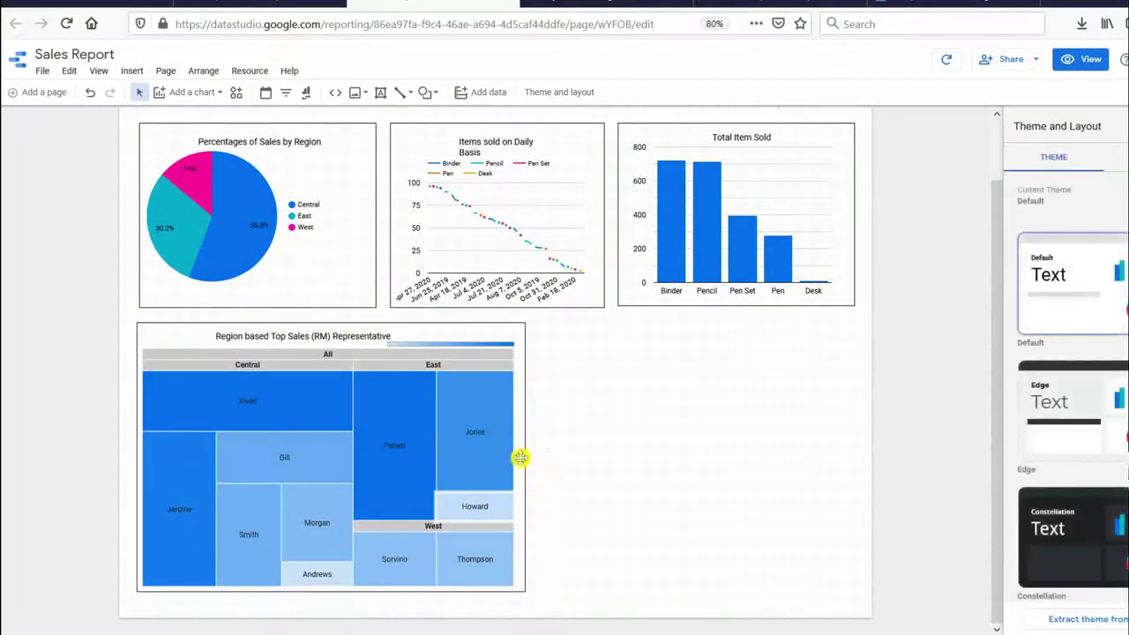
click(520, 456)
drag(527, 457, 521, 456)
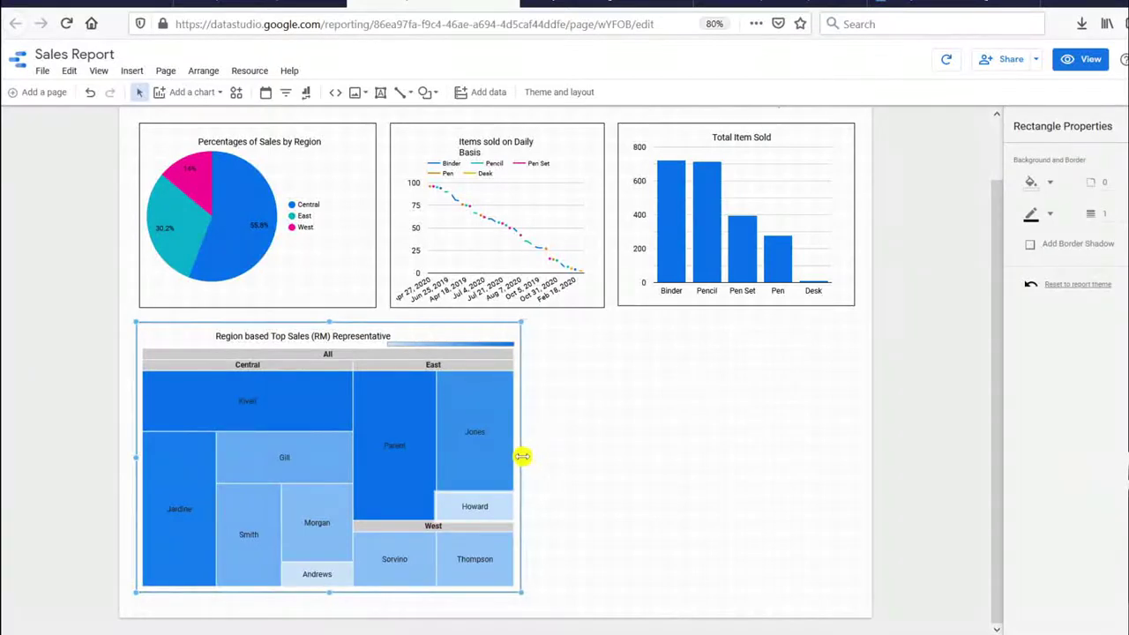
click(571, 566)
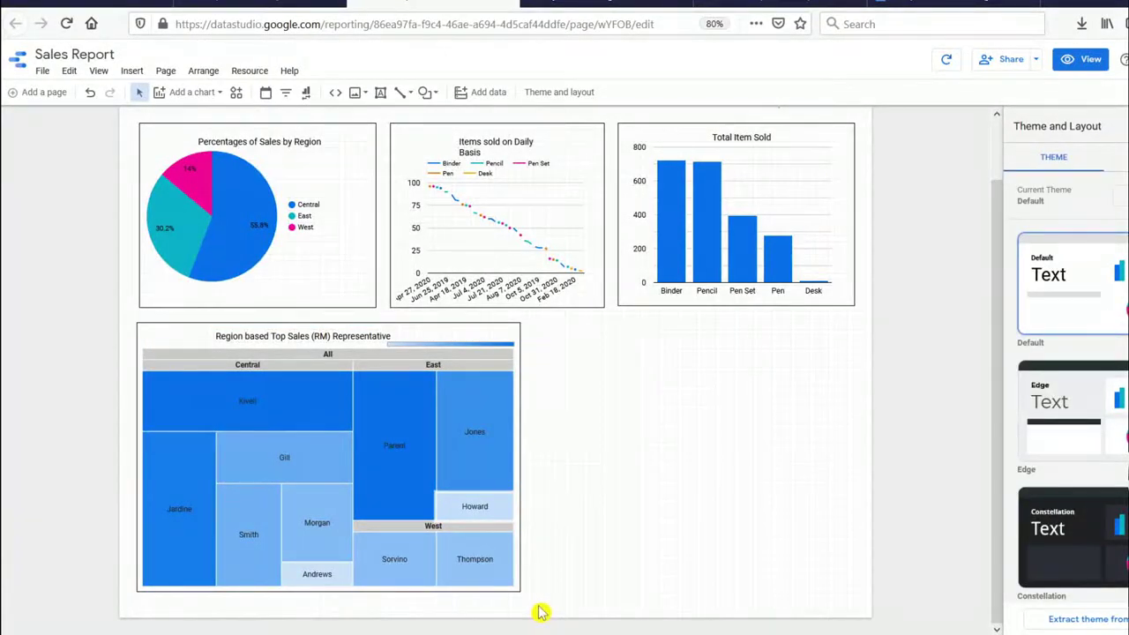
Step: Group the treemap with its rectangle frame
drag(541, 613, 327, 384)
click(131, 321)
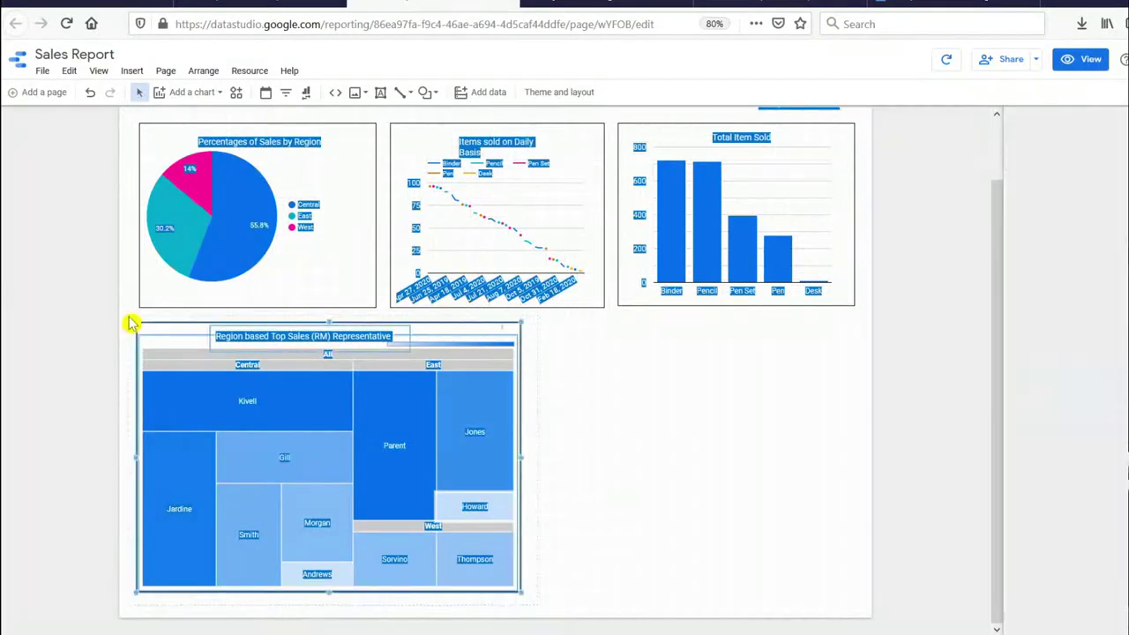
right_click(510, 388)
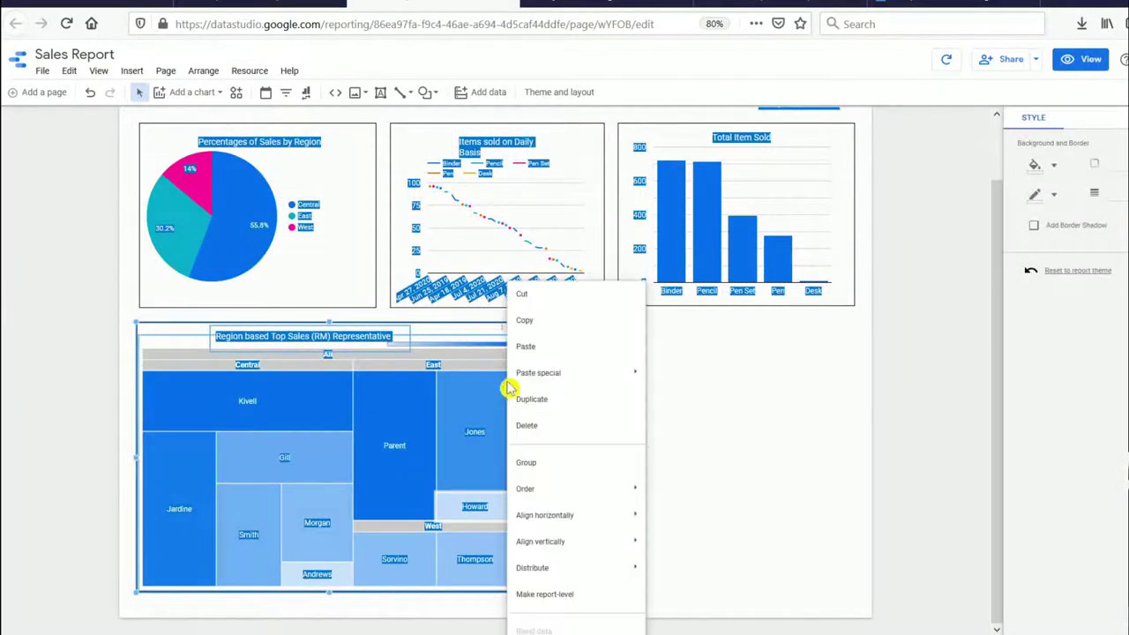
click(547, 463)
click(593, 457)
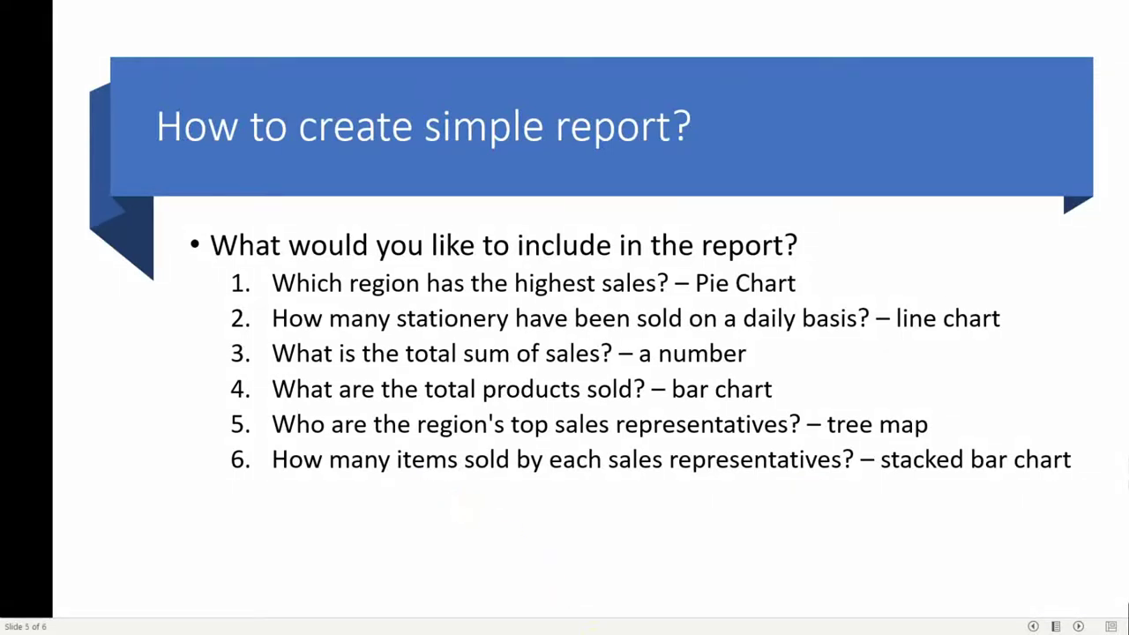
key(alt+Tab)
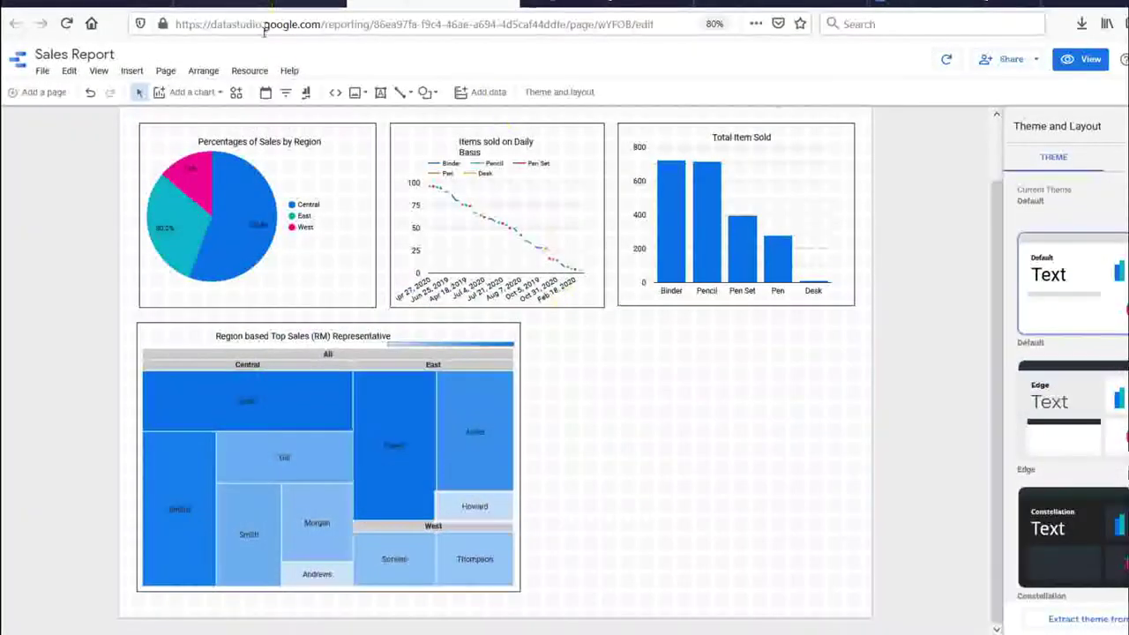
Step: Insert a stacked column chart beside the treemap and enlarge it to fill the space
click(202, 92)
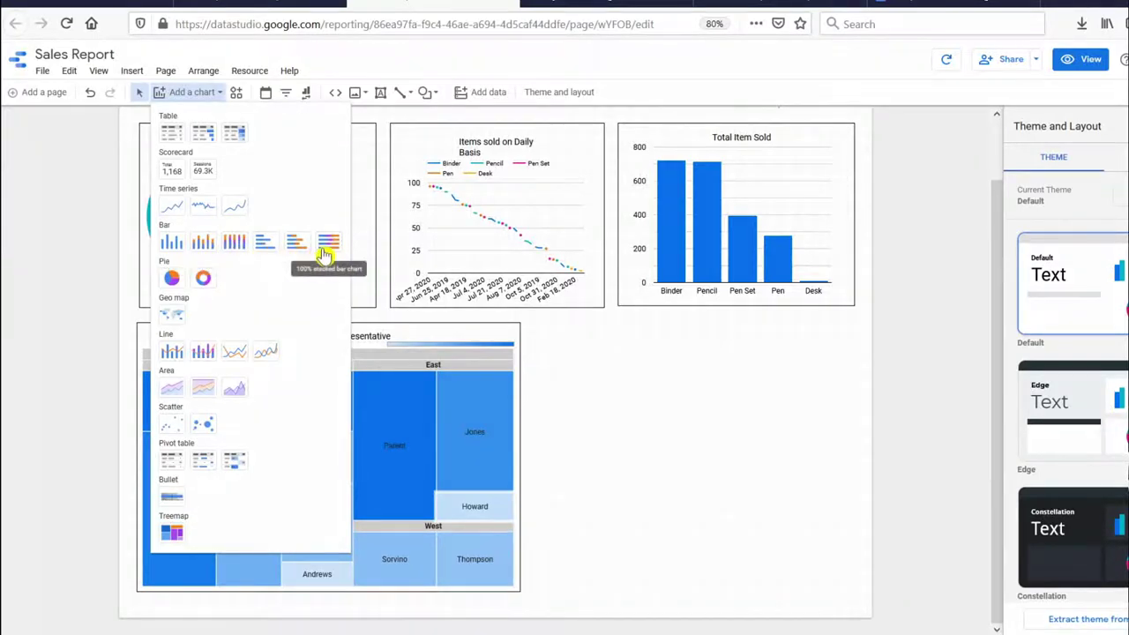
click(214, 249)
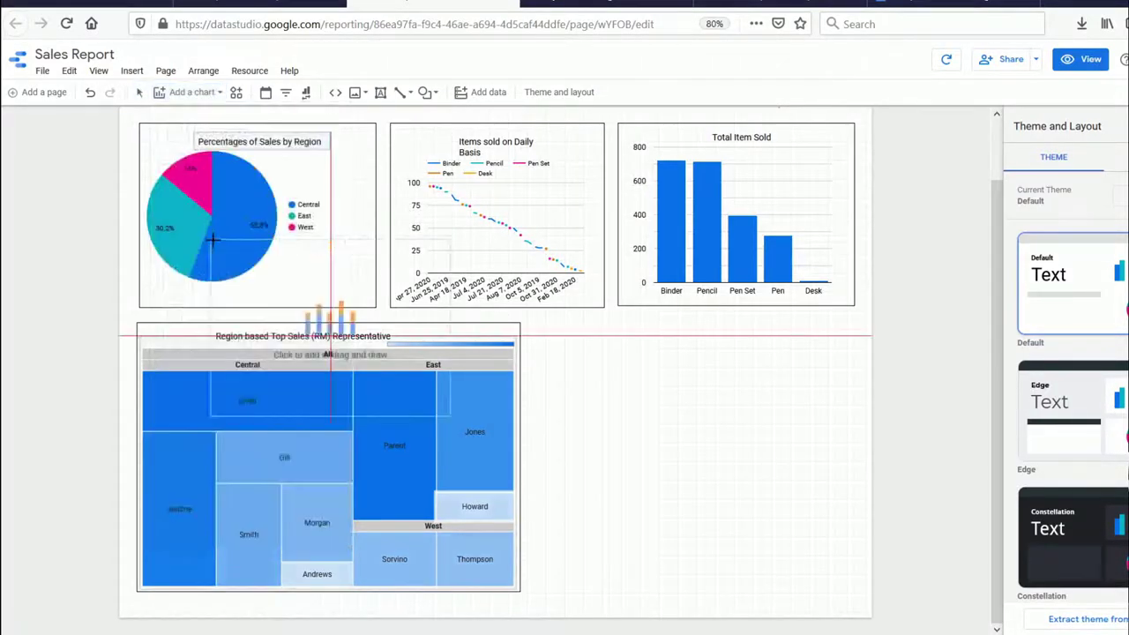
click(541, 325)
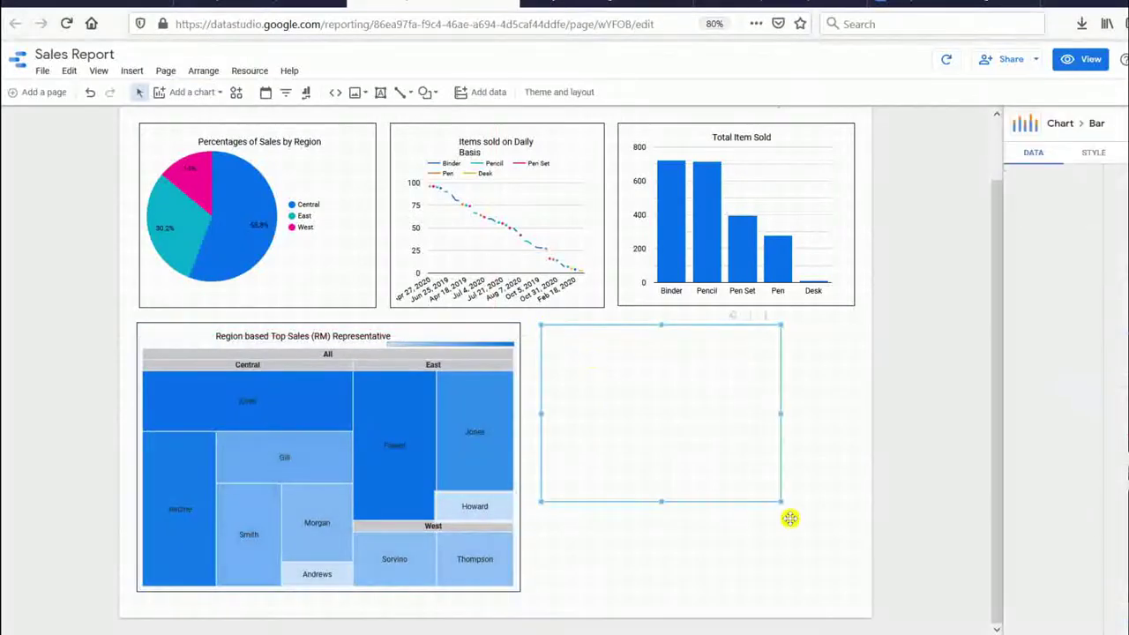
drag(780, 503, 854, 584)
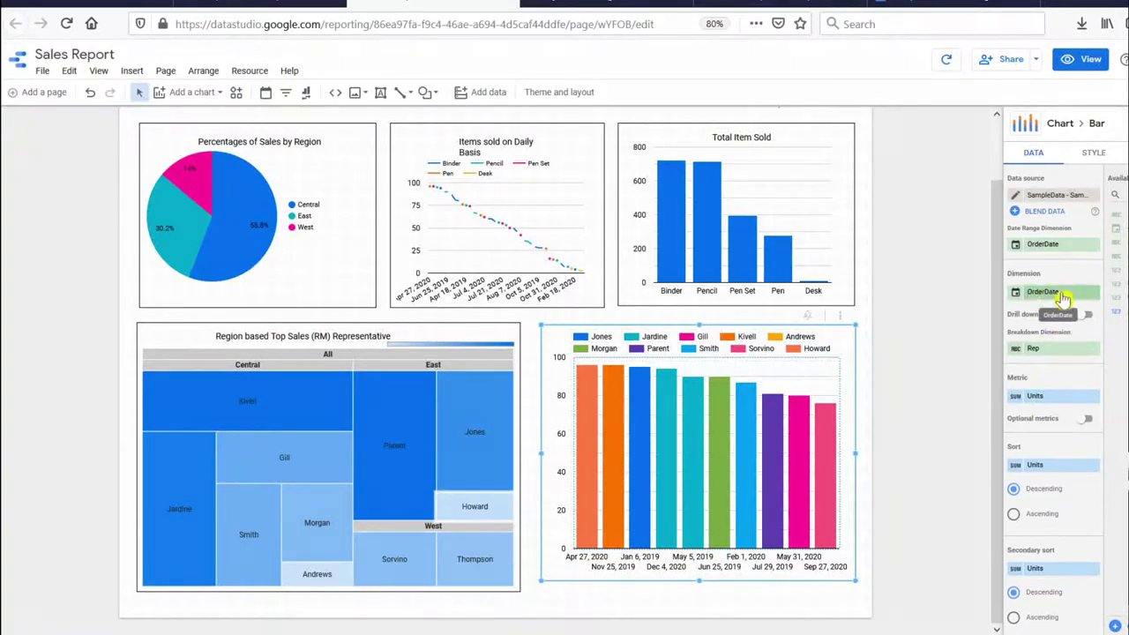
Step: Set the stacked chart's dimension to Item and move it down to align with the treemap
click(1094, 300)
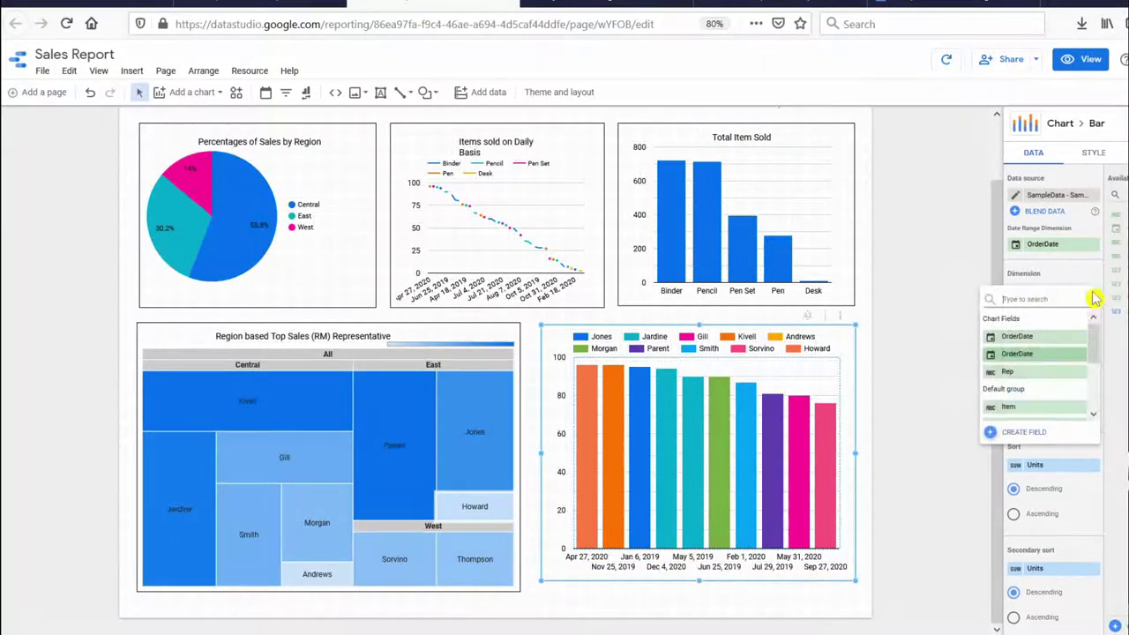
scroll(1094, 352, down, 2)
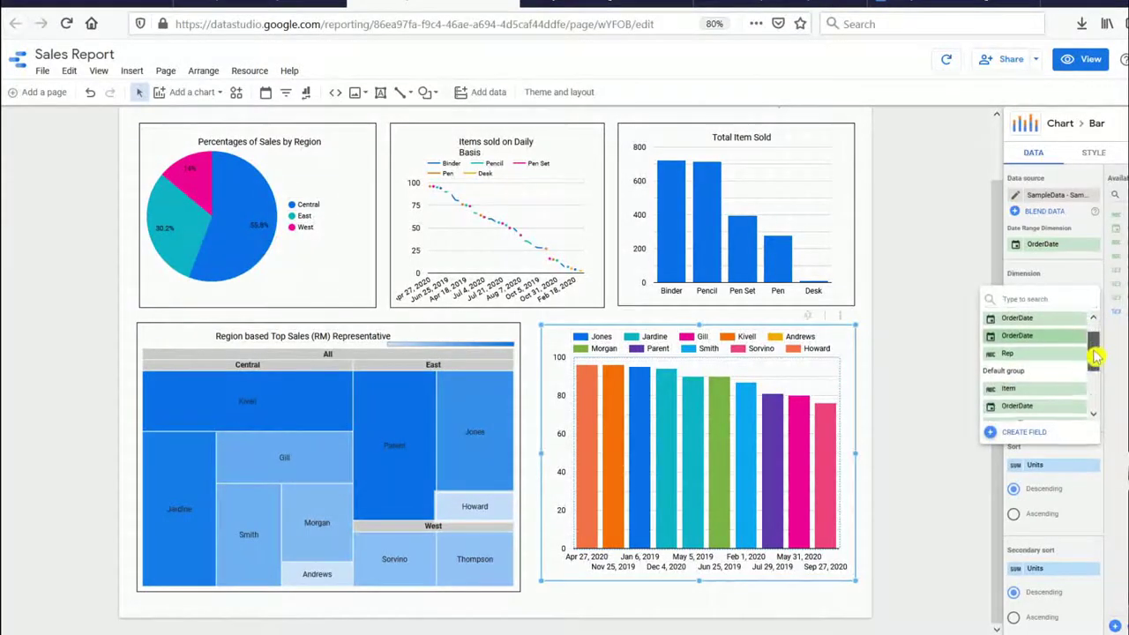
click(1028, 381)
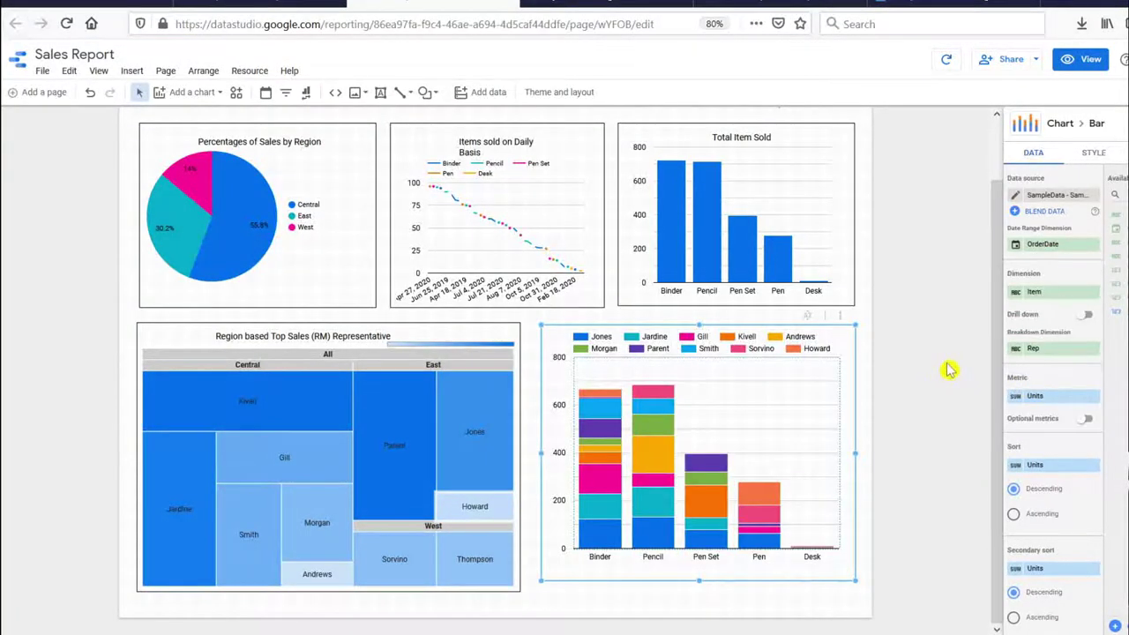
click(885, 482)
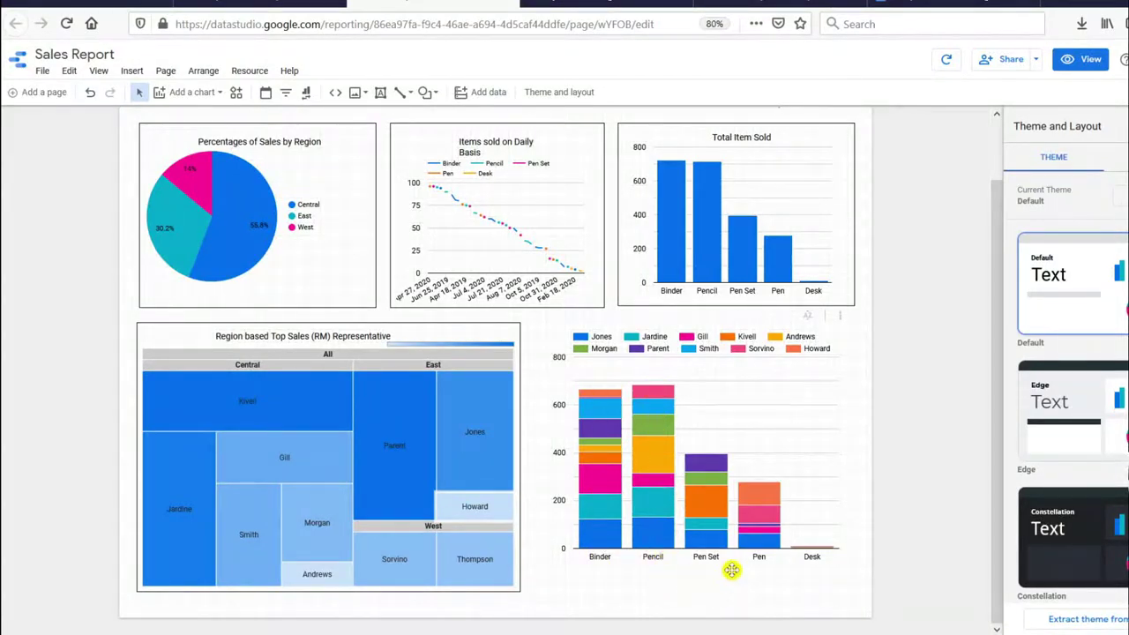
click(839, 439)
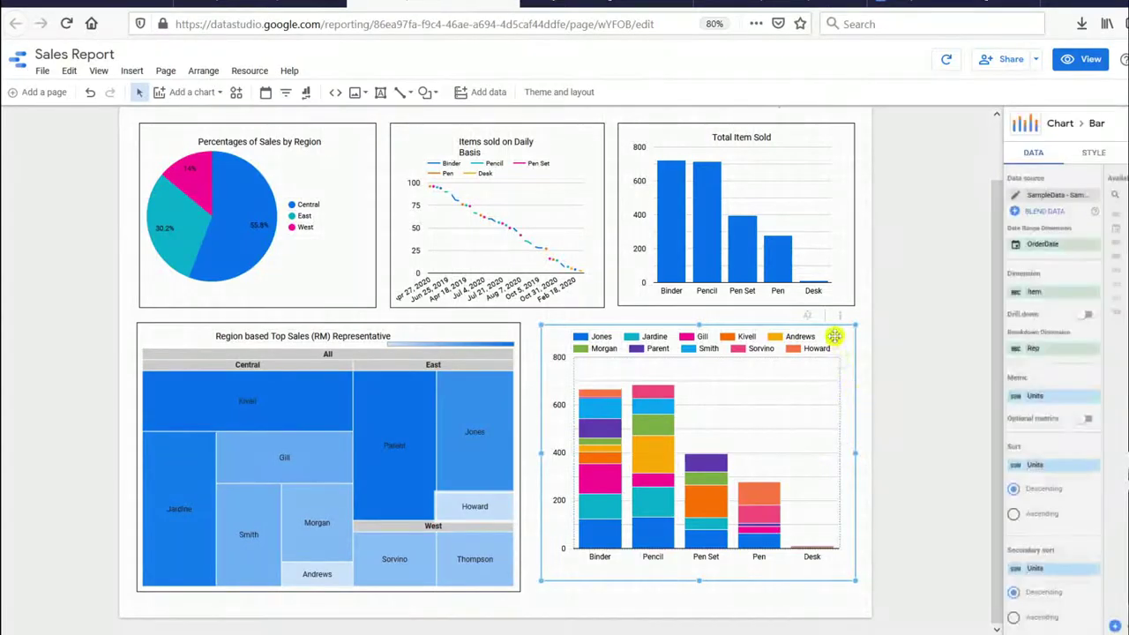
drag(852, 333, 852, 350)
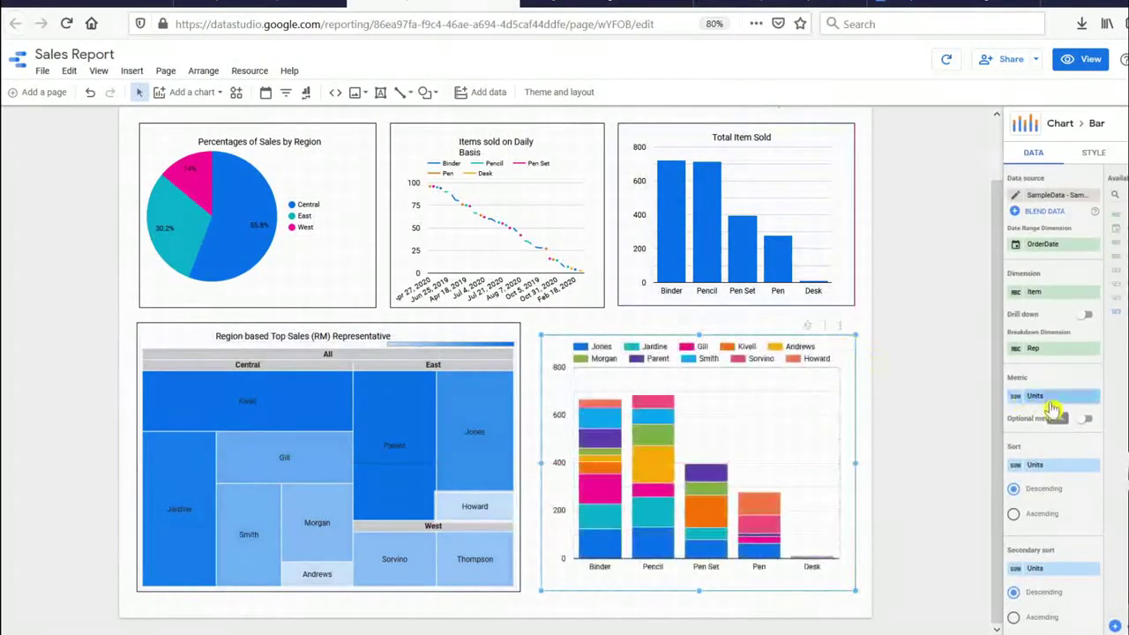
click(898, 408)
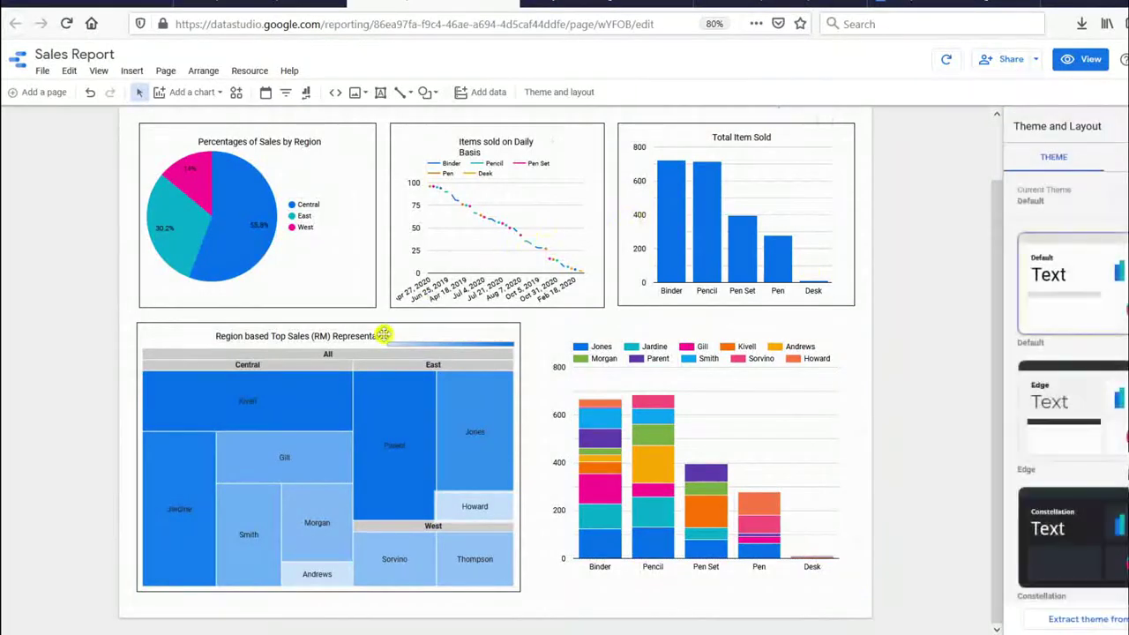
Step: Add a centre-aligned 'Items Sold by Sales Representatives' text box above the stacked chart
click(380, 95)
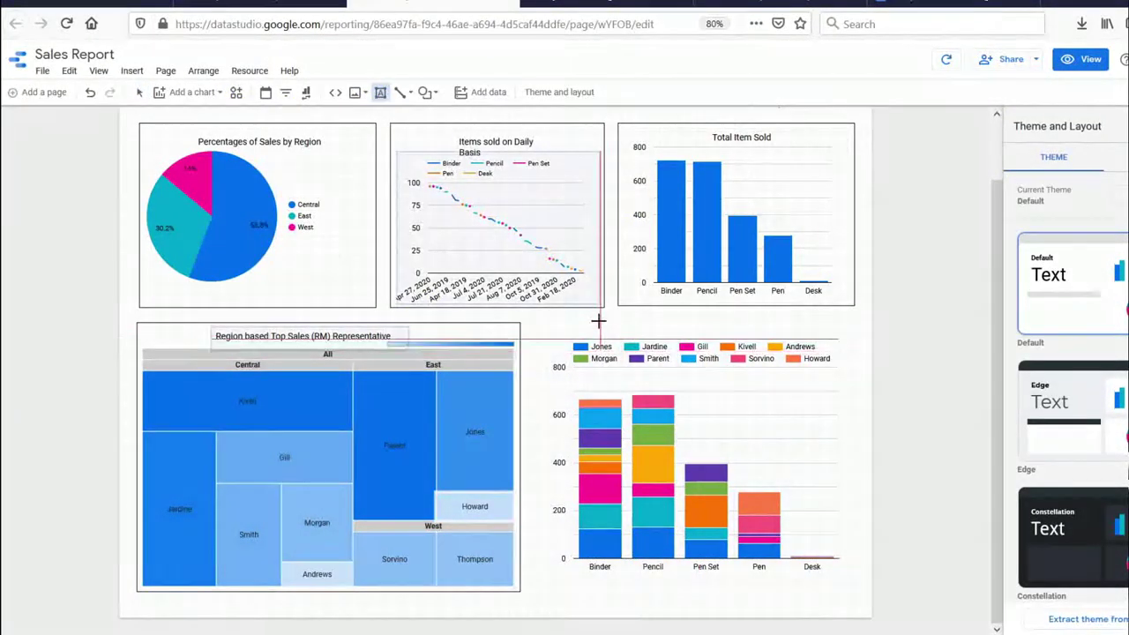
drag(780, 344, 794, 338)
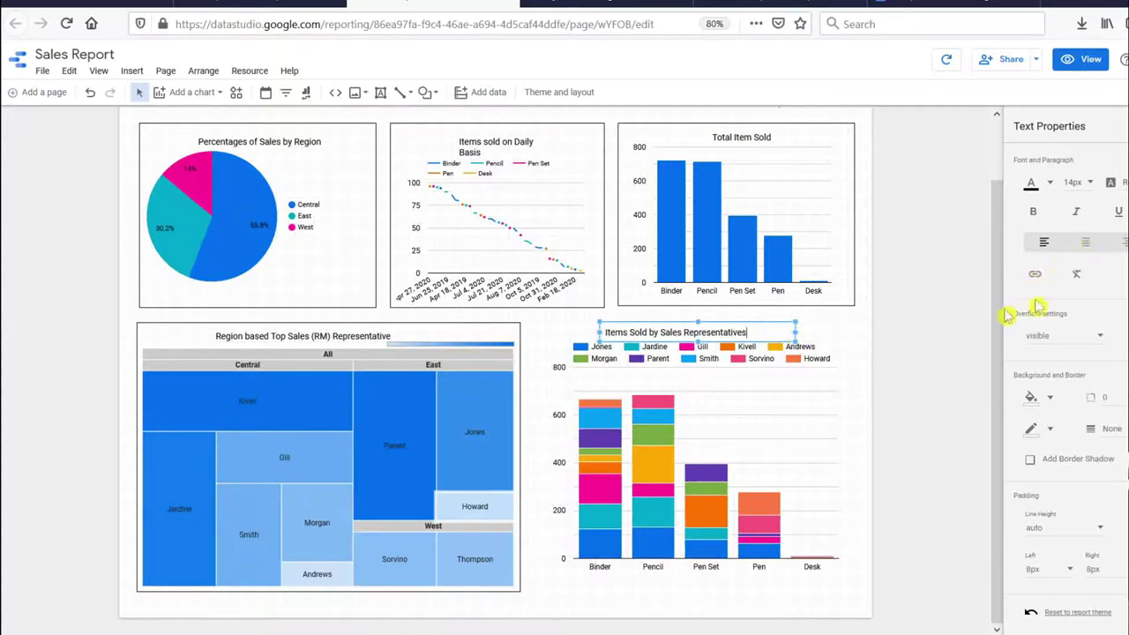
click(1085, 242)
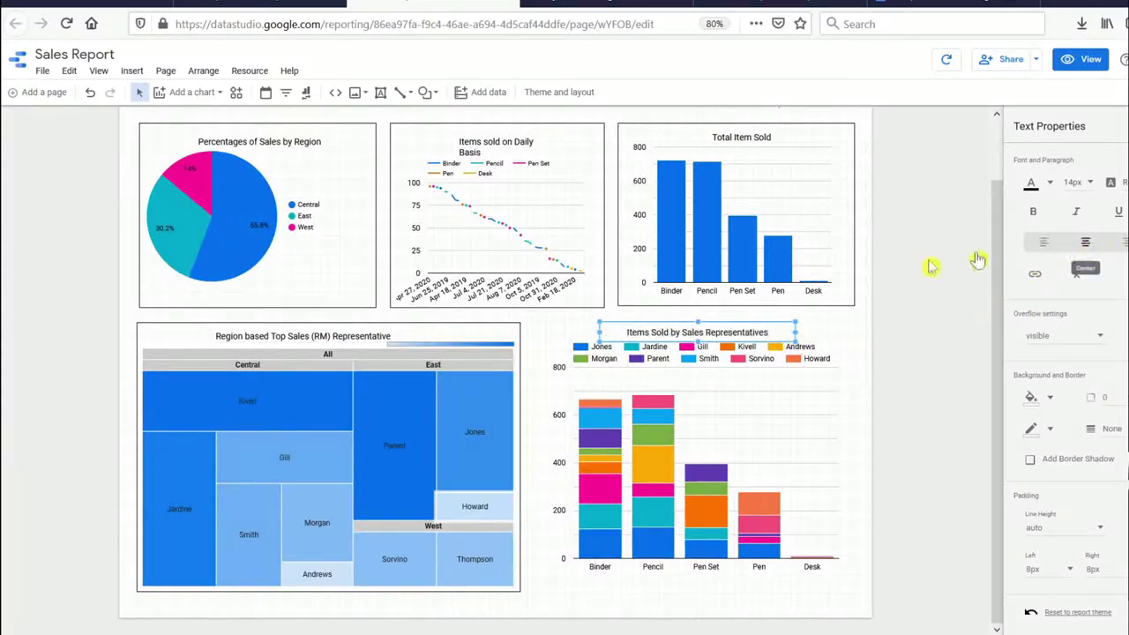
click(869, 366)
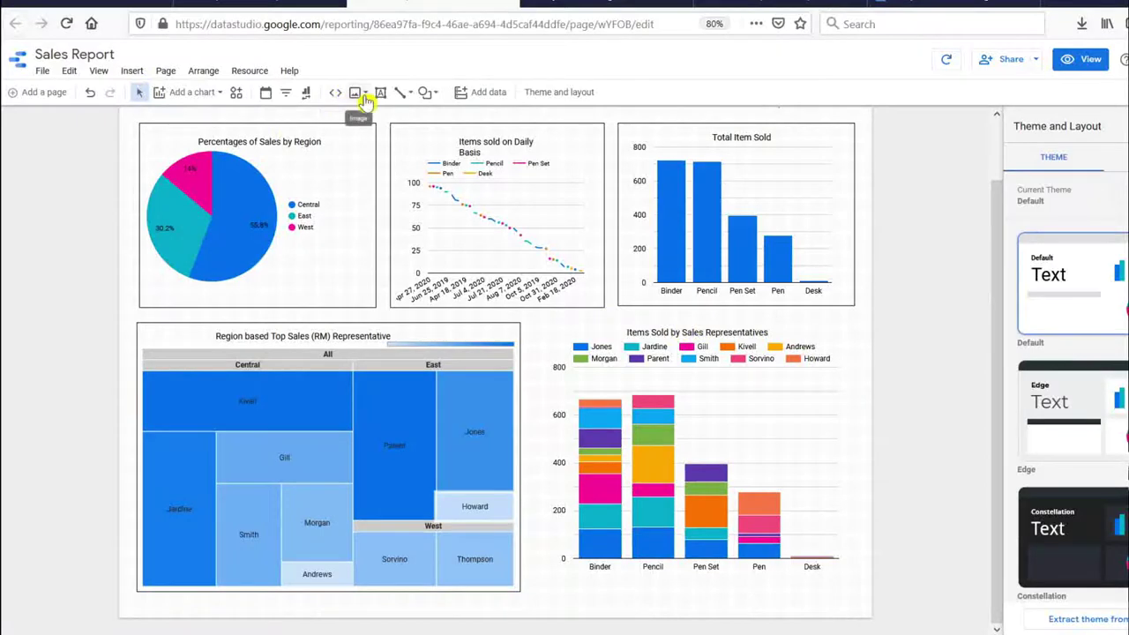
Step: Draw a transparent, black-bordered rectangle around the stacked chart and send it to the back
click(426, 92)
click(445, 112)
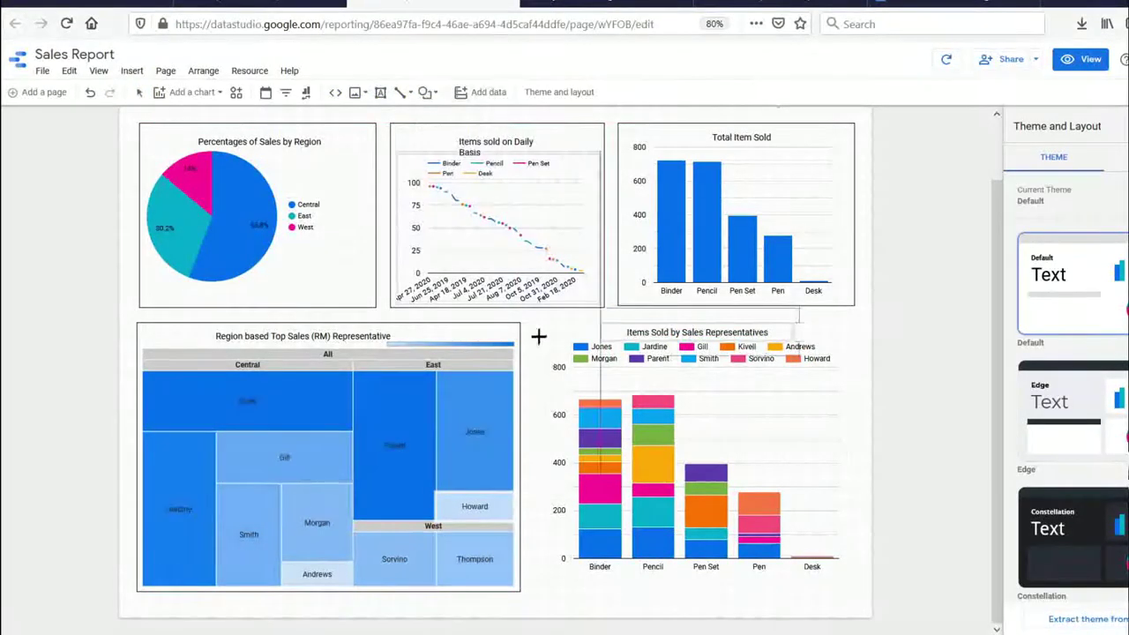
drag(538, 321, 858, 592)
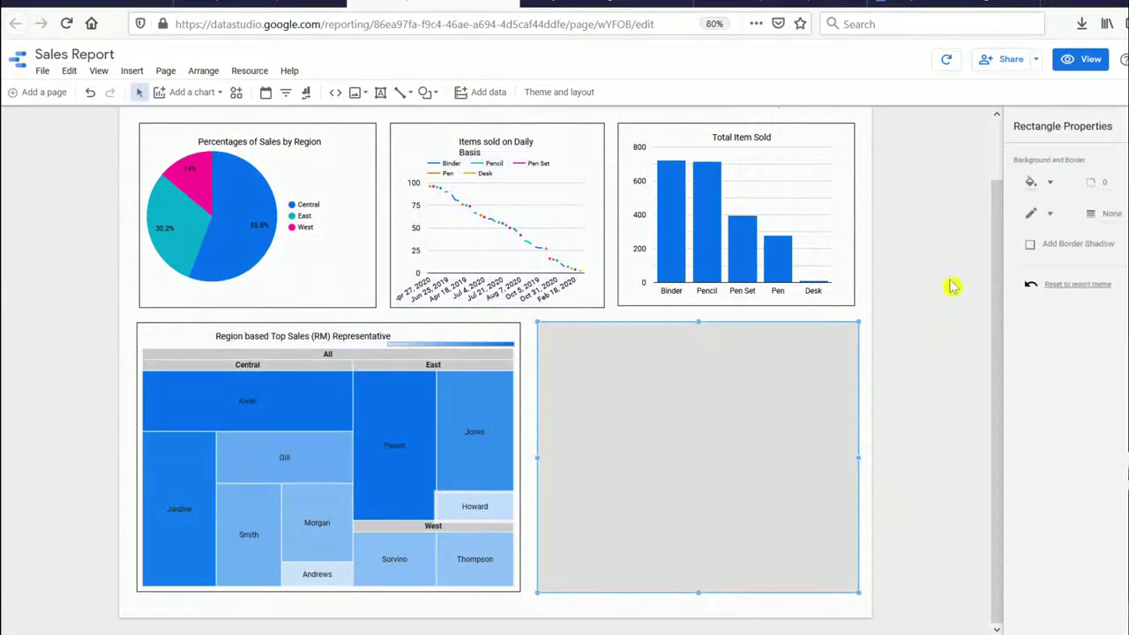
click(1044, 190)
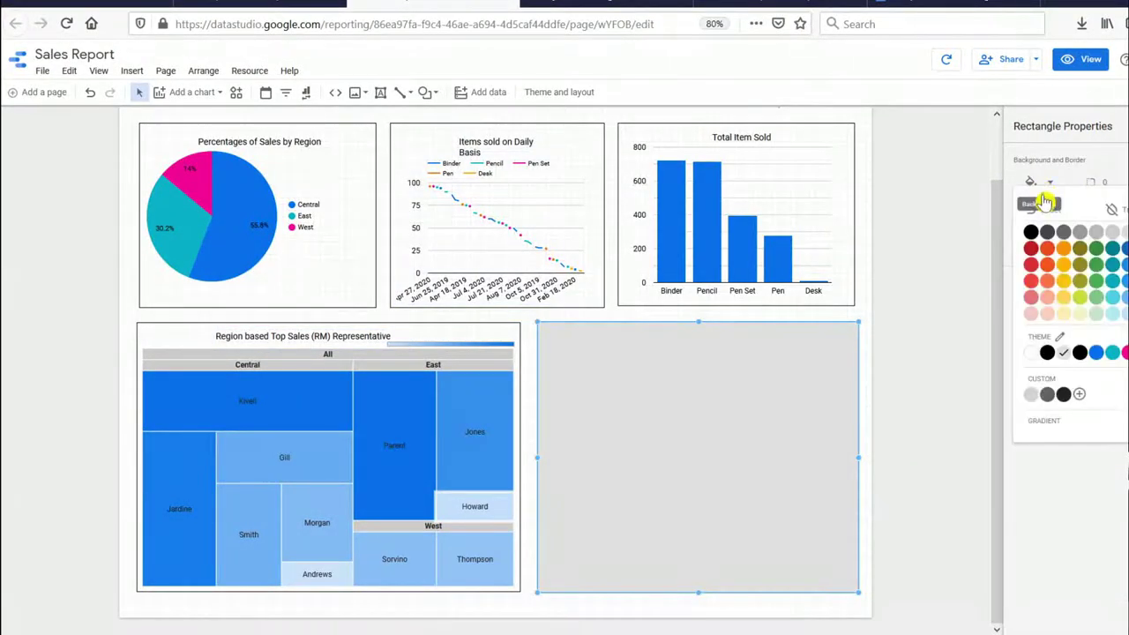
click(1037, 210)
click(1040, 216)
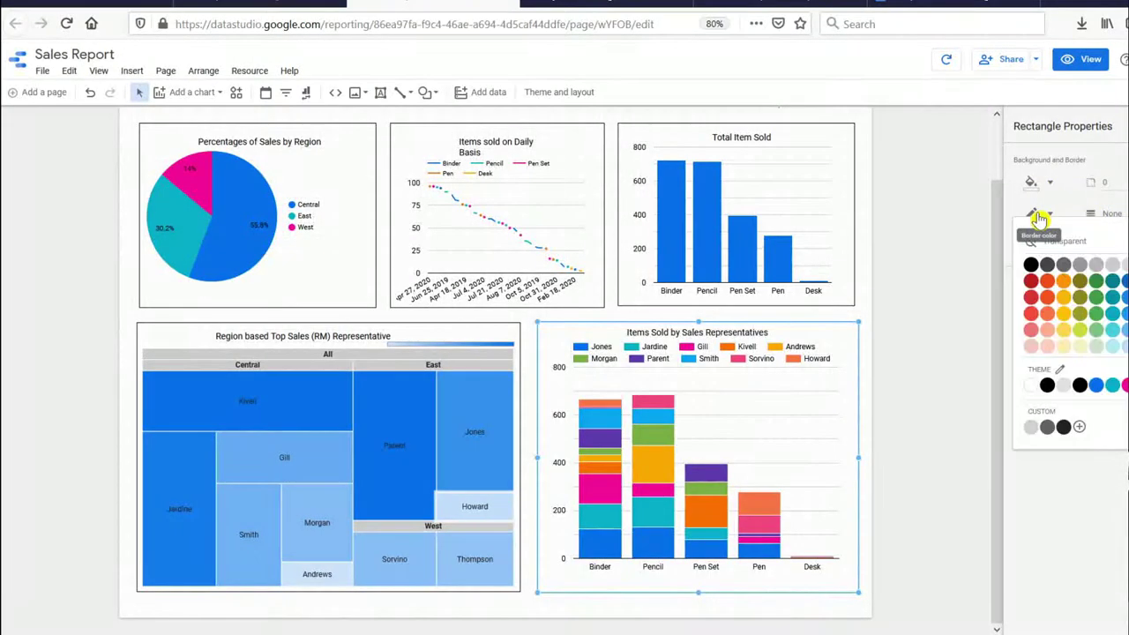
click(1032, 265)
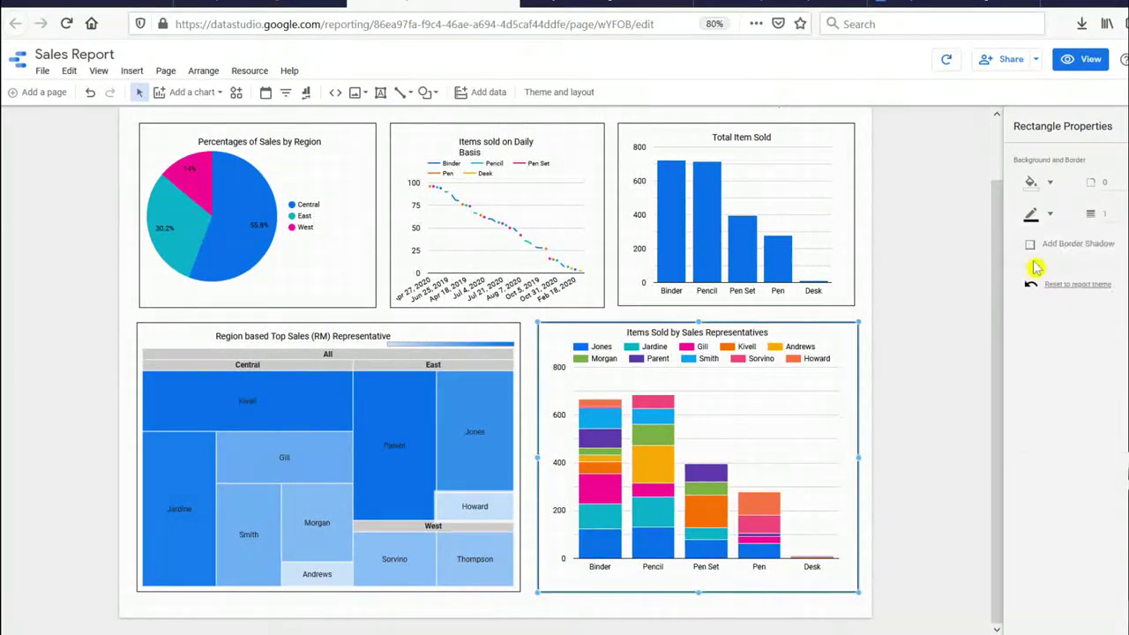
right_click(854, 429)
mouse_move(908, 361)
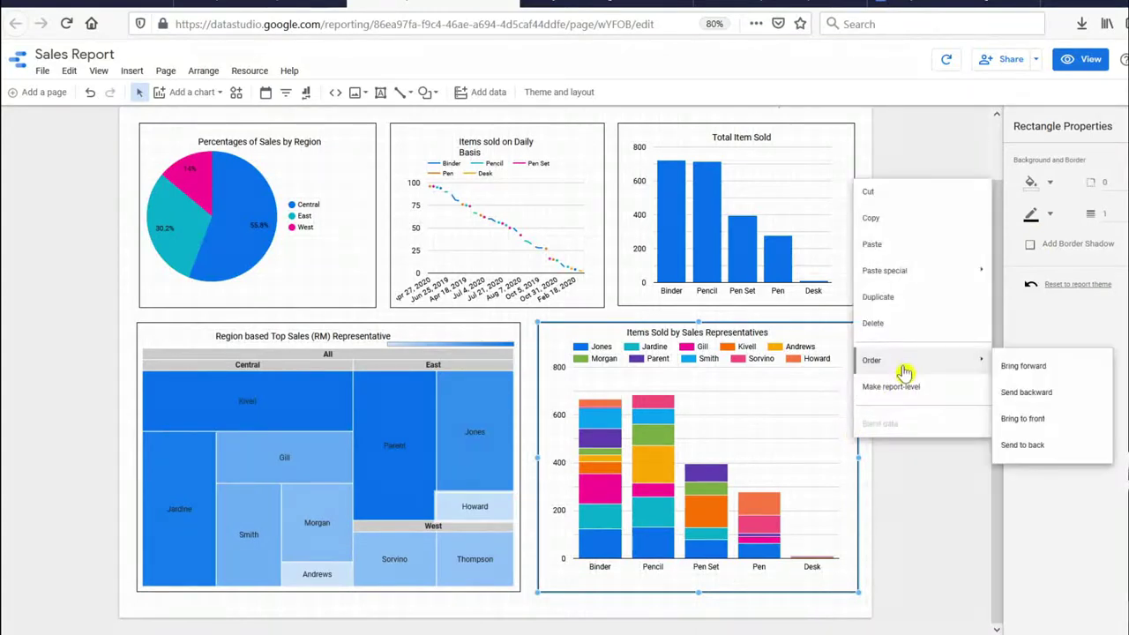
click(1032, 445)
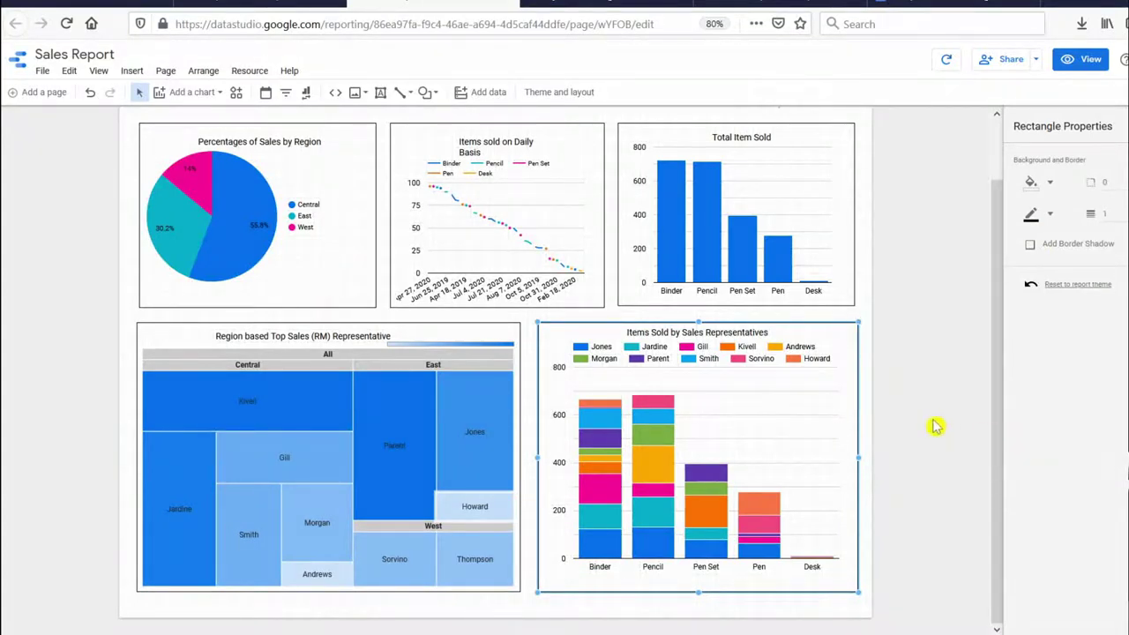
Step: Lower the stacked bar chart a few pixels inside its frame
shift+click(718, 335)
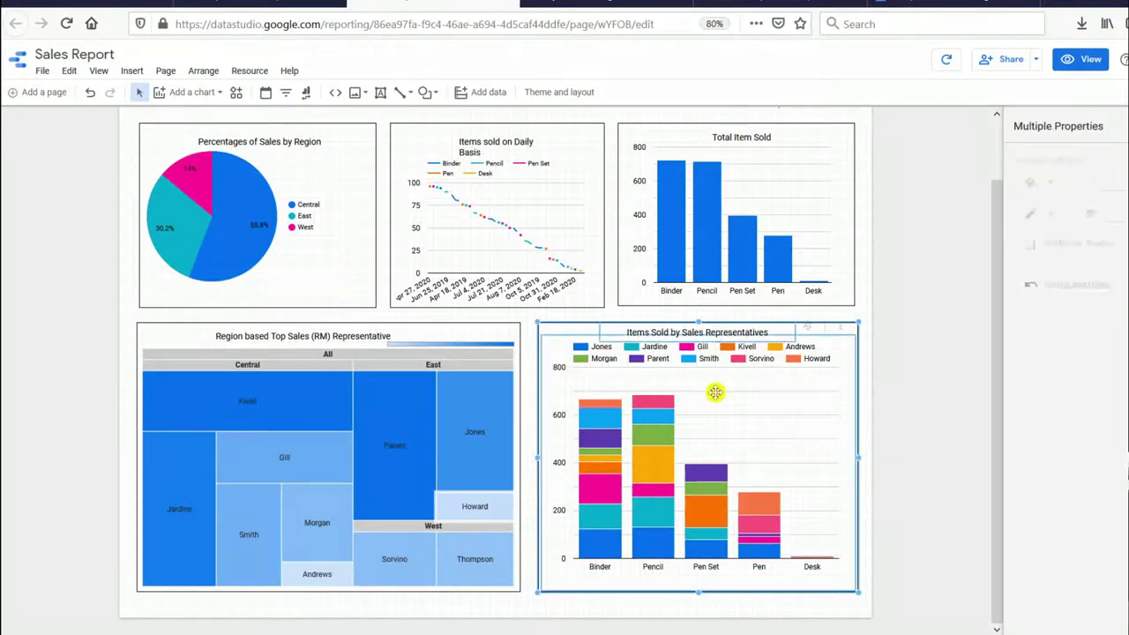
click(932, 419)
click(751, 489)
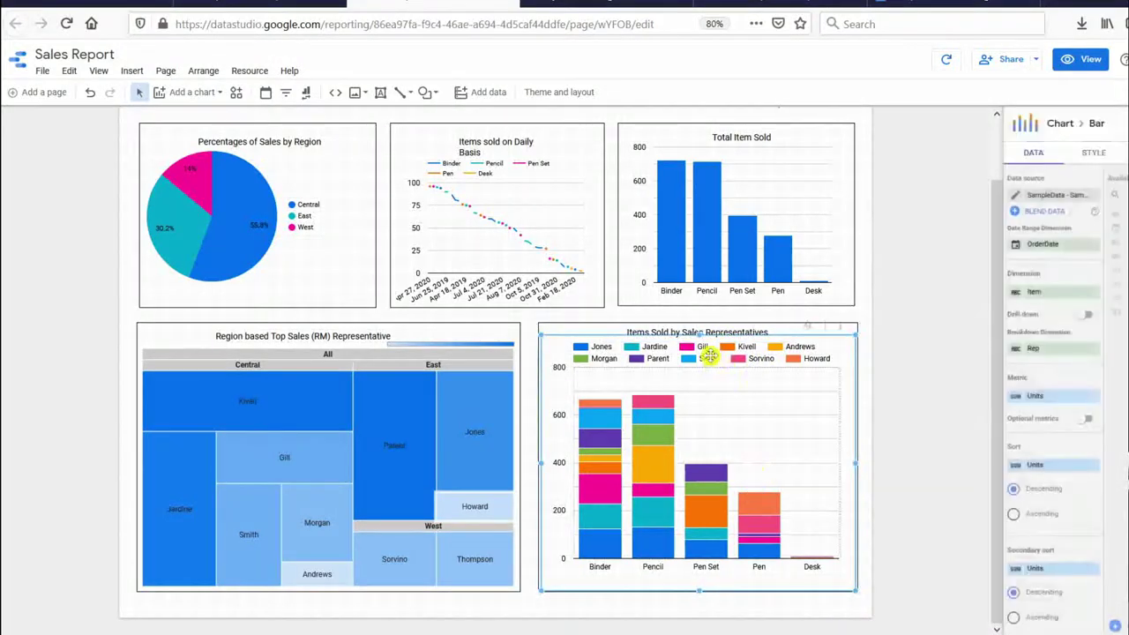
drag(701, 338, 703, 344)
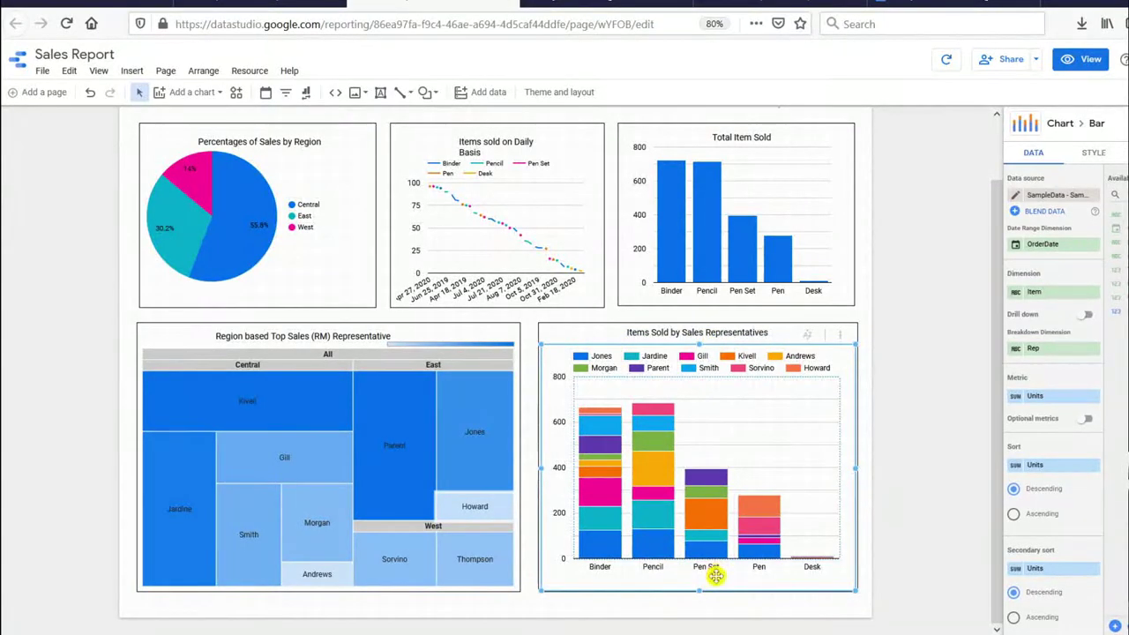
drag(716, 576, 714, 580)
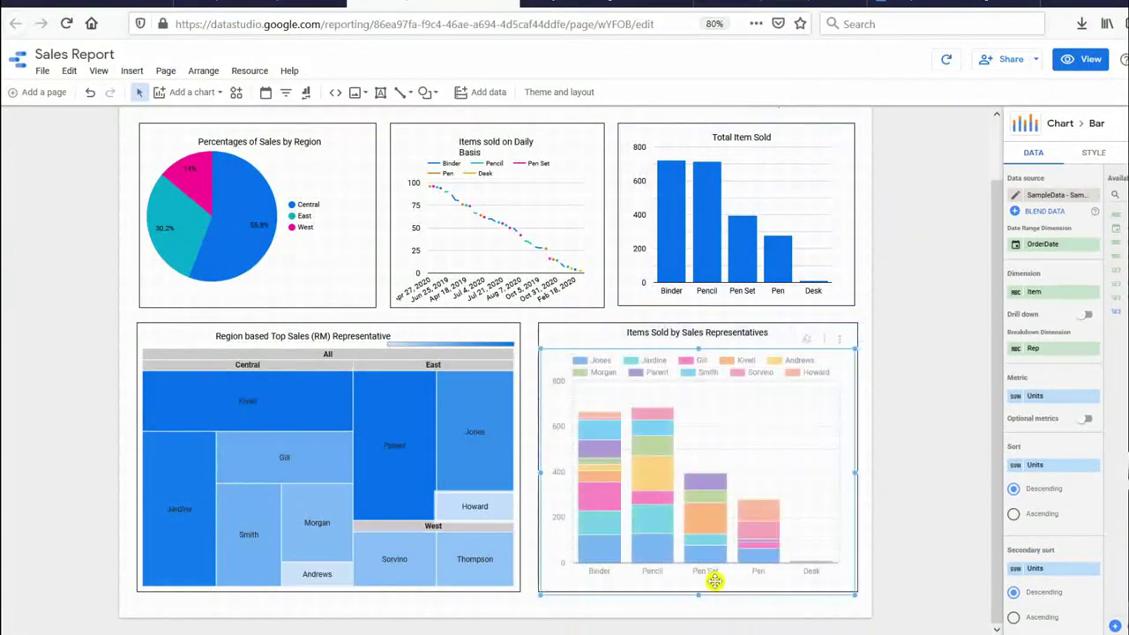
click(915, 459)
Step: Move the 'Items Sold by Sales Representatives' title slightly lower above the chart
click(759, 334)
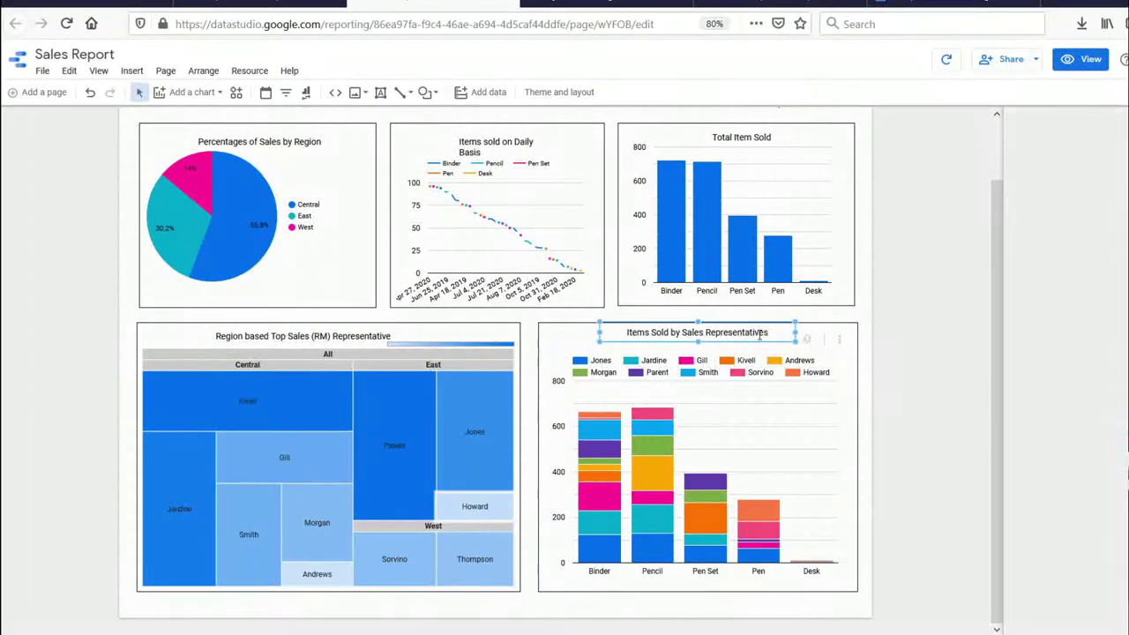
click(731, 355)
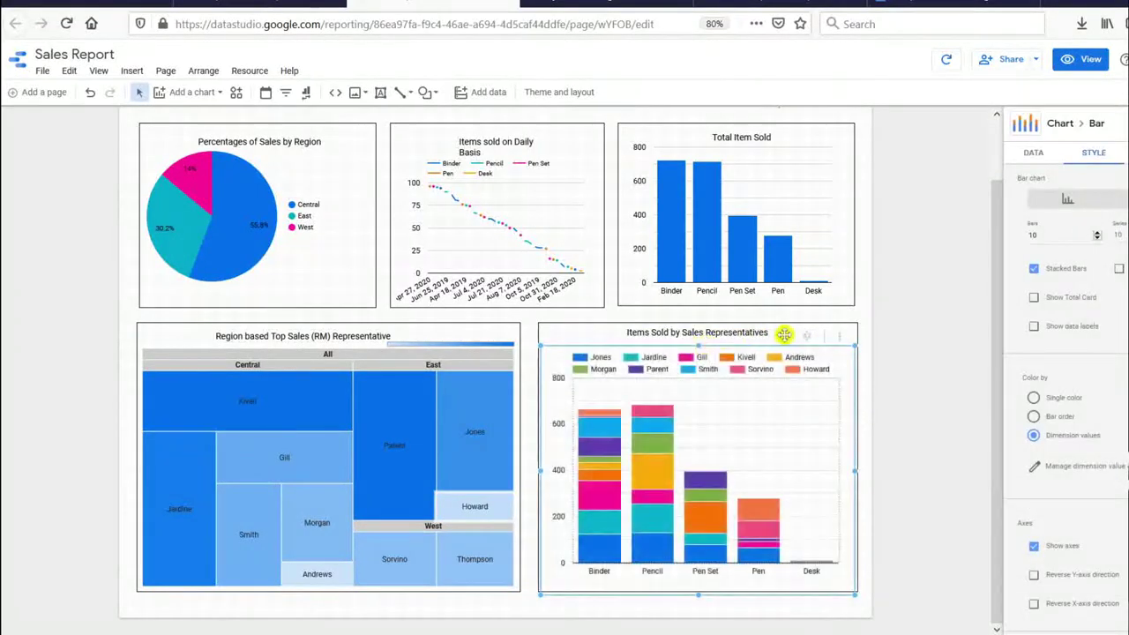
click(783, 334)
drag(783, 335, 757, 340)
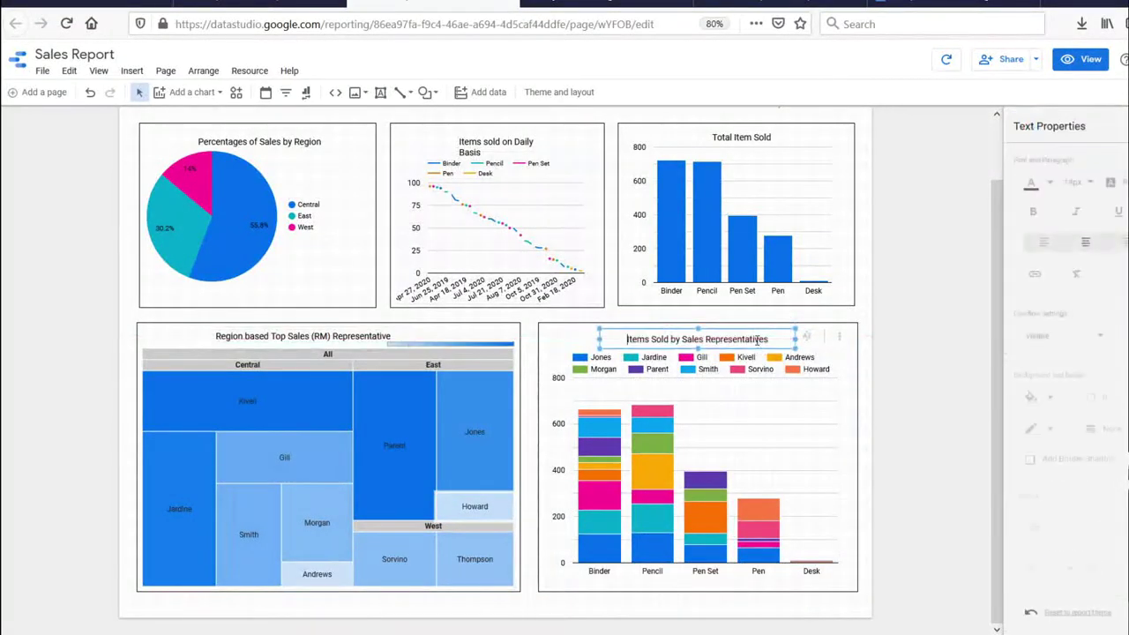
Step: Select the bar chart with its title and send both to the back
shift+click(802, 408)
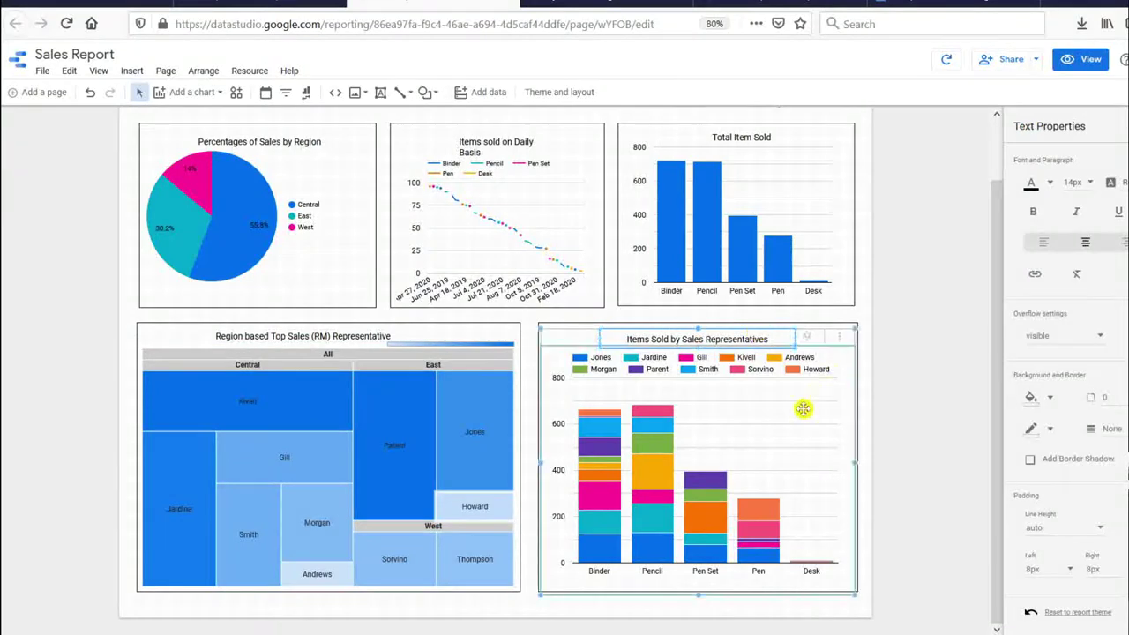
right_click(863, 358)
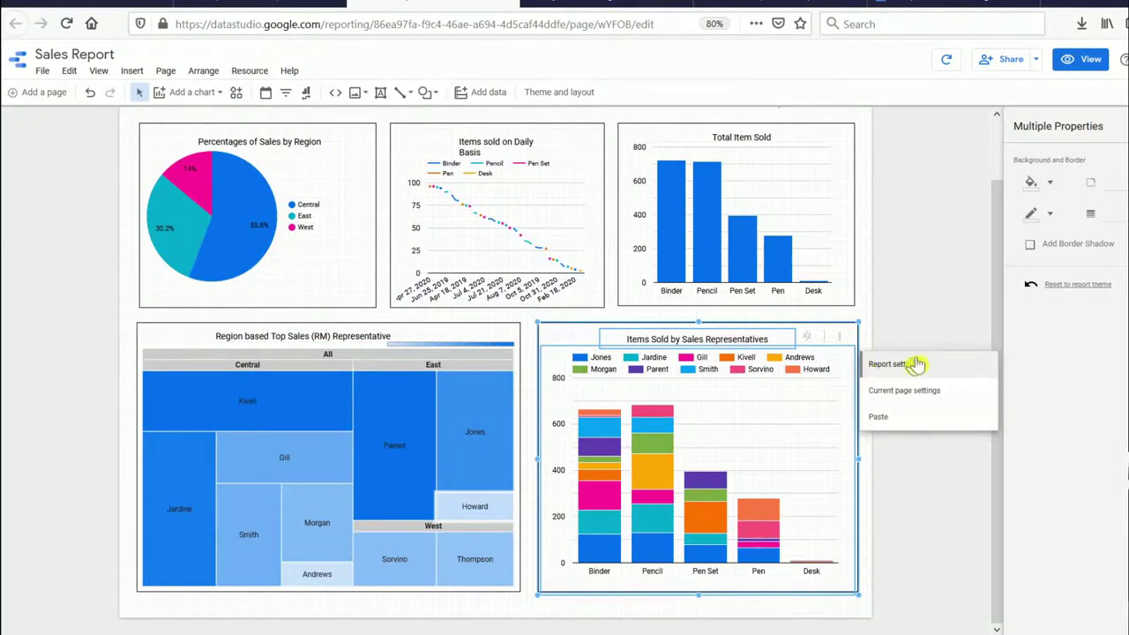
right_click(850, 328)
right_click(847, 351)
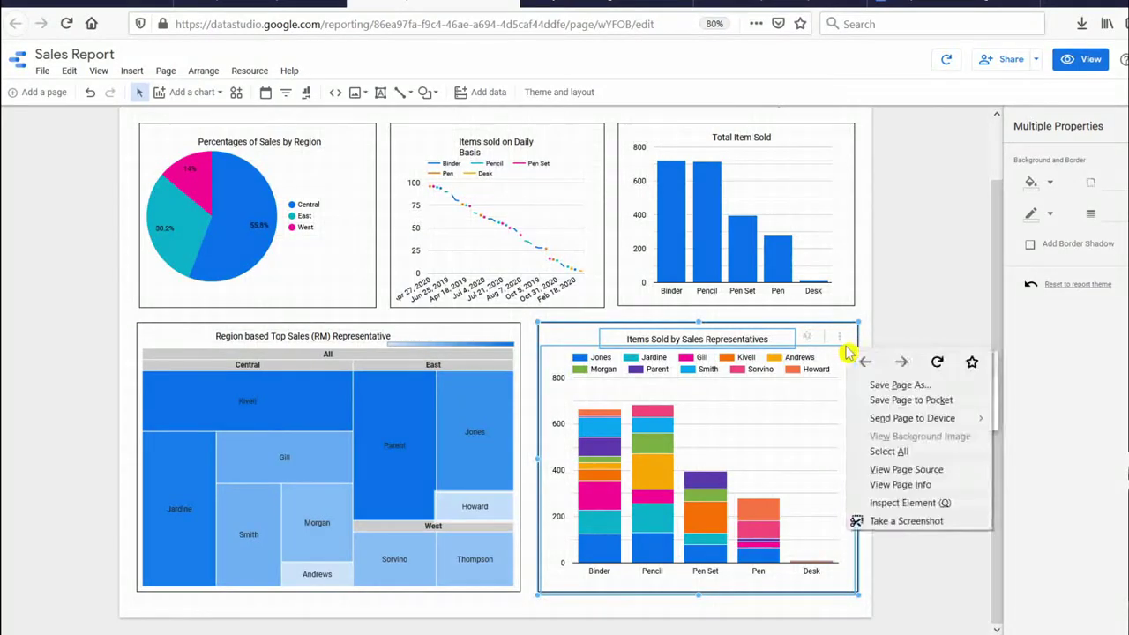
key(Escape)
key(Escape)
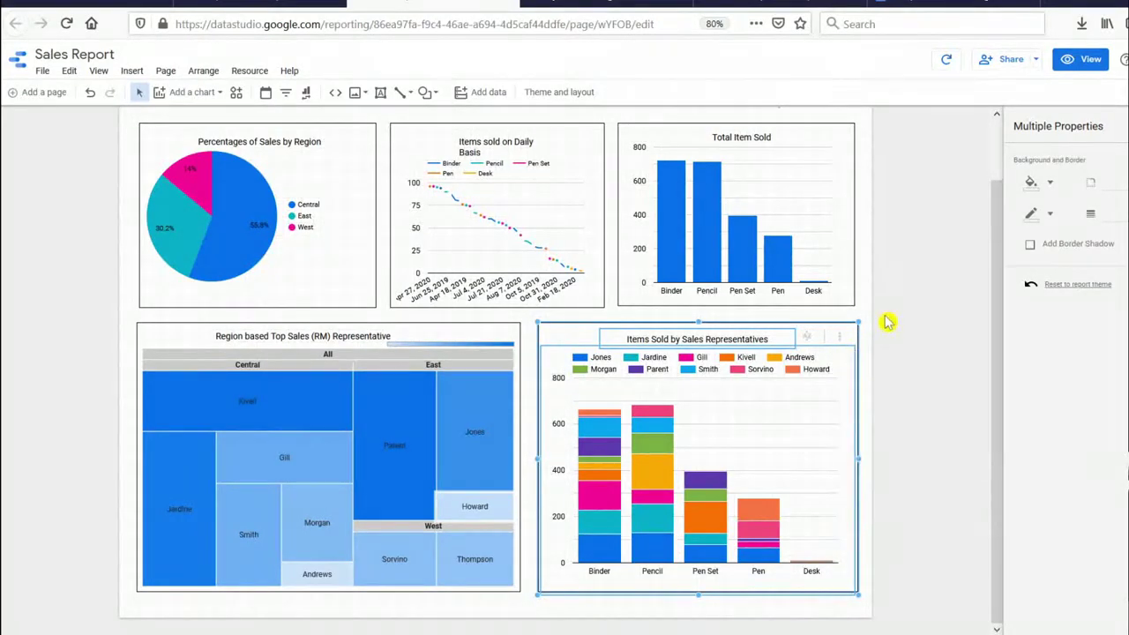
right_click(812, 369)
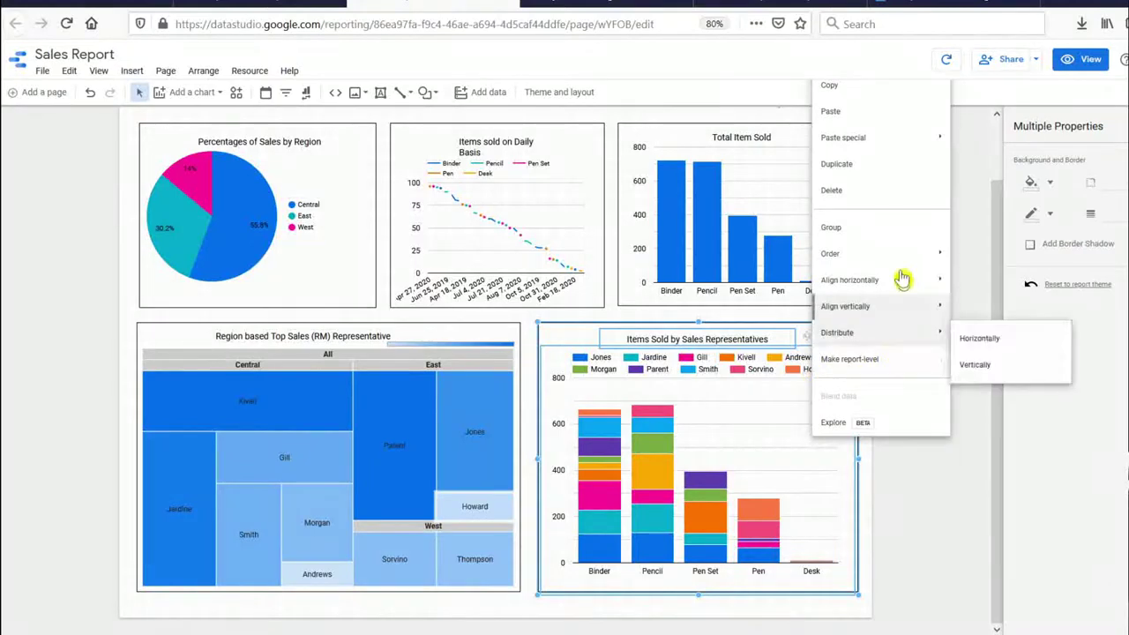
mouse_move(902, 258)
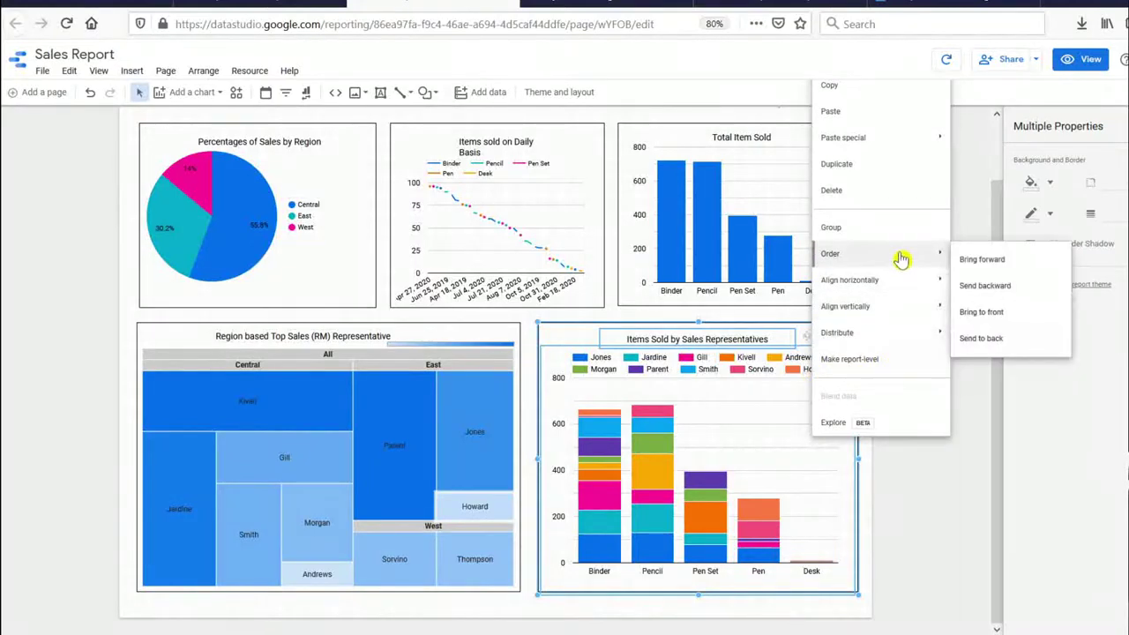
click(991, 340)
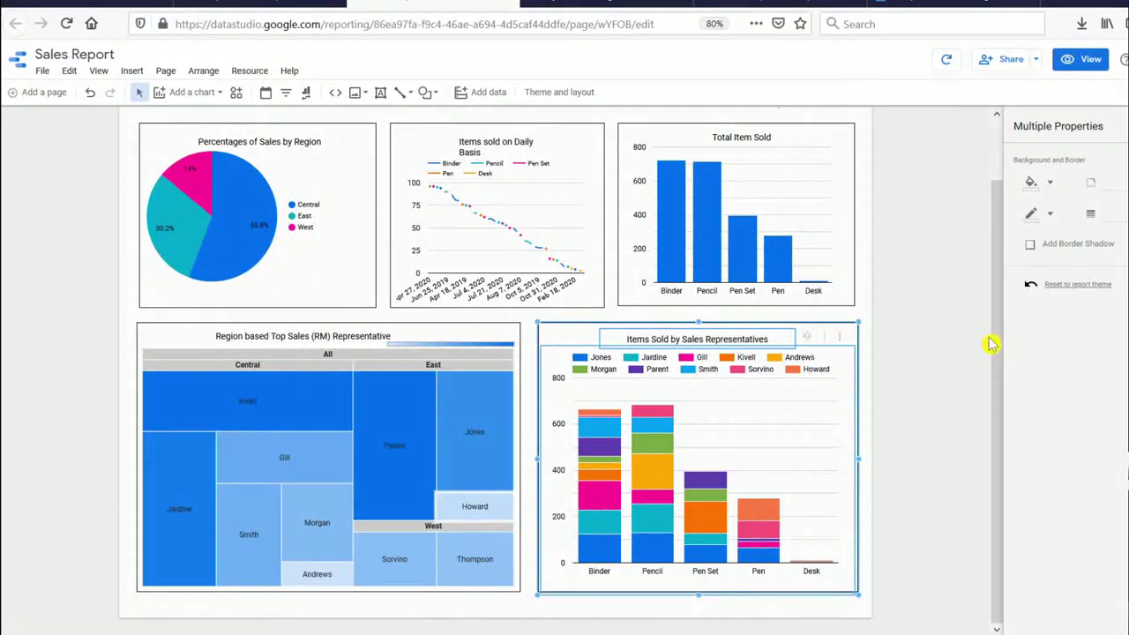
right_click(856, 351)
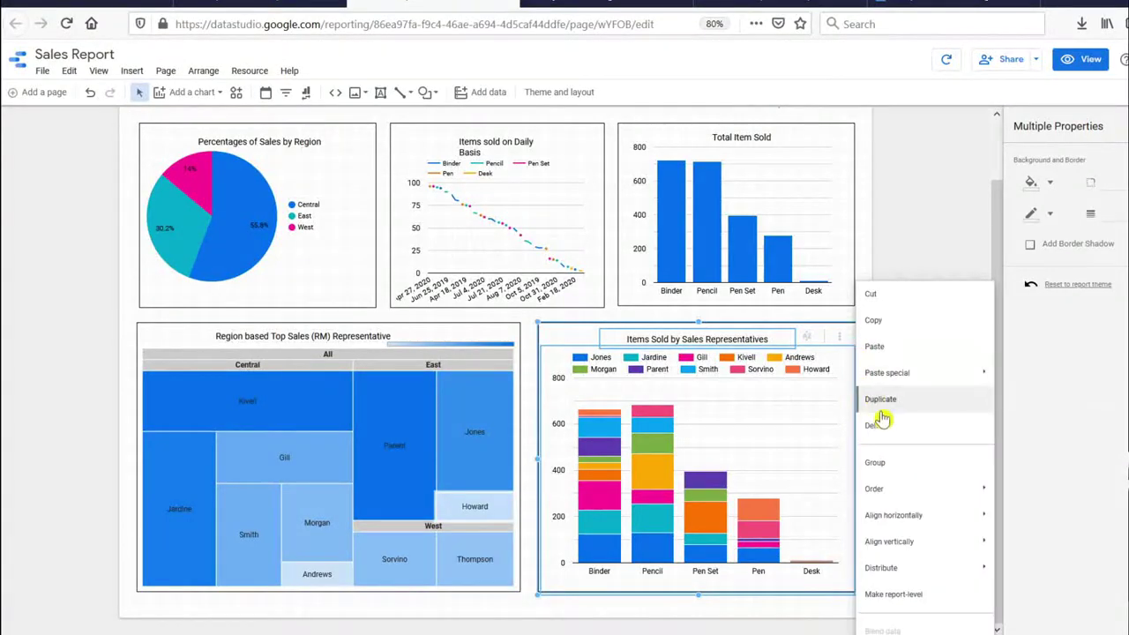
click(896, 462)
click(903, 403)
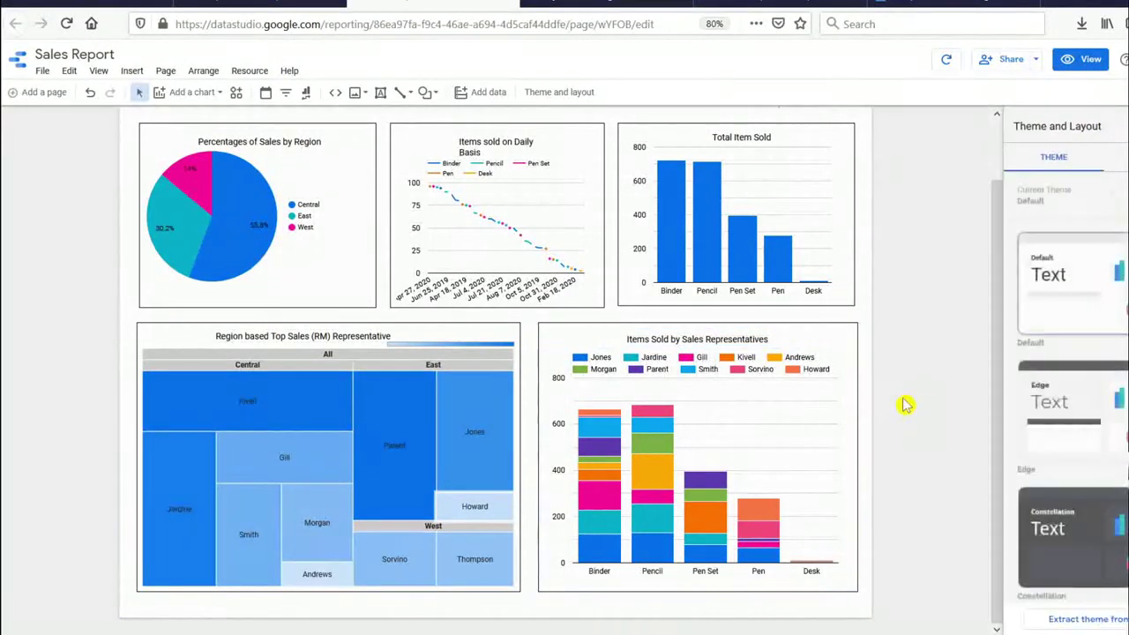
click(856, 389)
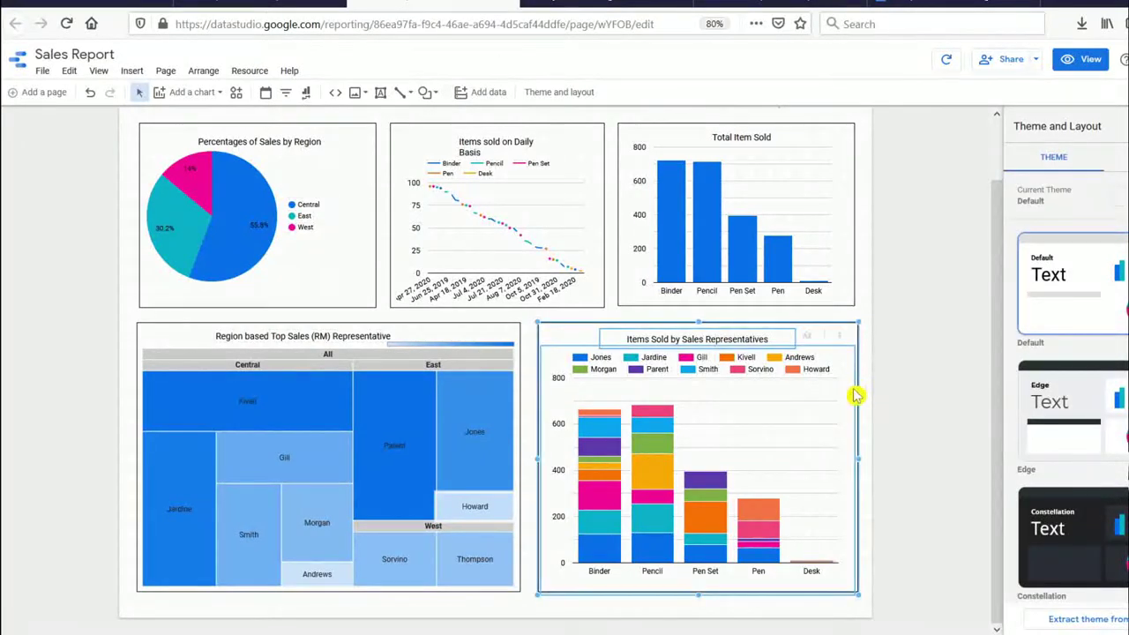
click(907, 411)
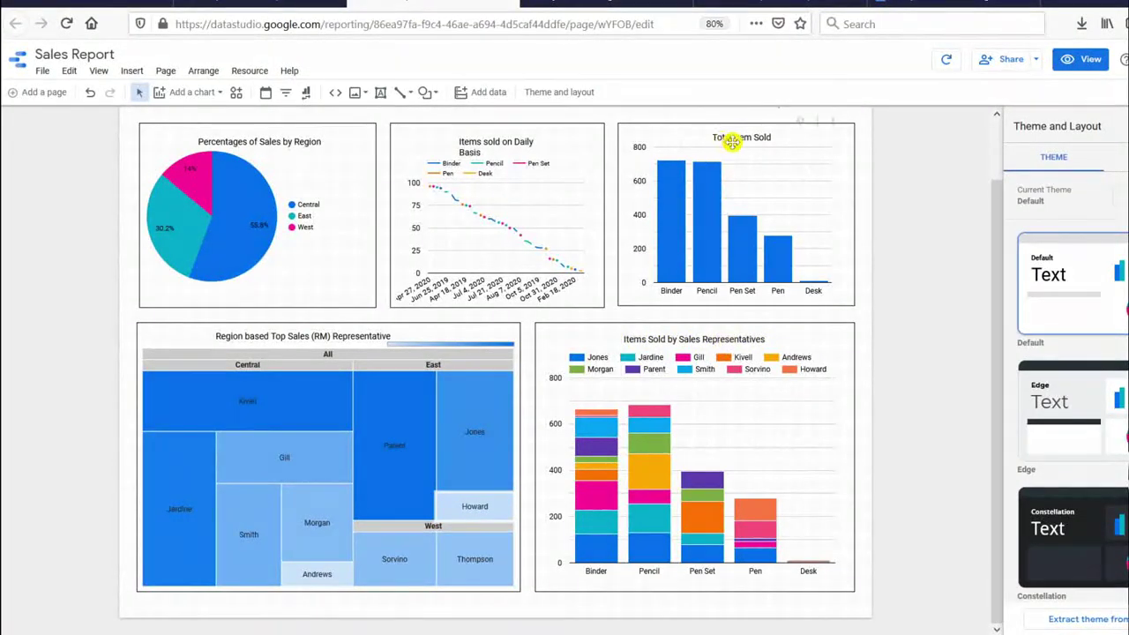
click(468, 148)
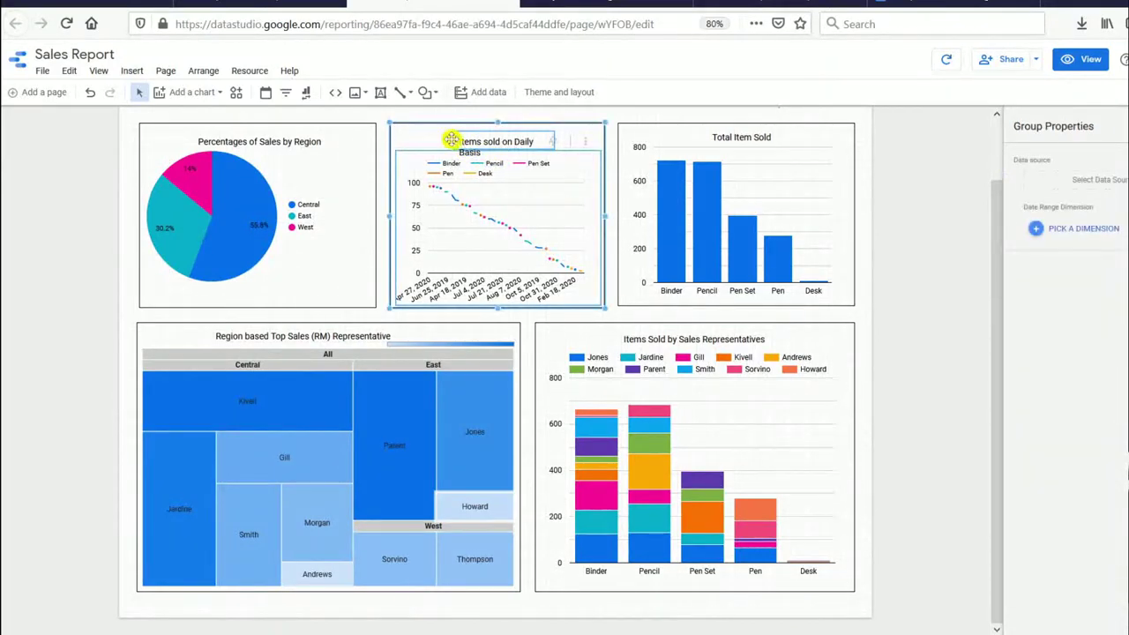
click(451, 140)
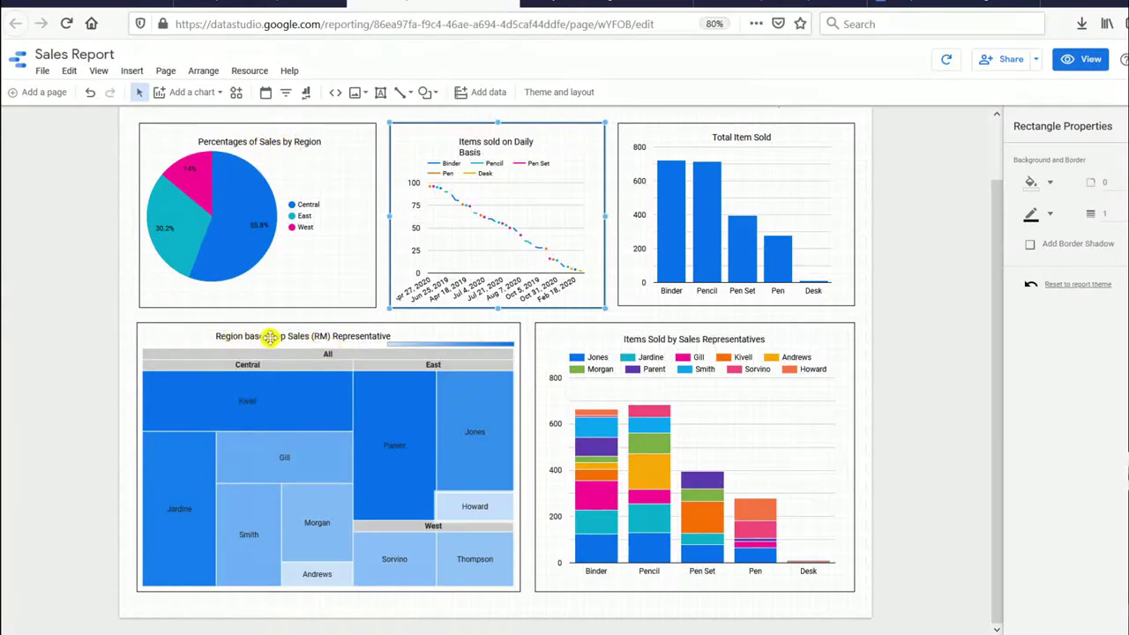
Step: Ungroup the treemap from its rectangle frame
click(328, 337)
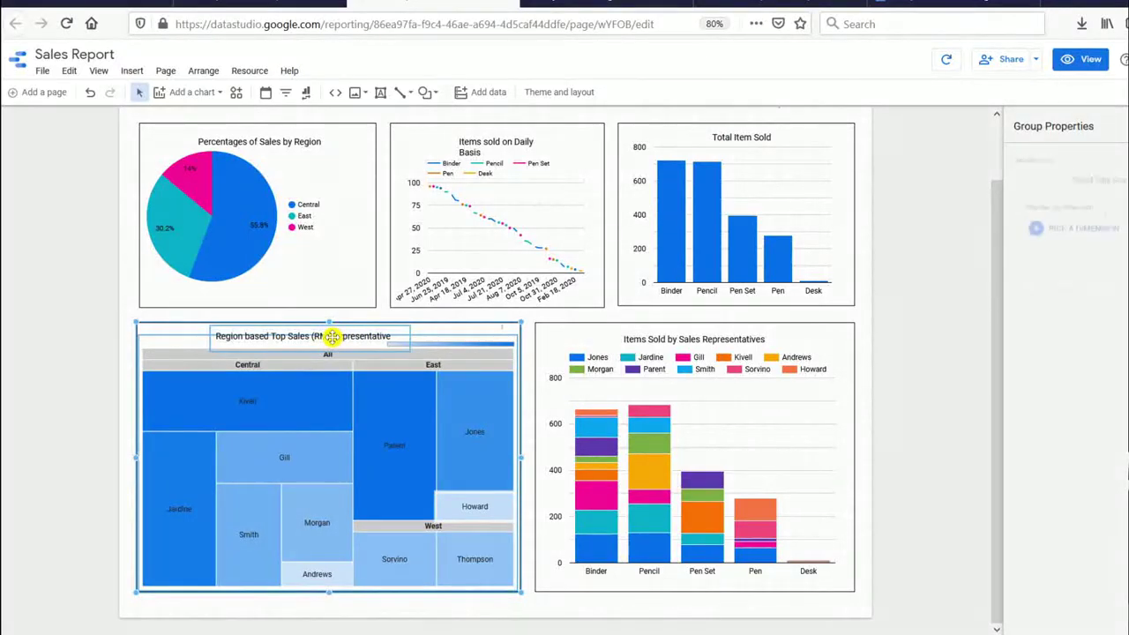
click(252, 338)
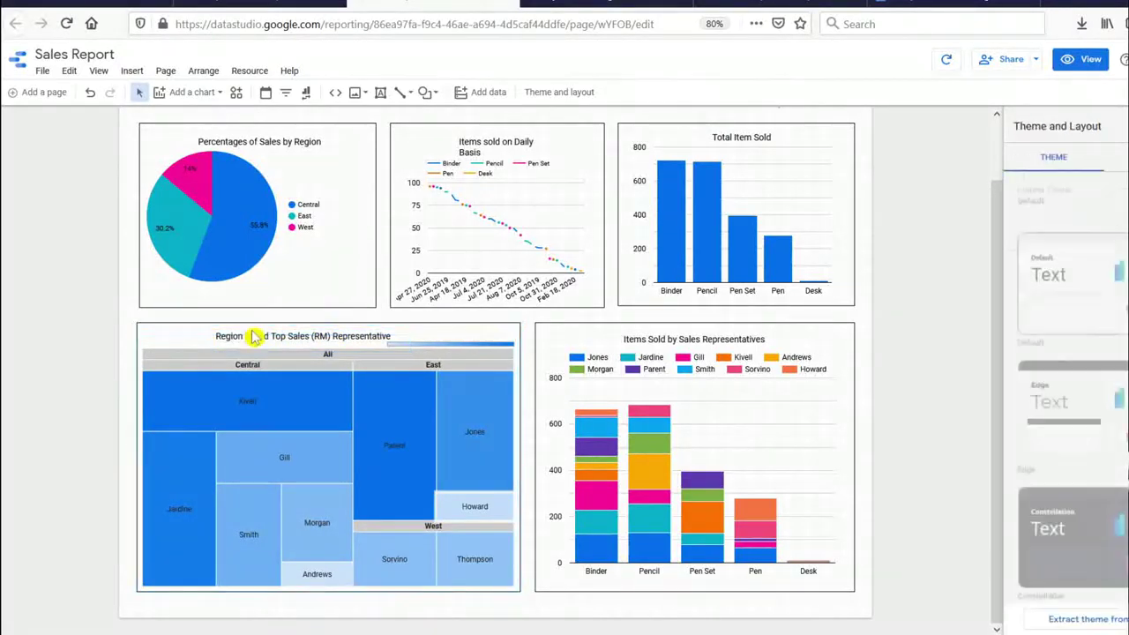
click(248, 337)
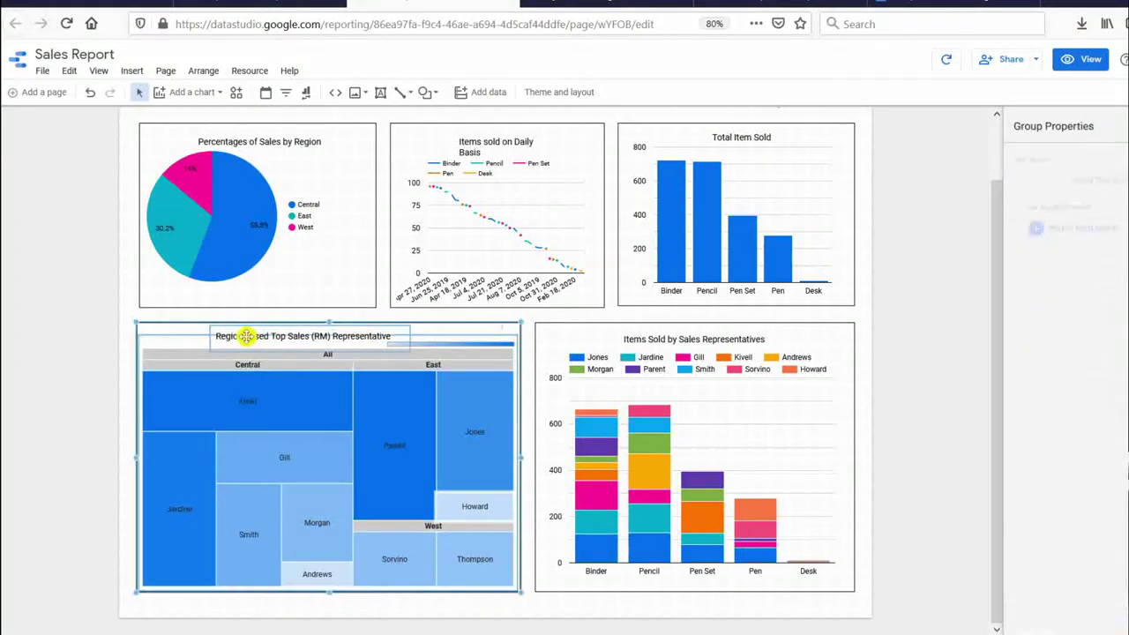
right_click(462, 337)
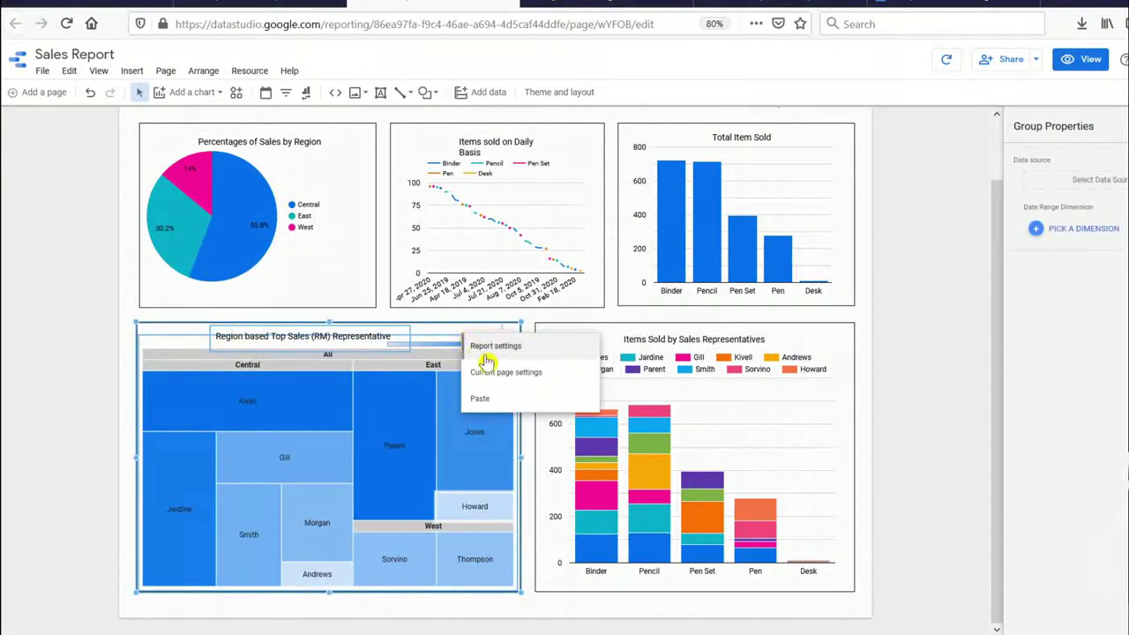
click(433, 361)
right_click(433, 361)
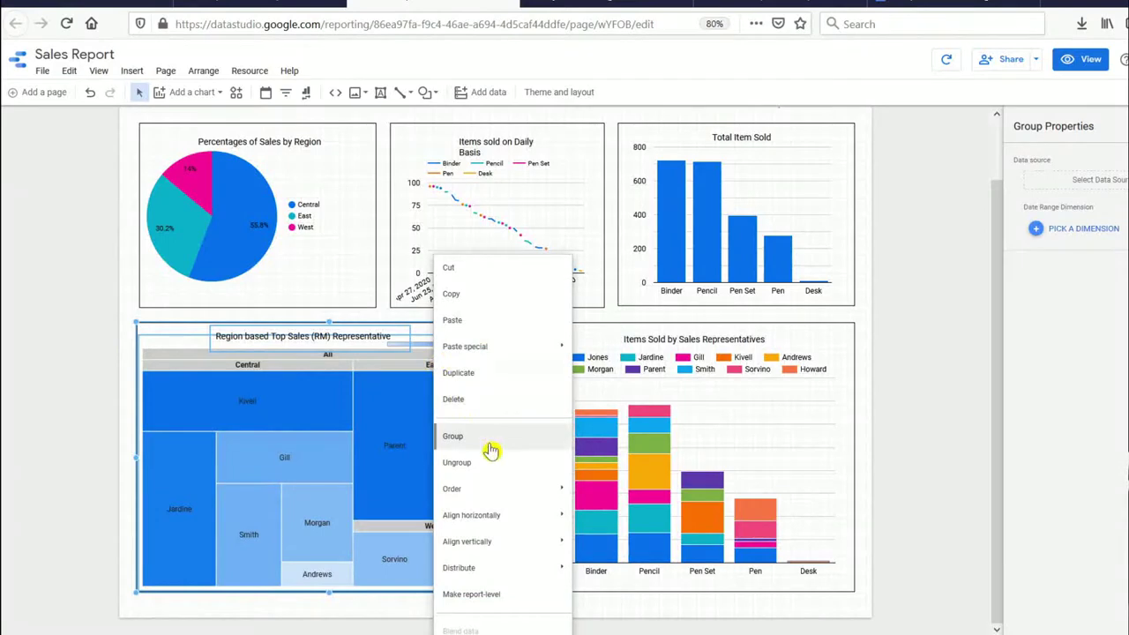
click(478, 461)
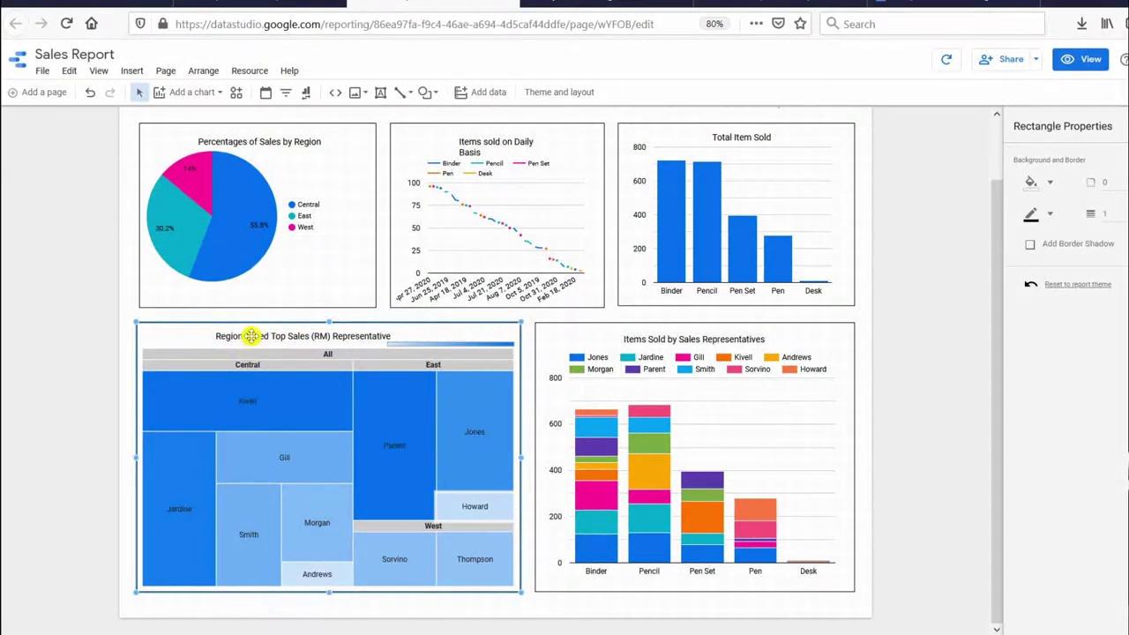
Step: Bring the treemap chart in front of its frame
click(114, 361)
click(227, 337)
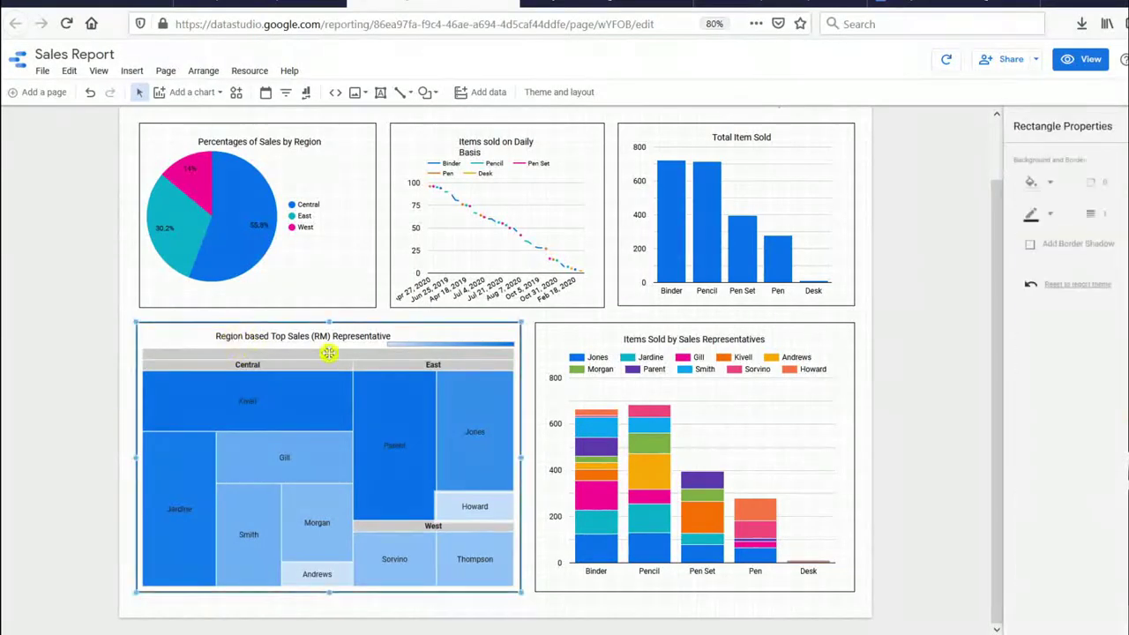
right_click(364, 353)
mouse_move(441, 536)
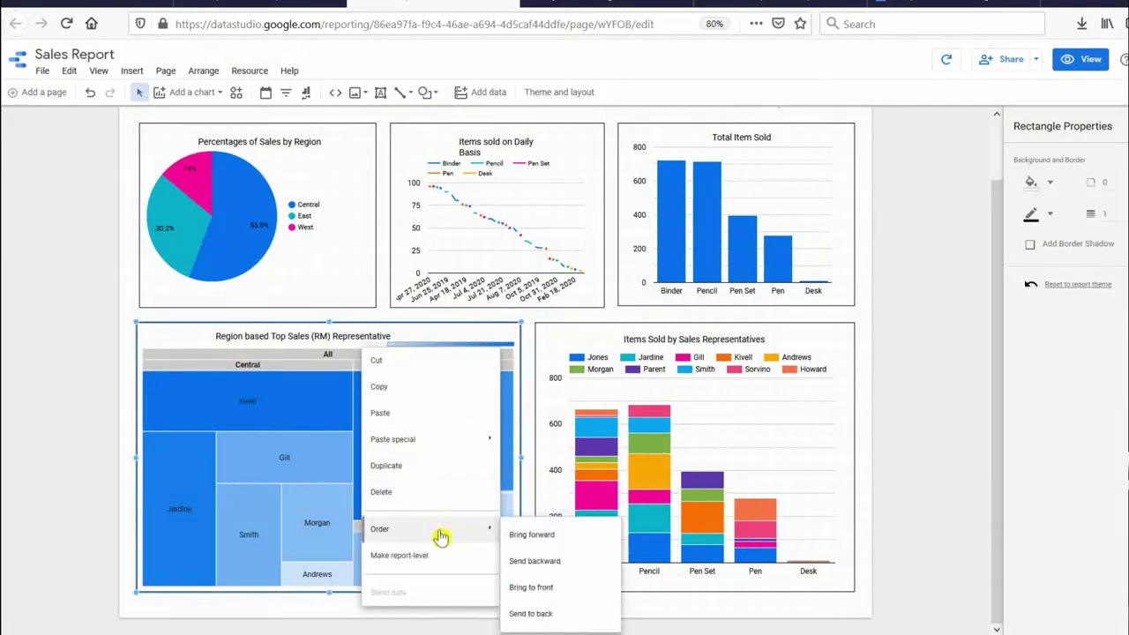
click(317, 356)
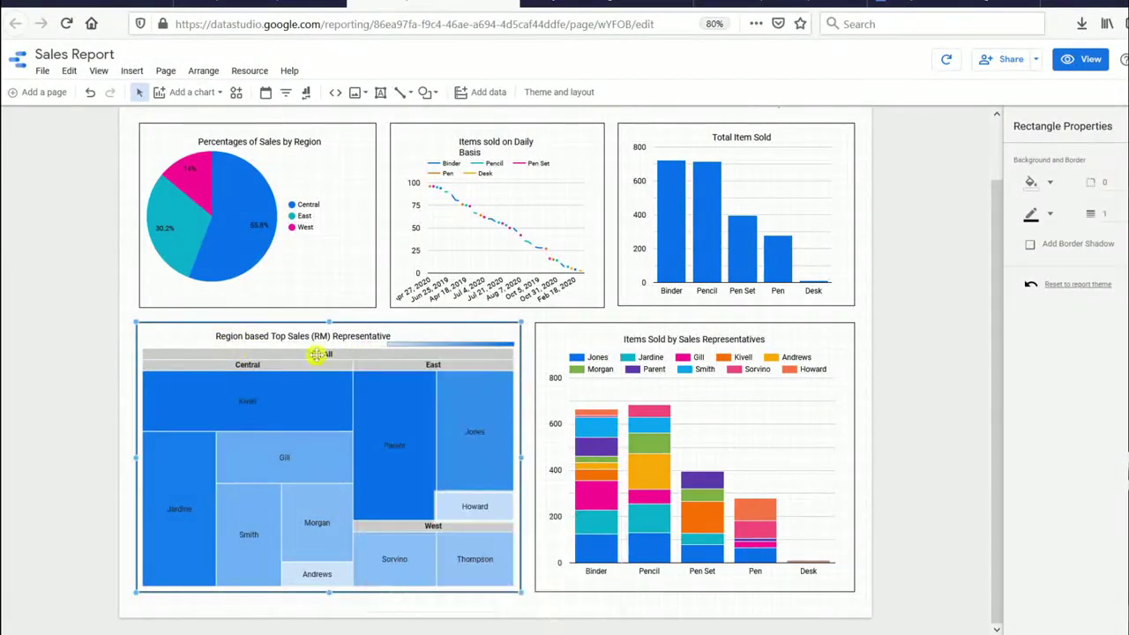
right_click(385, 328)
mouse_move(485, 521)
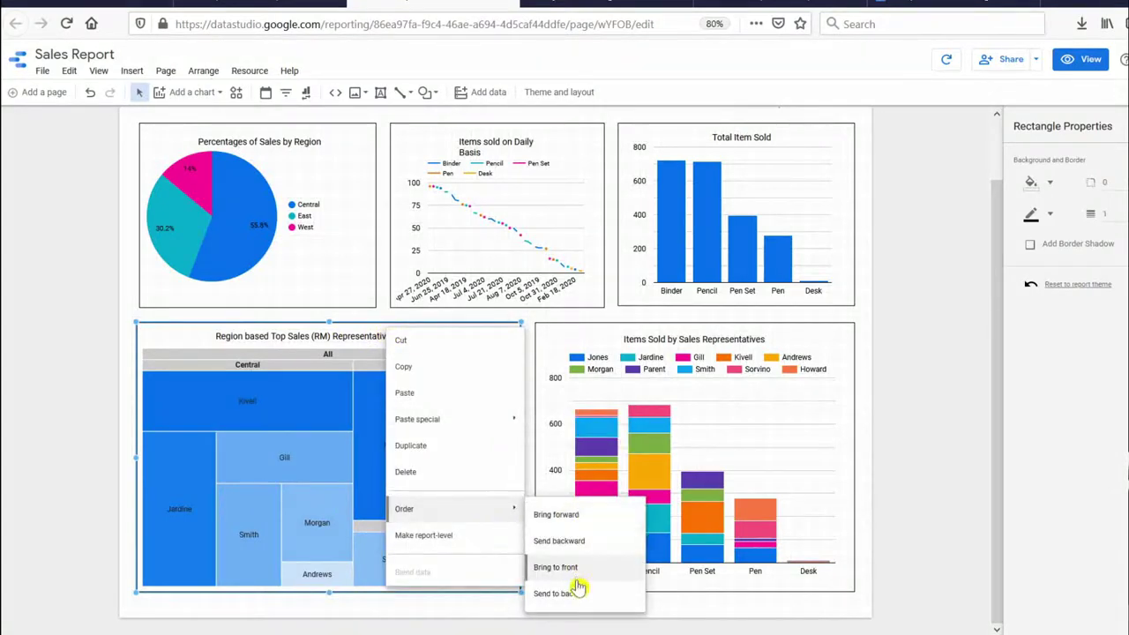
click(578, 586)
click(377, 341)
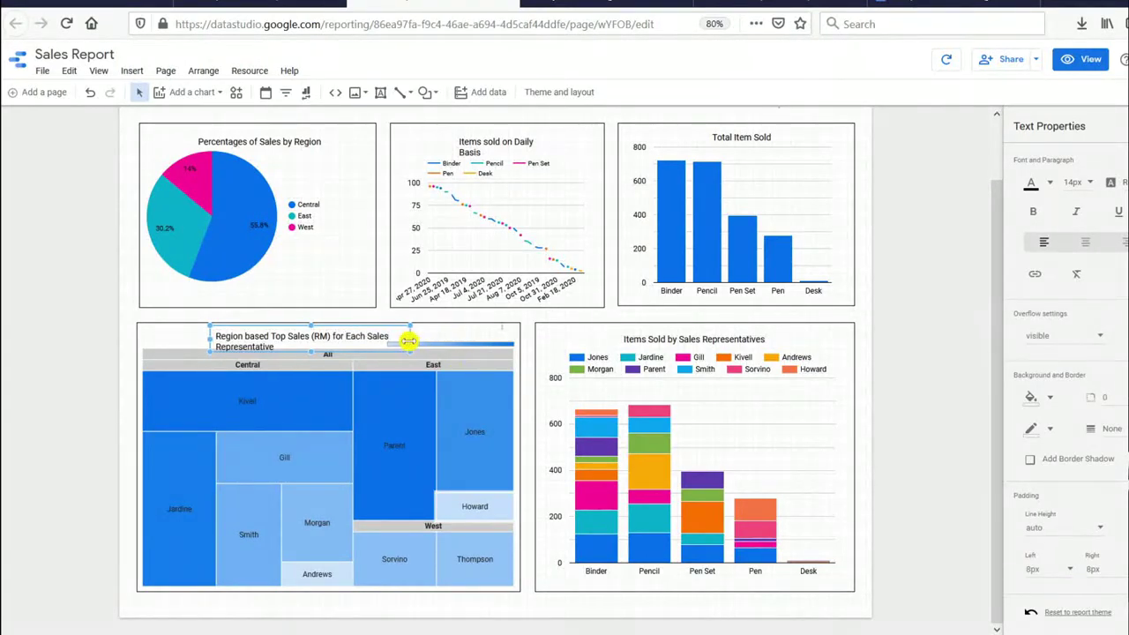
Step: Widen the 'Region based Top Sales (RM) for Each Sales Representative' title and group it with the treemap
drag(408, 341, 465, 344)
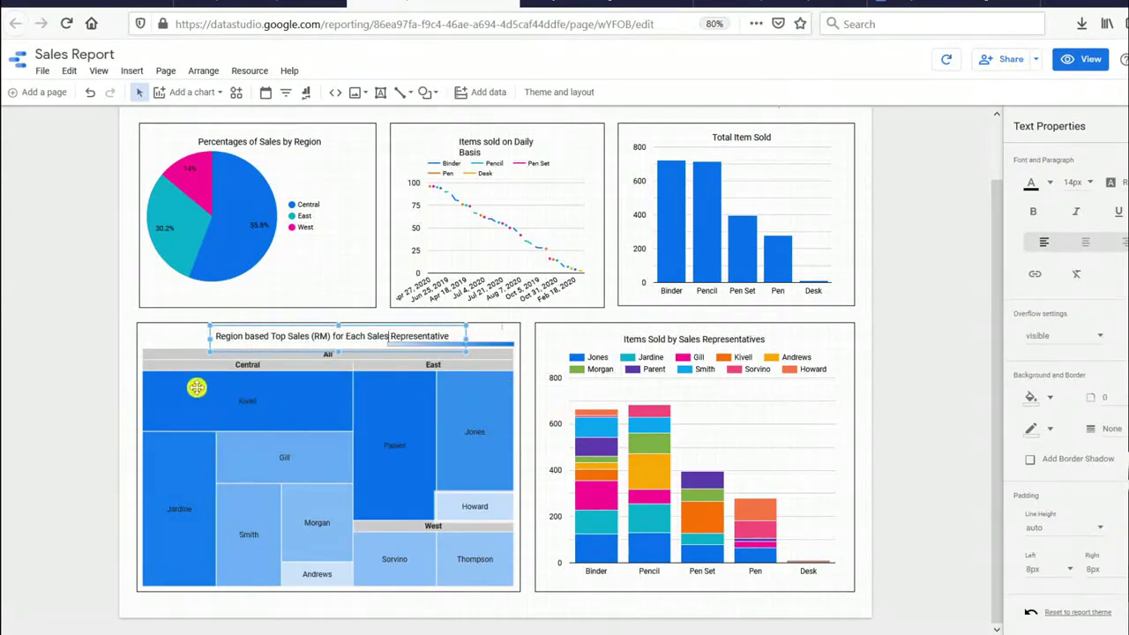
shift+click(181, 328)
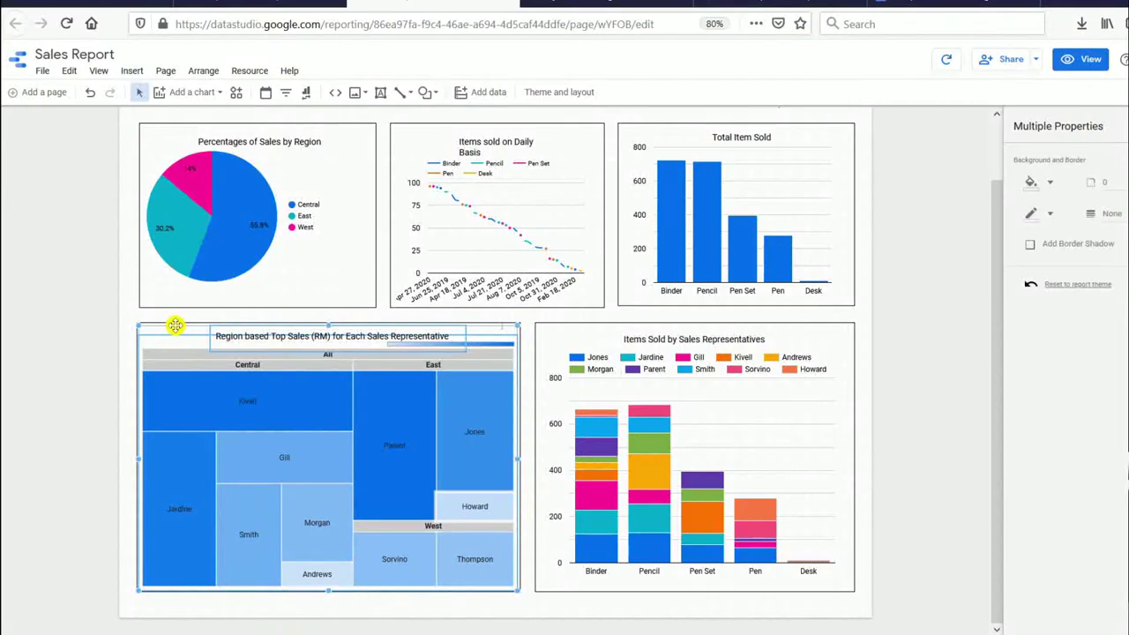
right_click(176, 325)
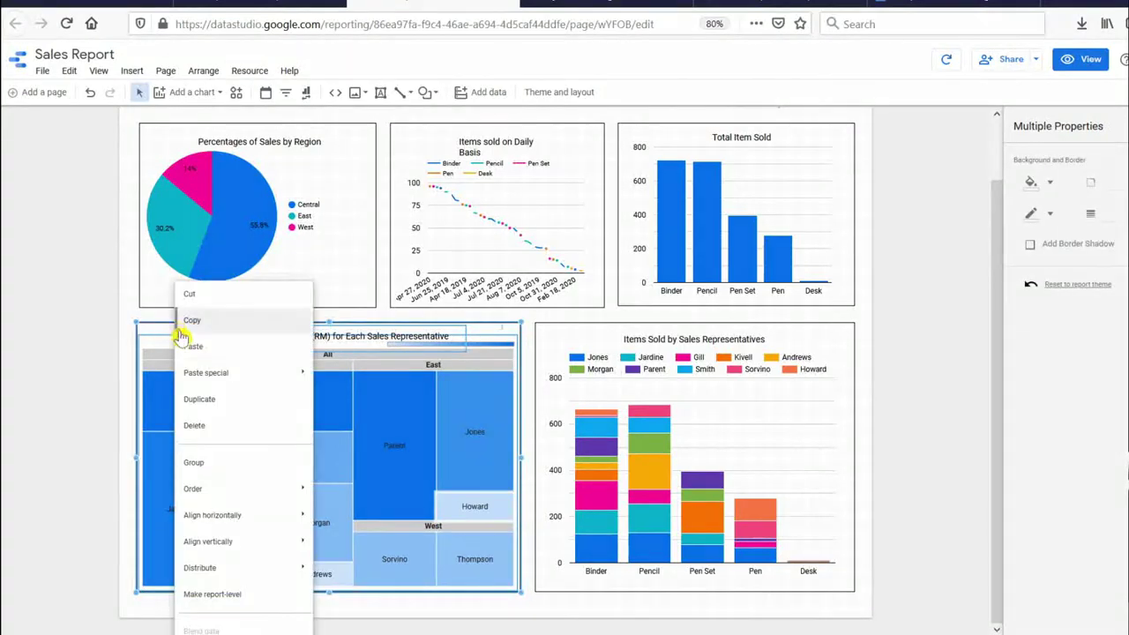
click(227, 459)
Step: Clear a stray text highlight and select the daily line chart
drag(614, 252, 595, 234)
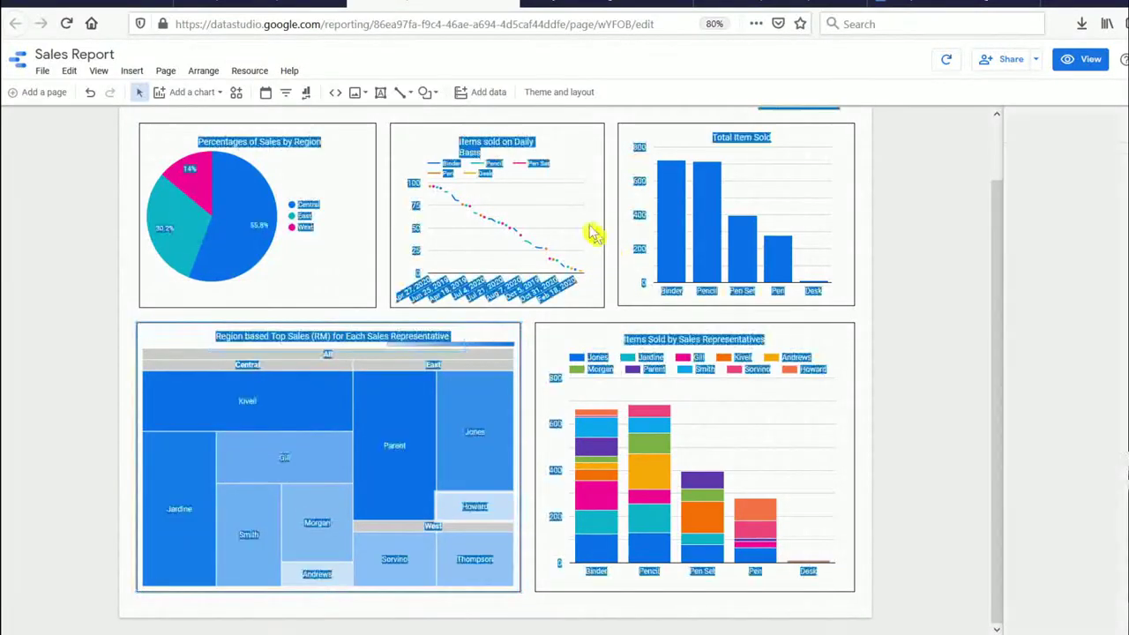
click(574, 184)
click(611, 196)
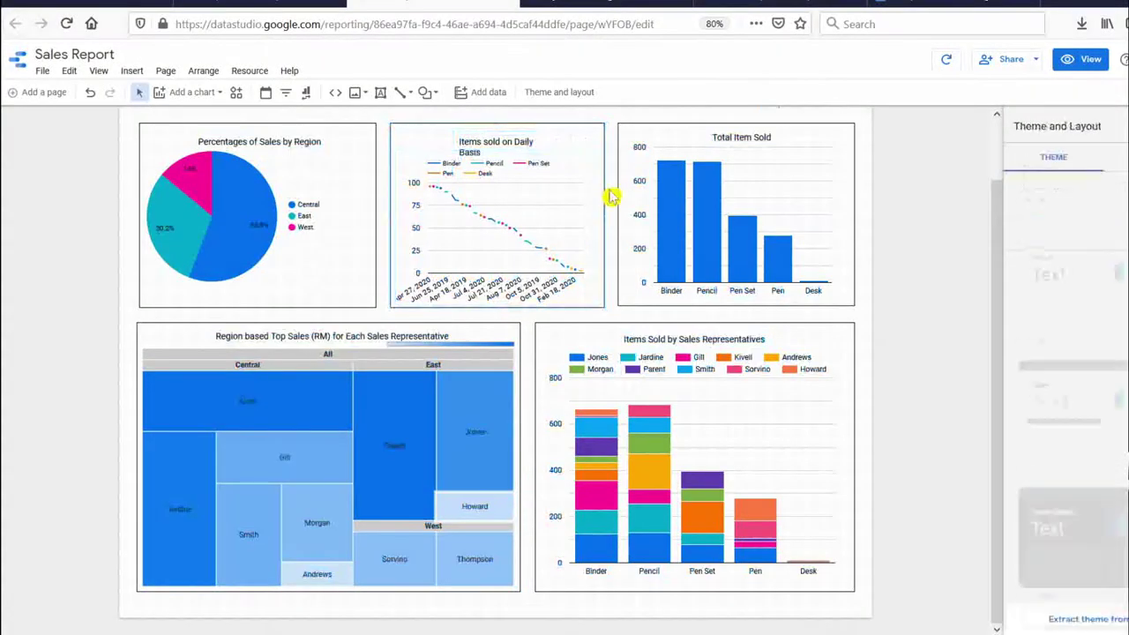
scroll(612, 196, up, 1)
click(467, 199)
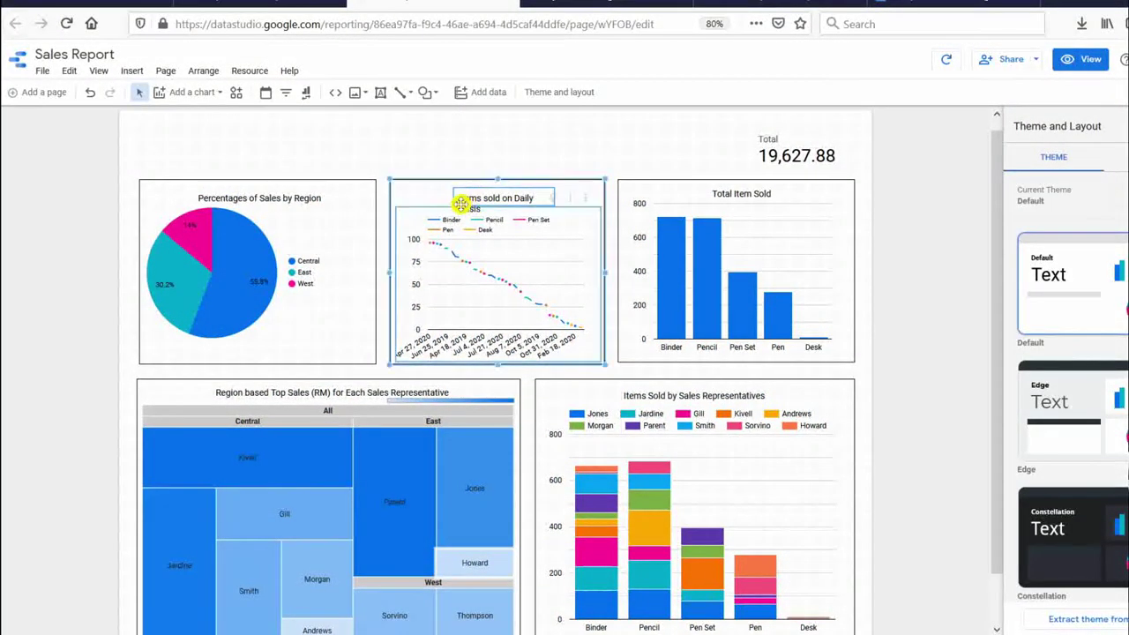
Step: Ungroup the daily line chart from its title and widen the title 'Items sold on Daily Basis' to one line
right_click(465, 201)
right_click(476, 180)
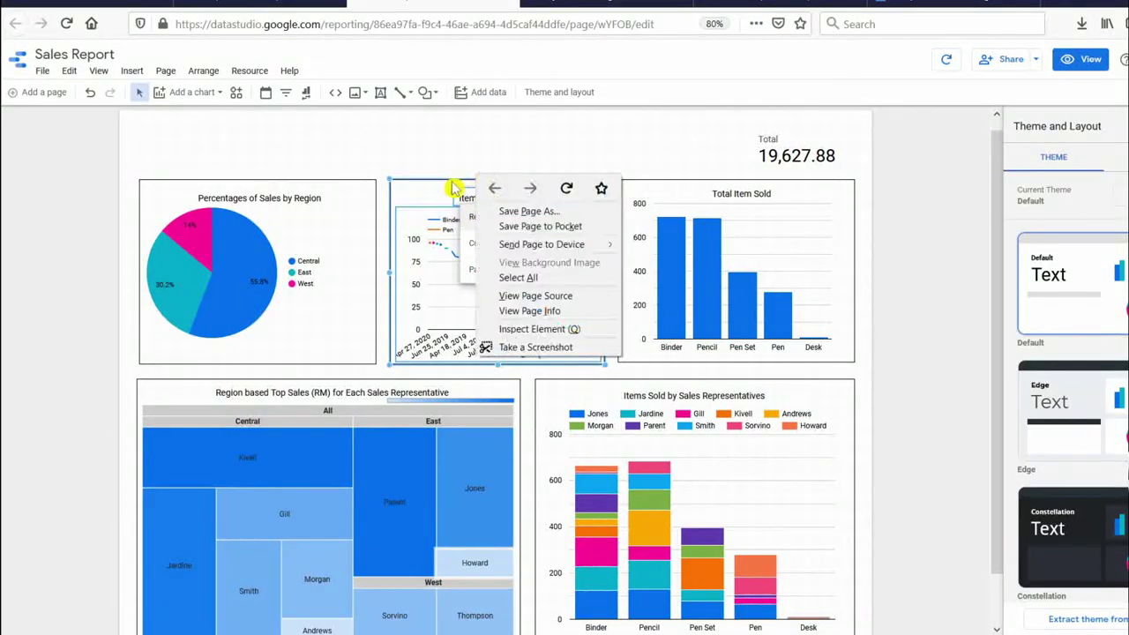
click(459, 189)
right_click(485, 232)
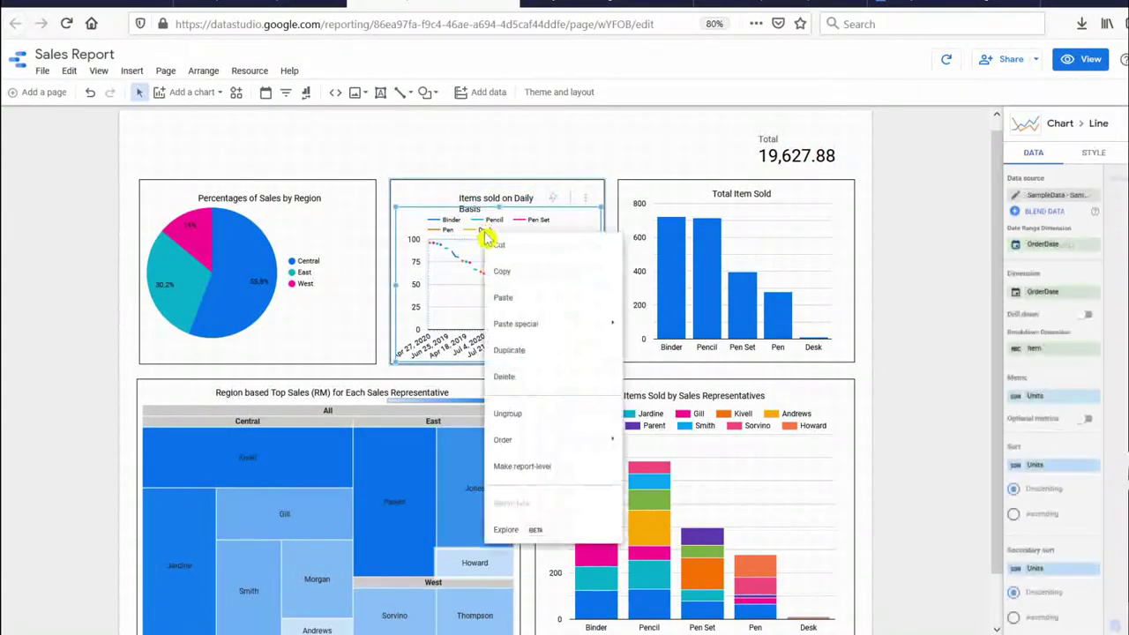
click(569, 414)
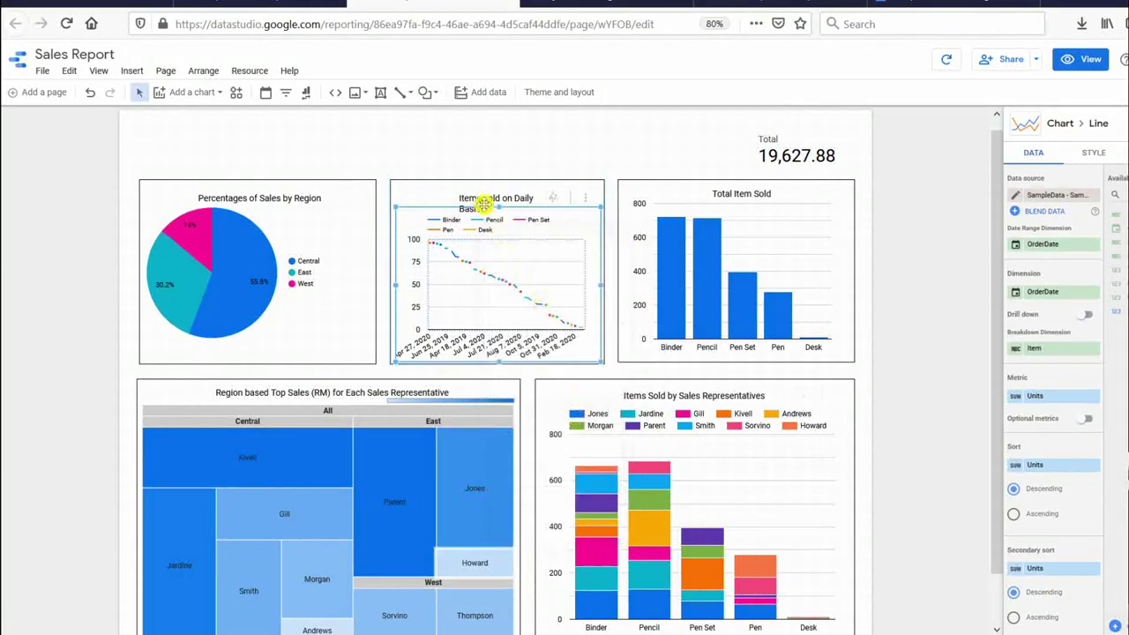
click(477, 195)
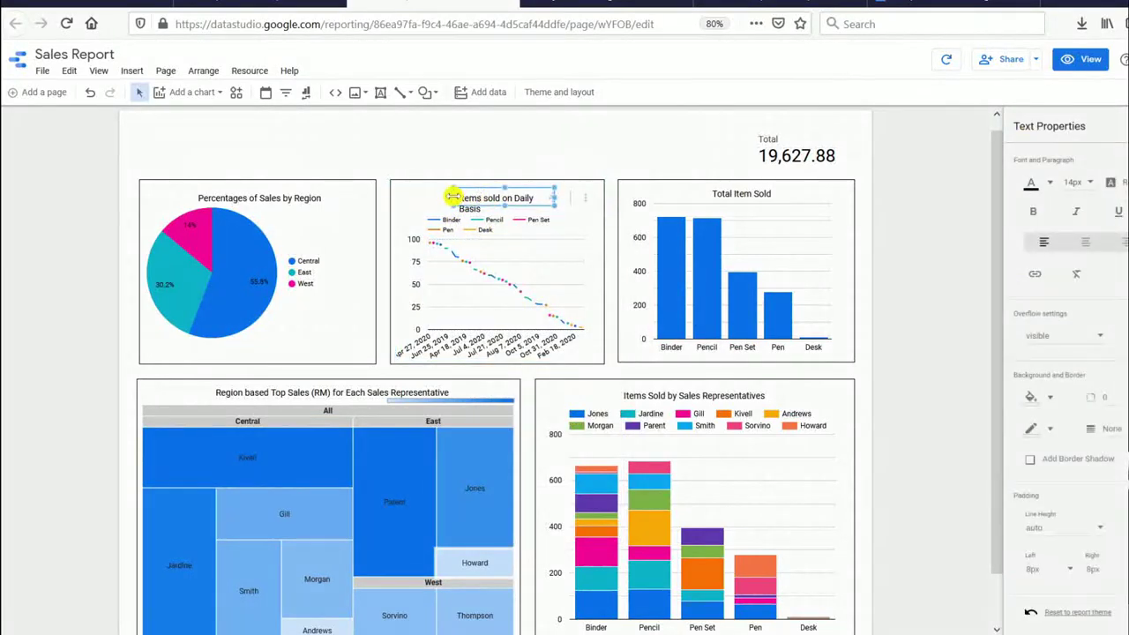
drag(453, 196, 435, 192)
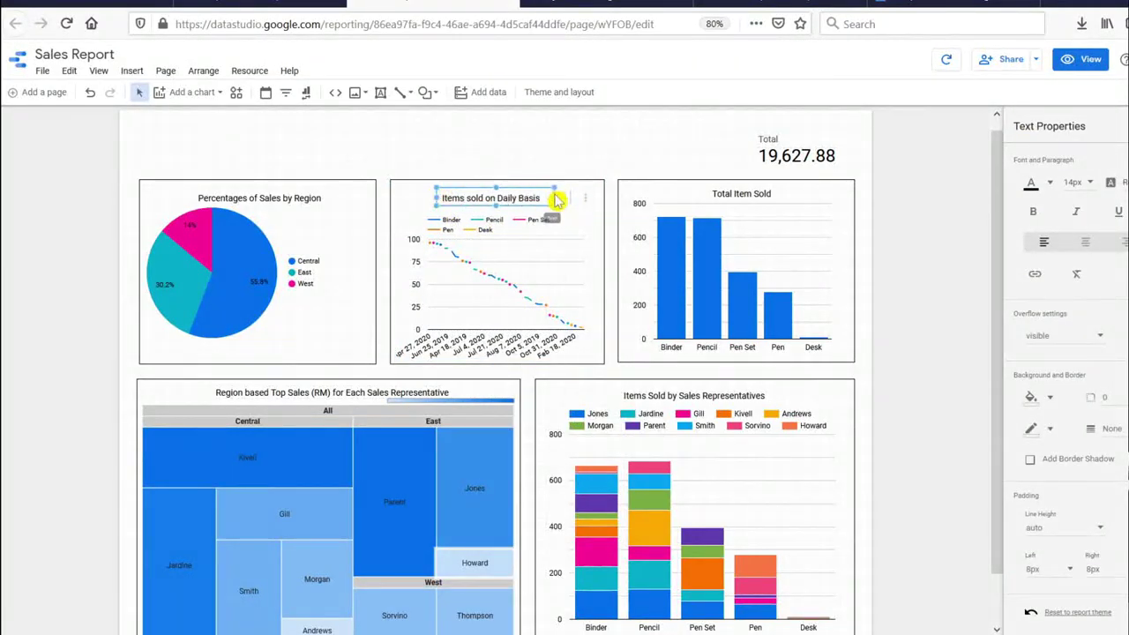
Step: Regroup the daily title with its line chart and deselect it
key(ctrl+a)
key(Escape)
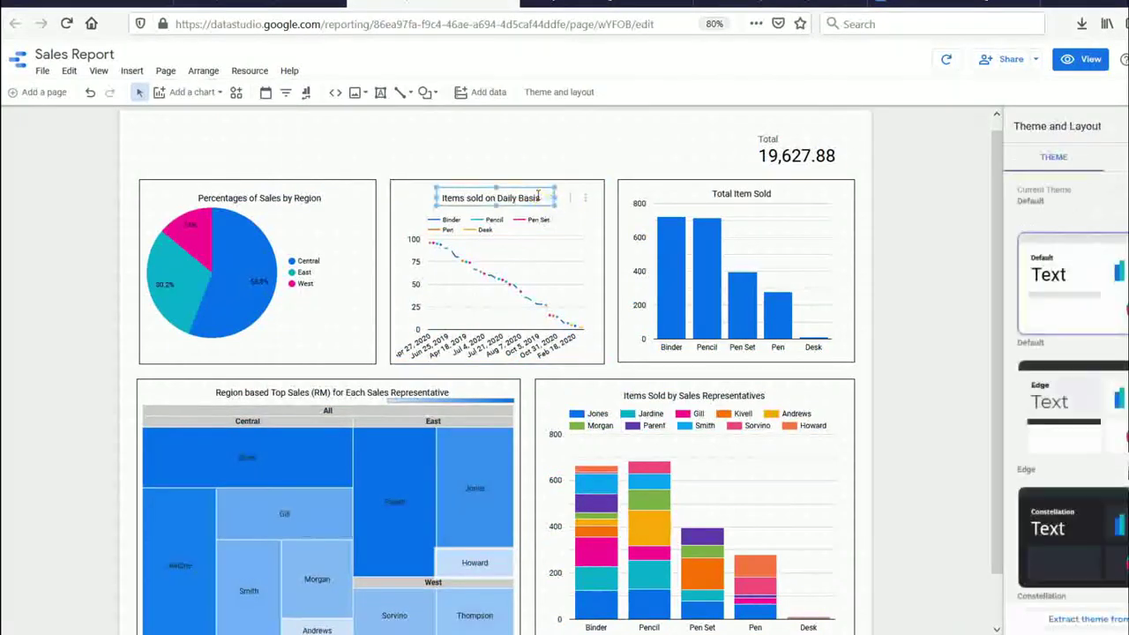
click(540, 197)
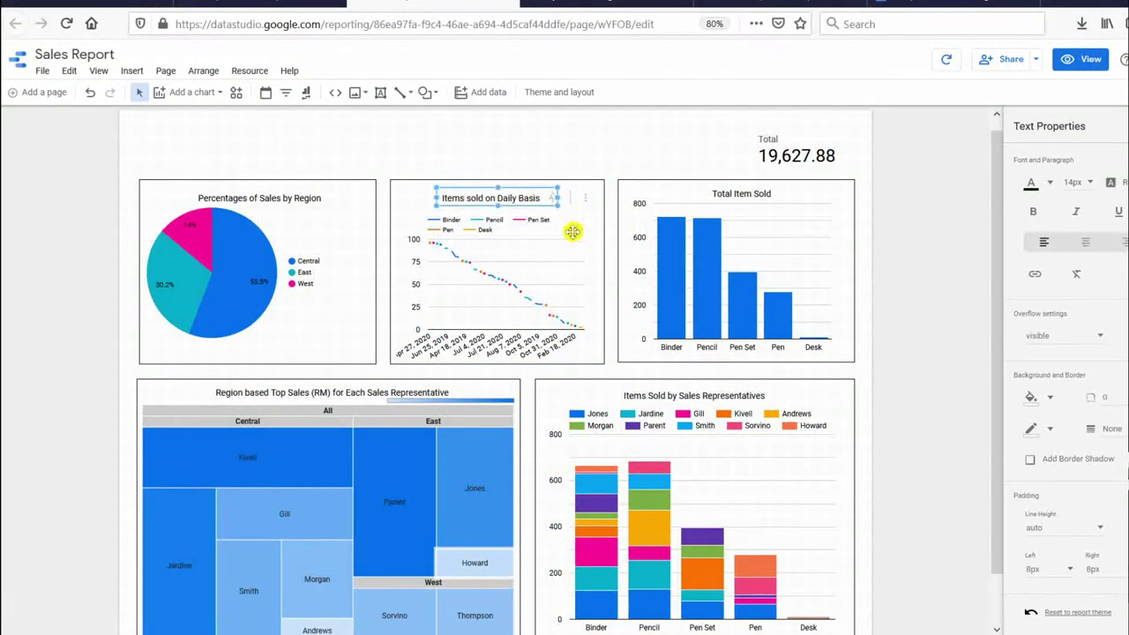
shift+click(572, 231)
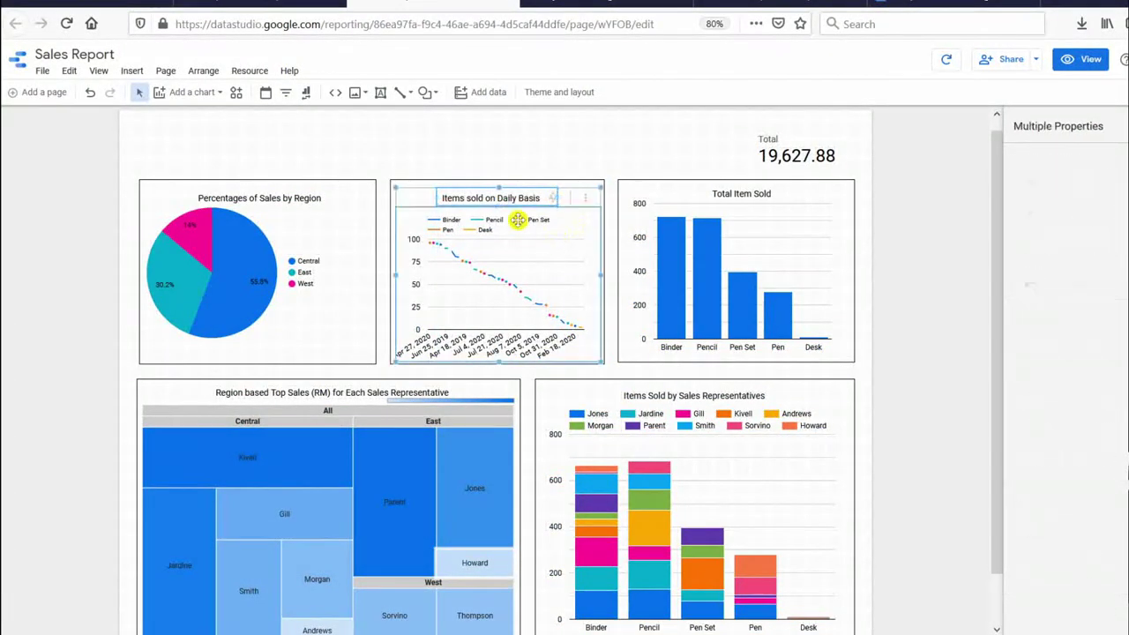
right_click(426, 181)
click(480, 360)
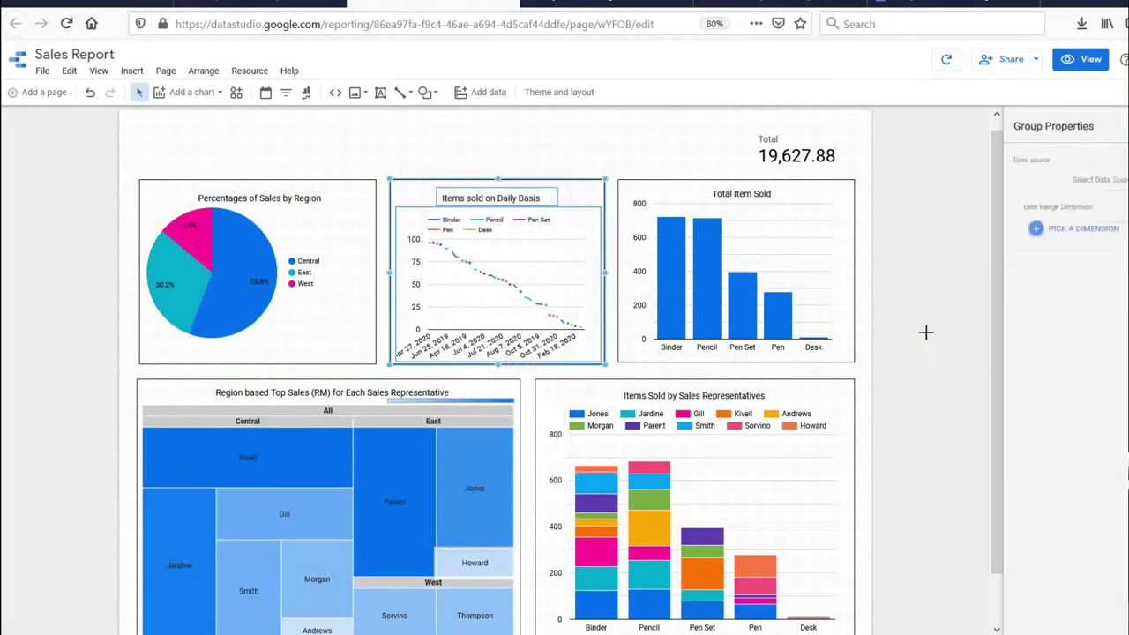
click(923, 334)
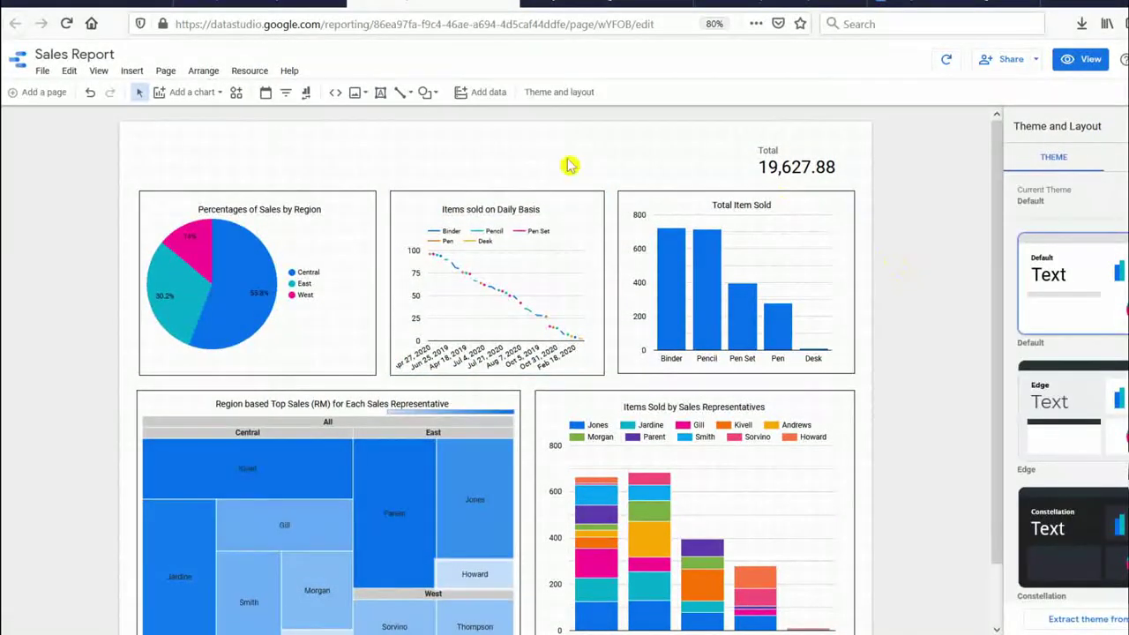
Step: Draw a text box across the top of the page and type the title 'Annual Report for Company A'
click(380, 95)
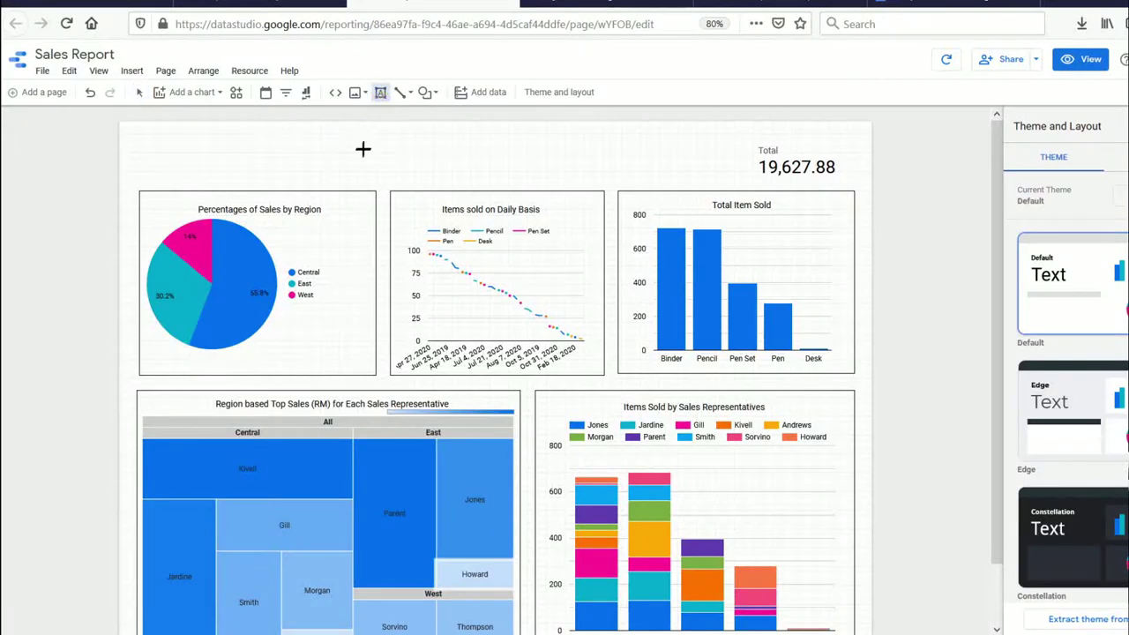
drag(279, 136, 706, 169)
text(Annau)
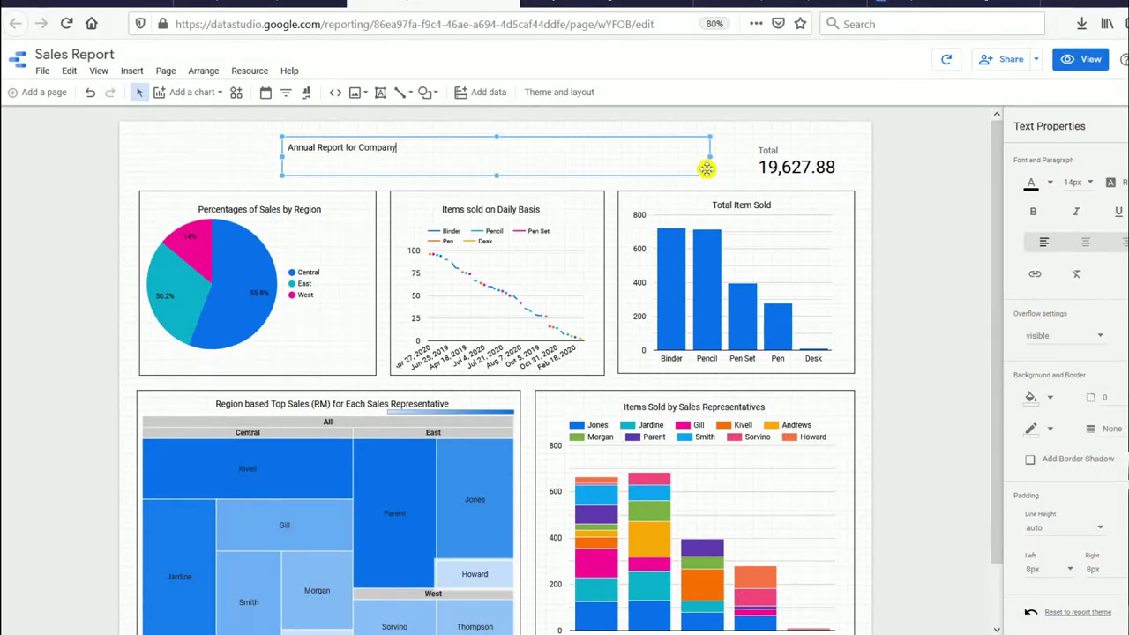
Step: Set the title font size to 40px and narrow its box so the heading sits centred
click(1090, 185)
scroll(1090, 216, down, 5)
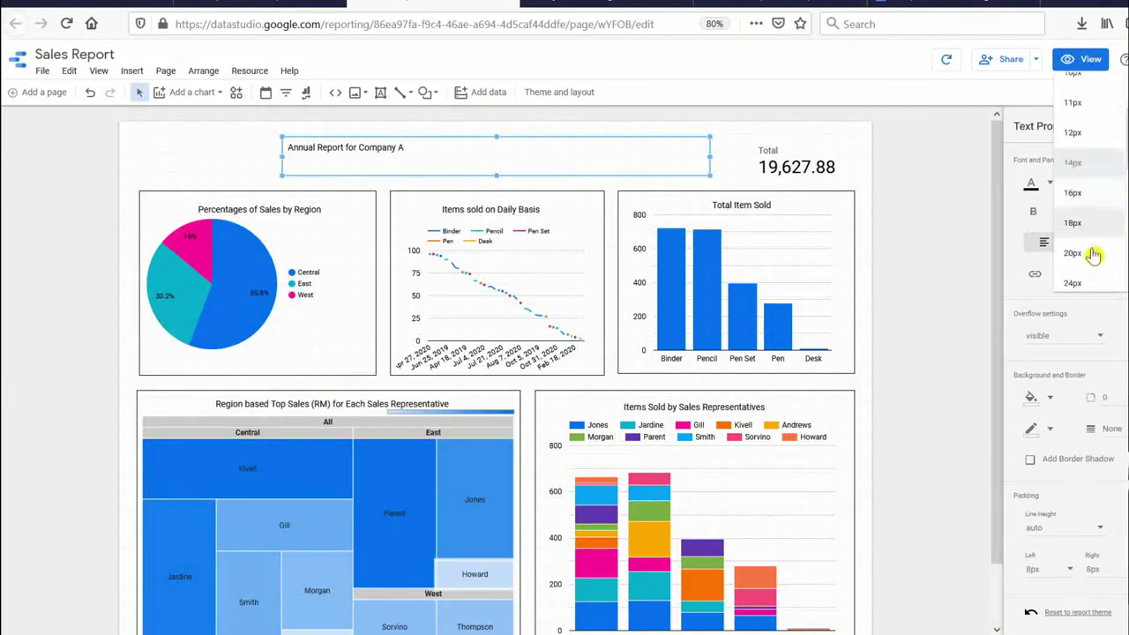
click(1090, 229)
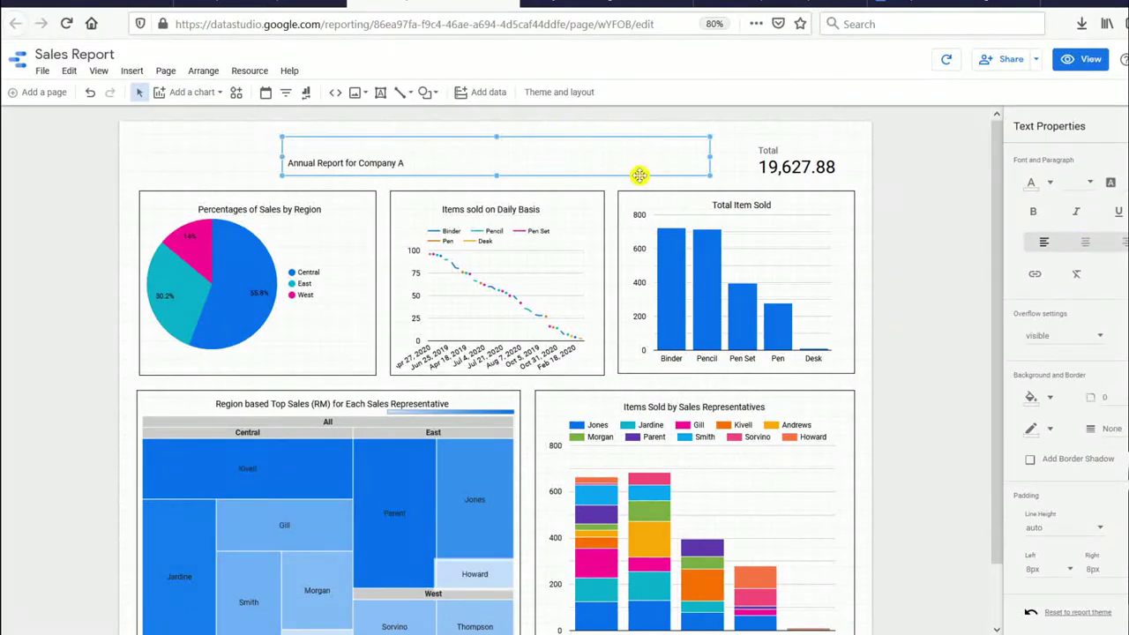
click(1090, 184)
scroll(1094, 312, down, 3)
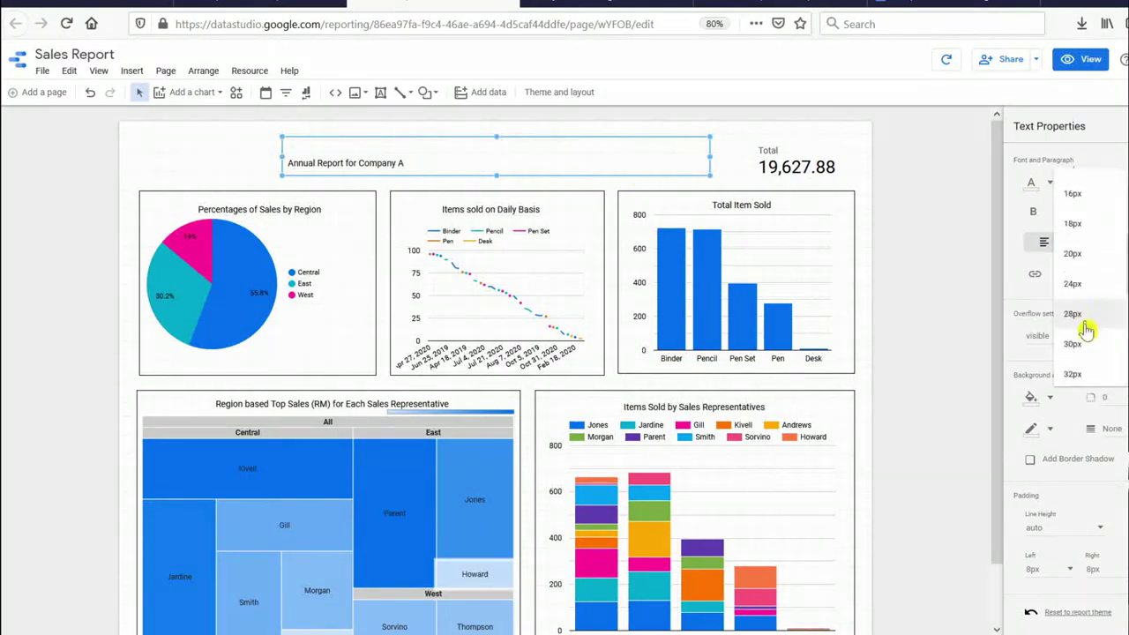
click(1079, 376)
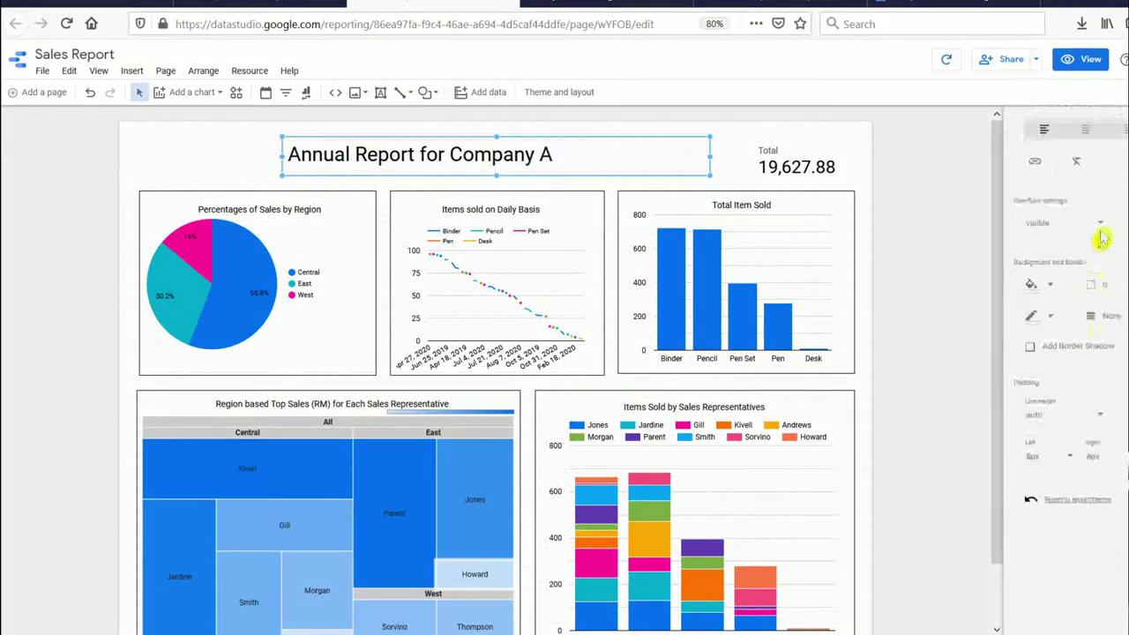
click(1083, 183)
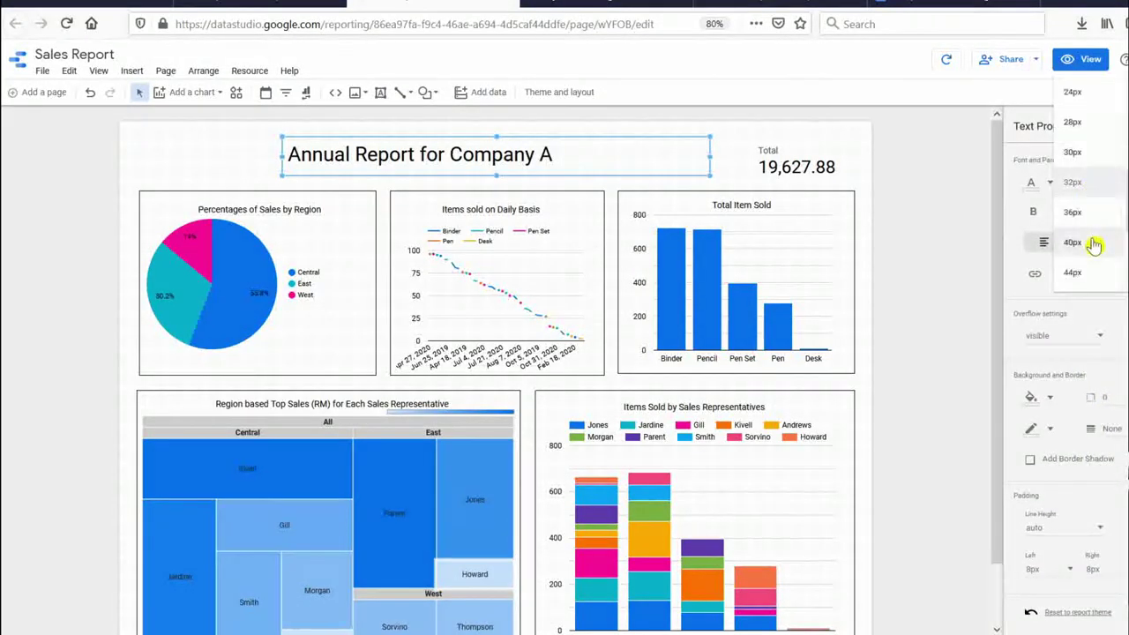
scroll(1090, 192, up, 2)
click(1089, 212)
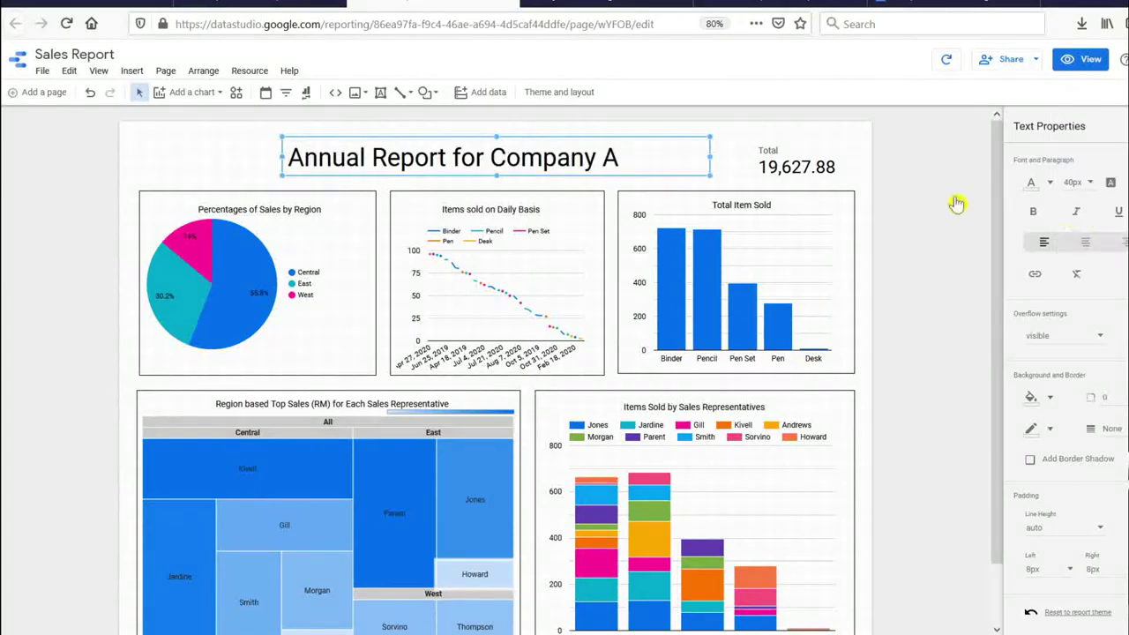
click(948, 215)
click(547, 163)
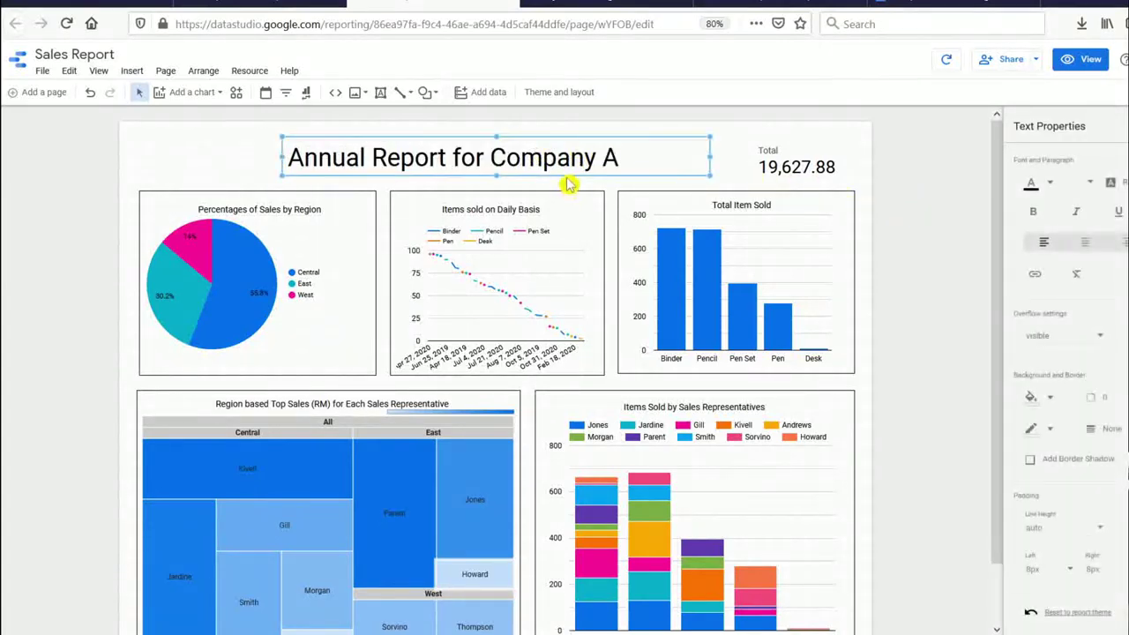
drag(282, 158, 319, 159)
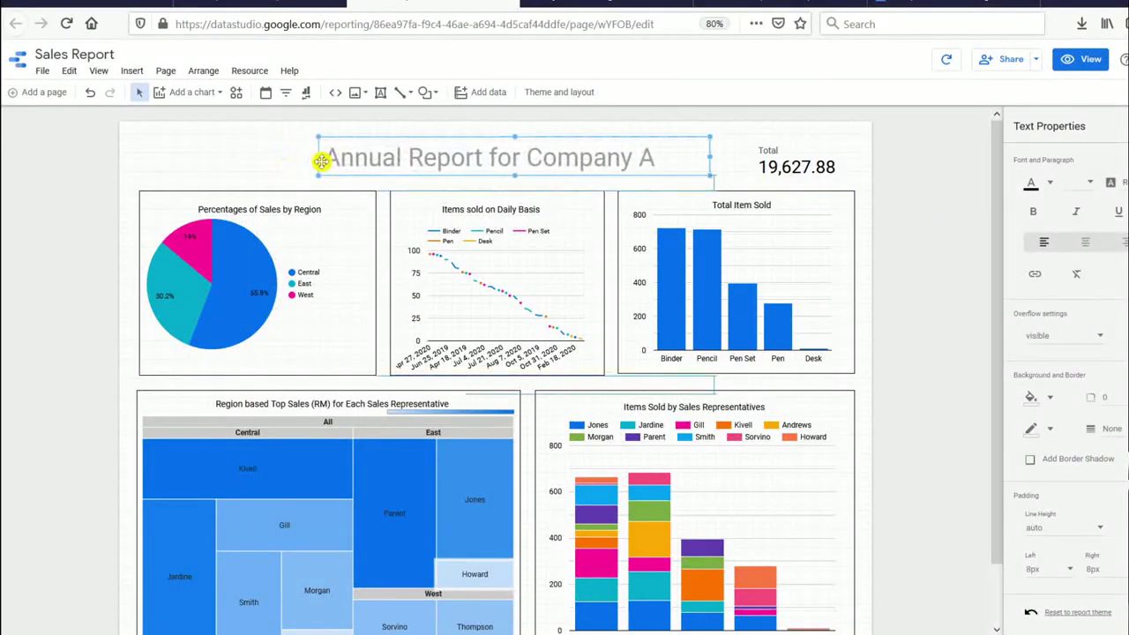
click(926, 238)
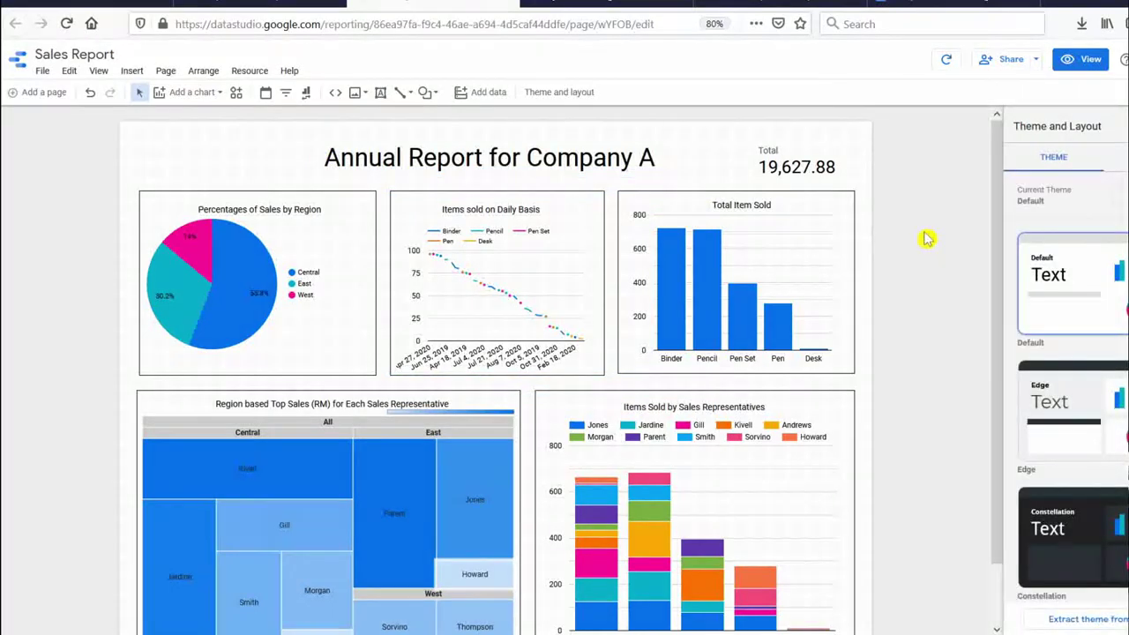
Step: Switch the report to view mode and check chart values in the tooltips of each chart
click(1069, 63)
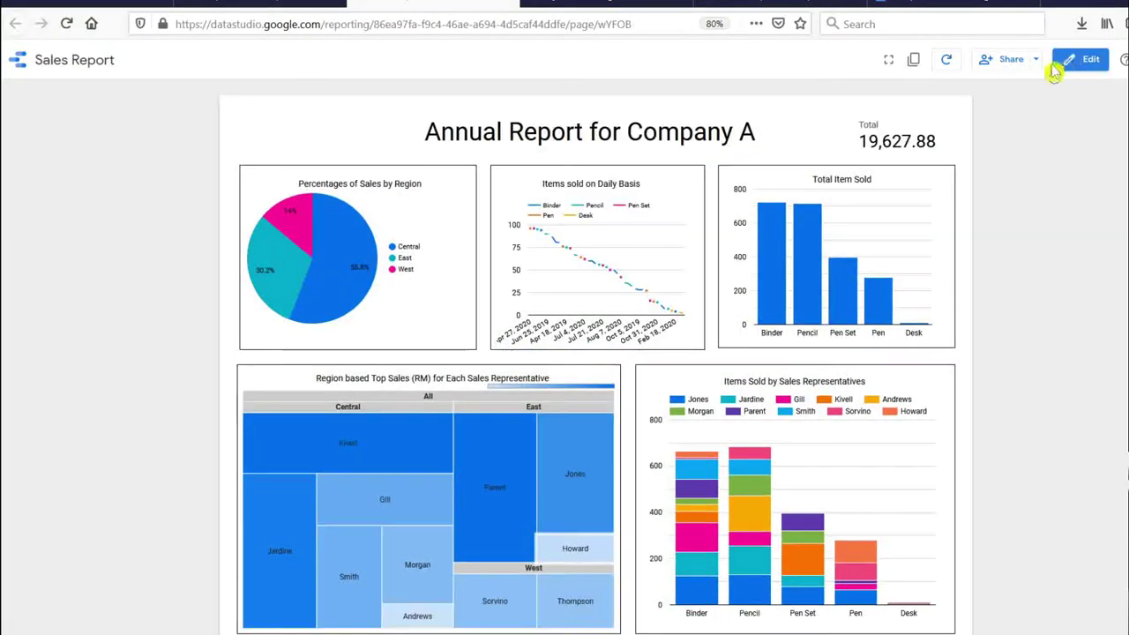
mouse_move(820, 232)
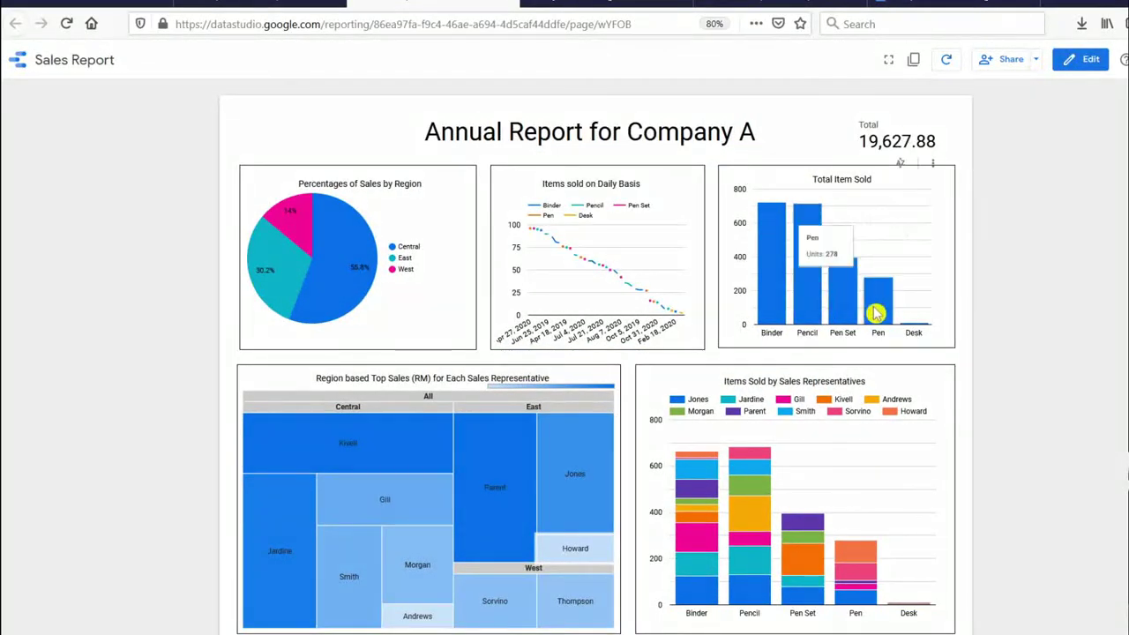
mouse_move(918, 331)
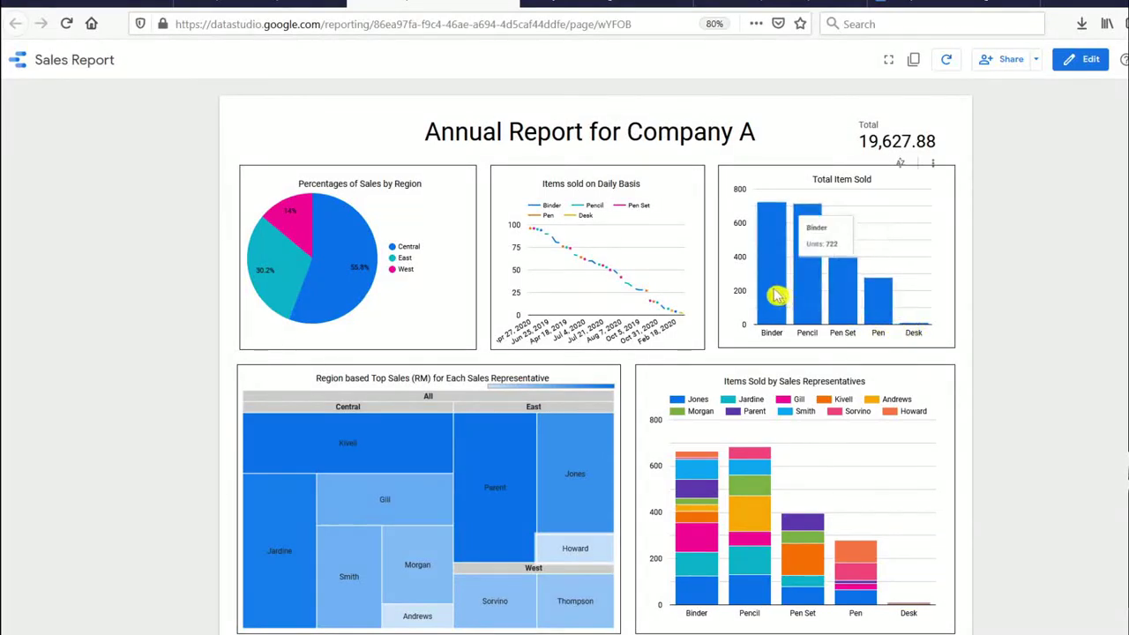
mouse_move(633, 234)
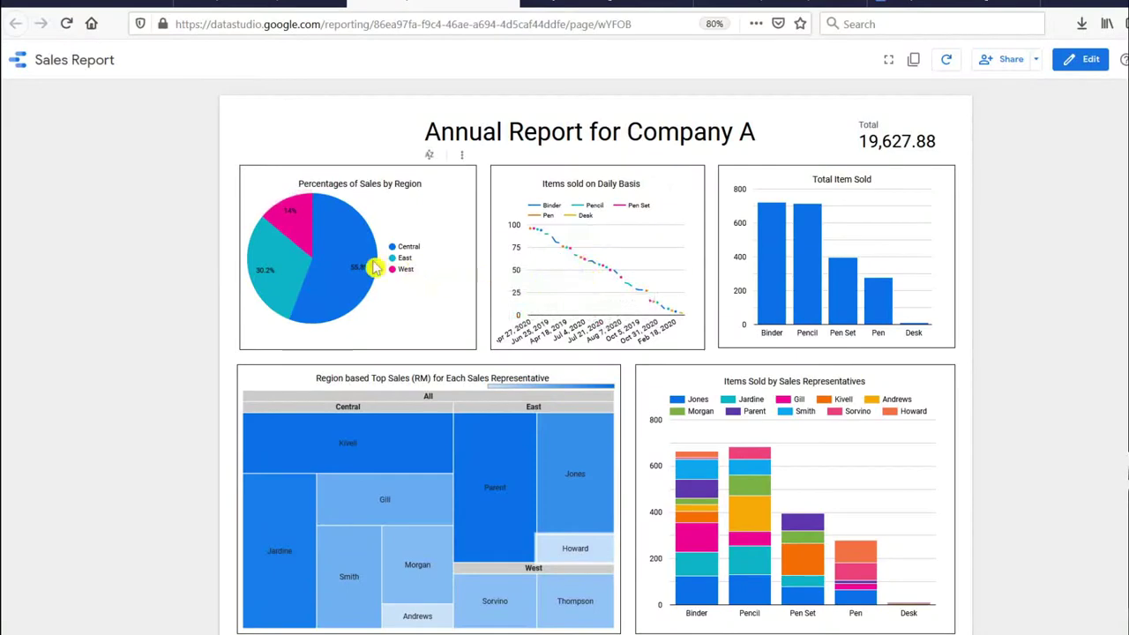
mouse_move(538, 478)
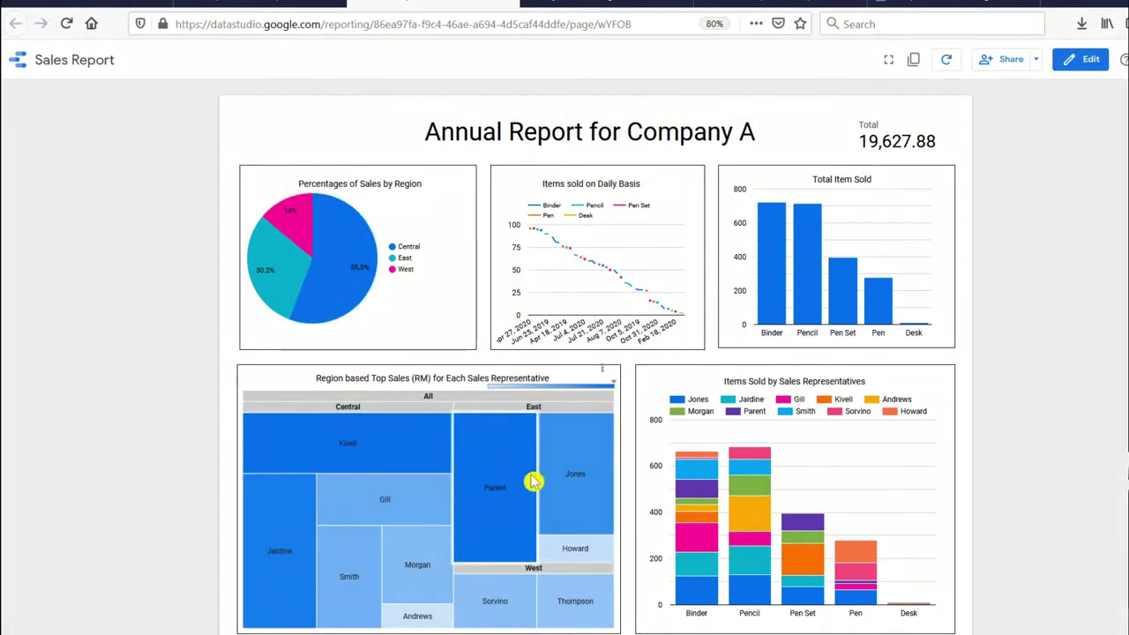
scroll(710, 486, down, 1)
scroll(711, 486, down, 1)
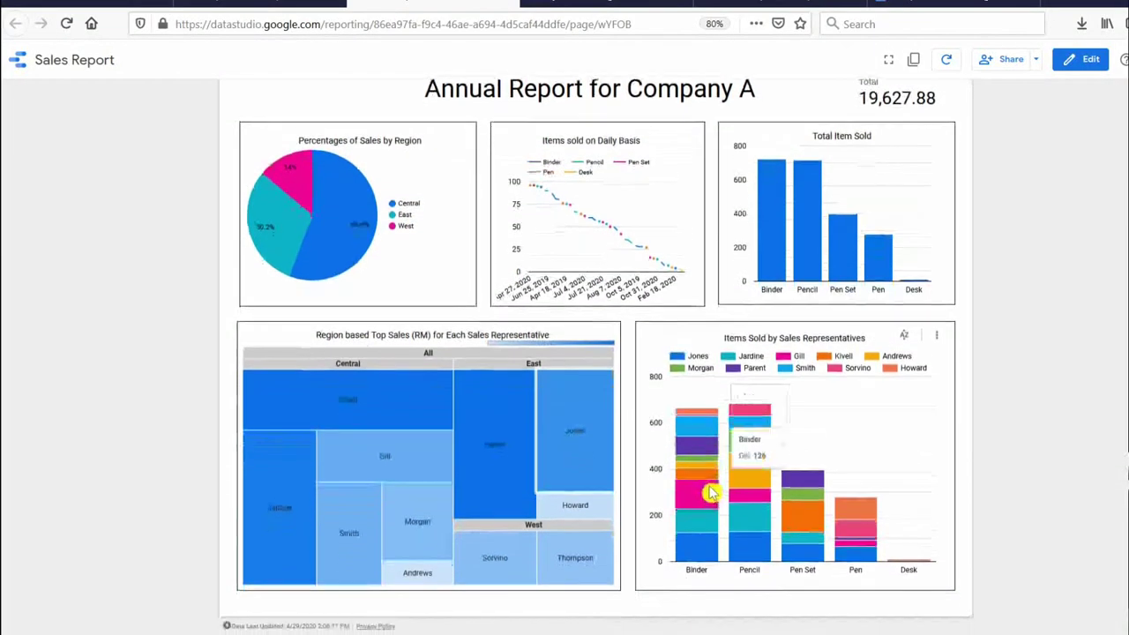
mouse_move(765, 416)
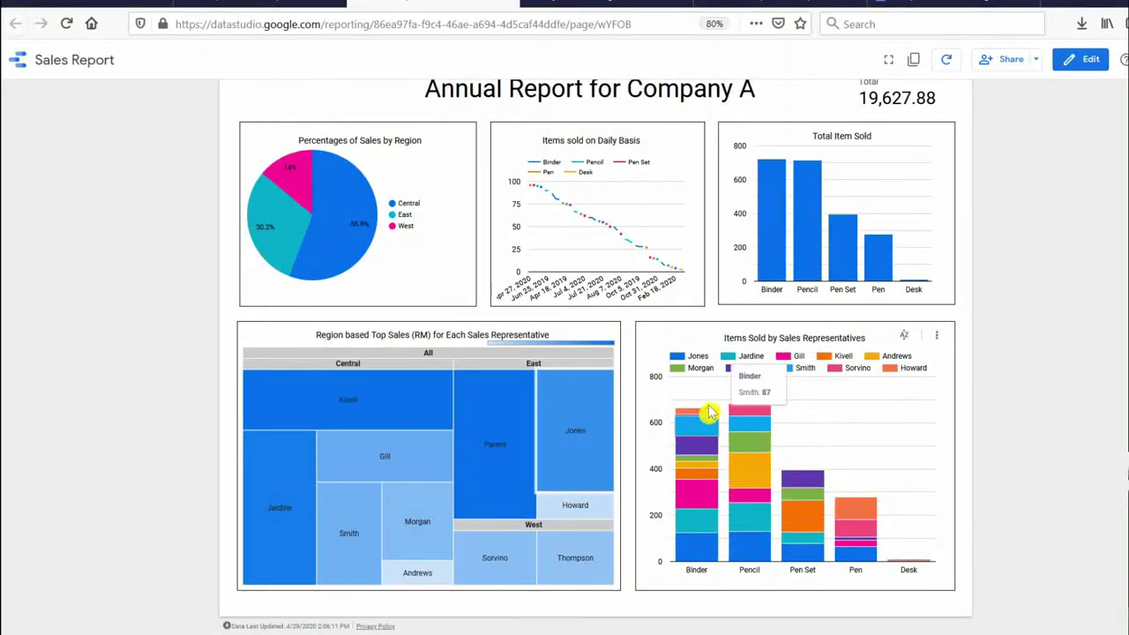
Step: Inspect the options menus of the stacked bar chart and treemap, then return to the top
click(938, 342)
mouse_move(962, 352)
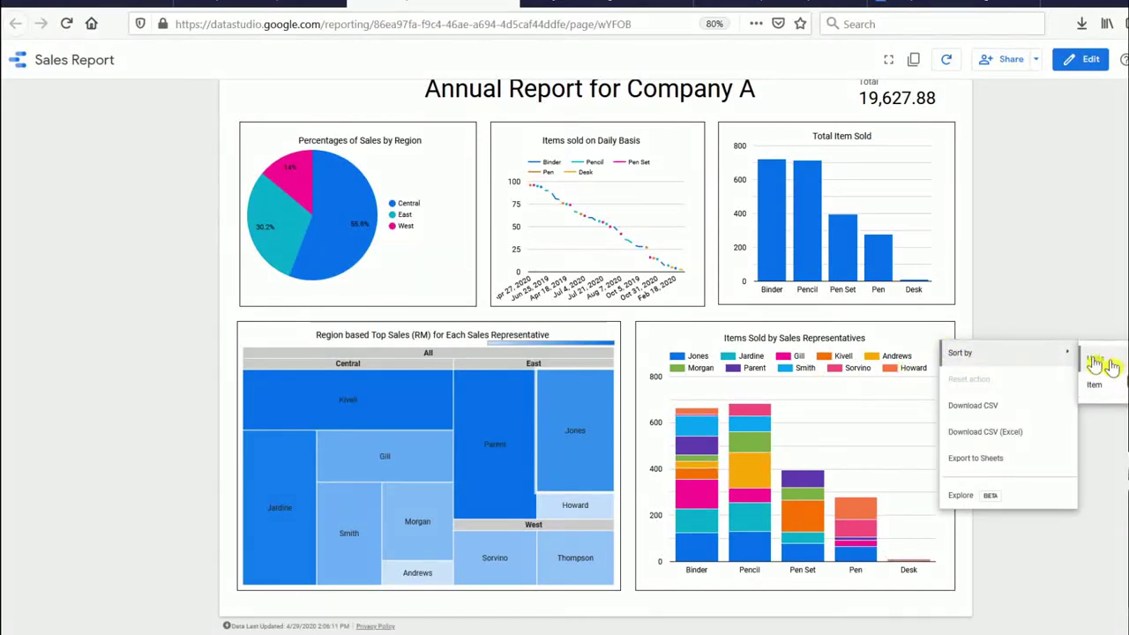
click(608, 341)
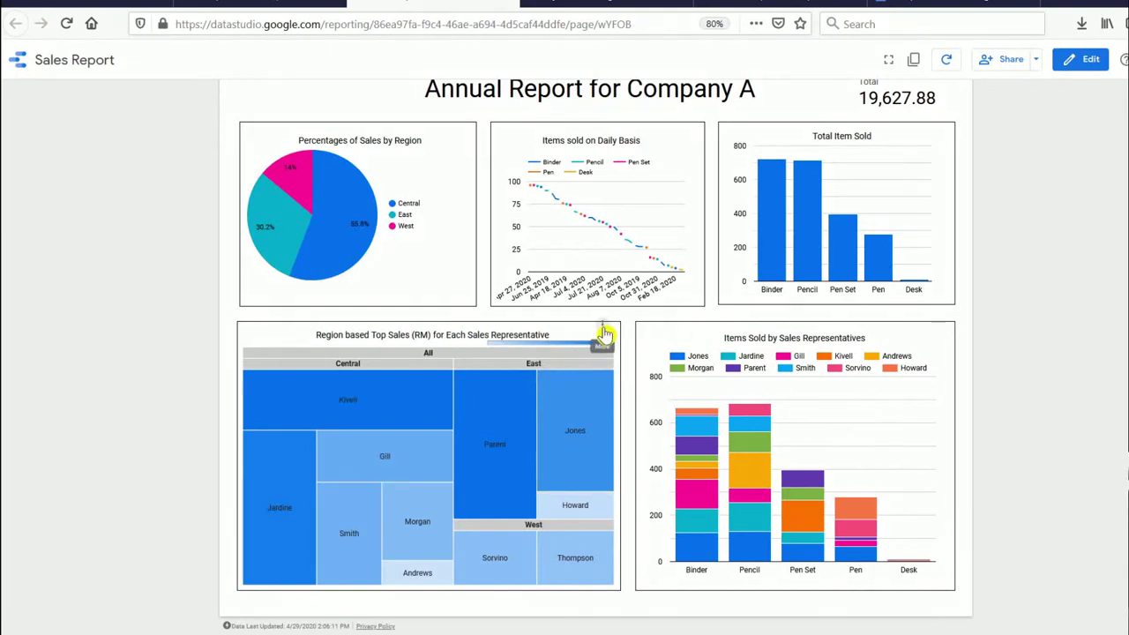
click(605, 333)
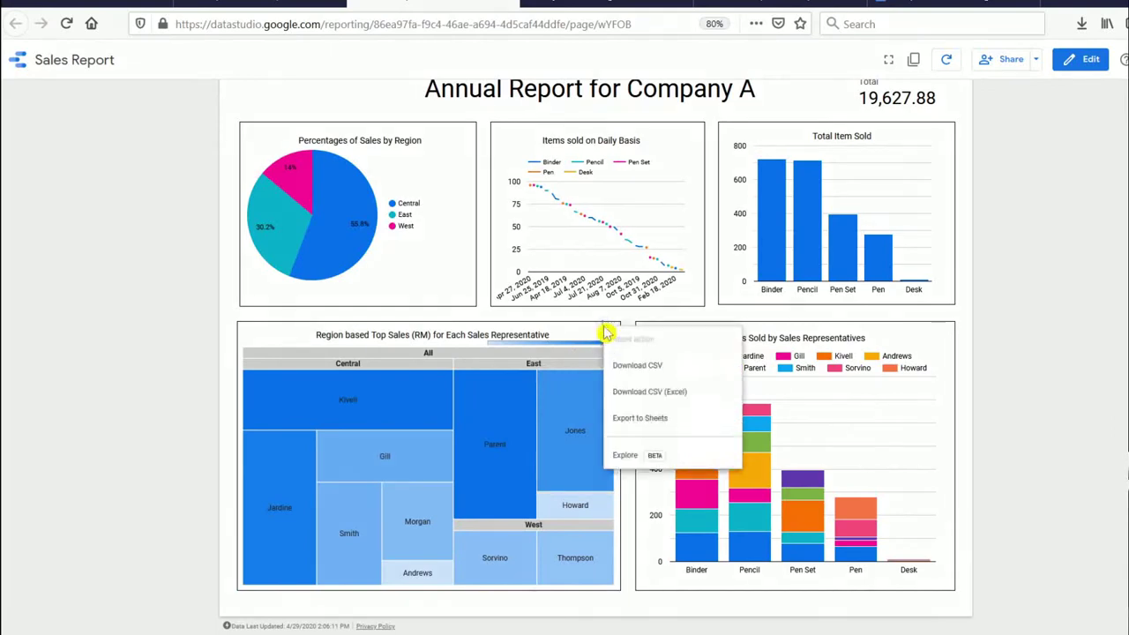
click(1005, 370)
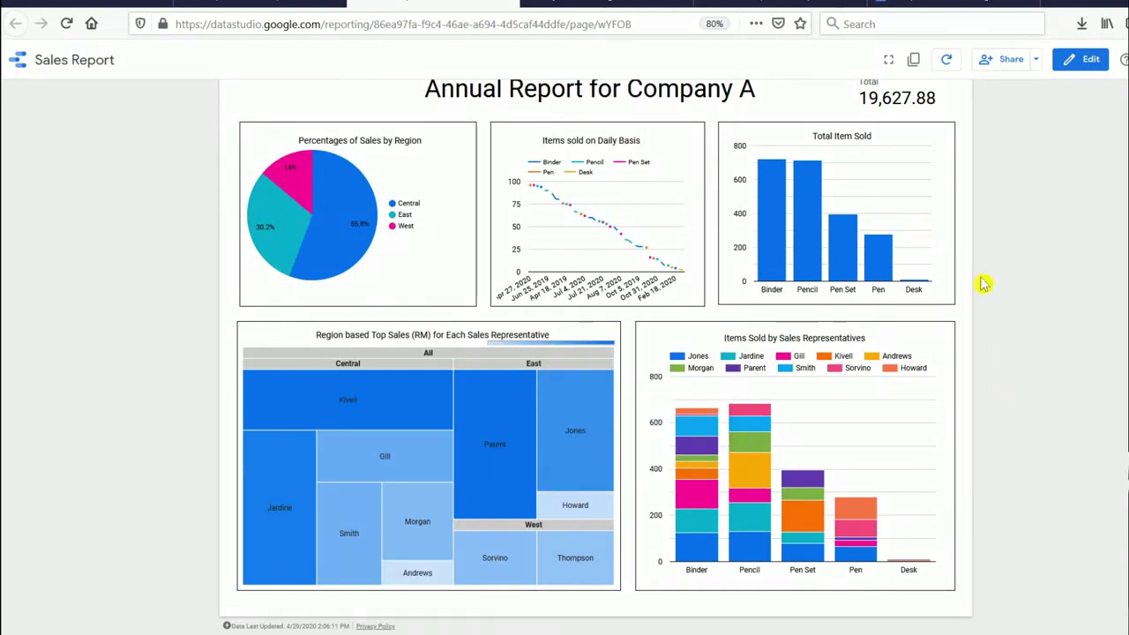
scroll(984, 283, up, 1)
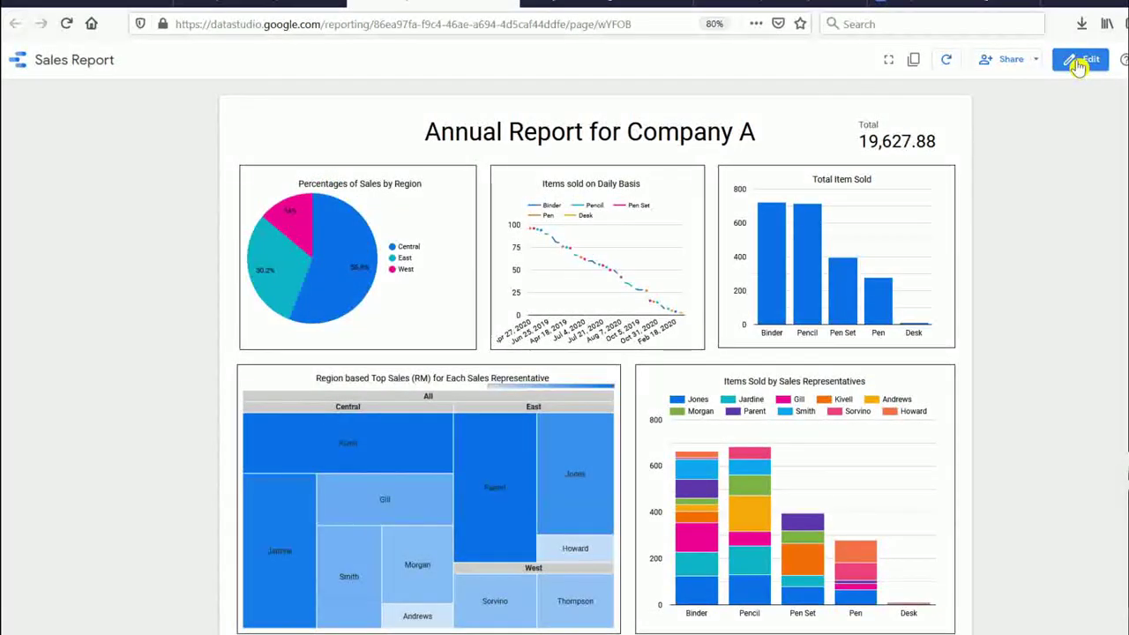
Step: Return to edit mode and review the Data settings of the Total Item Sold bar chart
click(1078, 61)
click(823, 297)
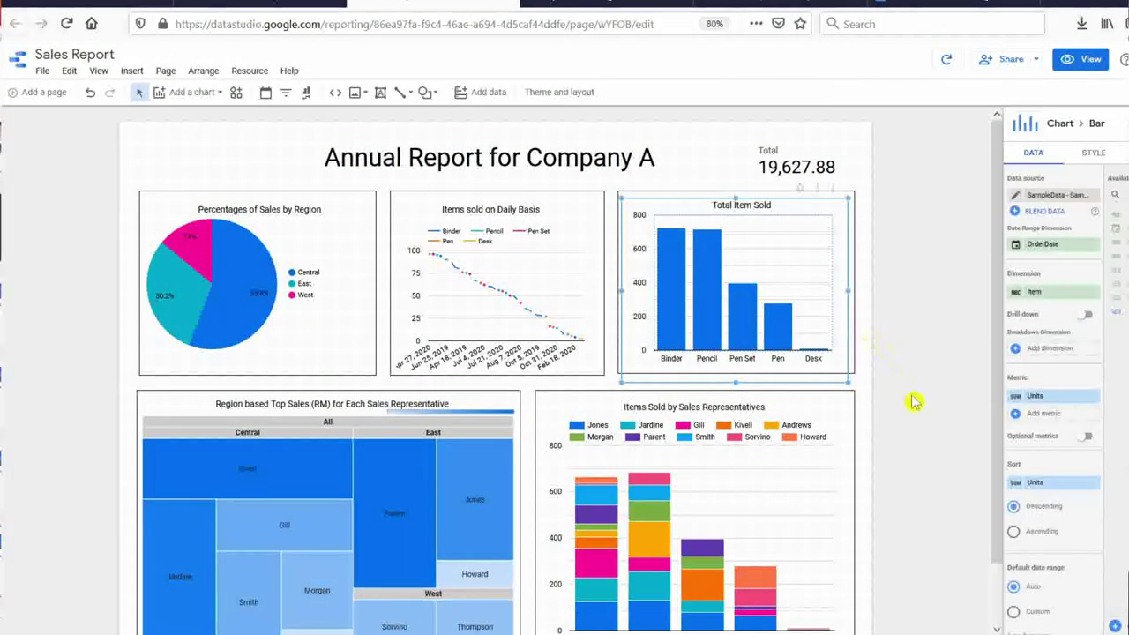
scroll(915, 402, down, 1)
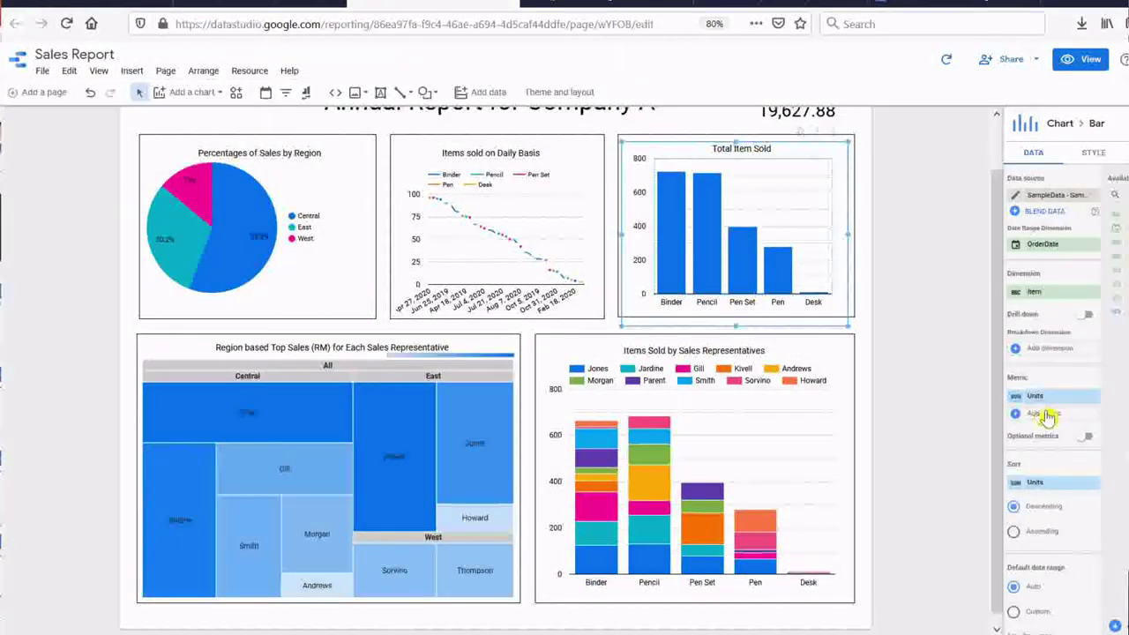
scroll(1052, 426, down, 2)
scroll(1051, 426, down, 5)
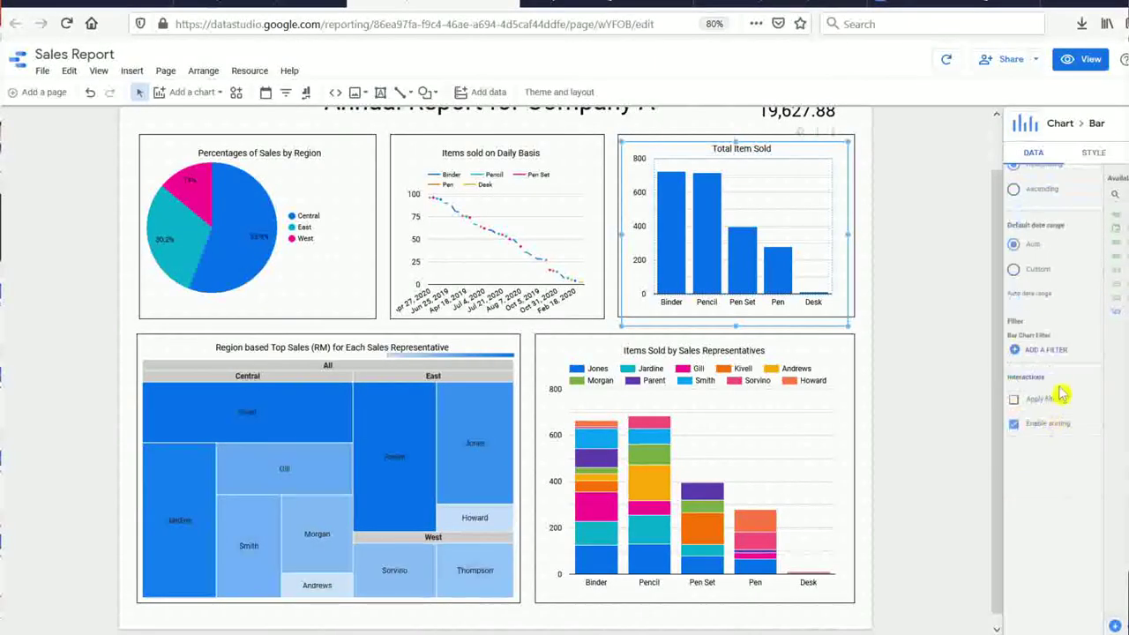